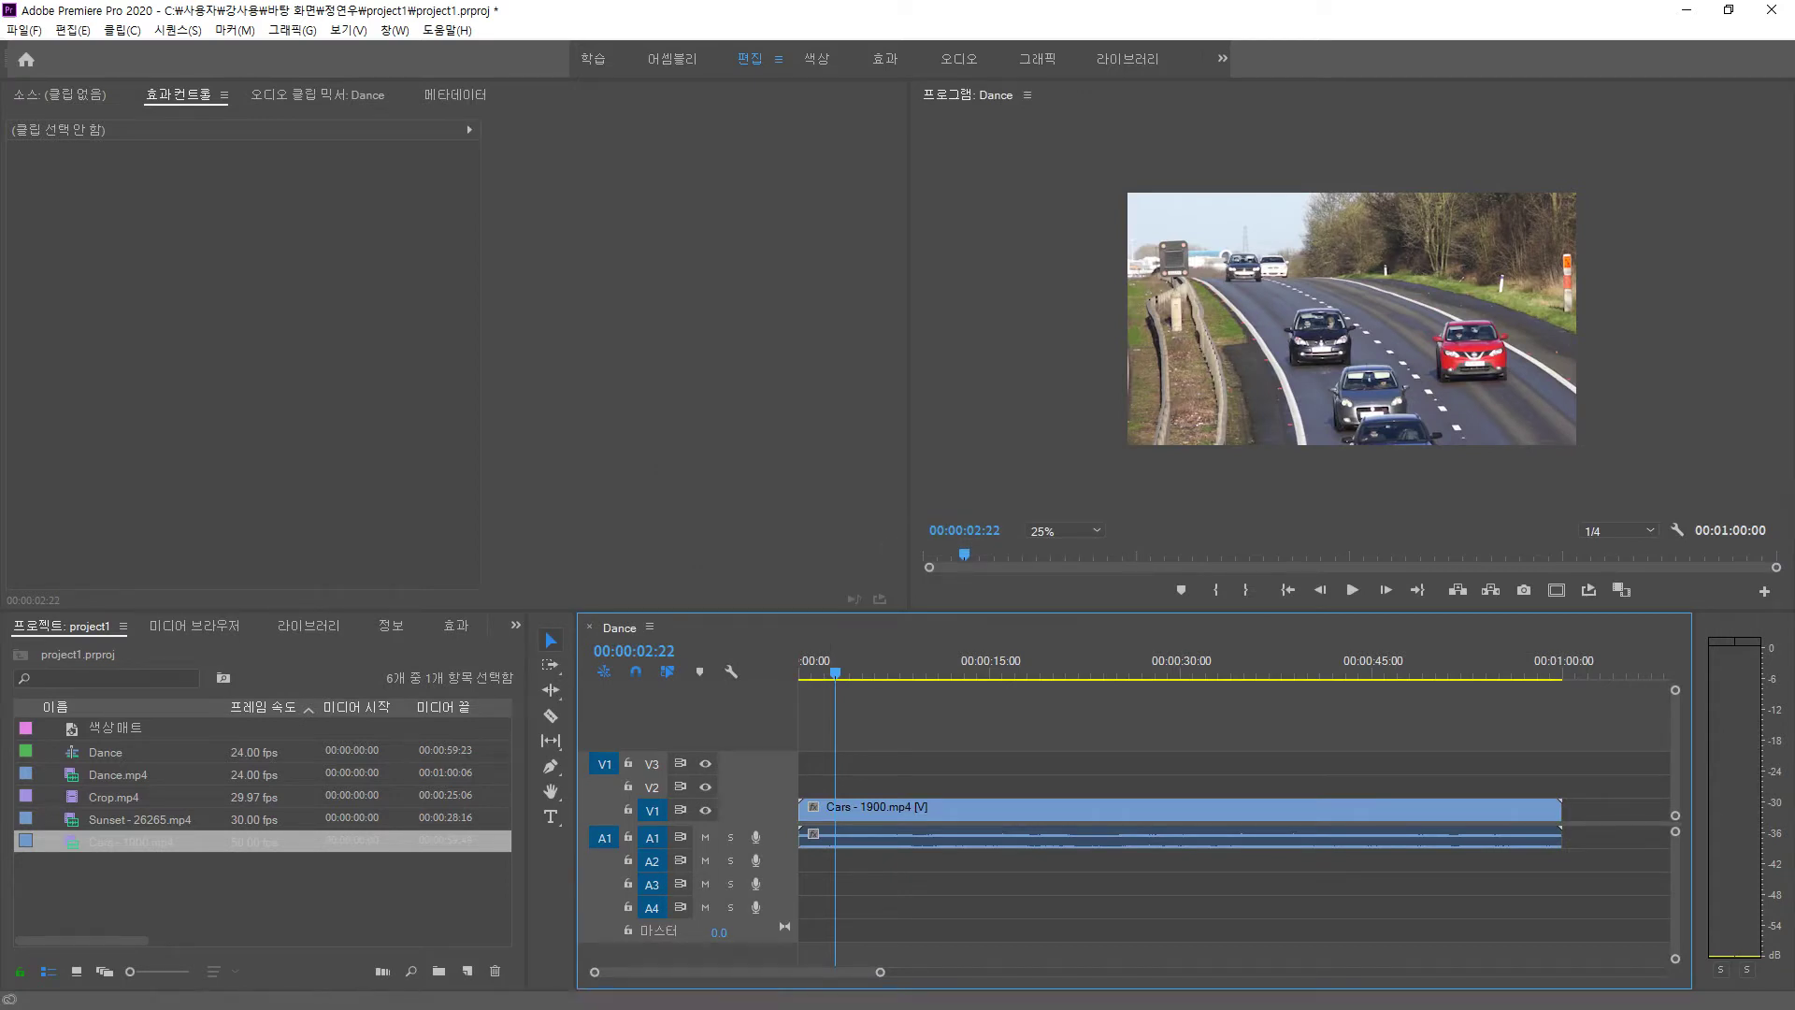
- Play the Dance sequence from its beginning, stop the playback, and return to the first frame
key("Home")
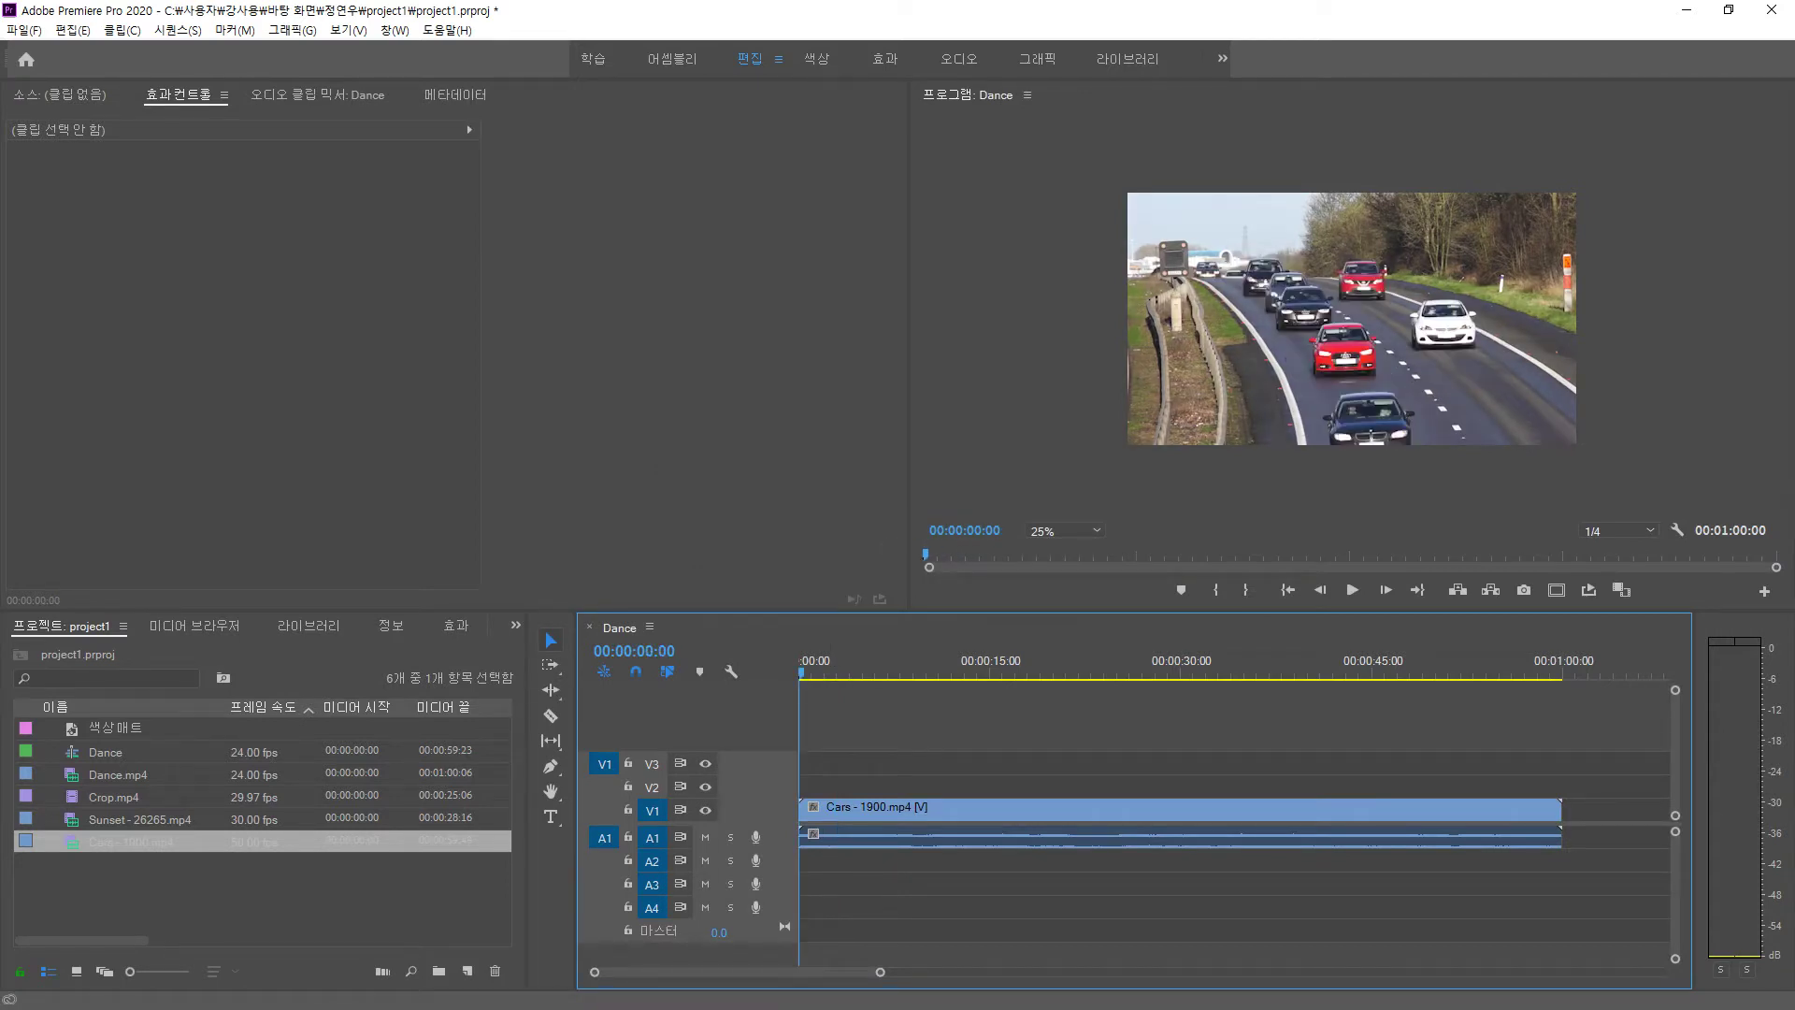
key("space")
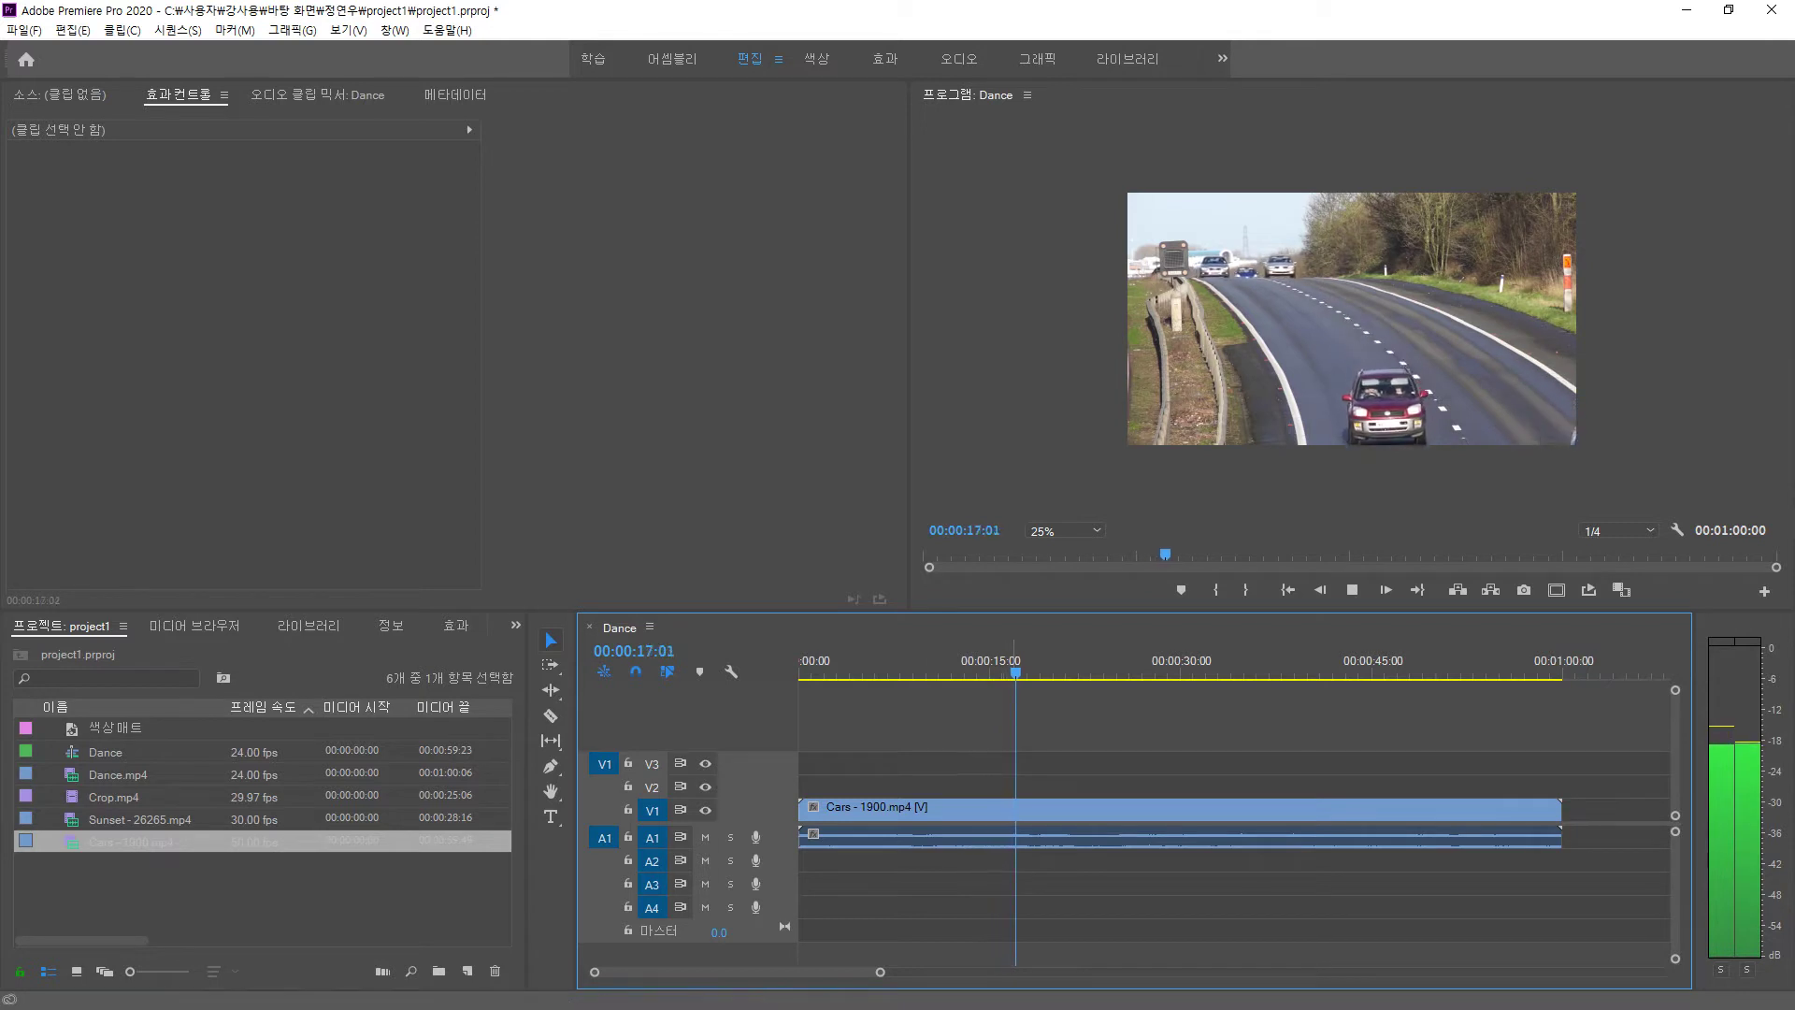
key("space")
key("Home")
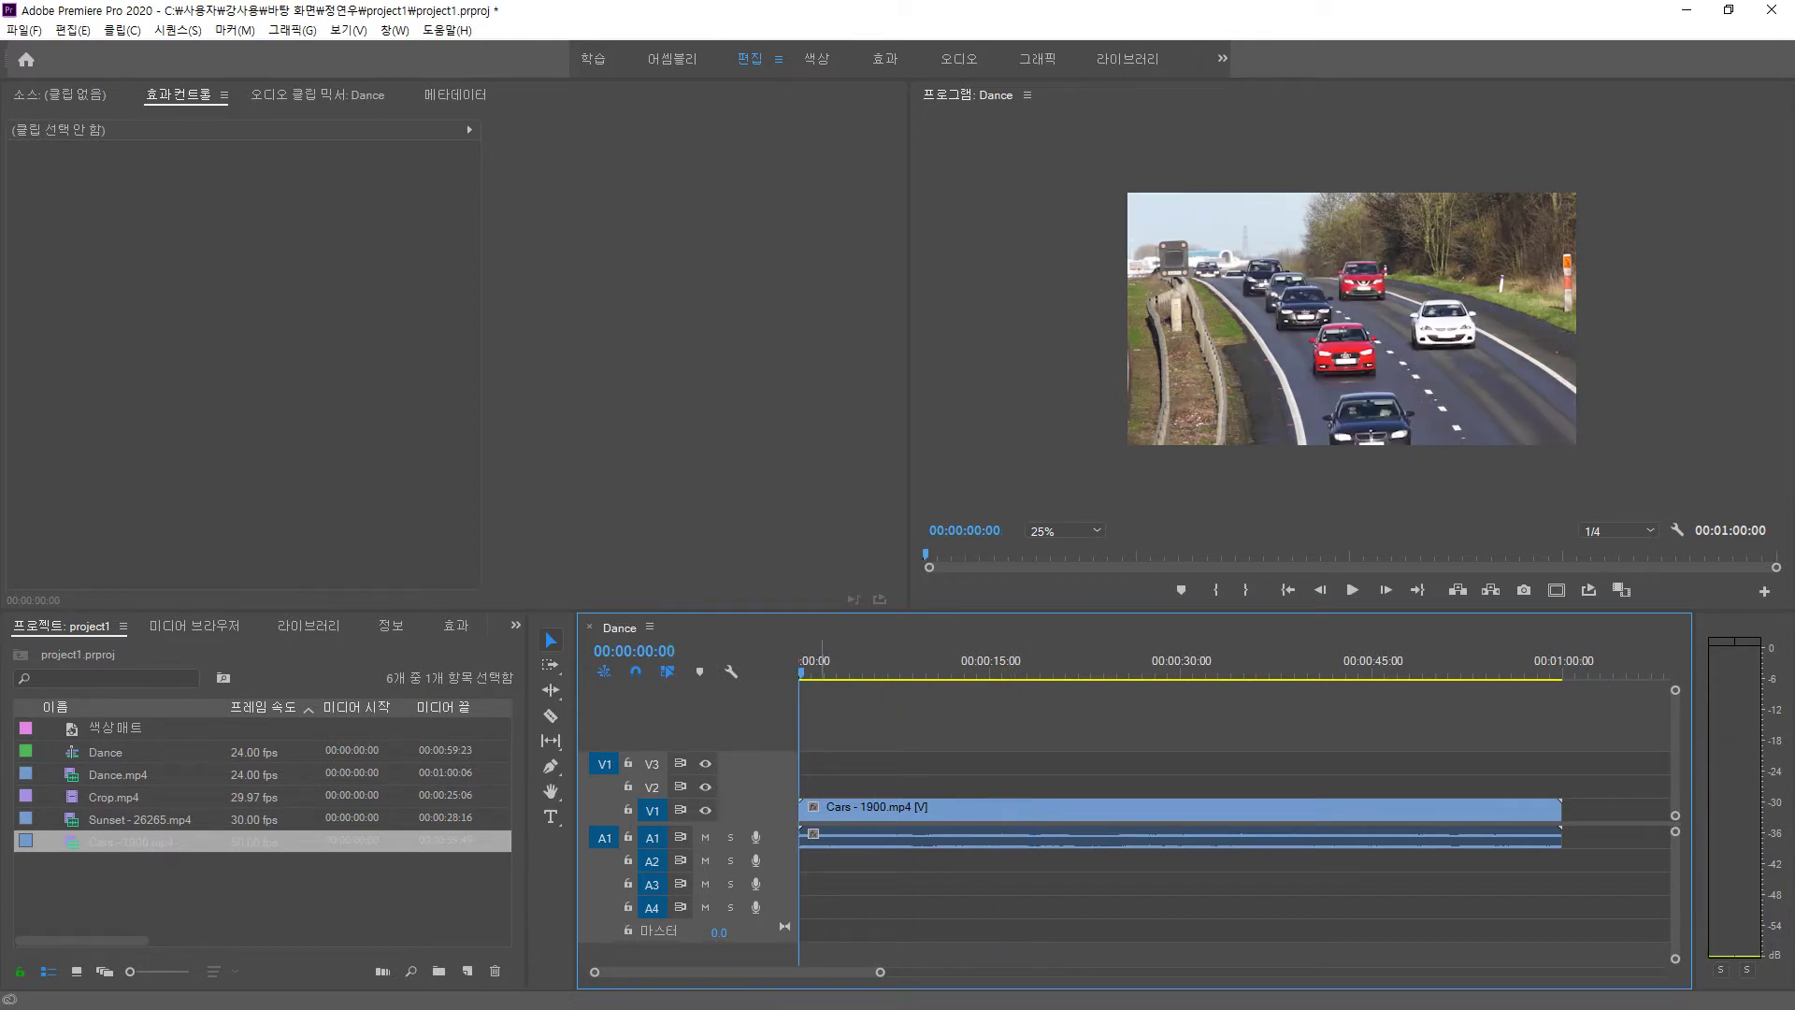
- Examine the opening seconds of the car footage by stepping forward in multi-frame jumps and scrubbing to about 00:00:01:01
key("shift+Right")
key("shift+Right")
key("shift+Right")
key("shift+Right")
key("shift+Right")
key("shift+Right")
key("shift+Right")
key("shift+Right")
key("shift+Right")
key("shift+Right")
key("shift+Right")
key("shift+Right")
key("shift+Right")
key("shift+Right")
key("shift+Right")
key("shift+Right")
key("shift+Right")
key("shift+Right")
key("shift+Right")
key("shift+Right")
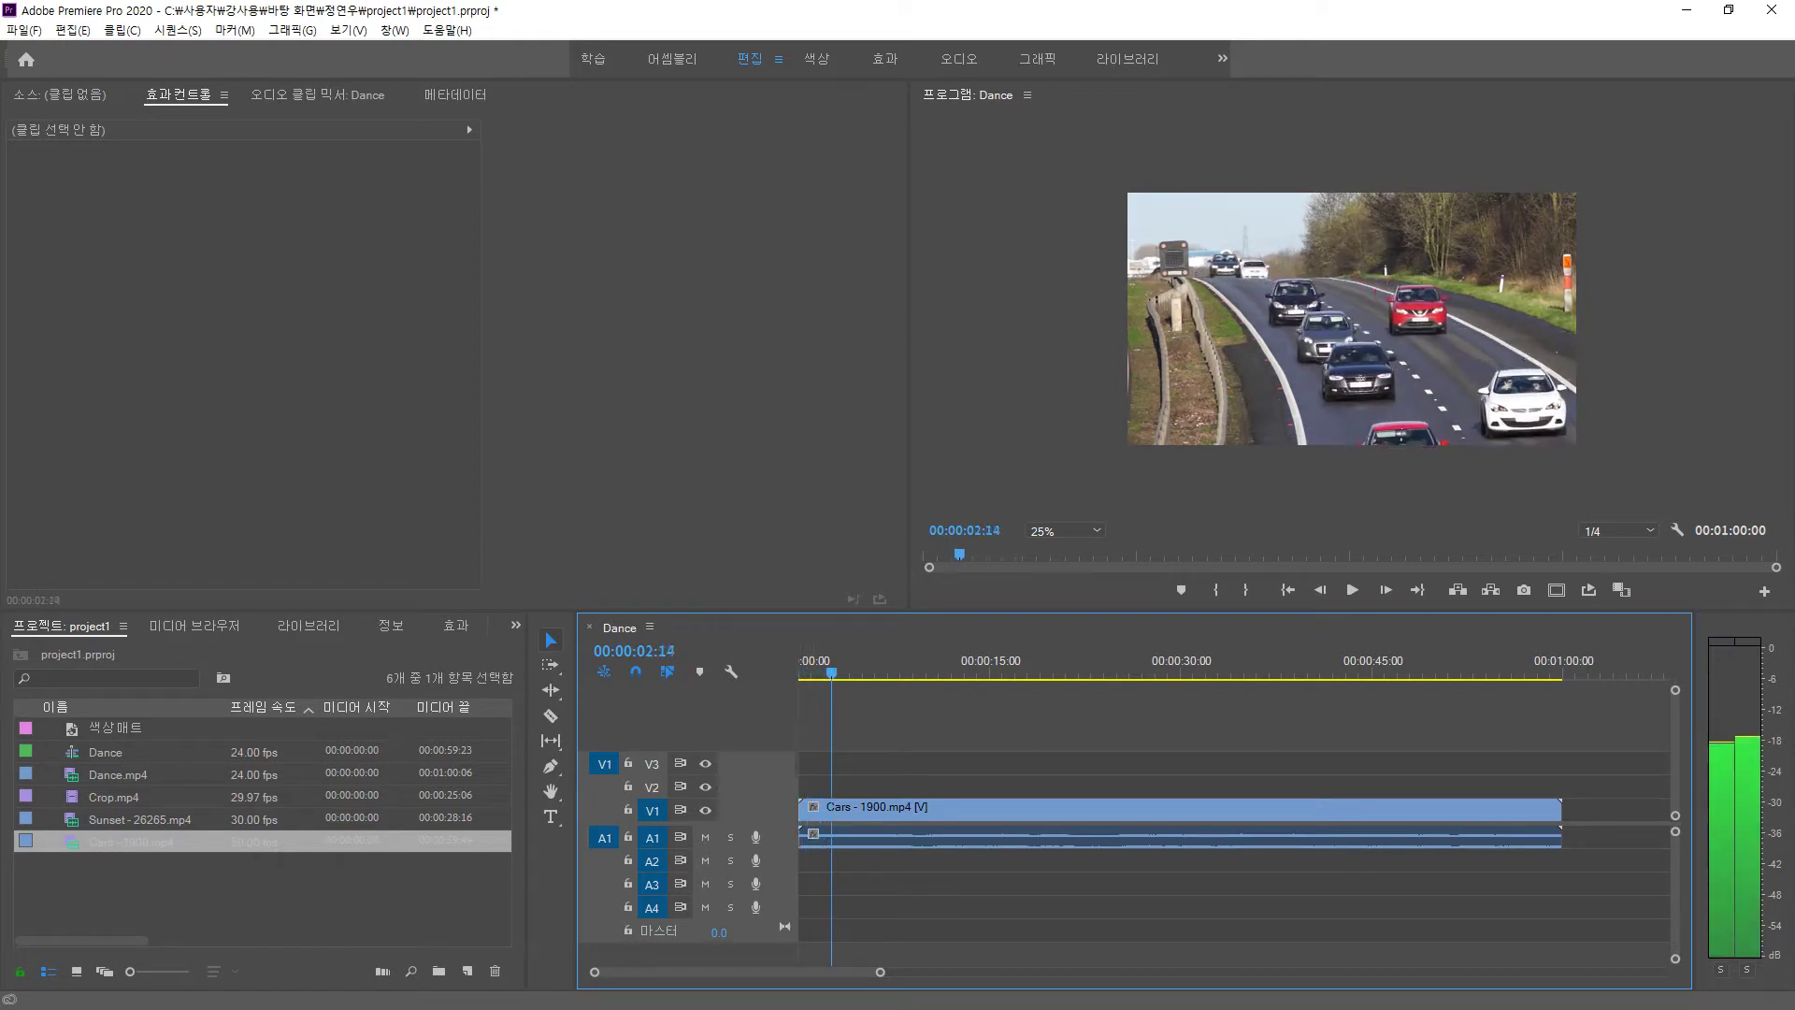
left_click_drag(894, 673, 812, 672)
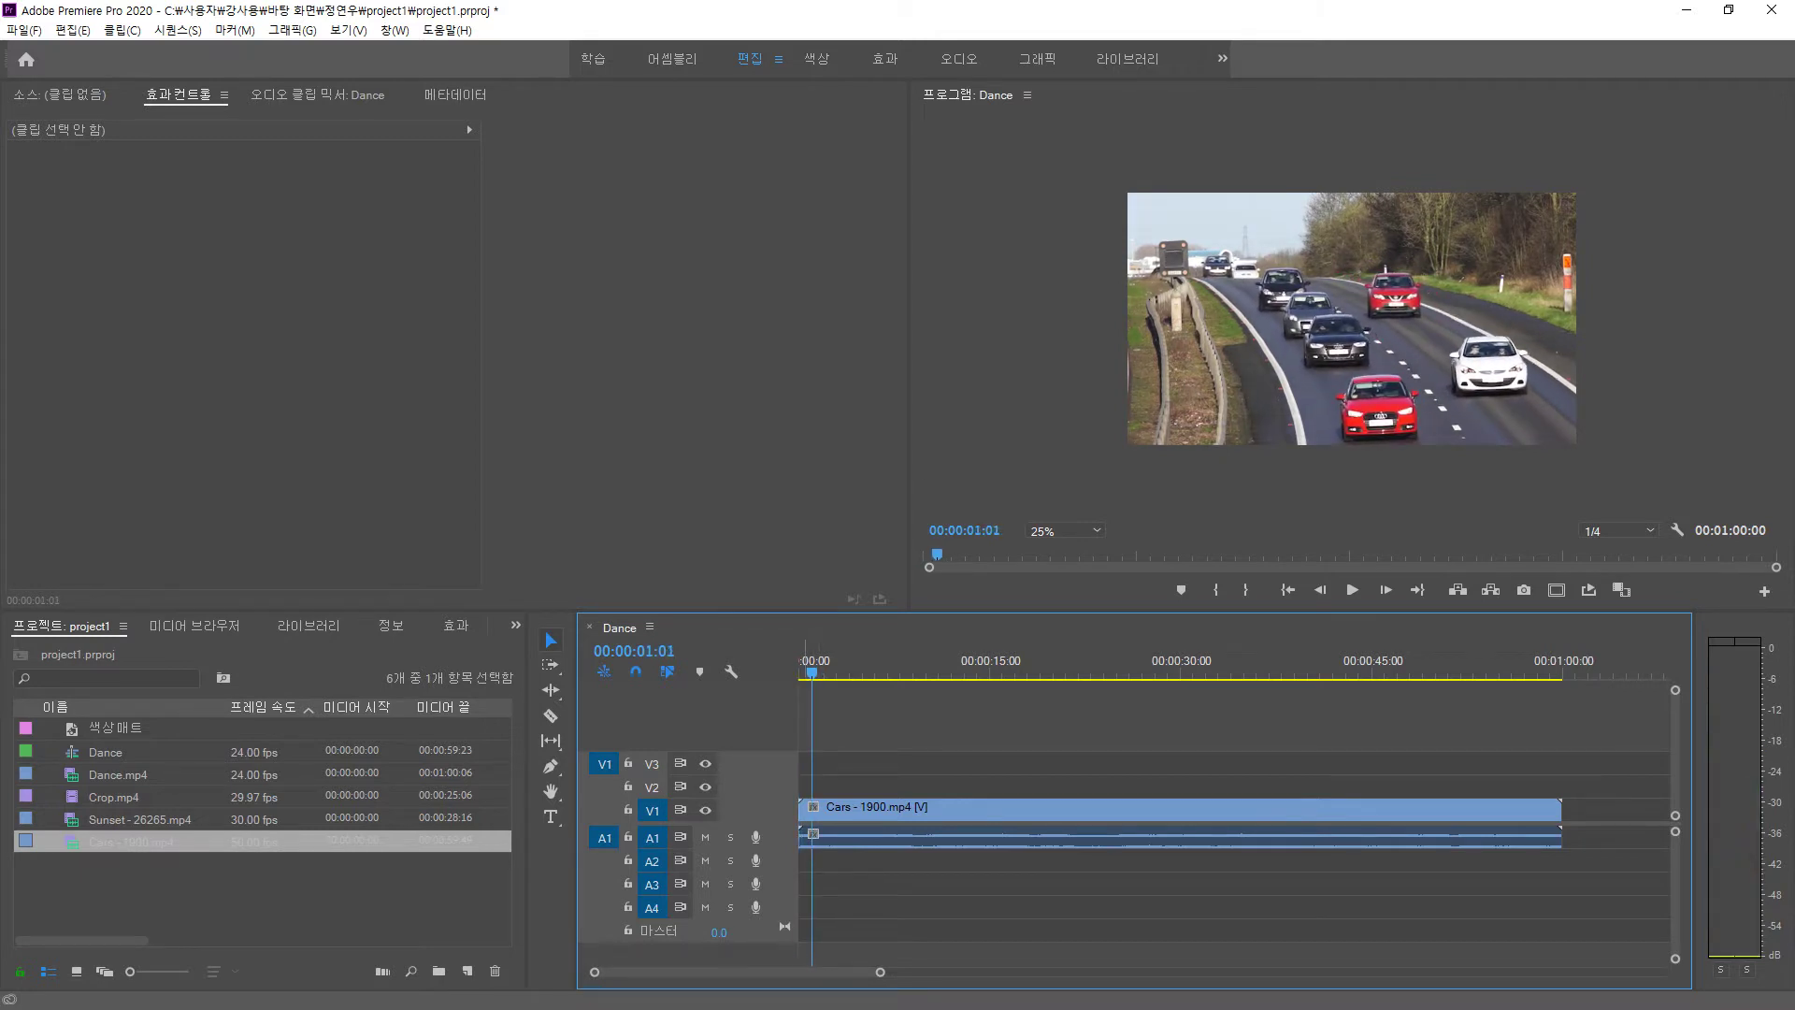
- Set the sequence playhead to exactly 00:00:01:00
left_click(635, 652)
type("100")
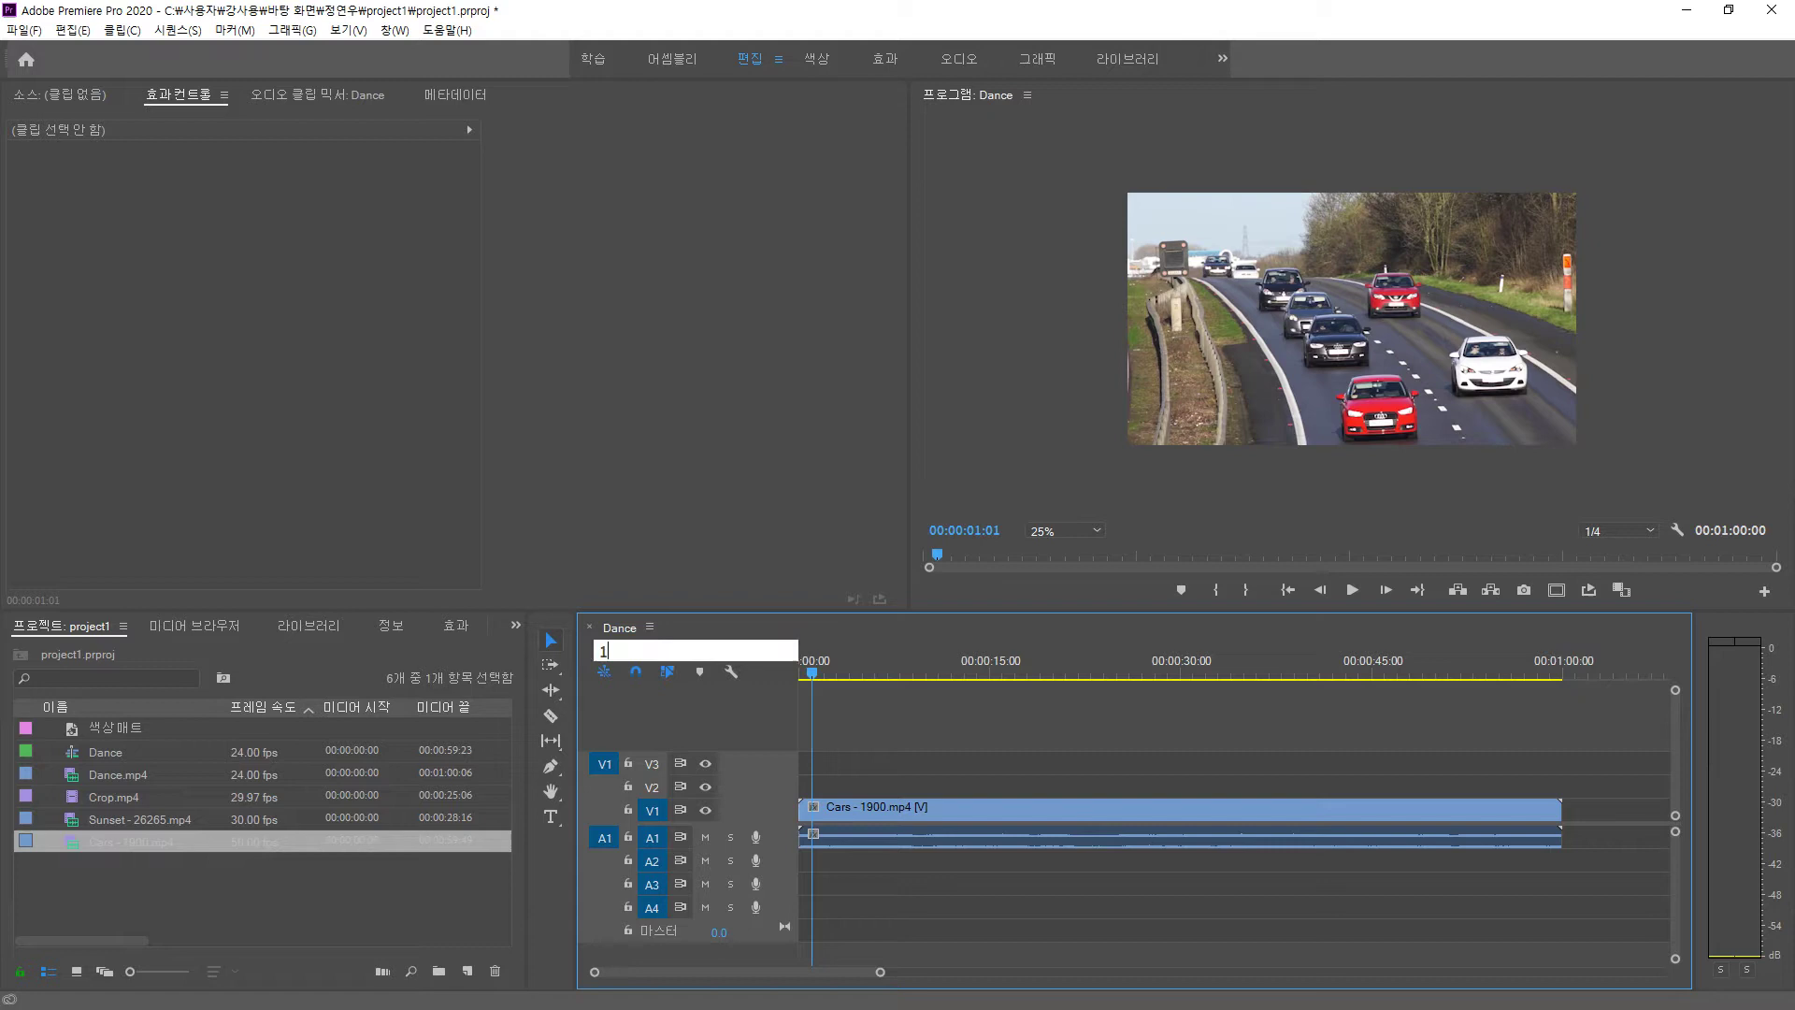
key("Return")
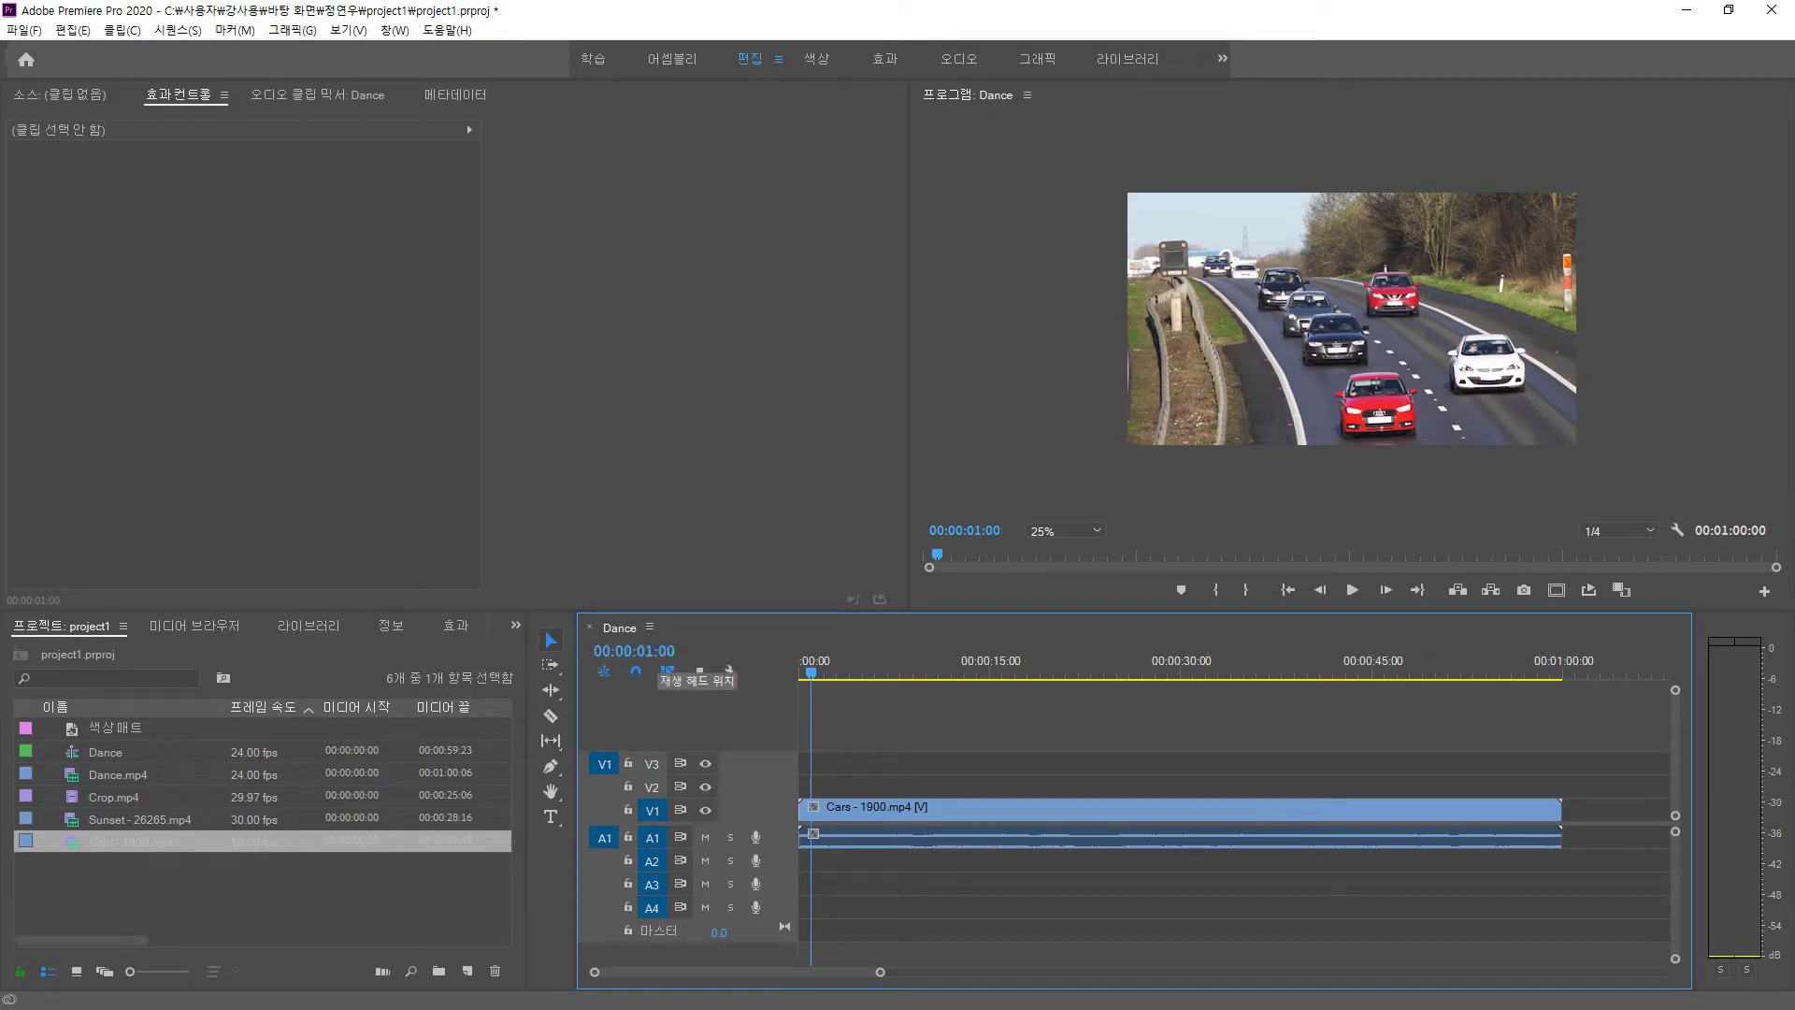
- Select the Cars - 1900.mp4 clip and play it until the white car appears on the road at about 00:00:06:02
left_click(872, 810)
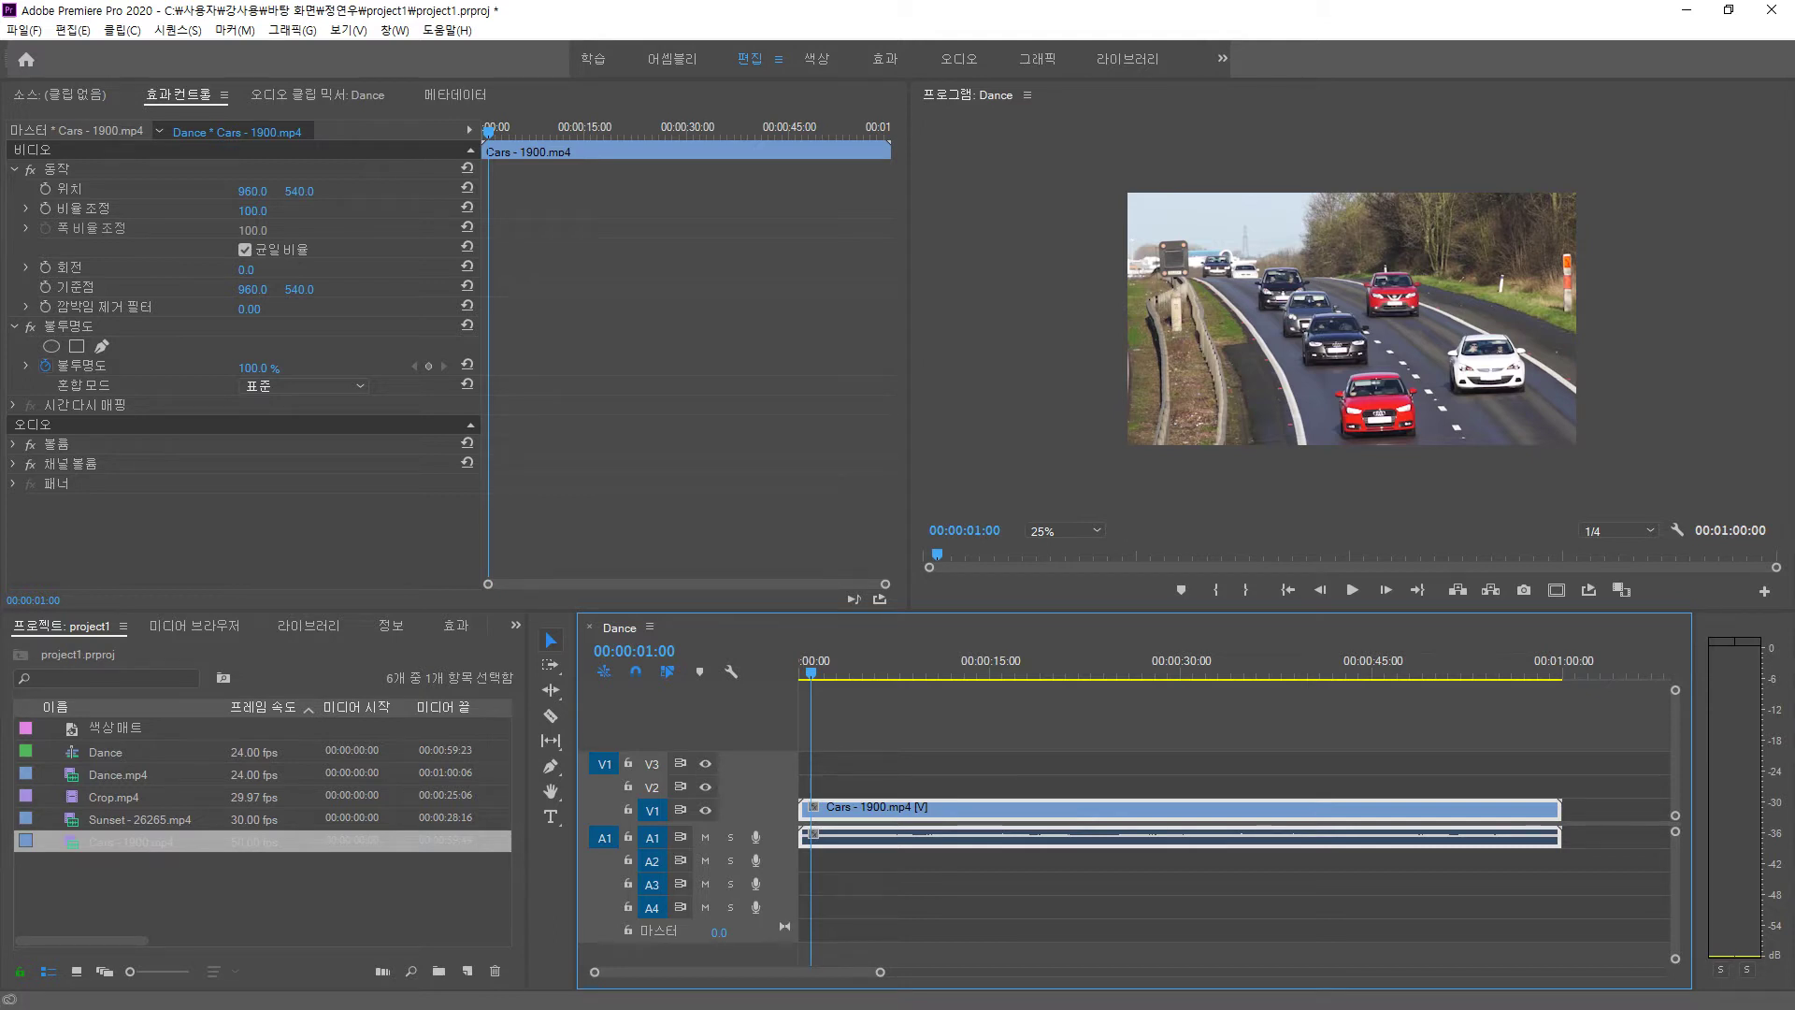
key("space")
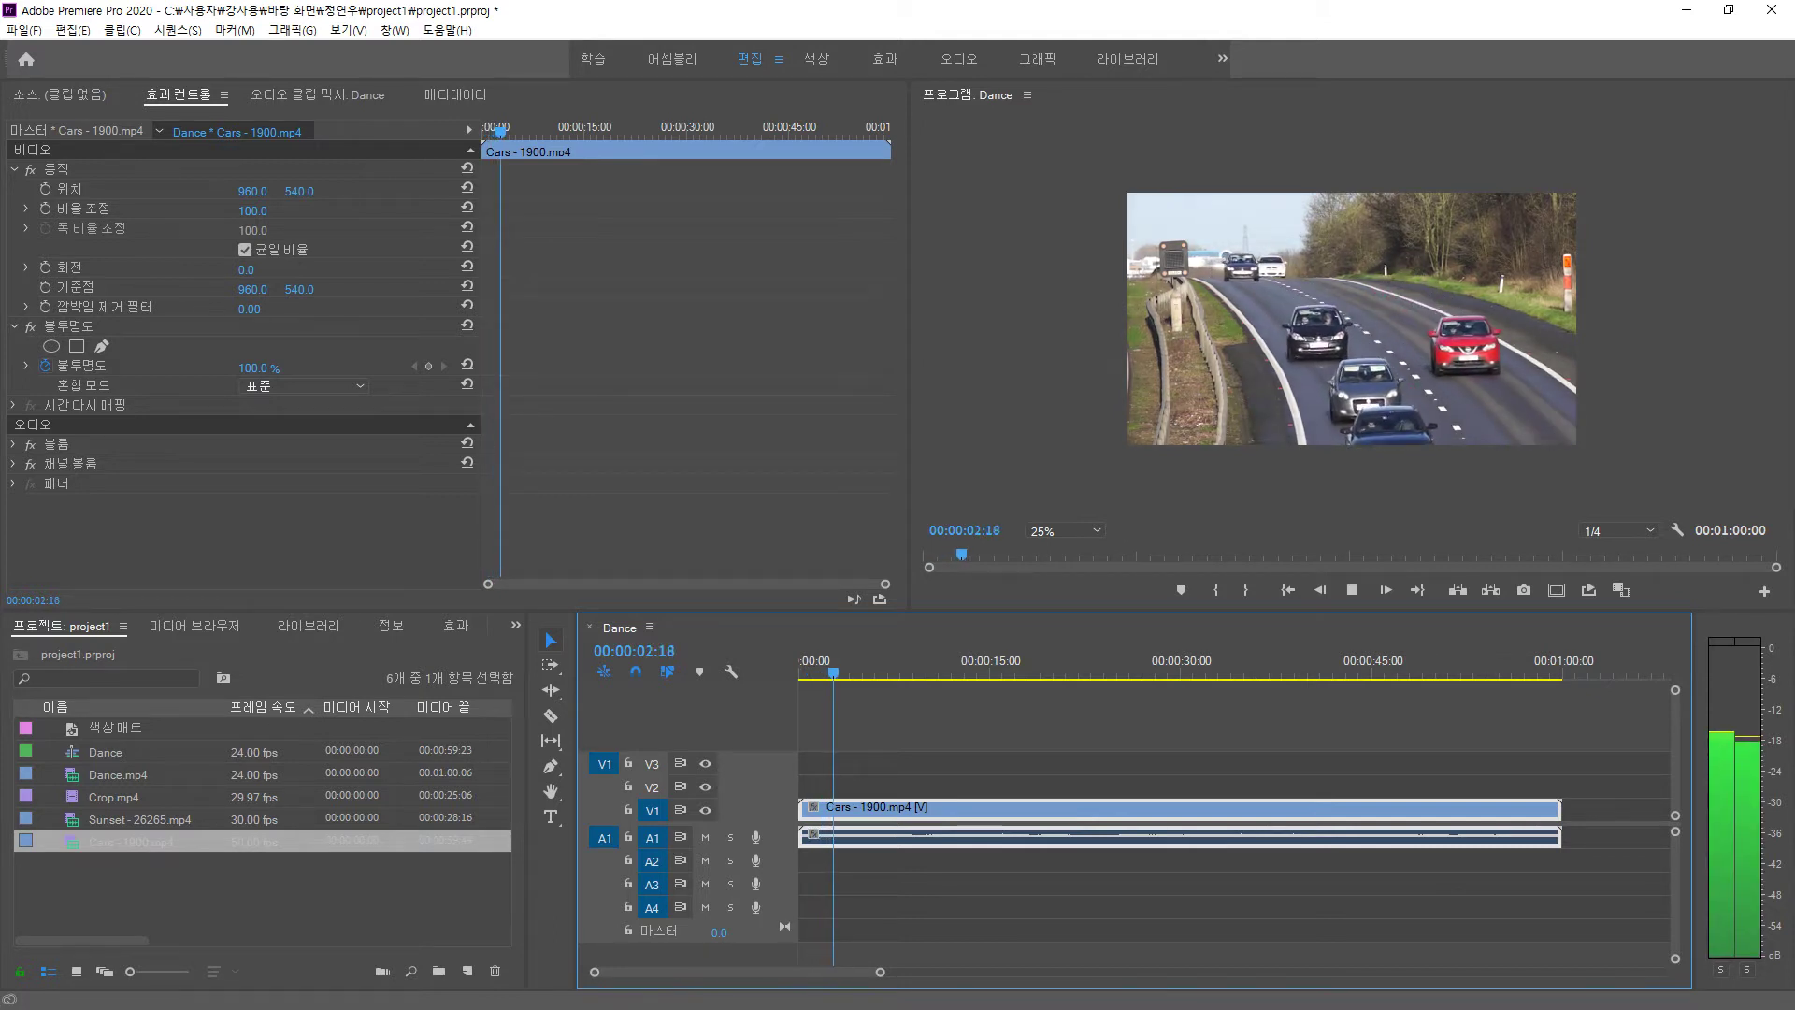
key("space")
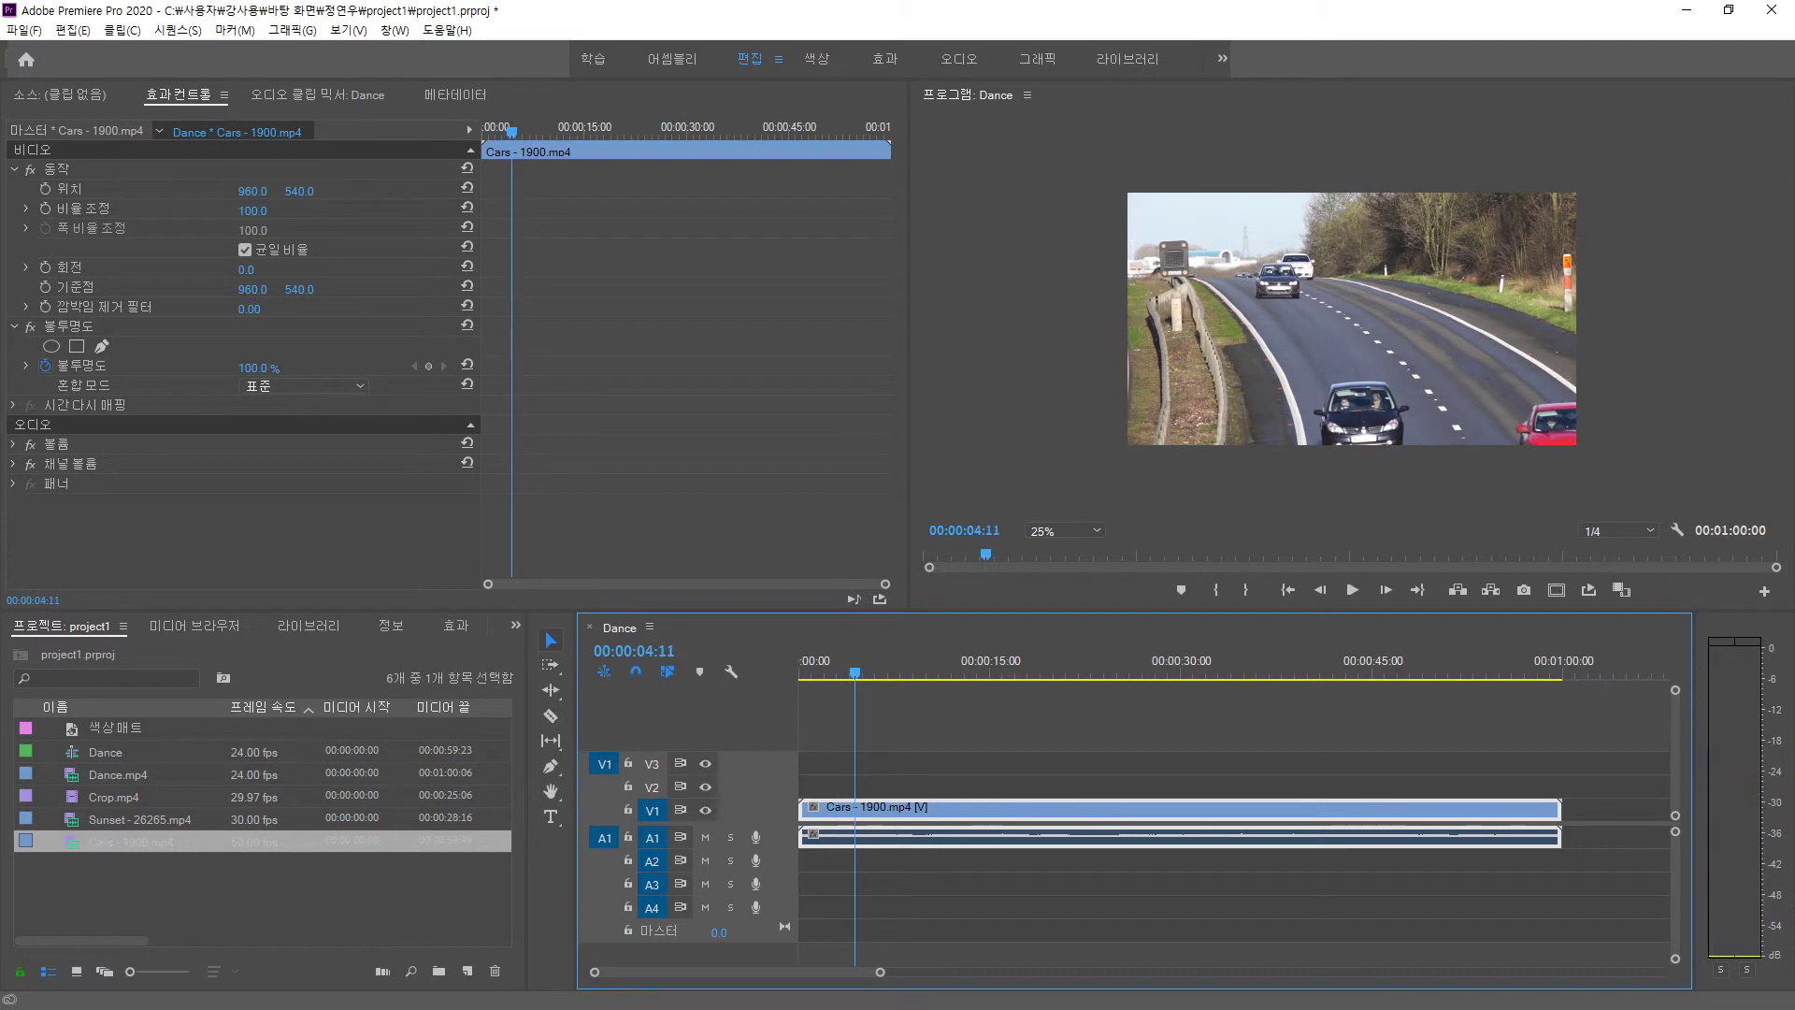
key("space")
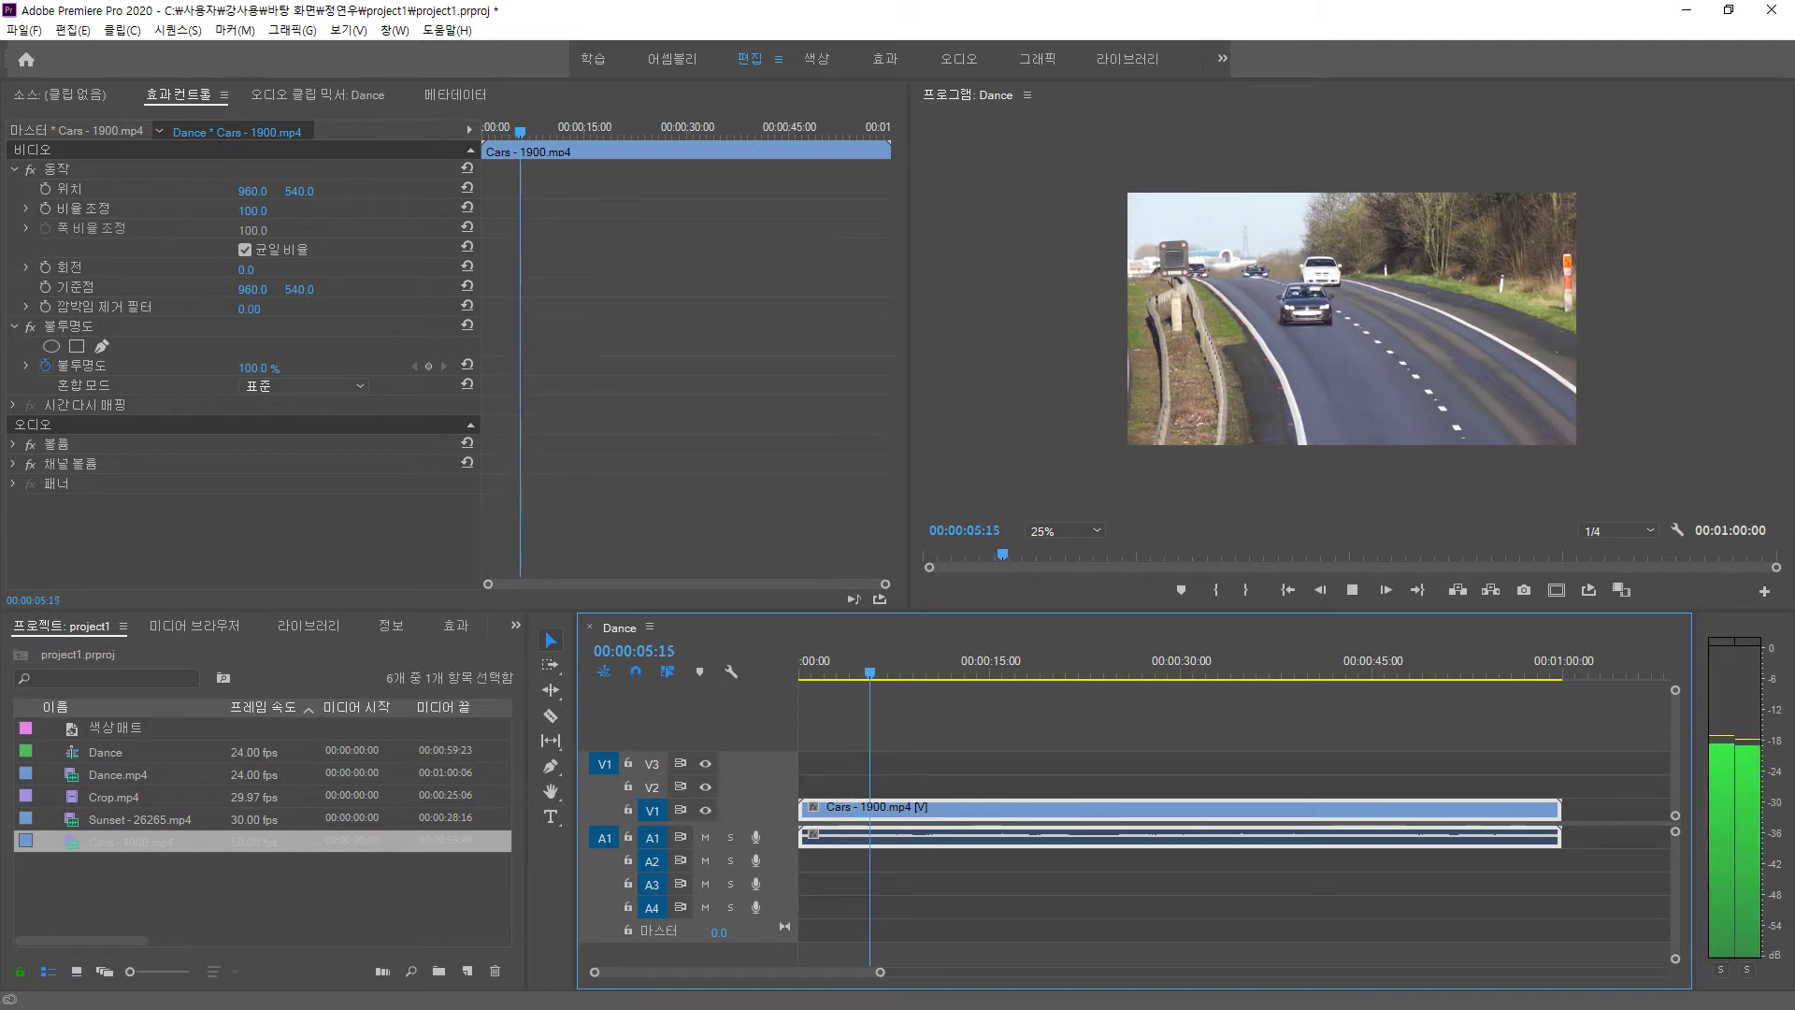
key("space")
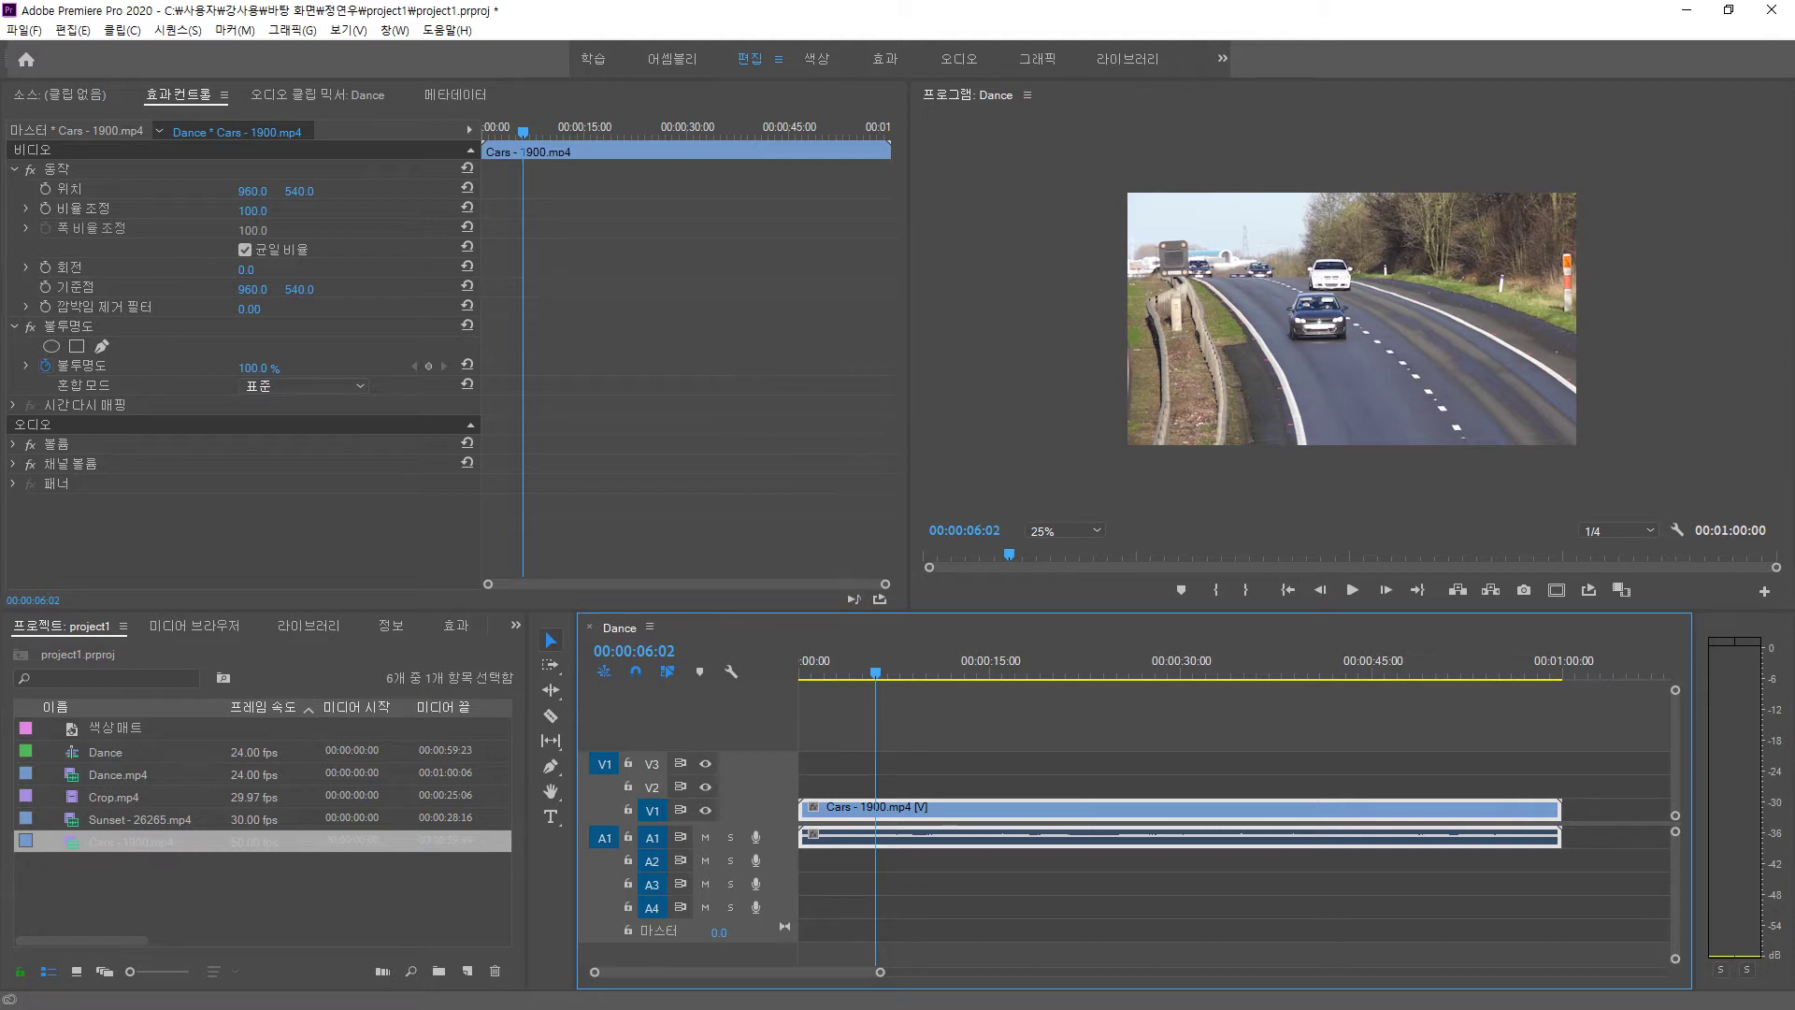
- Create a four-point polygon opacity mask at 00:00:06:00 and fit its corners closely around the white car
left_click(639, 651)
type("600")
key("Return")
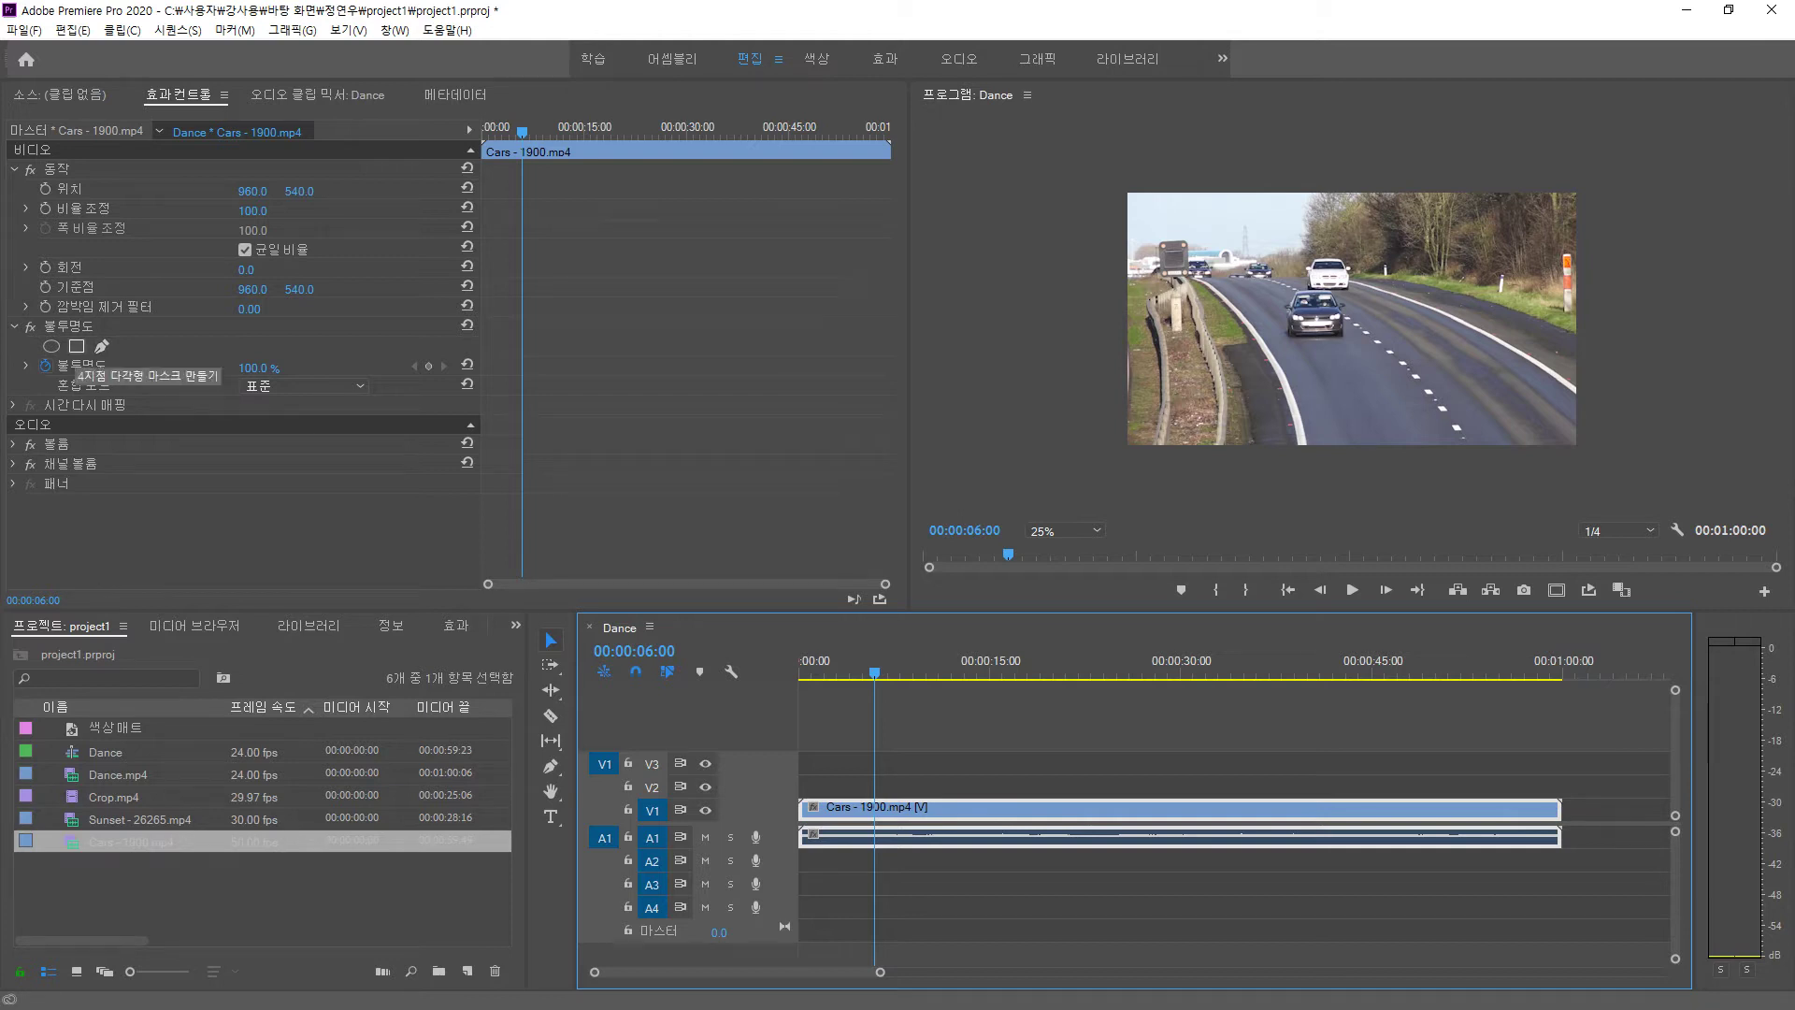
left_click(77, 346)
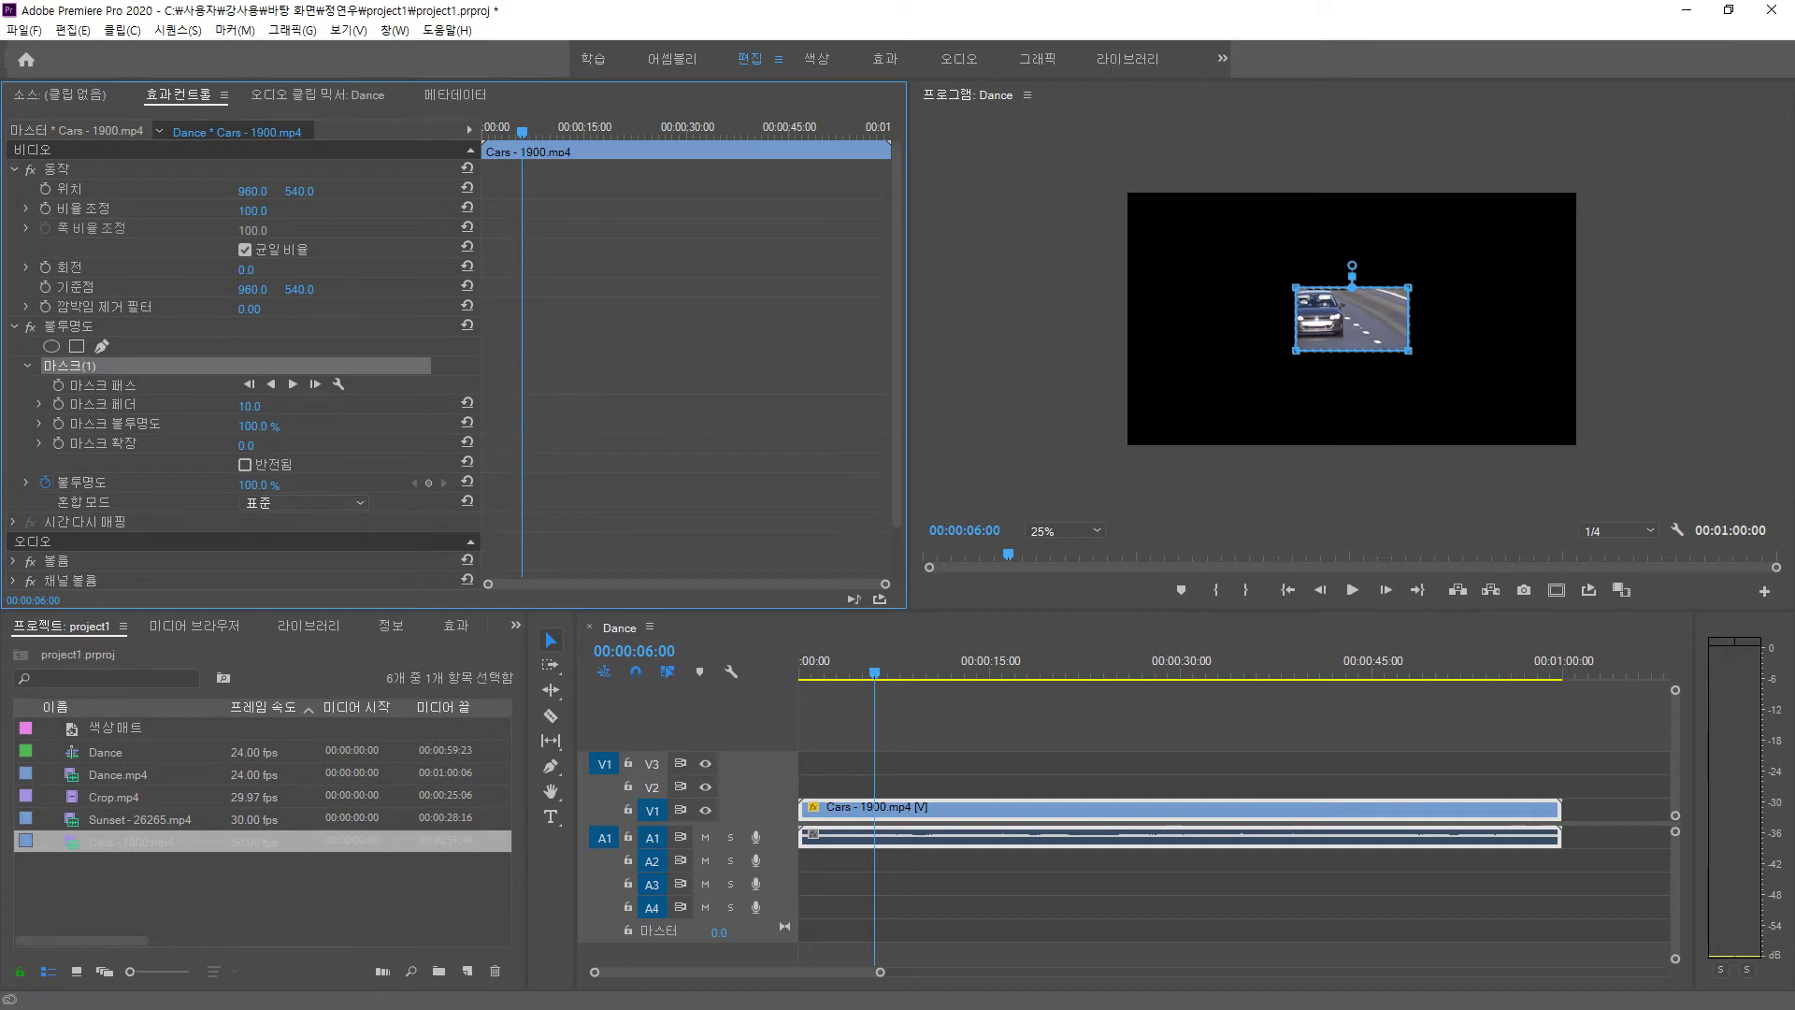
left_click_drag(1352, 318, 1365, 262)
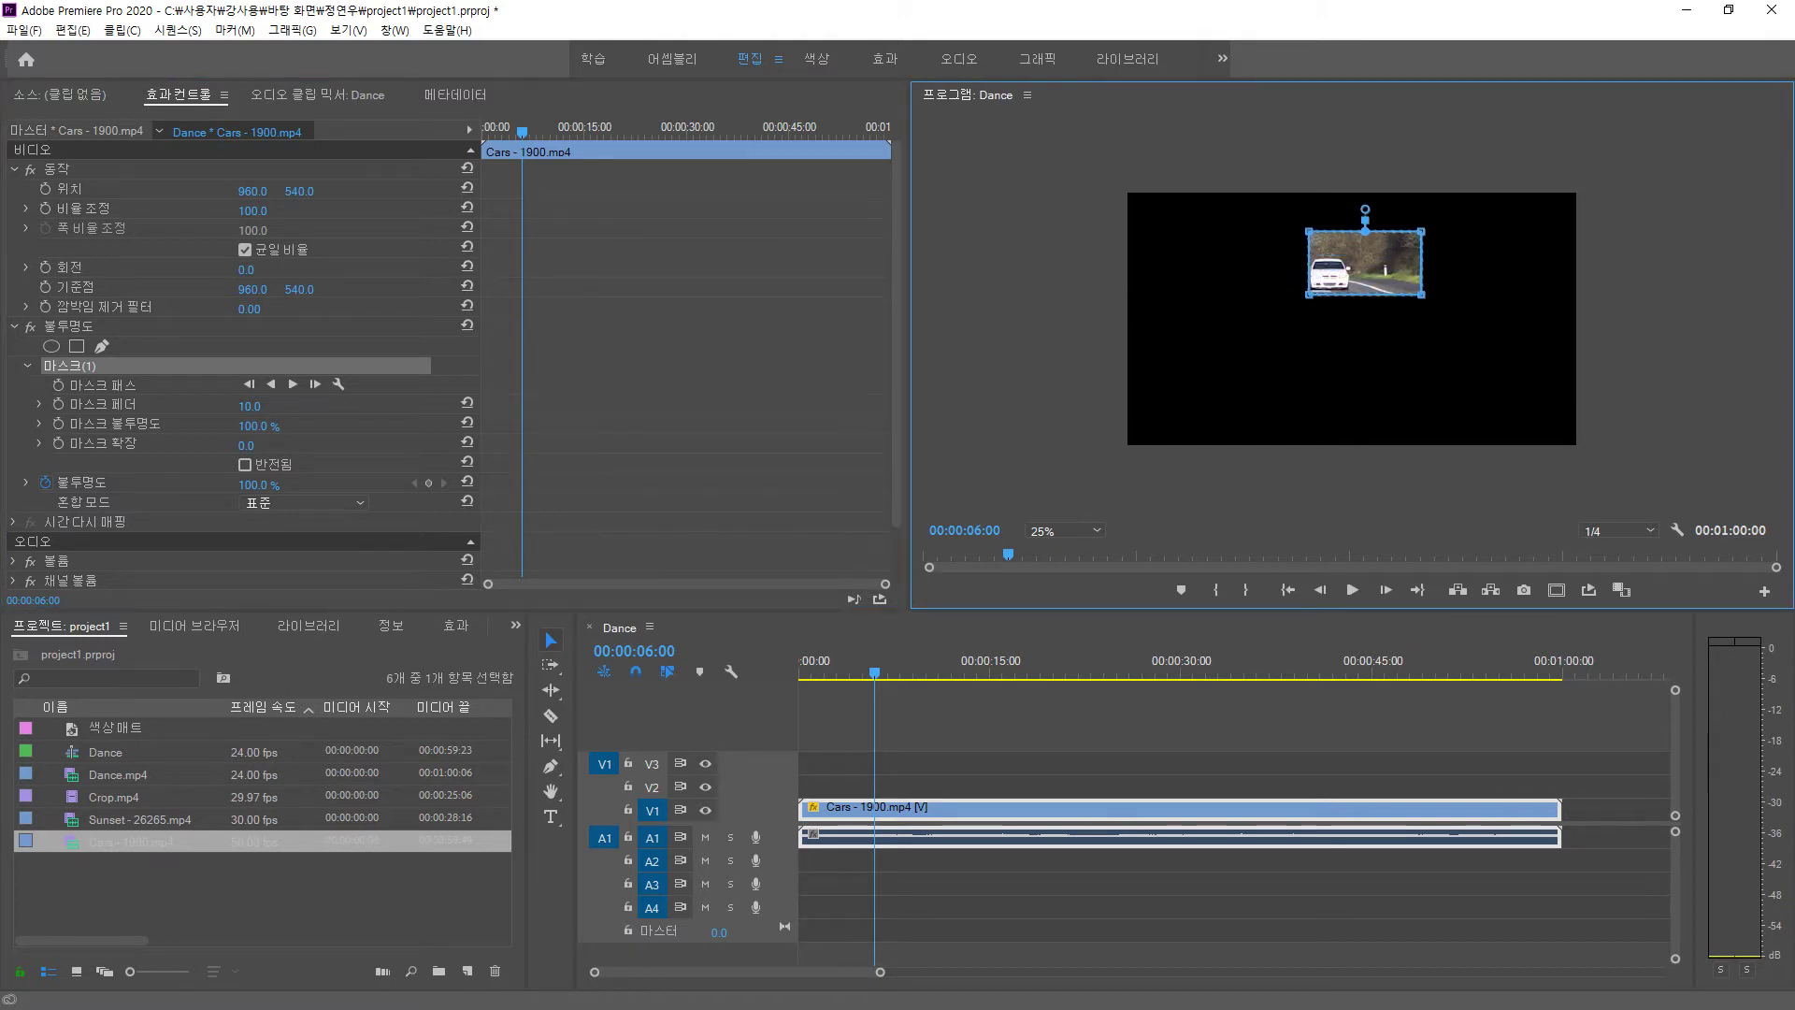
left_click_drag(1422, 230, 1359, 293)
left_click_drag(1309, 230, 1334, 274)
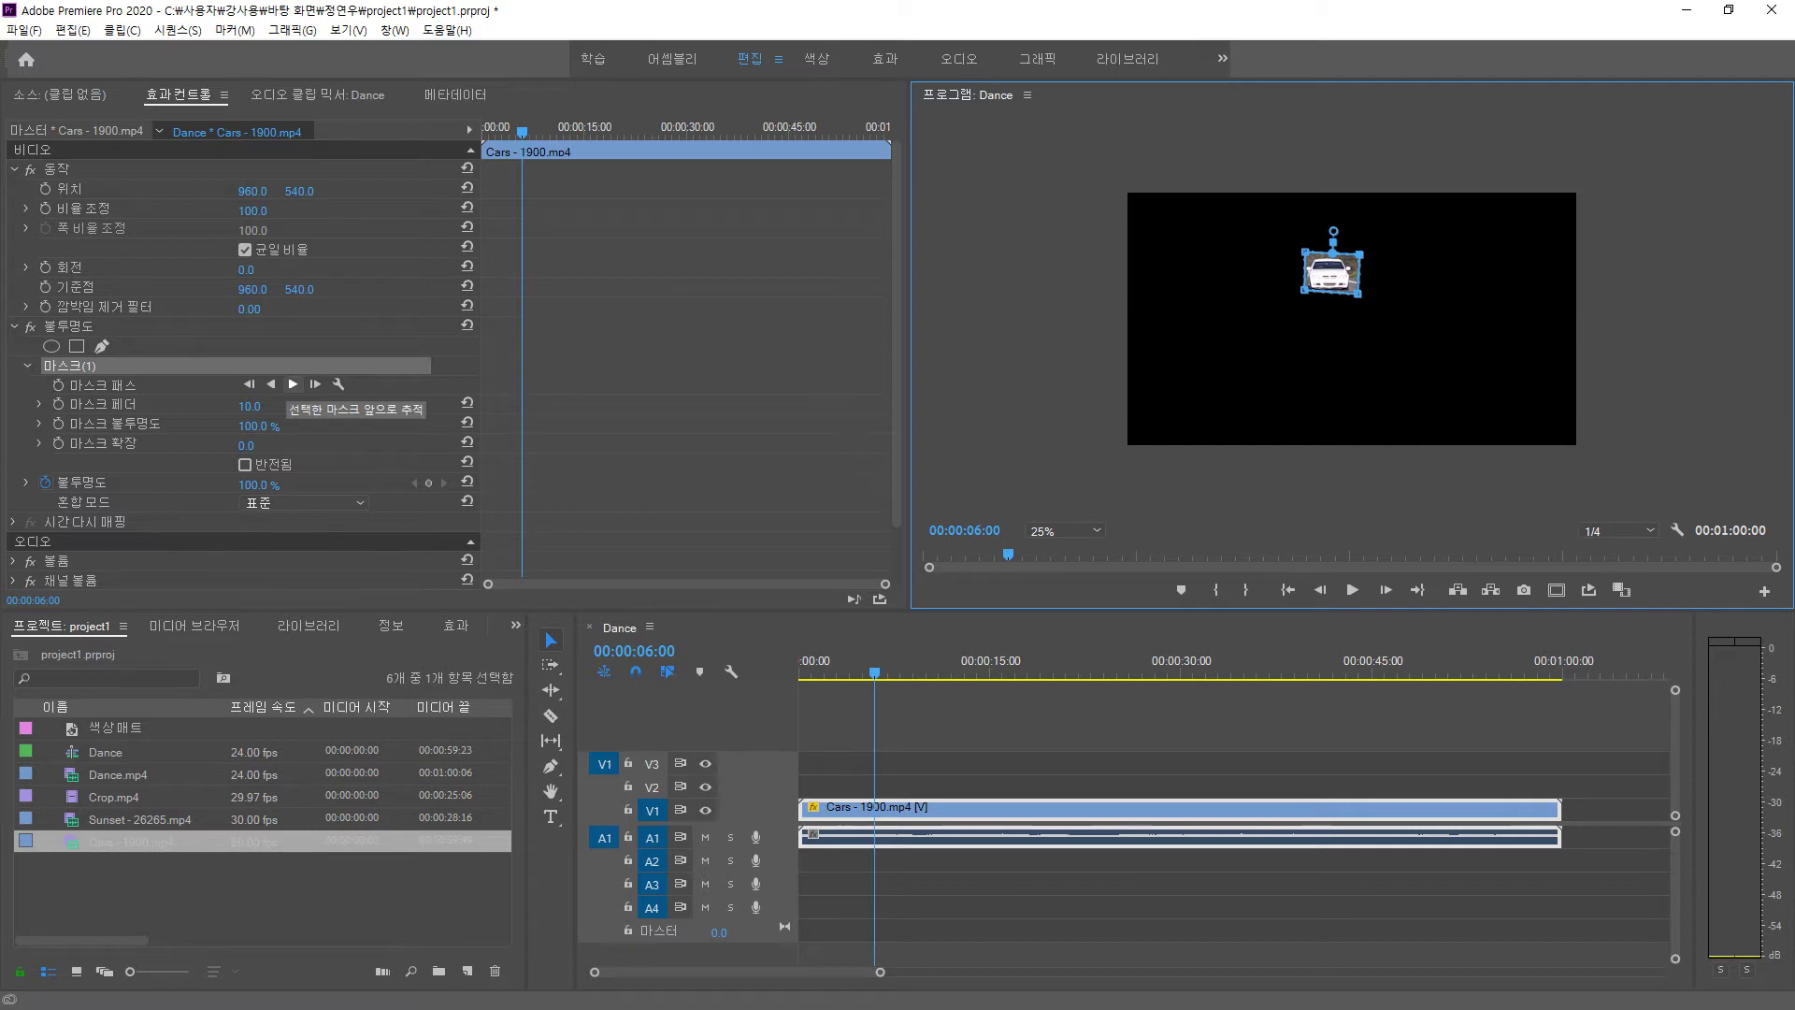
- Track the opacity mask forward until about 00:00:12:01, and move the mask with its path keyframes selected onto a dark car
left_click(292, 384)
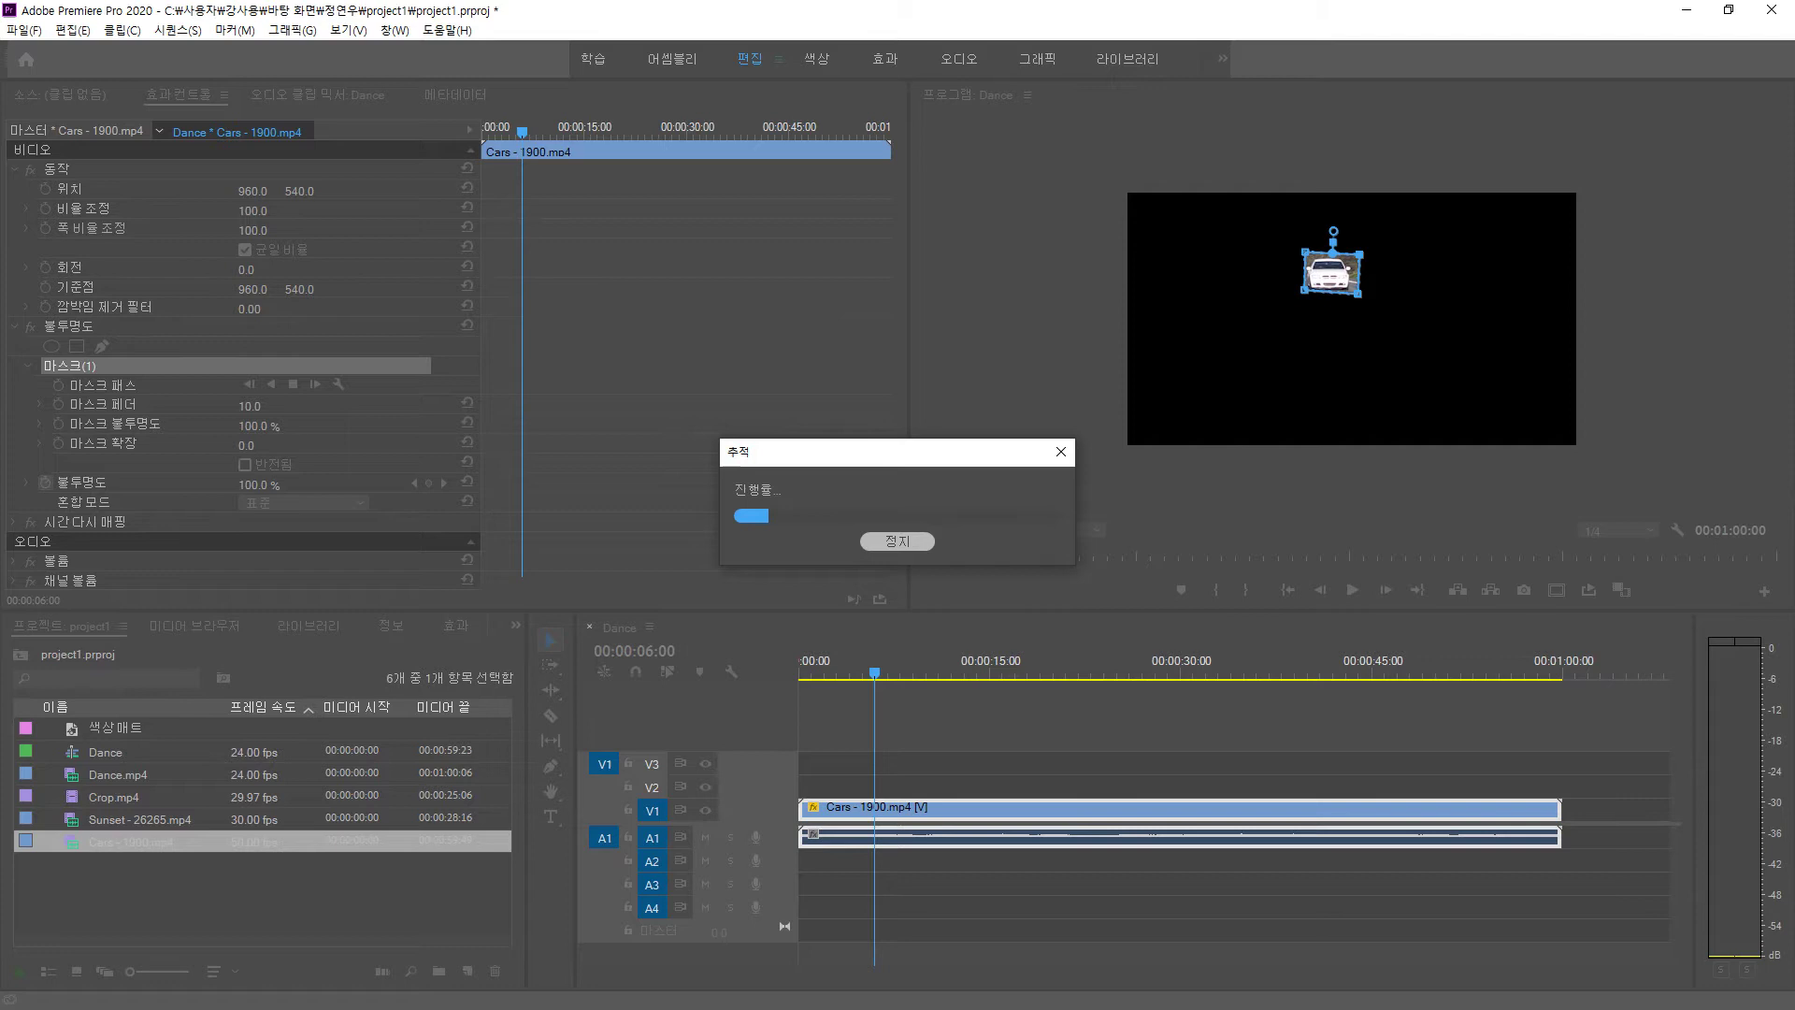
left_click(898, 541)
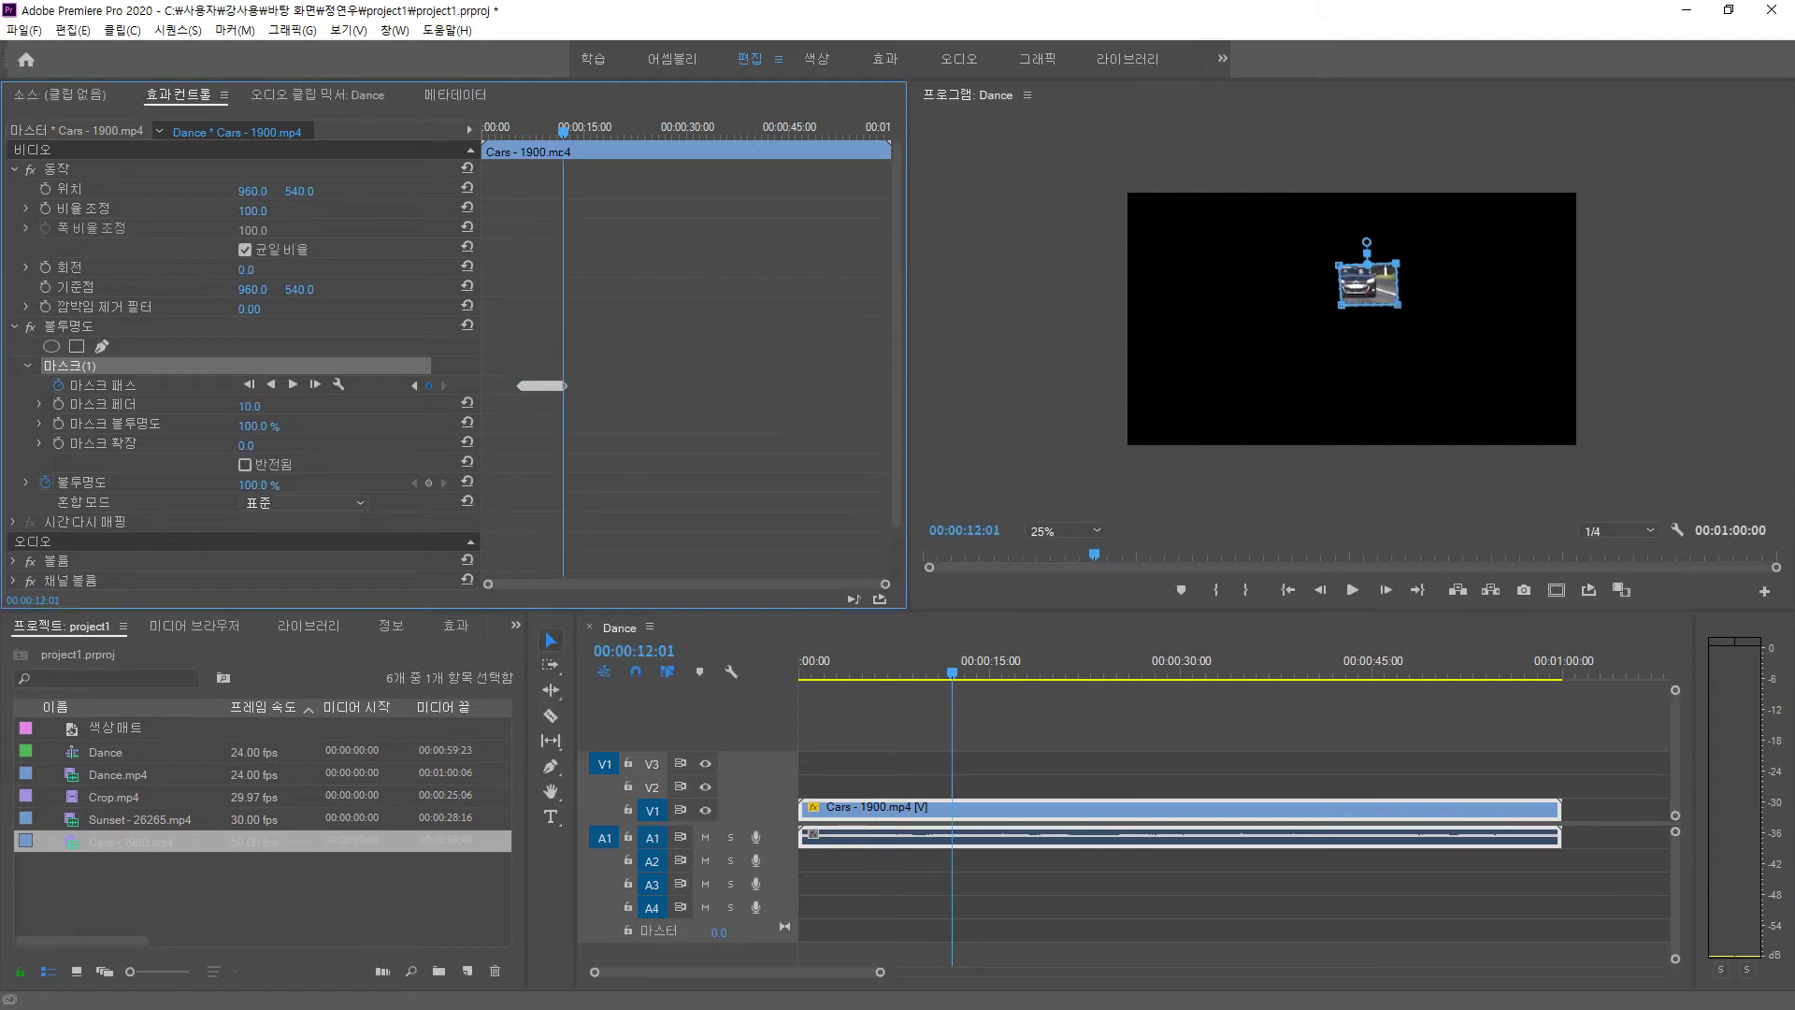
left_click_drag(499, 362, 609, 427)
mouse_move(1368, 281)
left_mouse_down()
mouse_move(1393, 344)
mouse_move(1505, 413)
mouse_move(1355, 266)
mouse_move(1286, 257)
mouse_move(1283, 273)
mouse_move(1348, 296)
left_mouse_up()
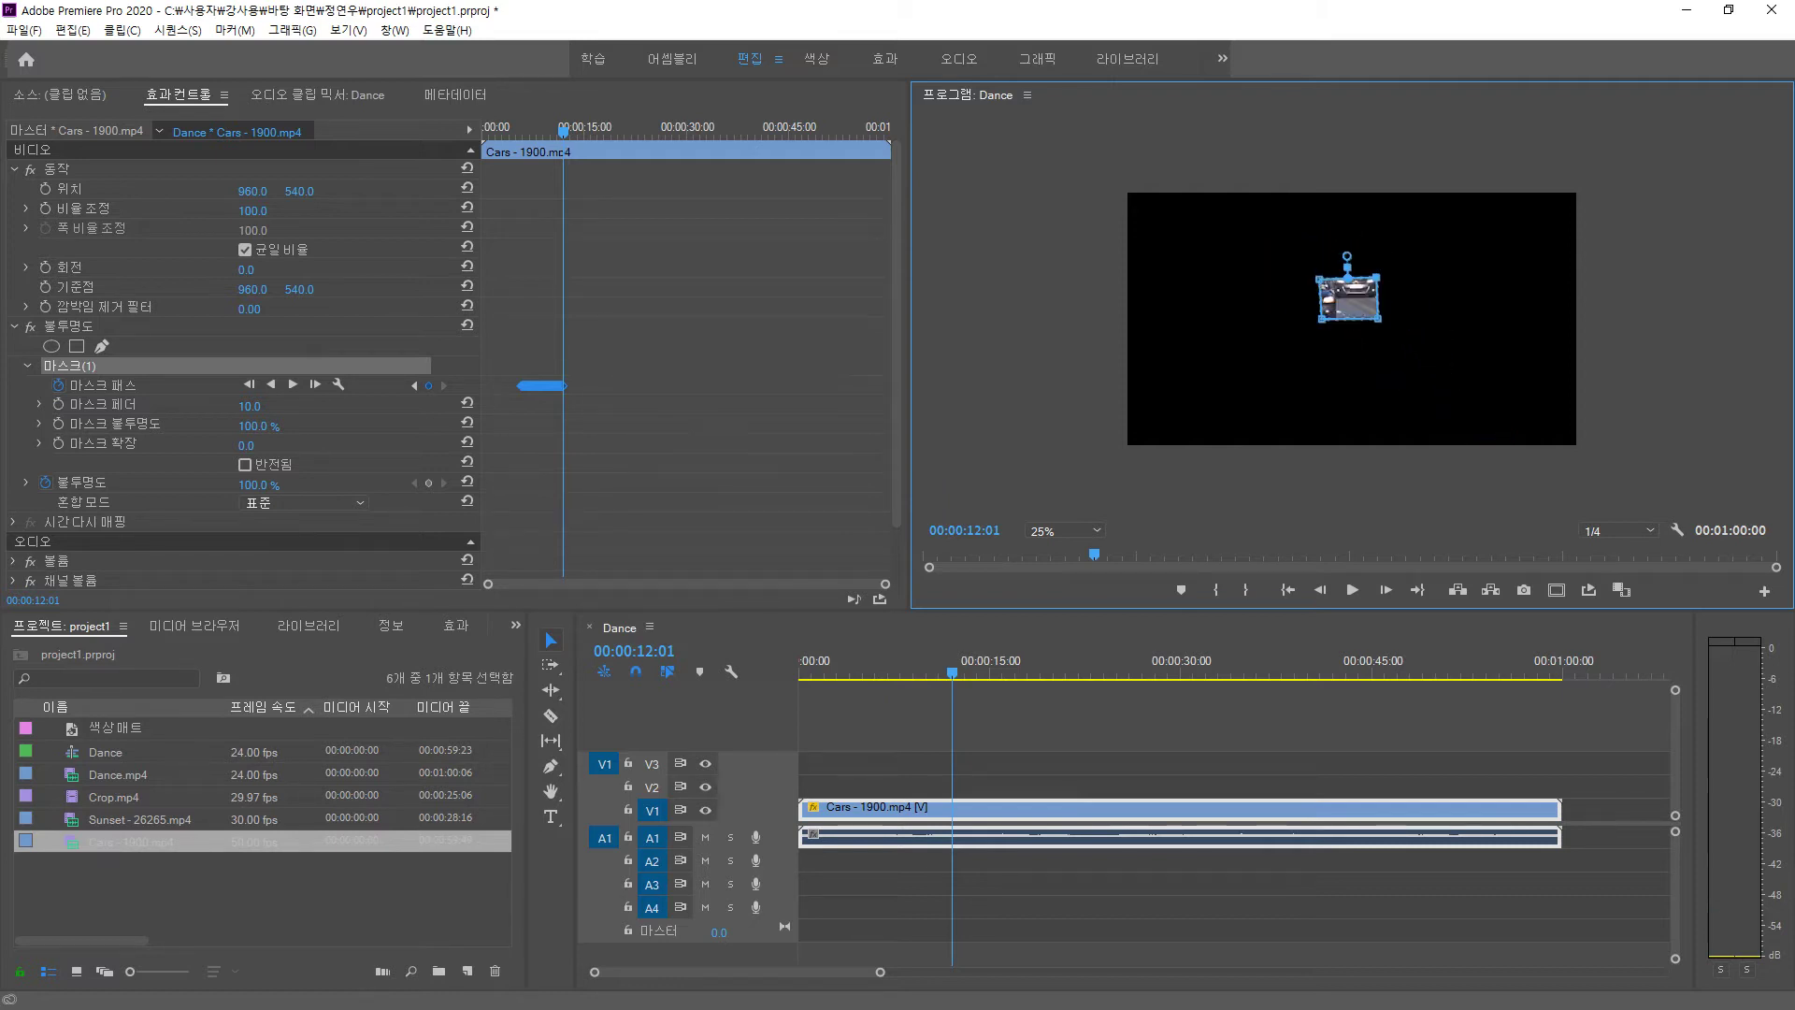
left_click_drag(1348, 297, 1355, 273)
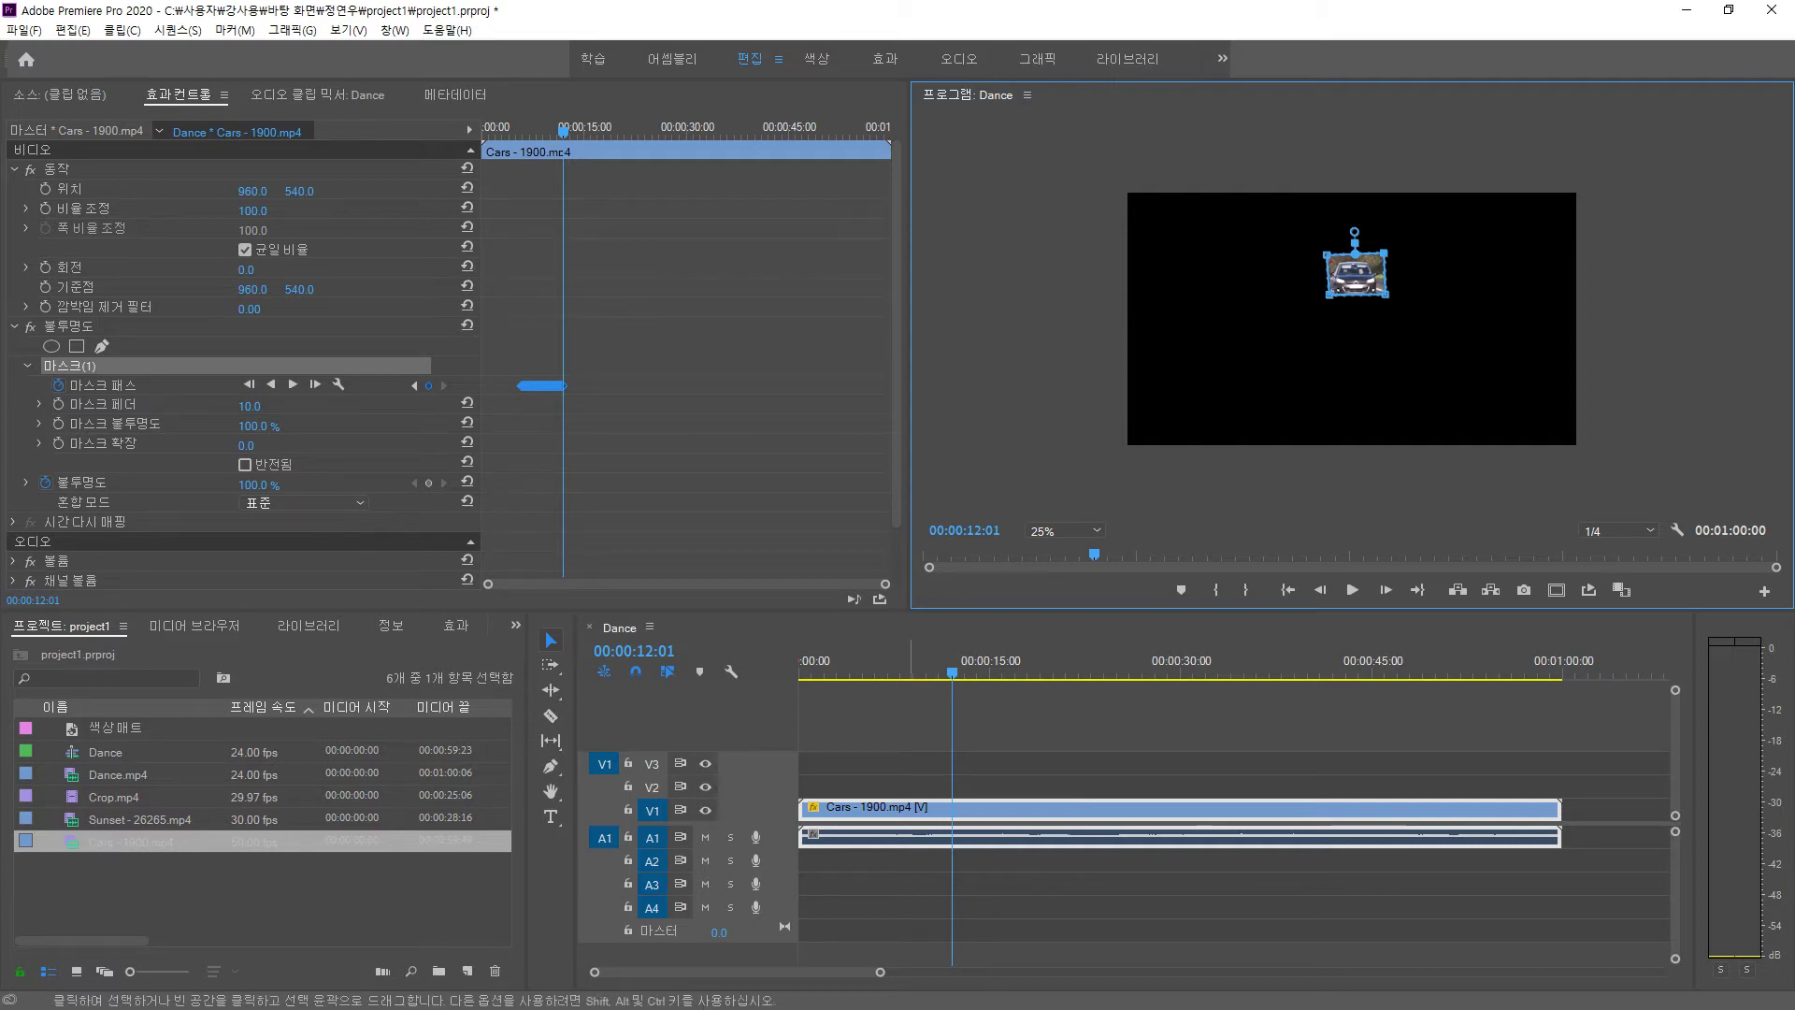
- Delete the tracked mask from the clip's opacity
left_click(646, 439)
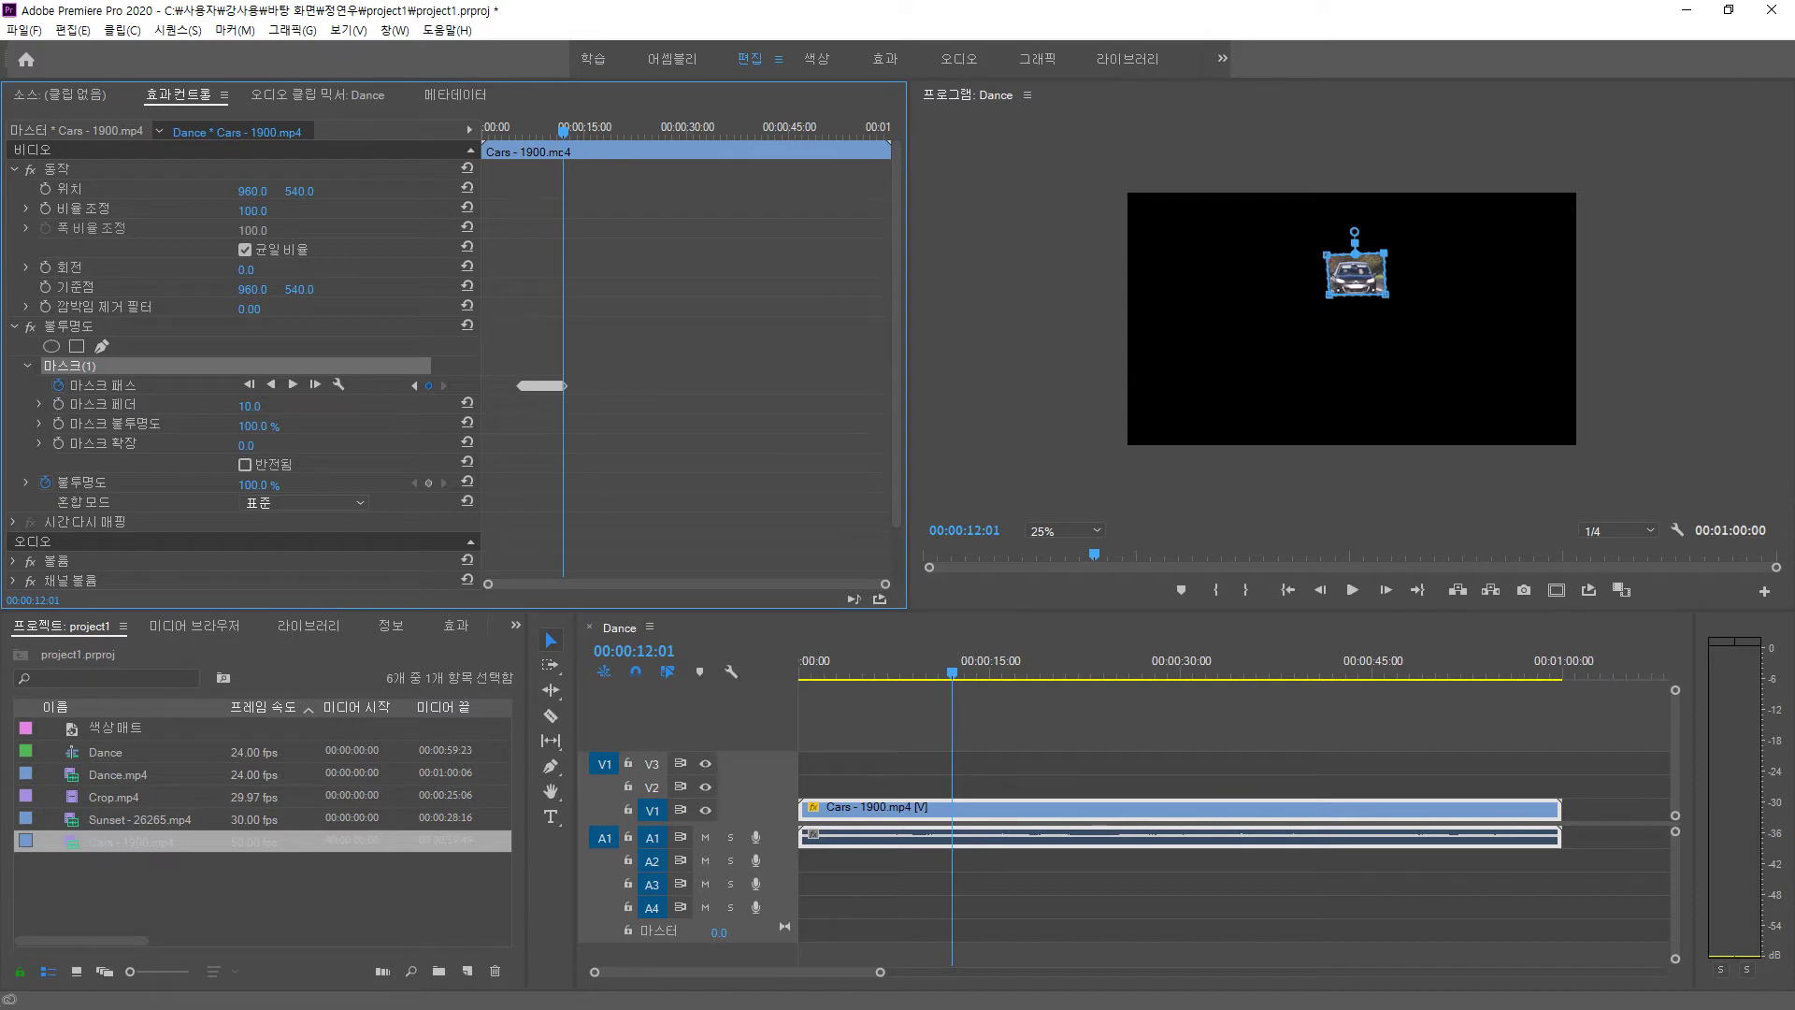
key("Delete")
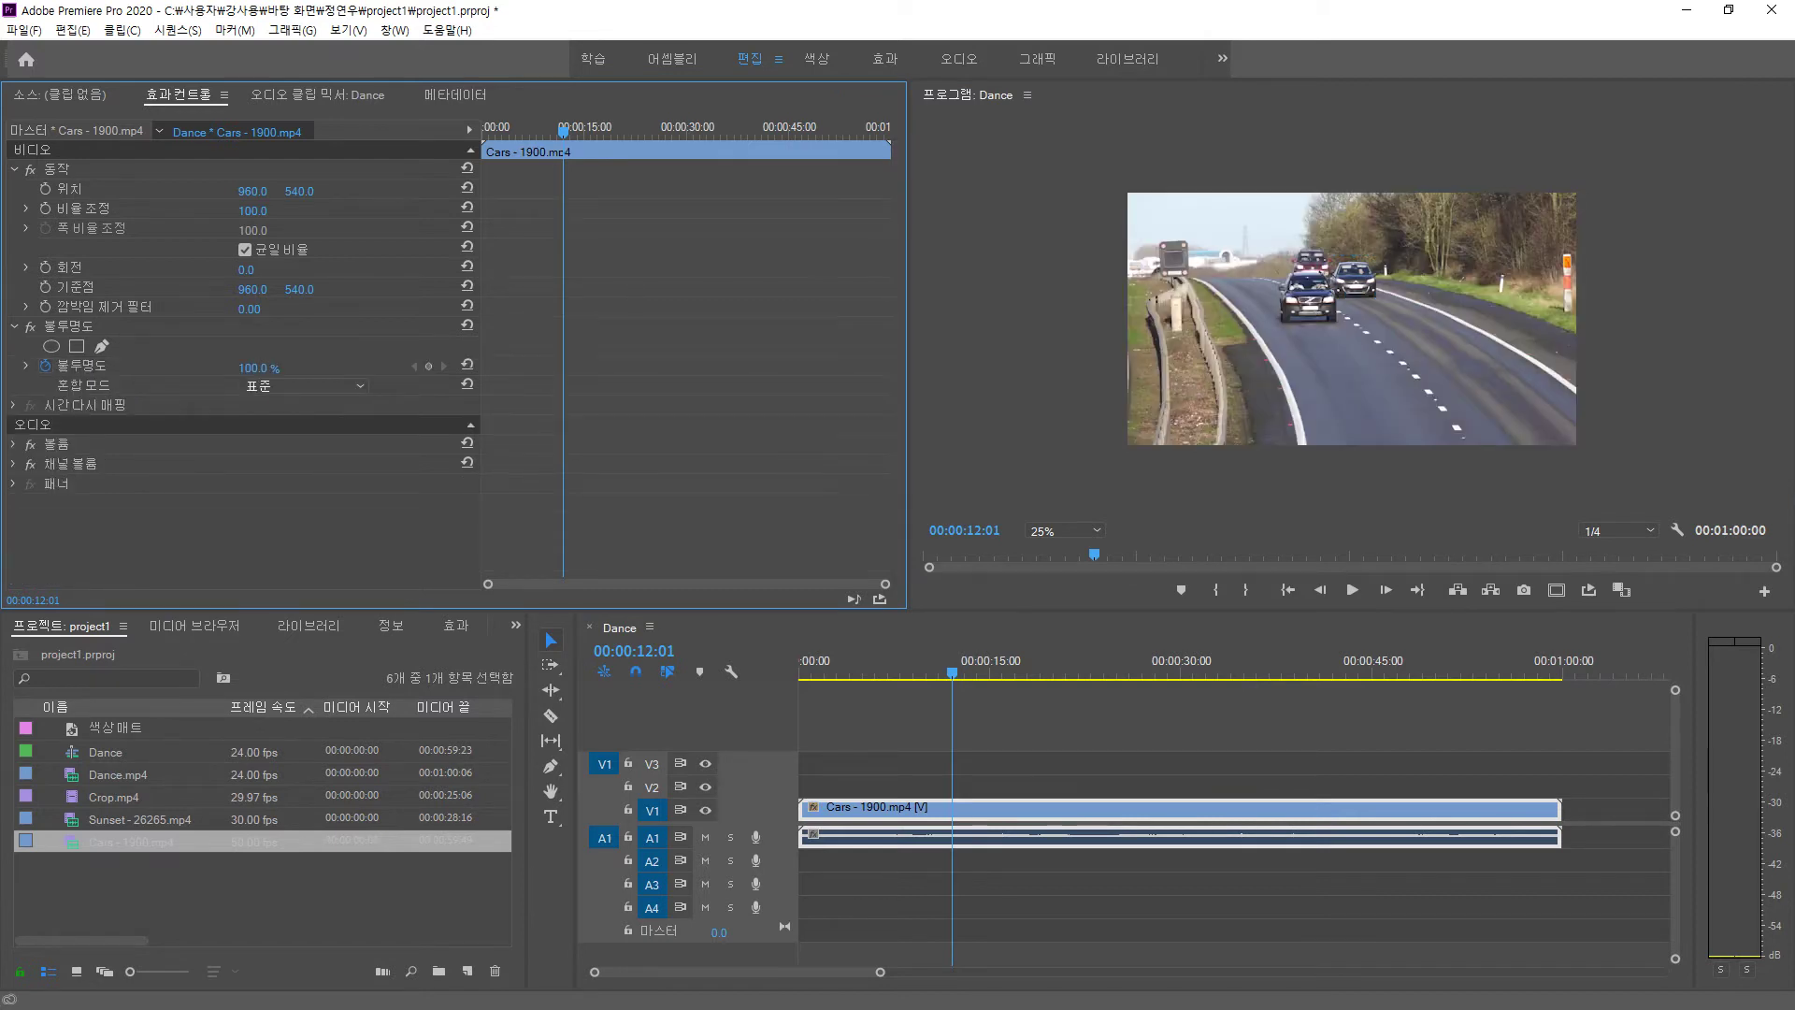
- Replay the footage from about 00:00:05:21 to follow the white car, and return to about 00:00:10:17
left_click_drag(563, 132, 521, 131)
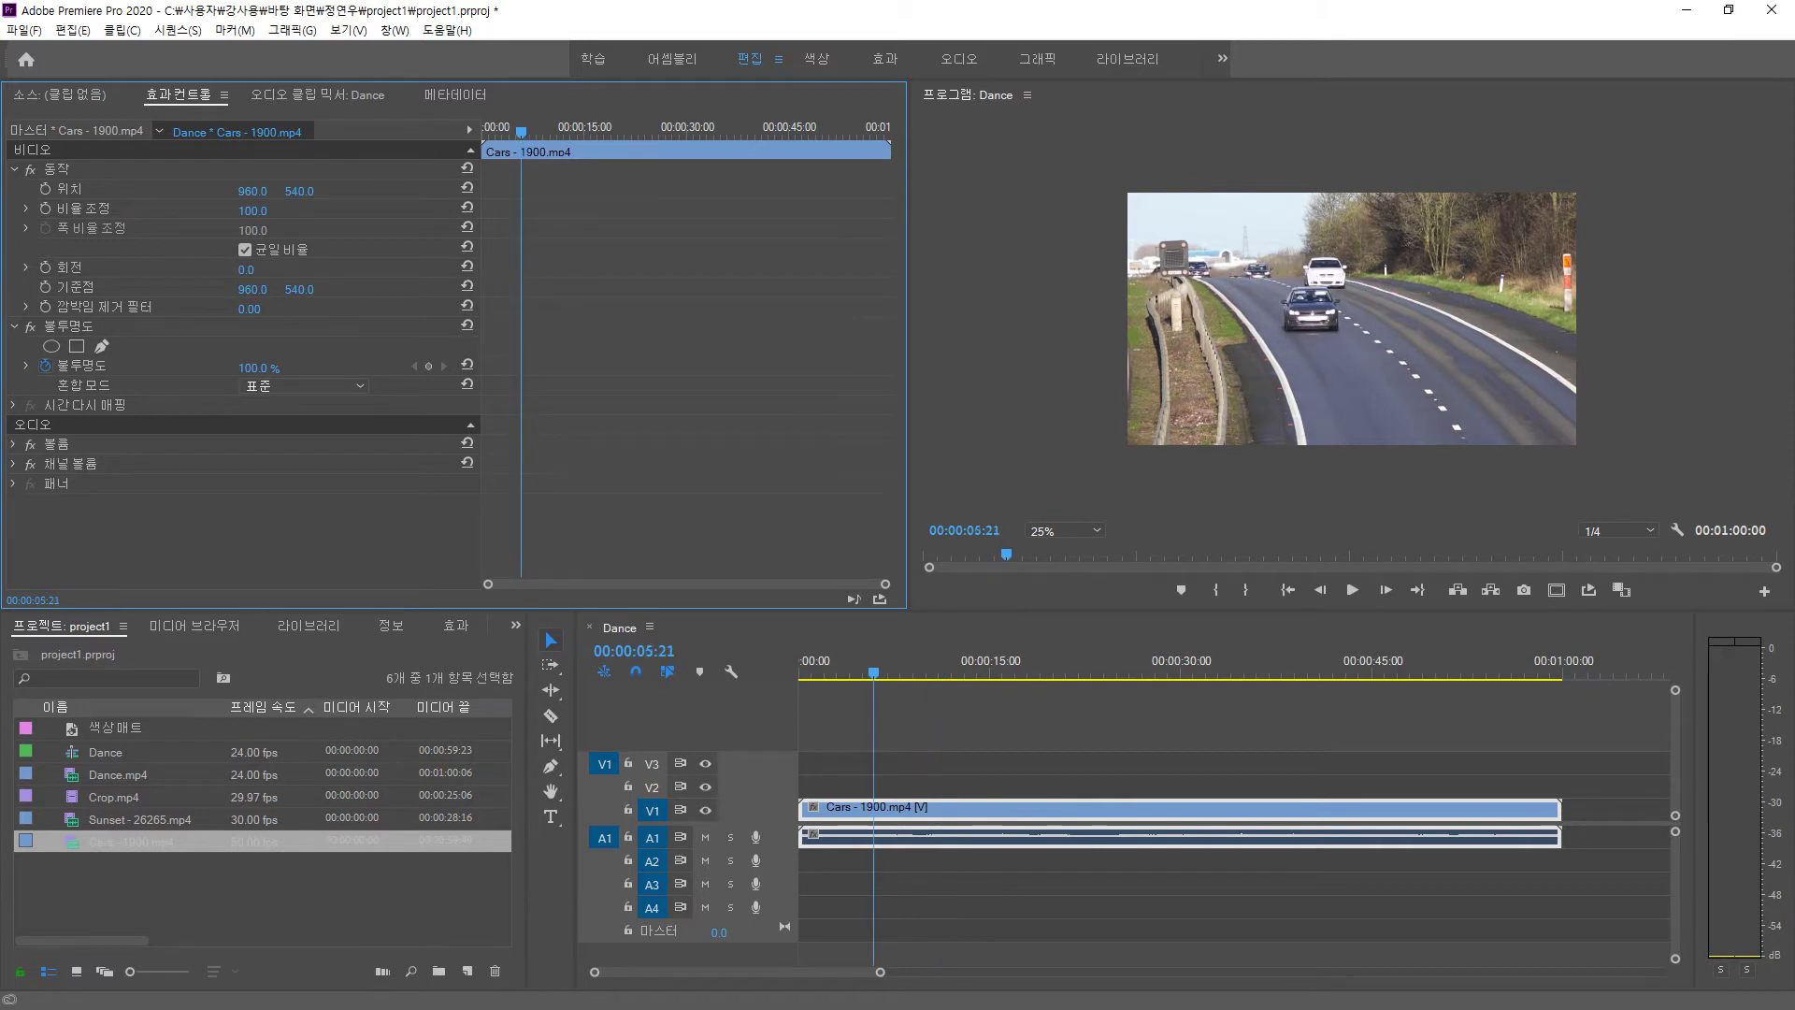
key("space")
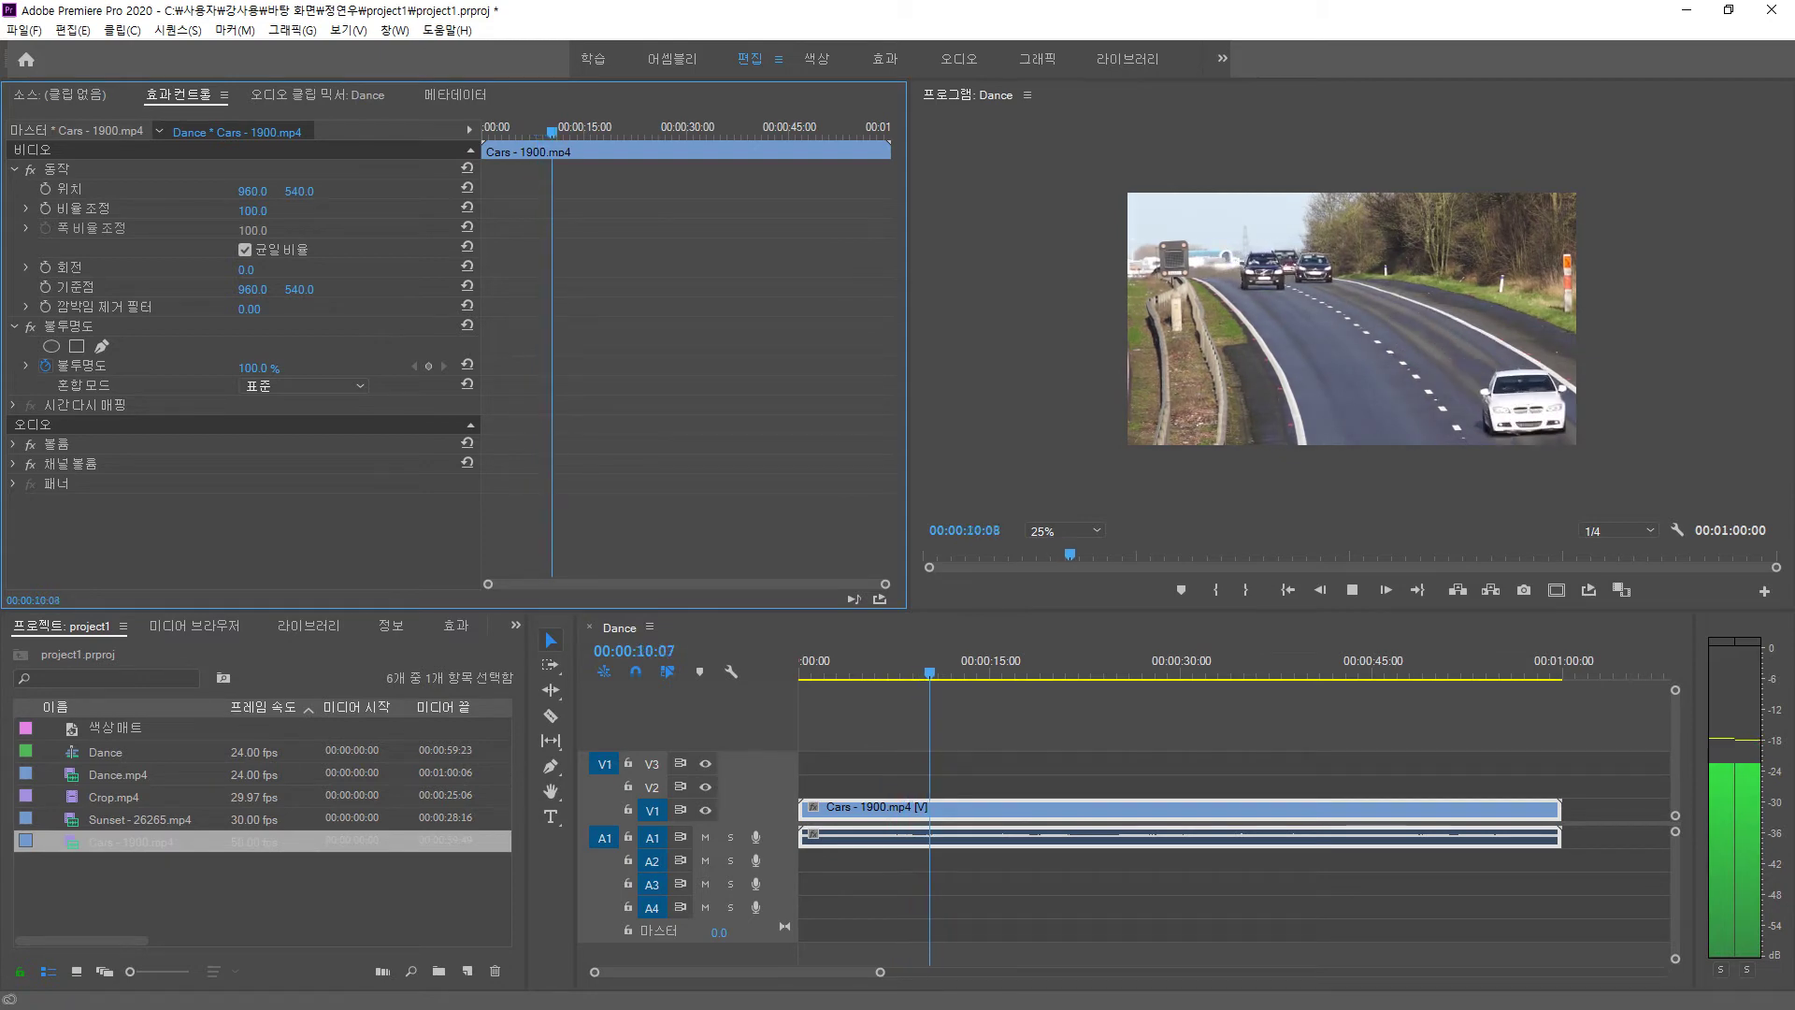
key("space")
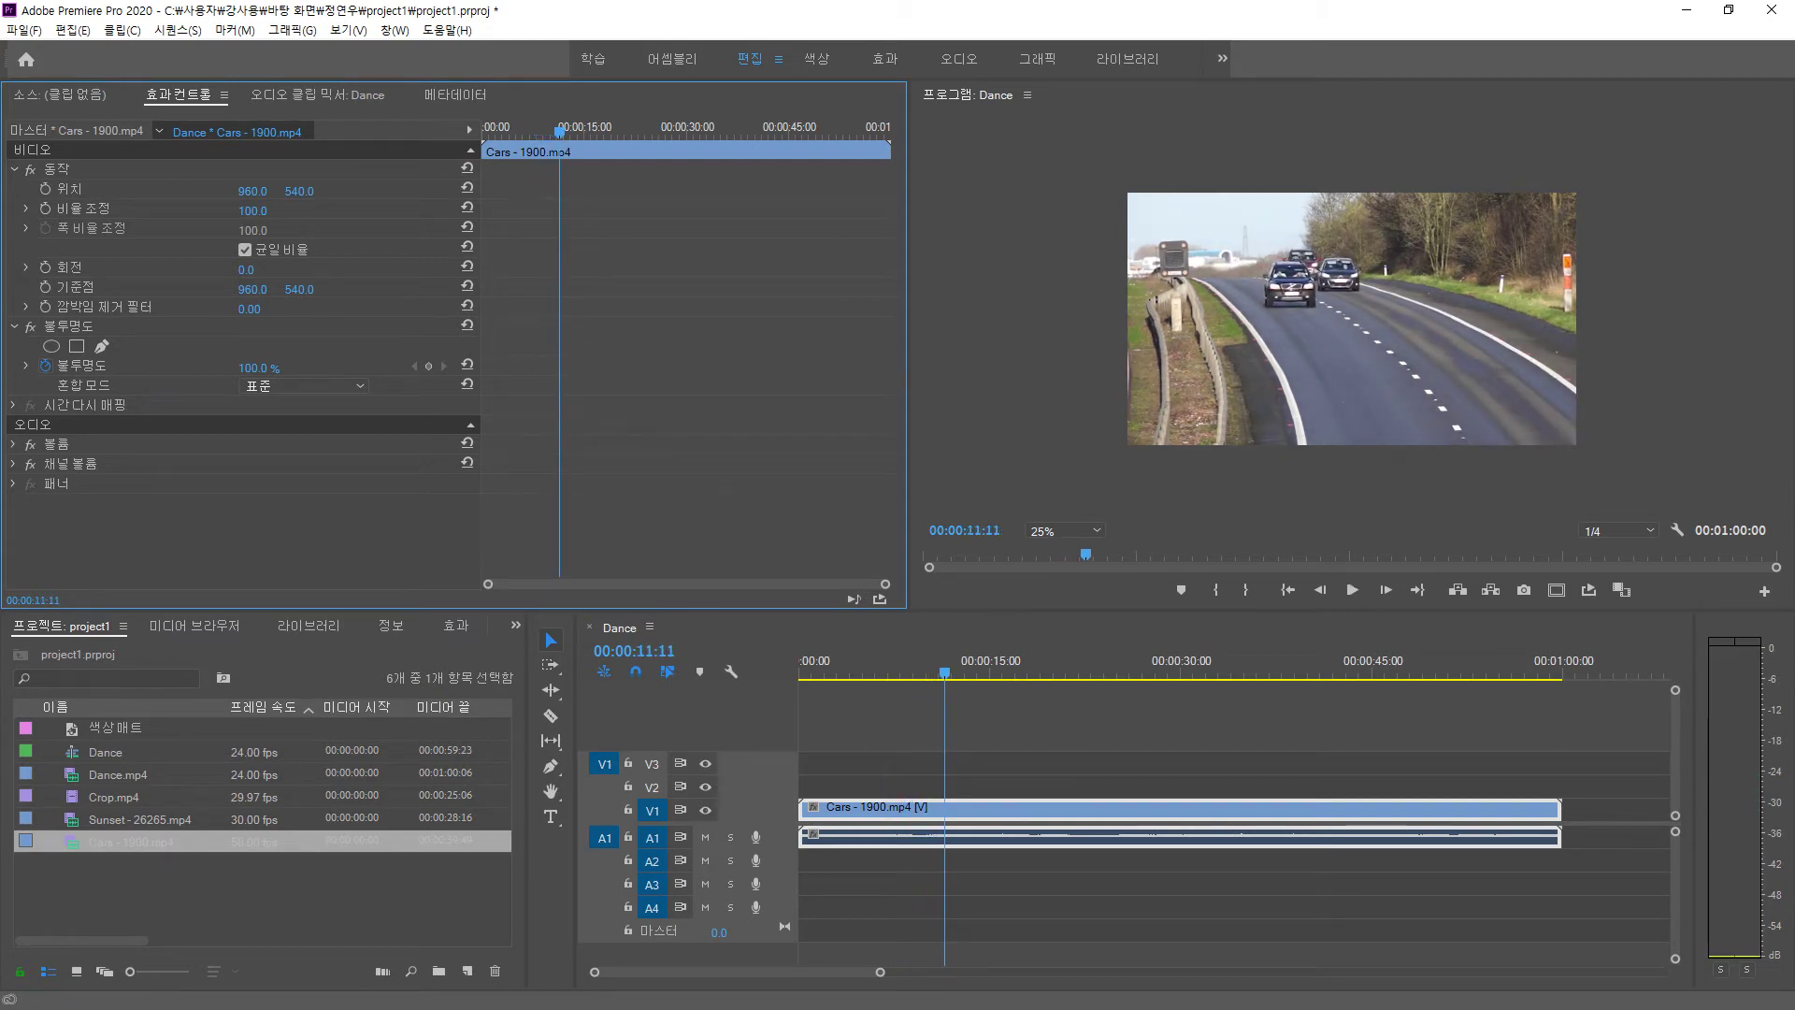
mouse_move(944, 672)
left_mouse_down()
mouse_move(868, 671)
mouse_move(958, 671)
mouse_move(895, 671)
mouse_move(934, 671)
left_mouse_up()
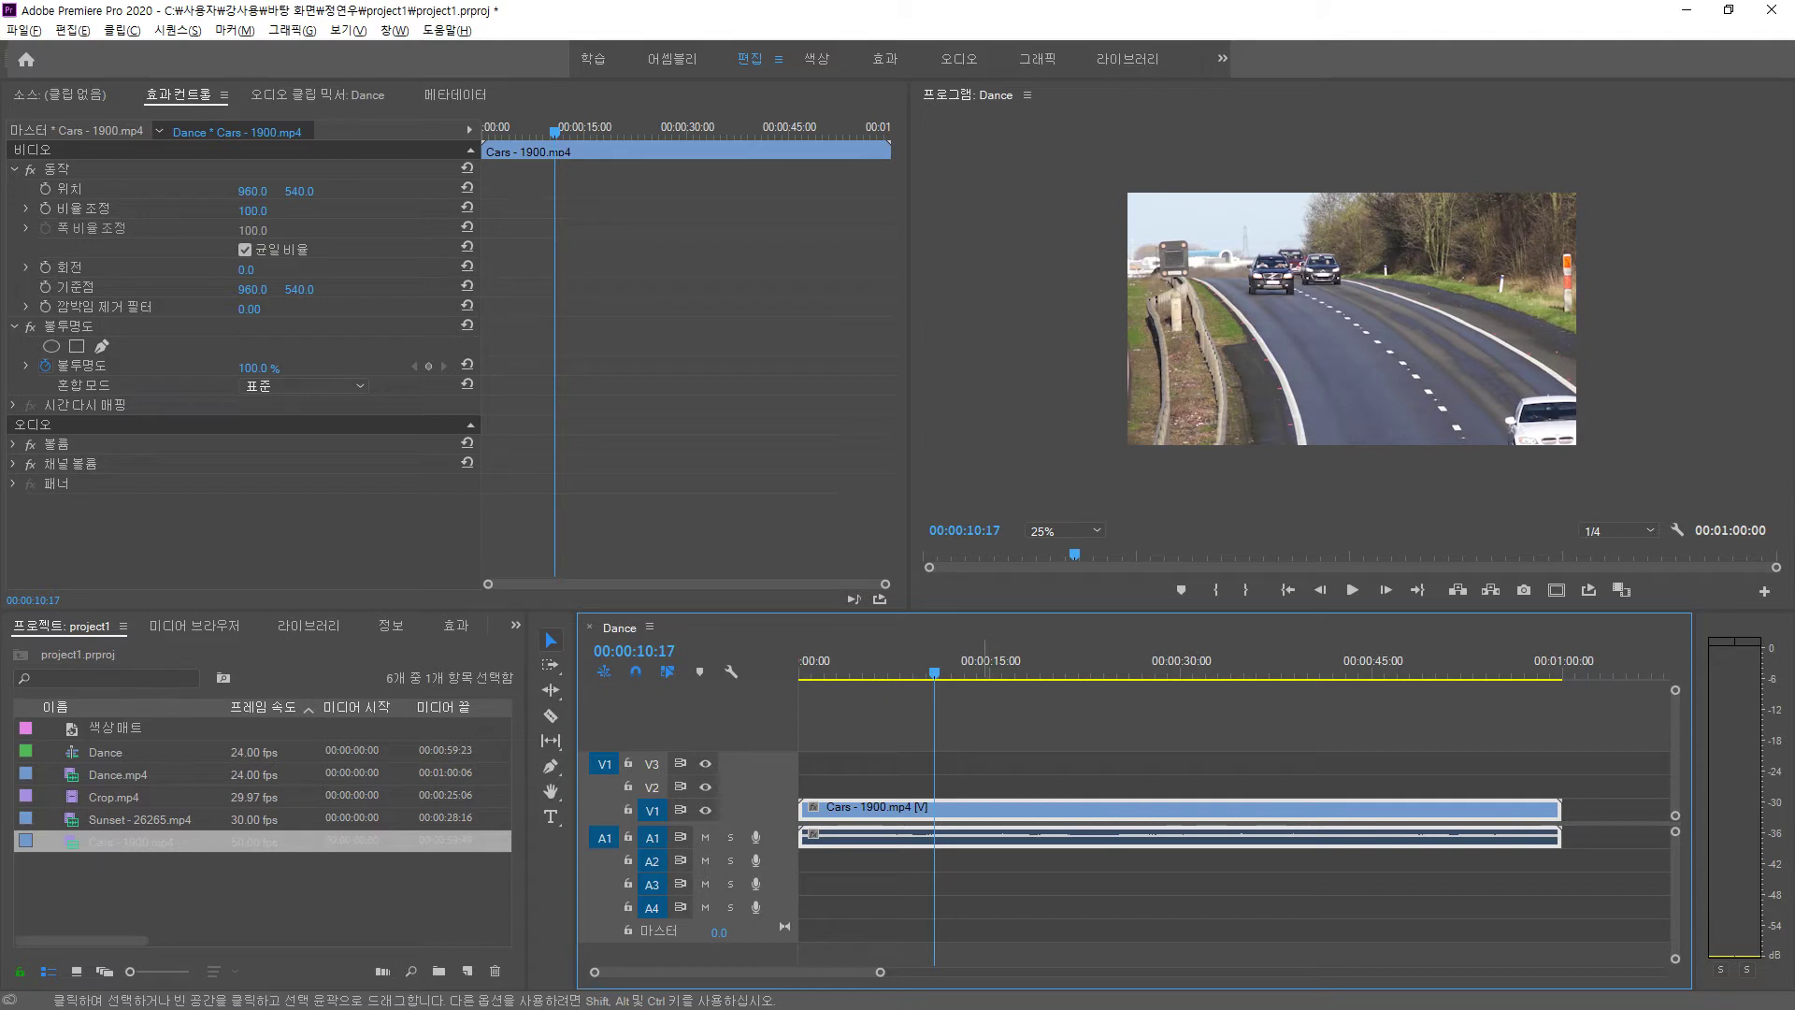
- Duplicate the Cars - 1900.mp4 video so it occupies both V1 and V2, and select the V2 clip
left_click_drag(985, 811, 982, 788)
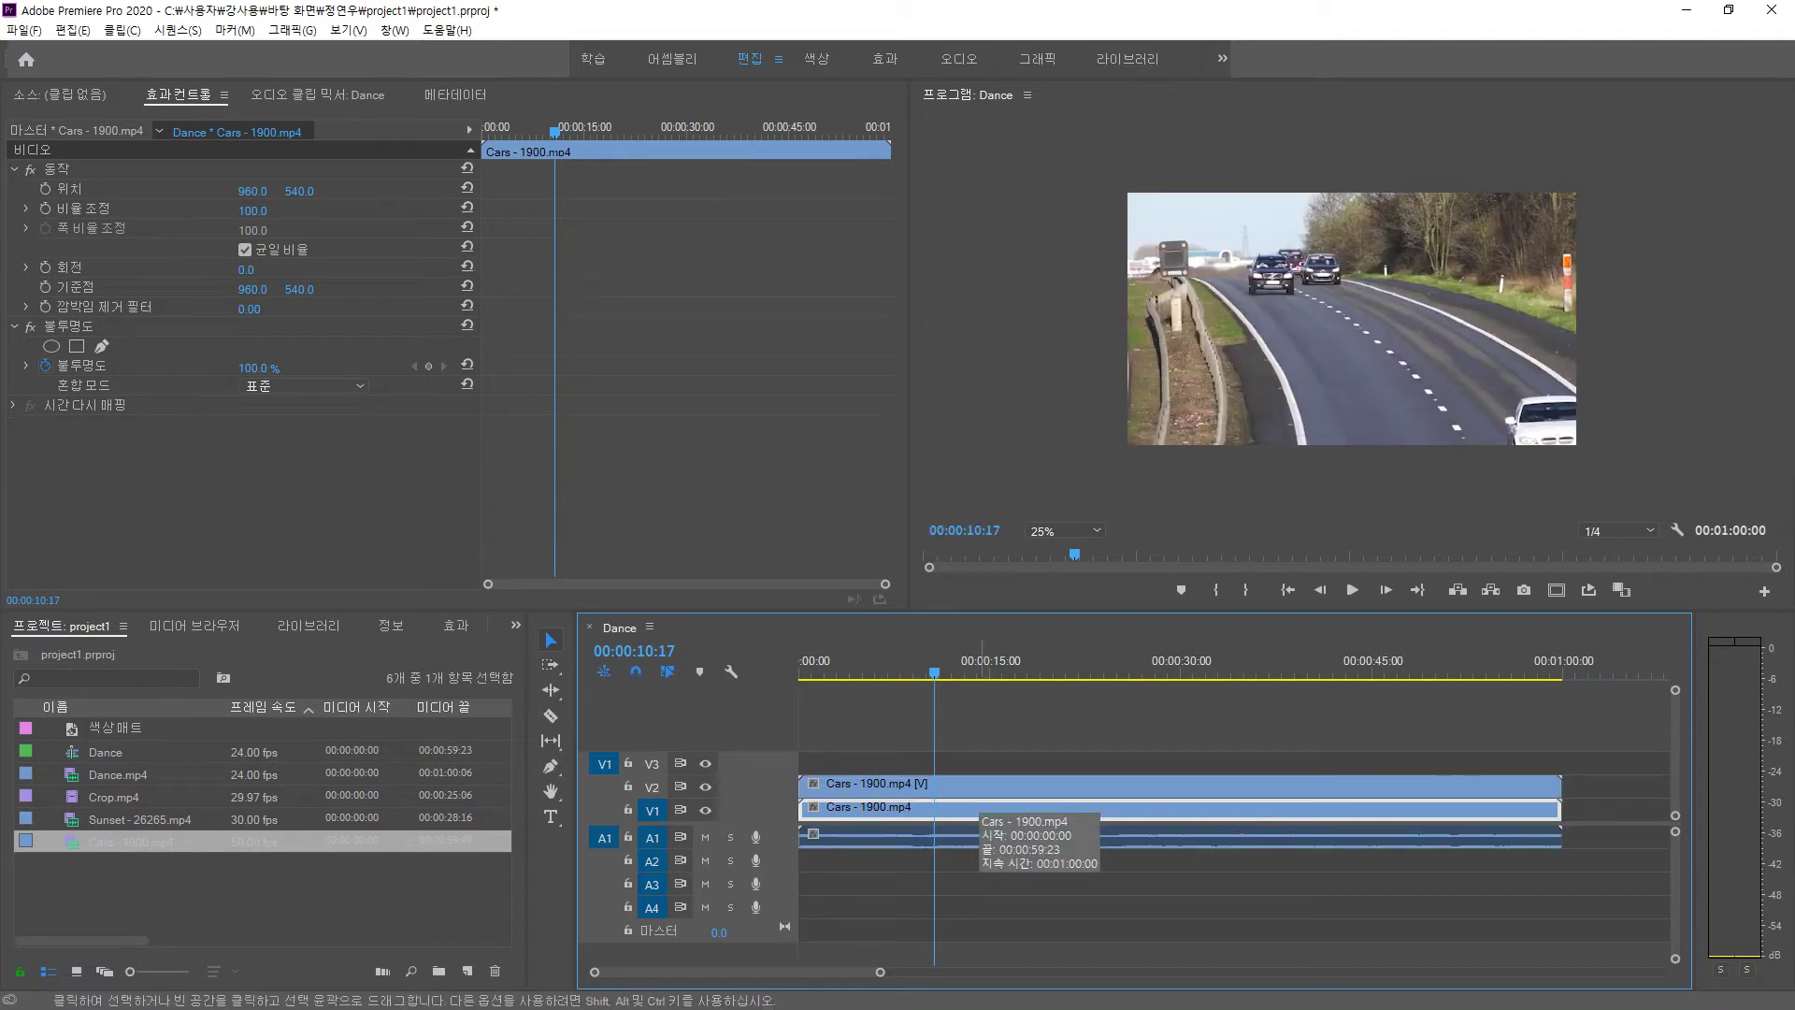
left_click(982, 788)
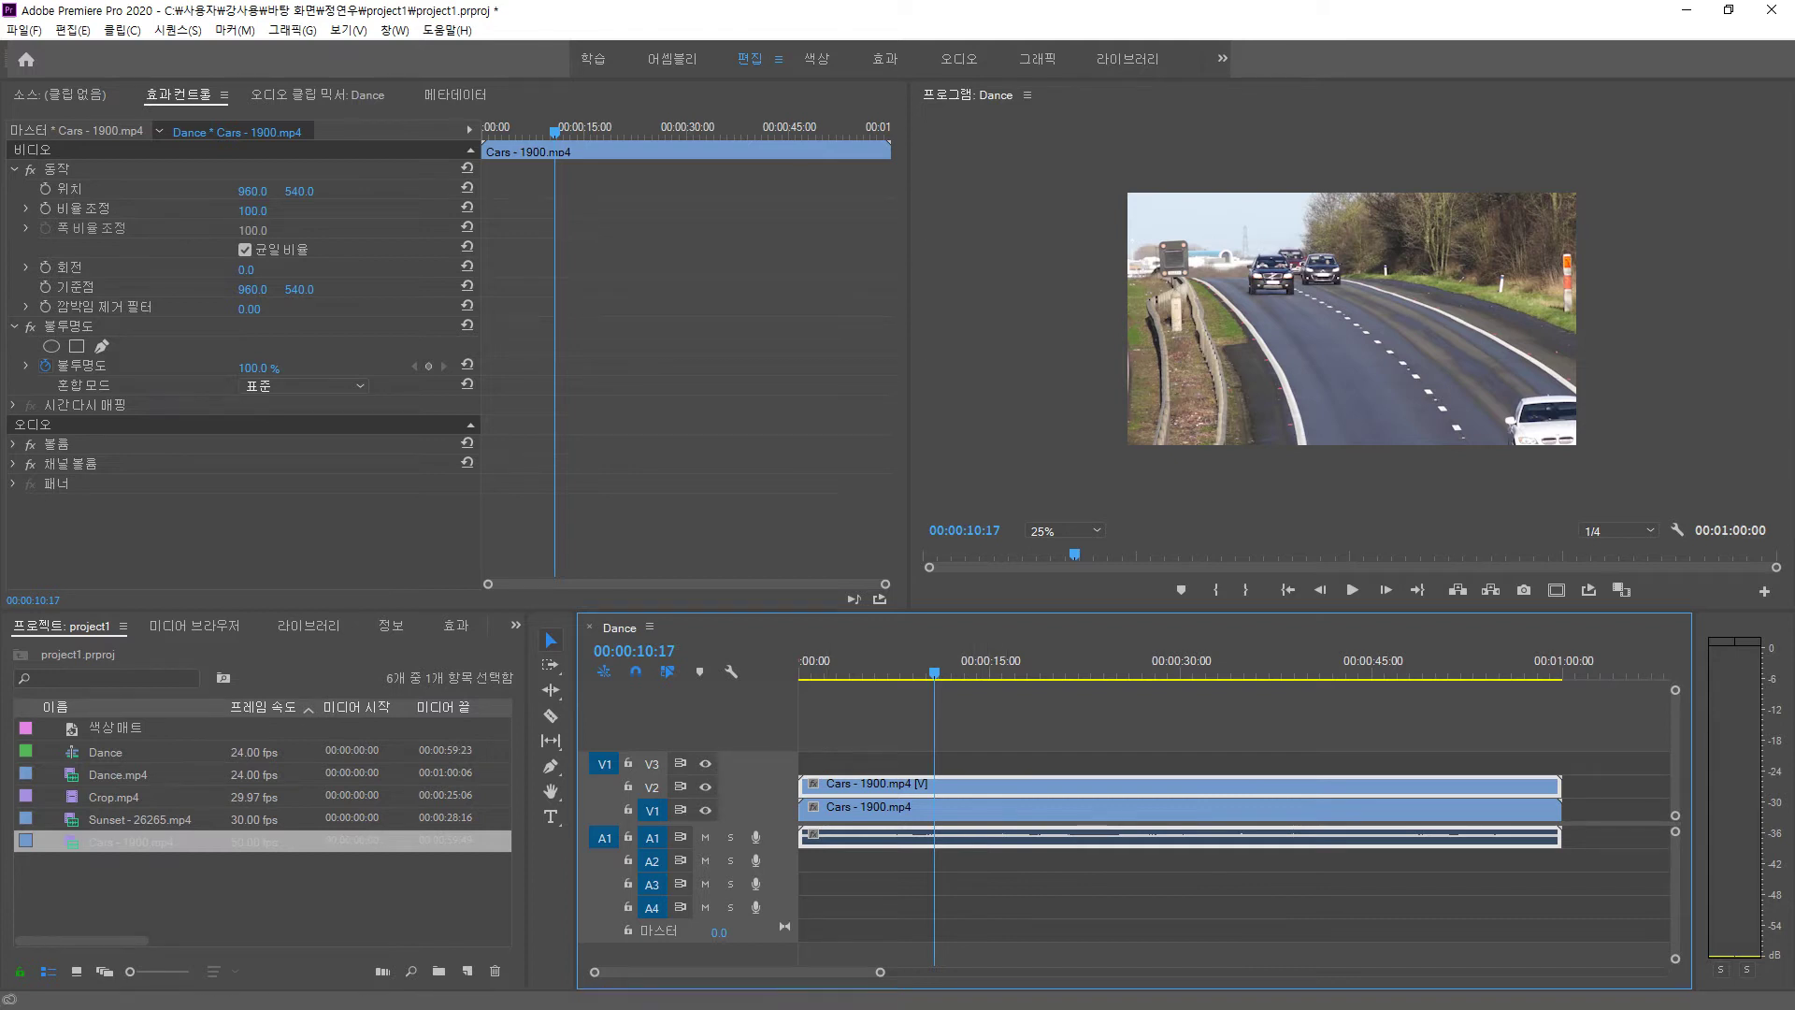
- Search the effects for 흐림 and apply the Gaussian Blur (가우시안 흐림) effect to the V2 clip
left_click(456, 625)
left_click(109, 651)
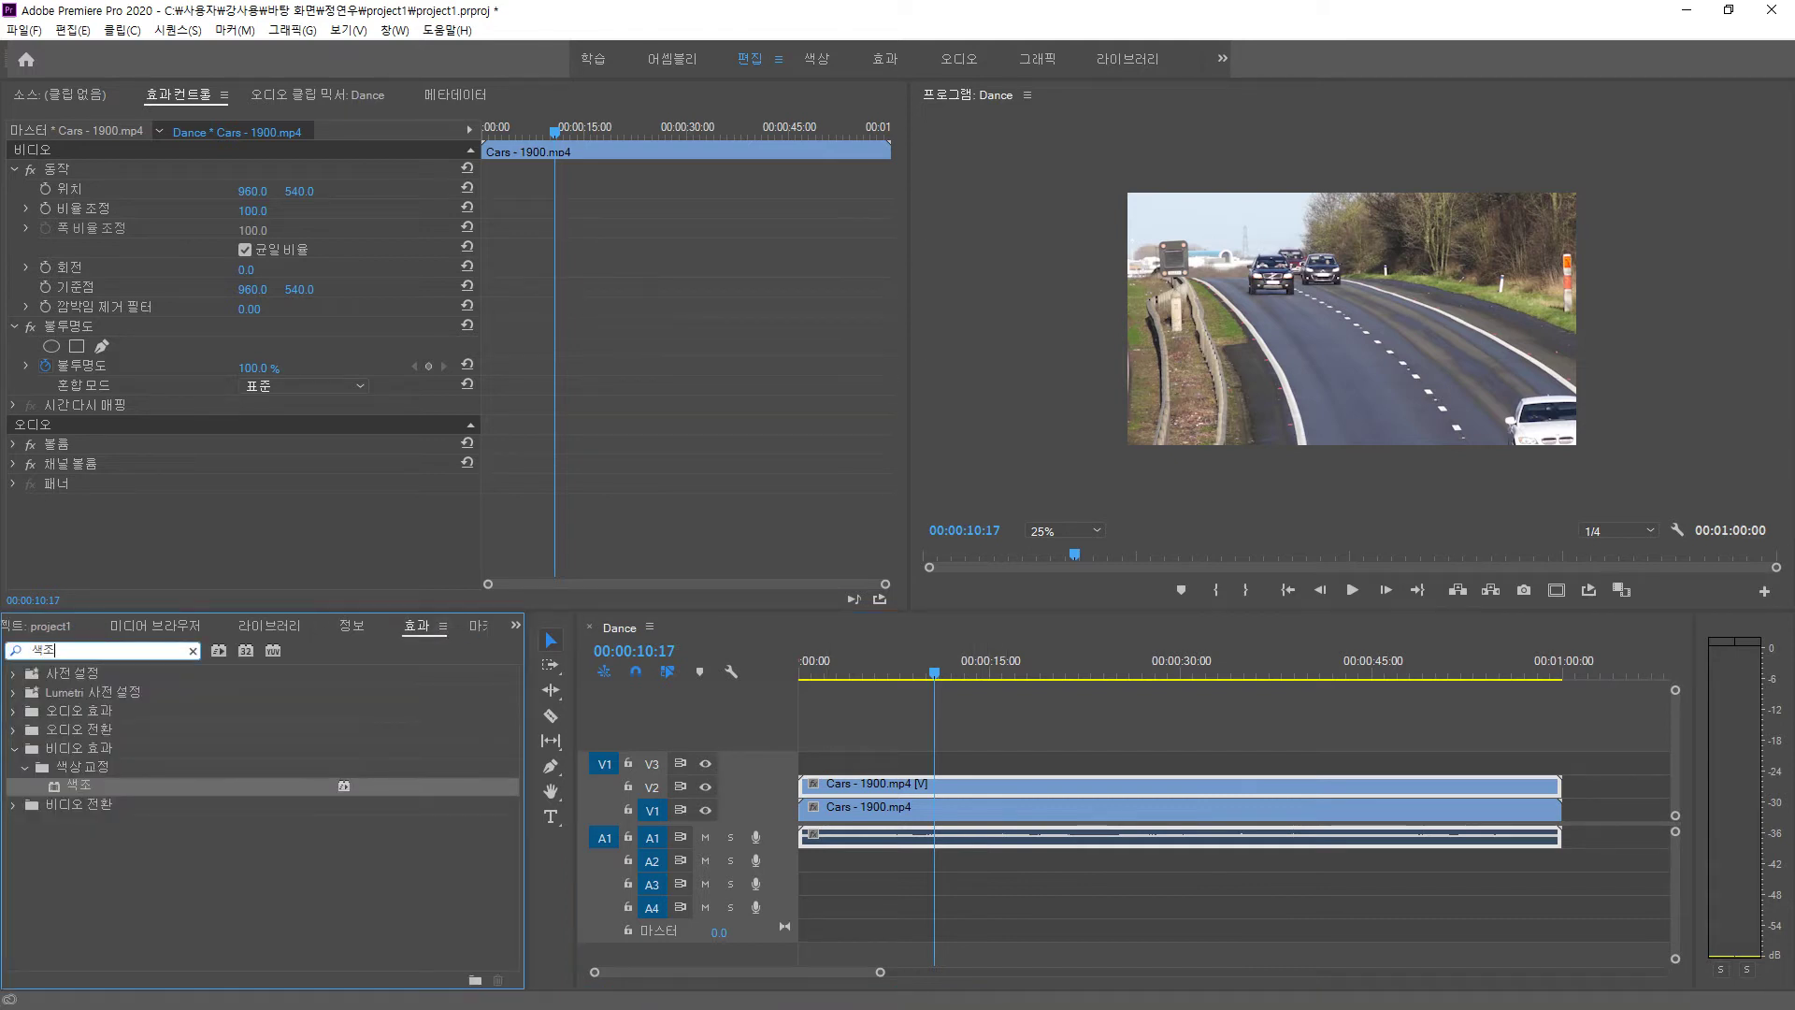
key("ctrl+a")
type("흐림")
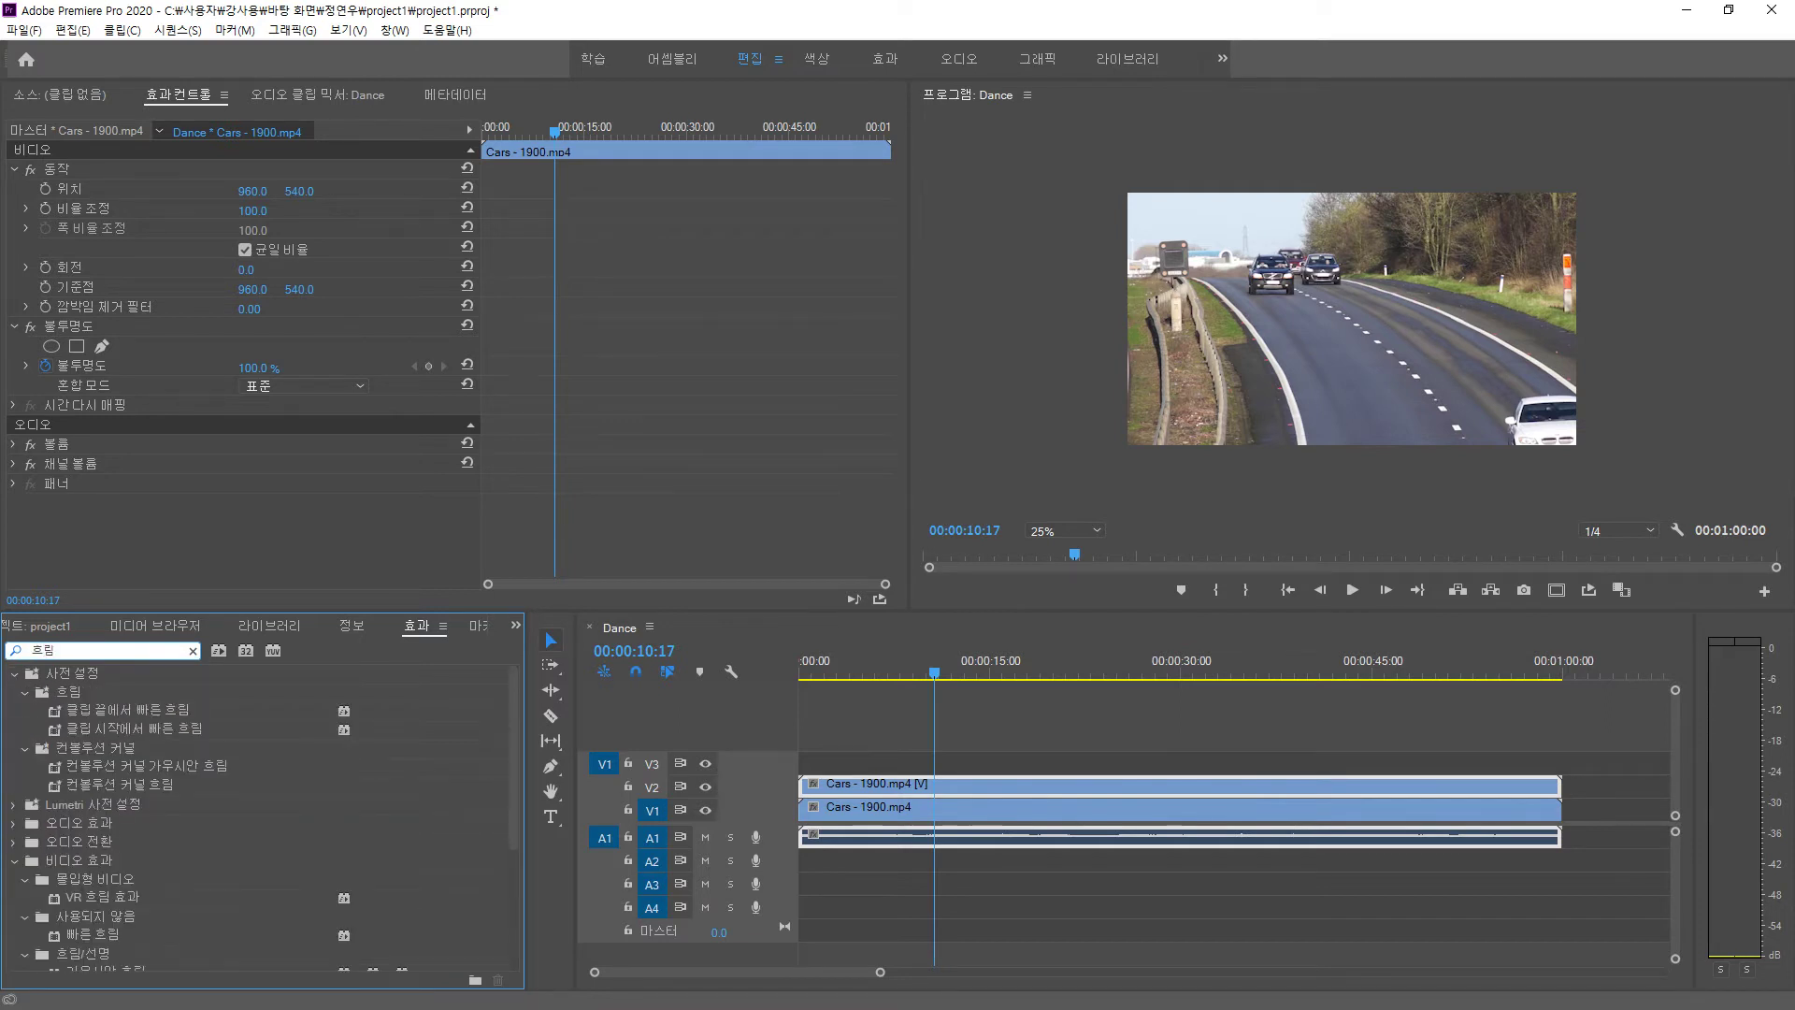
scroll(265, 814, "down", 1)
left_click_drag(105, 916, 859, 788)
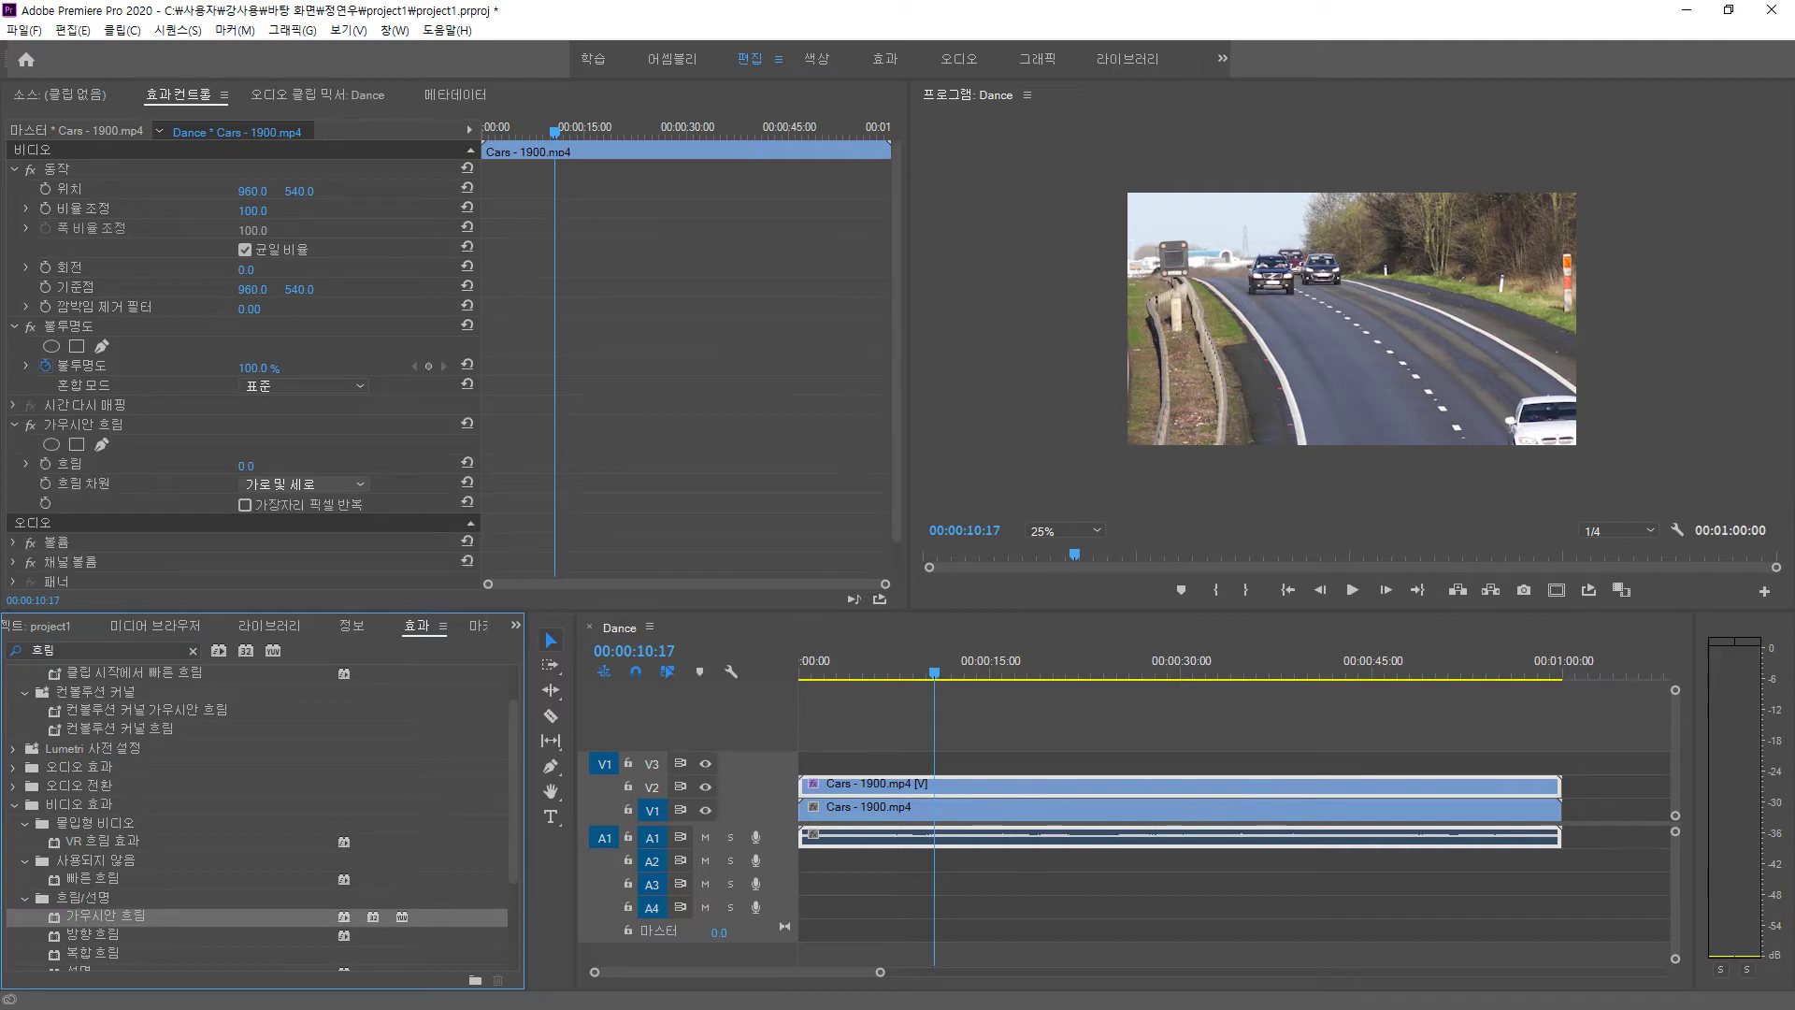
- Set the Gaussian Blur amount to 50 and enable repeating edge pixels (가장자리 픽셀 반복)
left_click_drag(246, 465, 297, 465)
left_click(250, 466)
type("50")
key("Return")
left_click(244, 505)
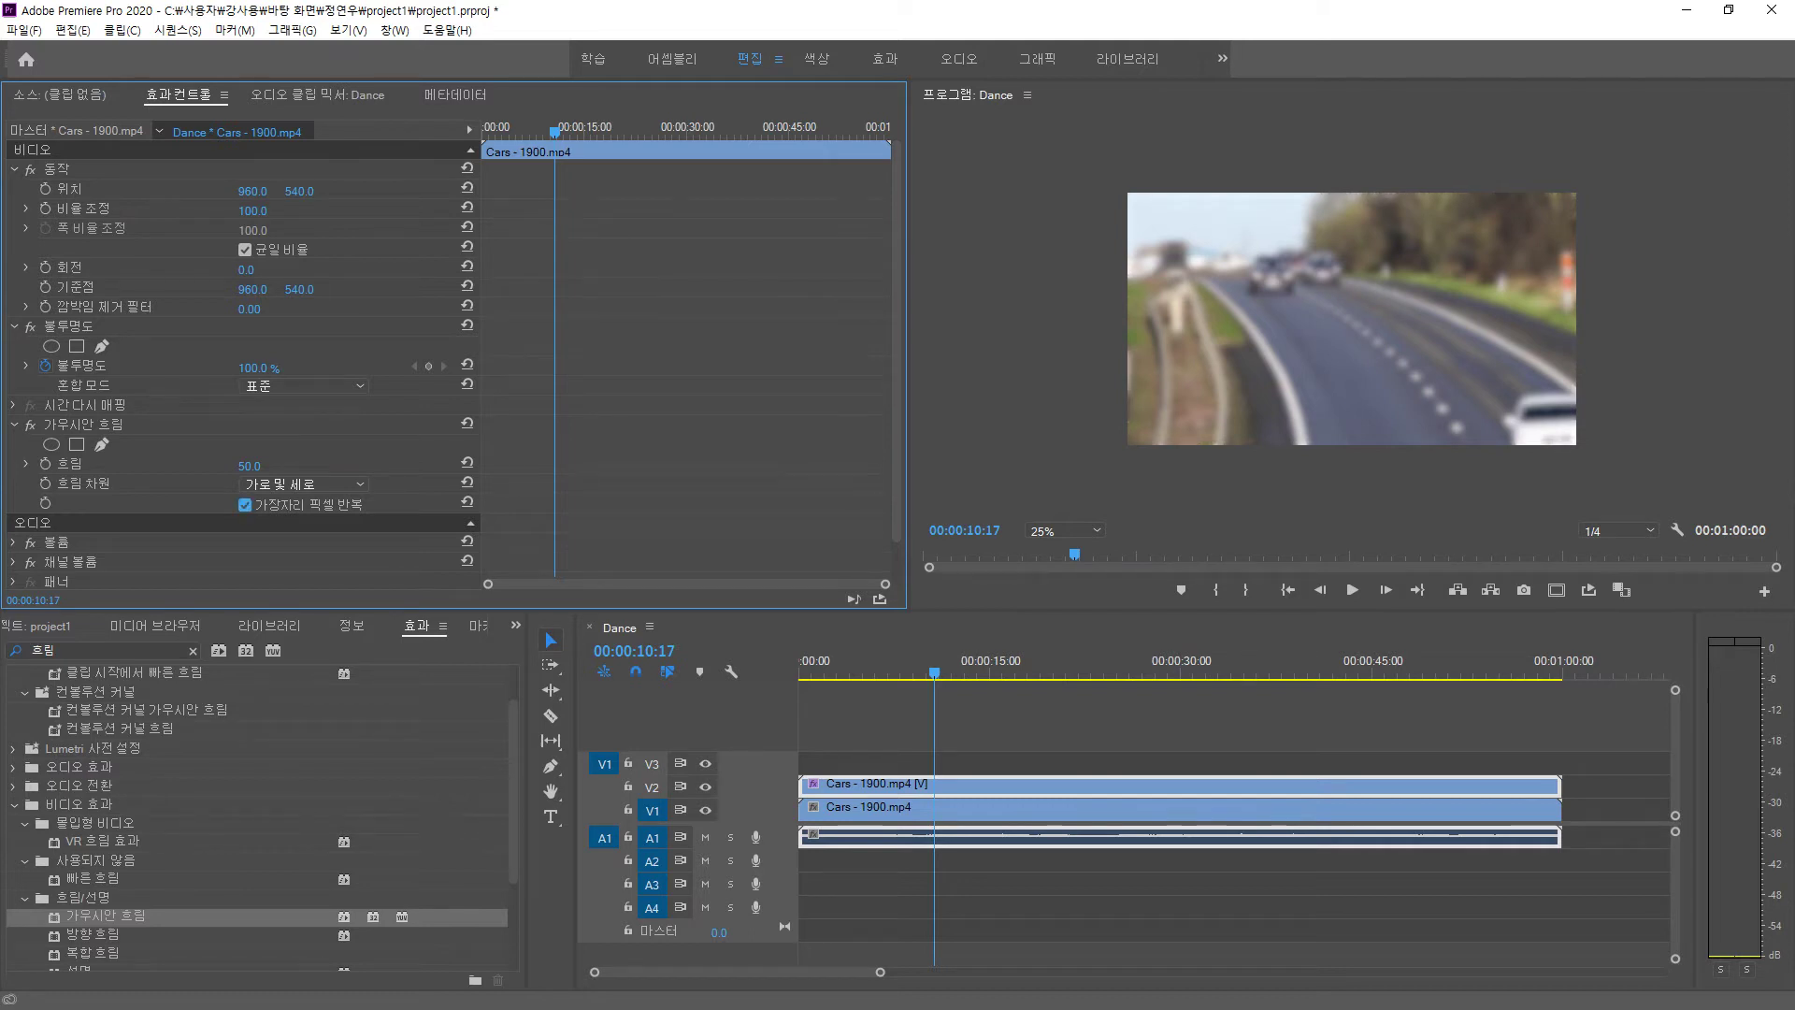
- At 00:00:06:02, add a four-point polygon mask to the V2 clip's opacity and fit it around the distant white car
left_click_drag(934, 672, 875, 673)
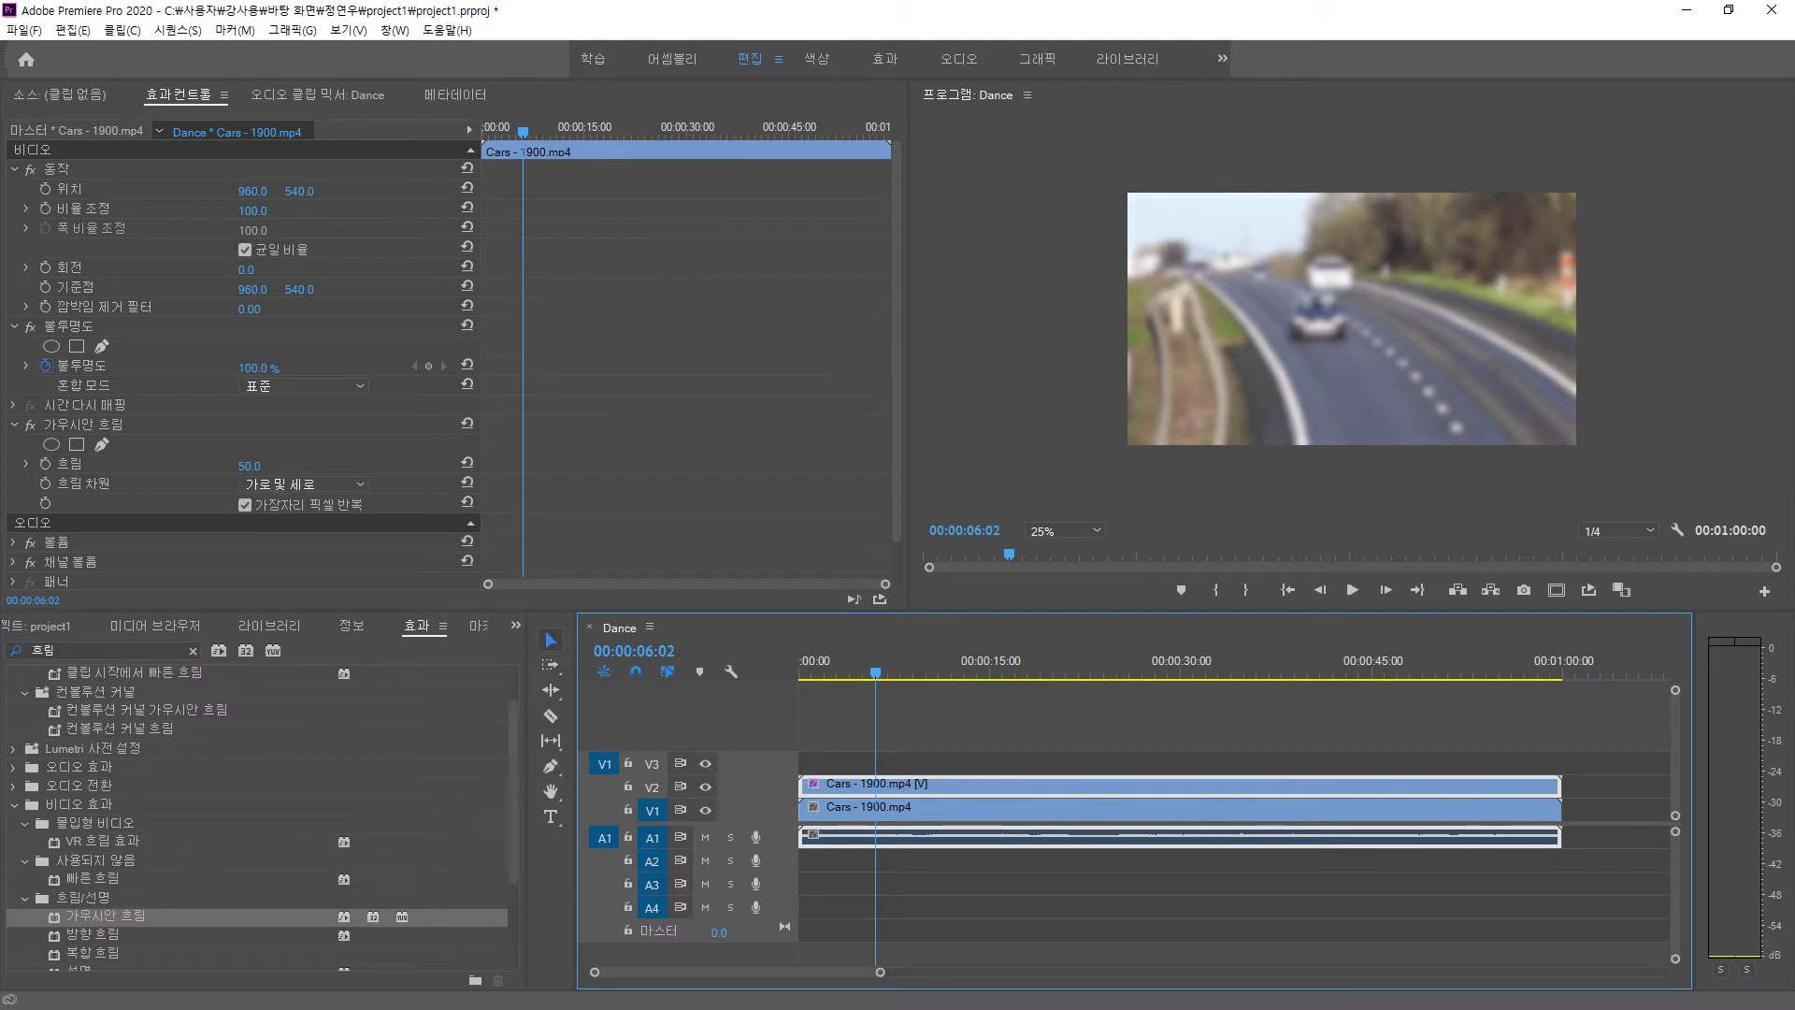
left_click(84, 423)
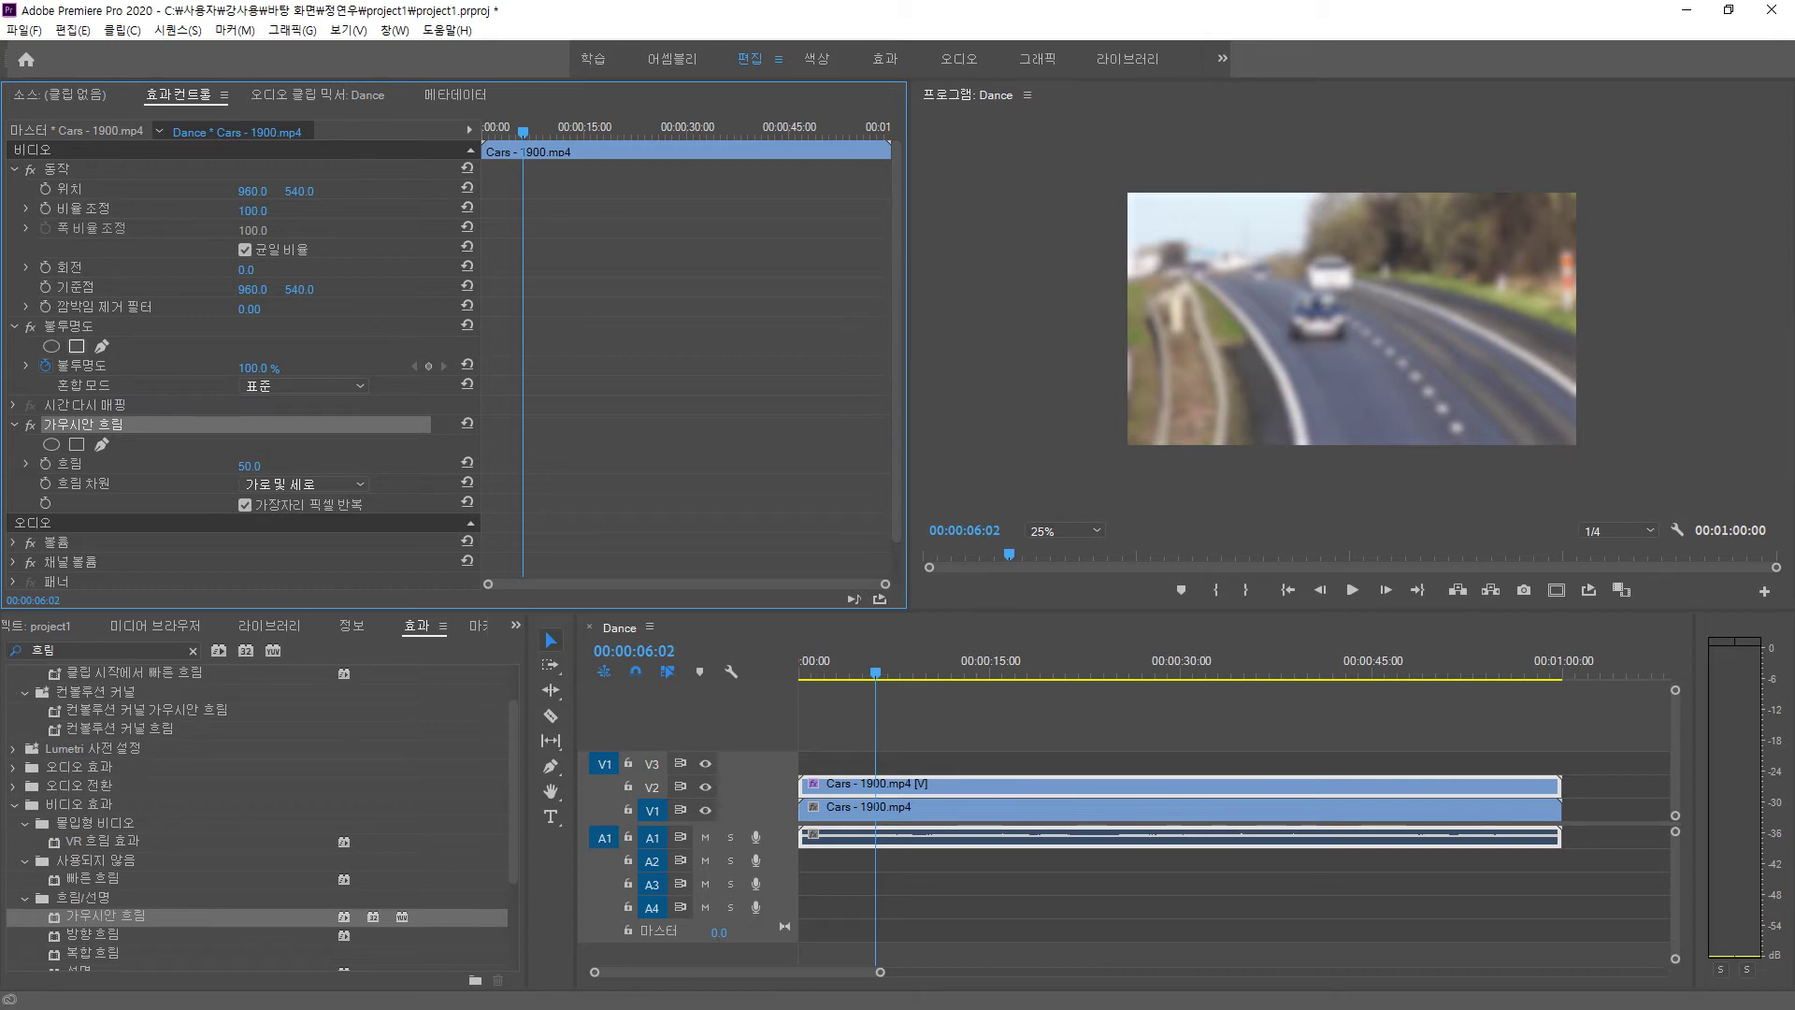
left_click(77, 346)
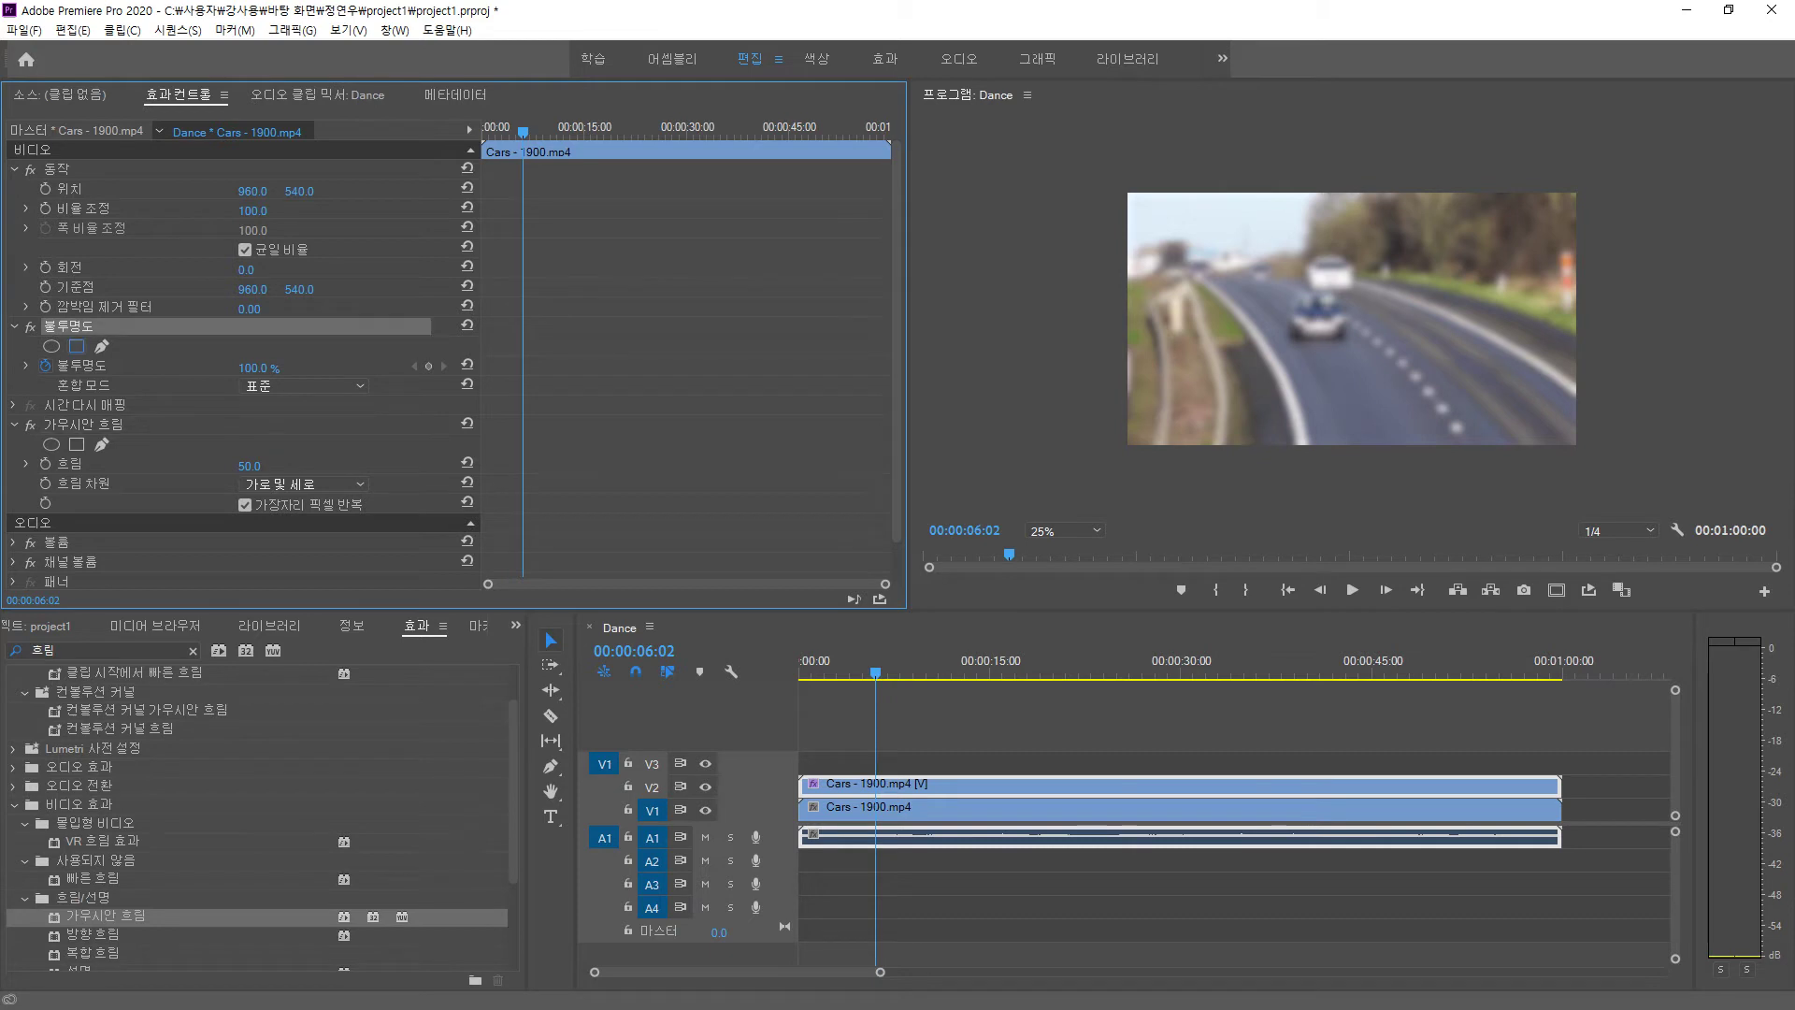
left_click_drag(1351, 319, 1358, 267)
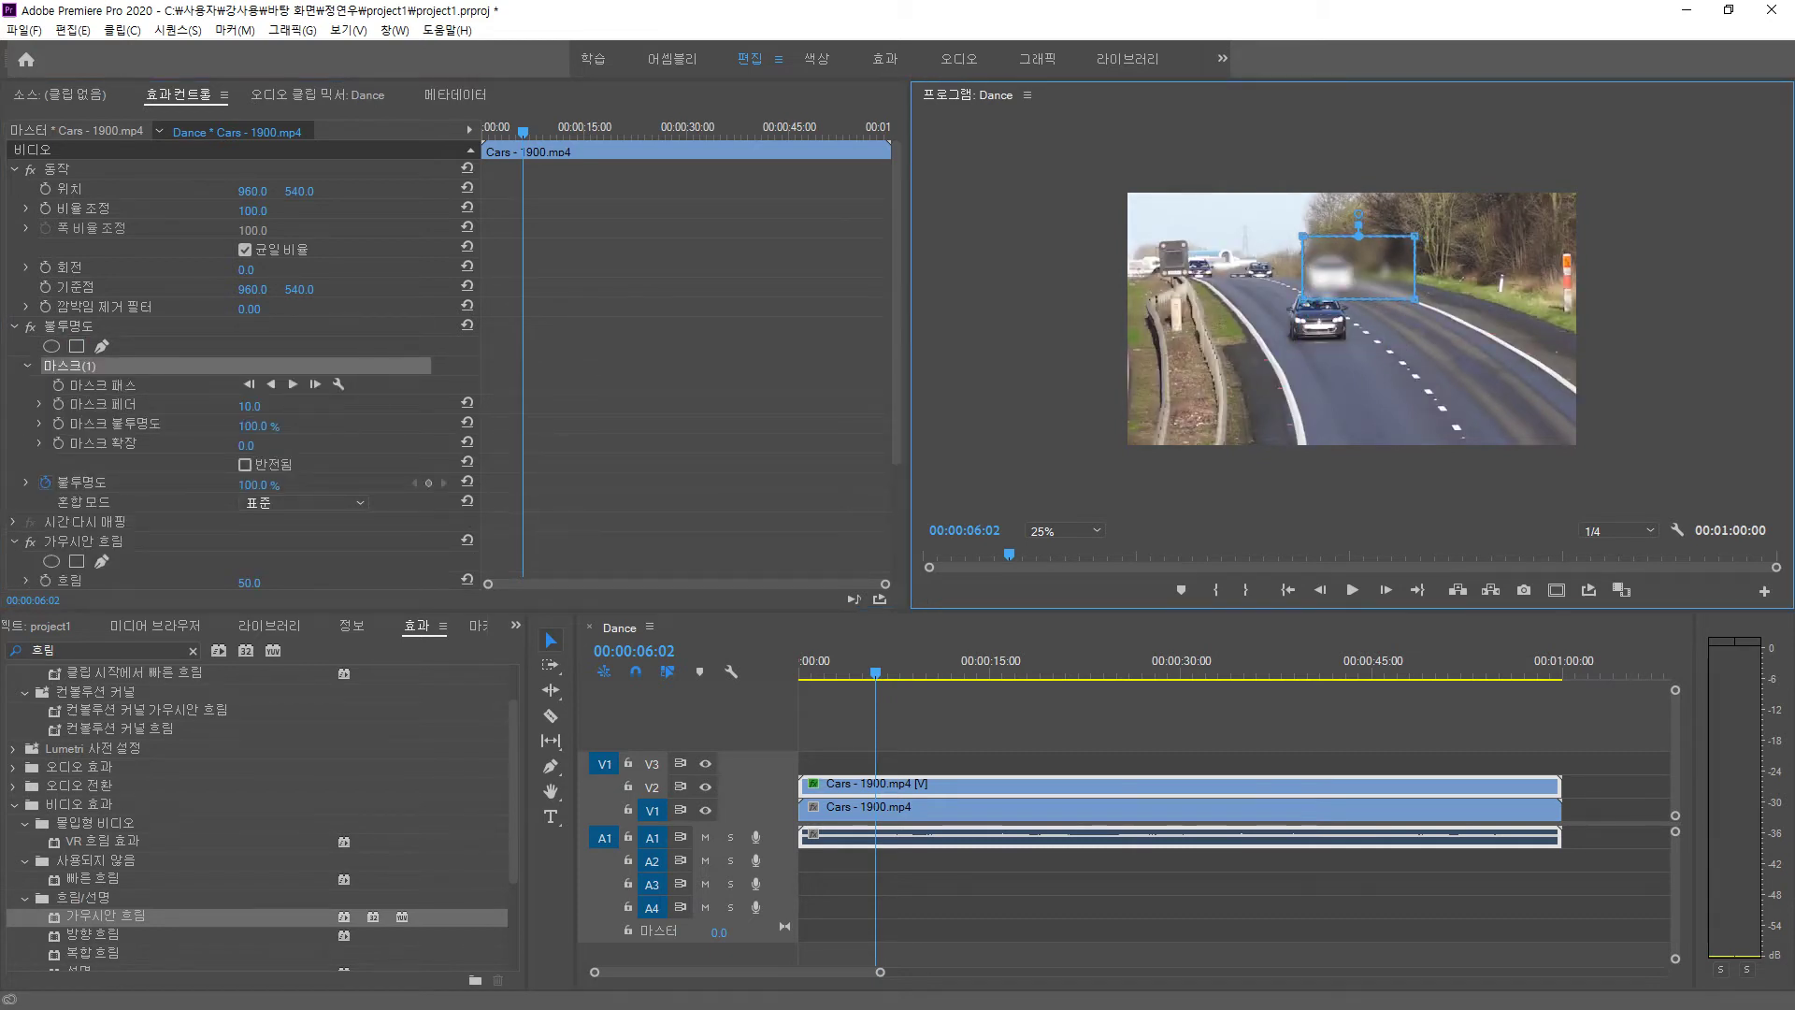
left_click_drag(1414, 235, 1363, 237)
left_click_drag(1414, 299, 1369, 298)
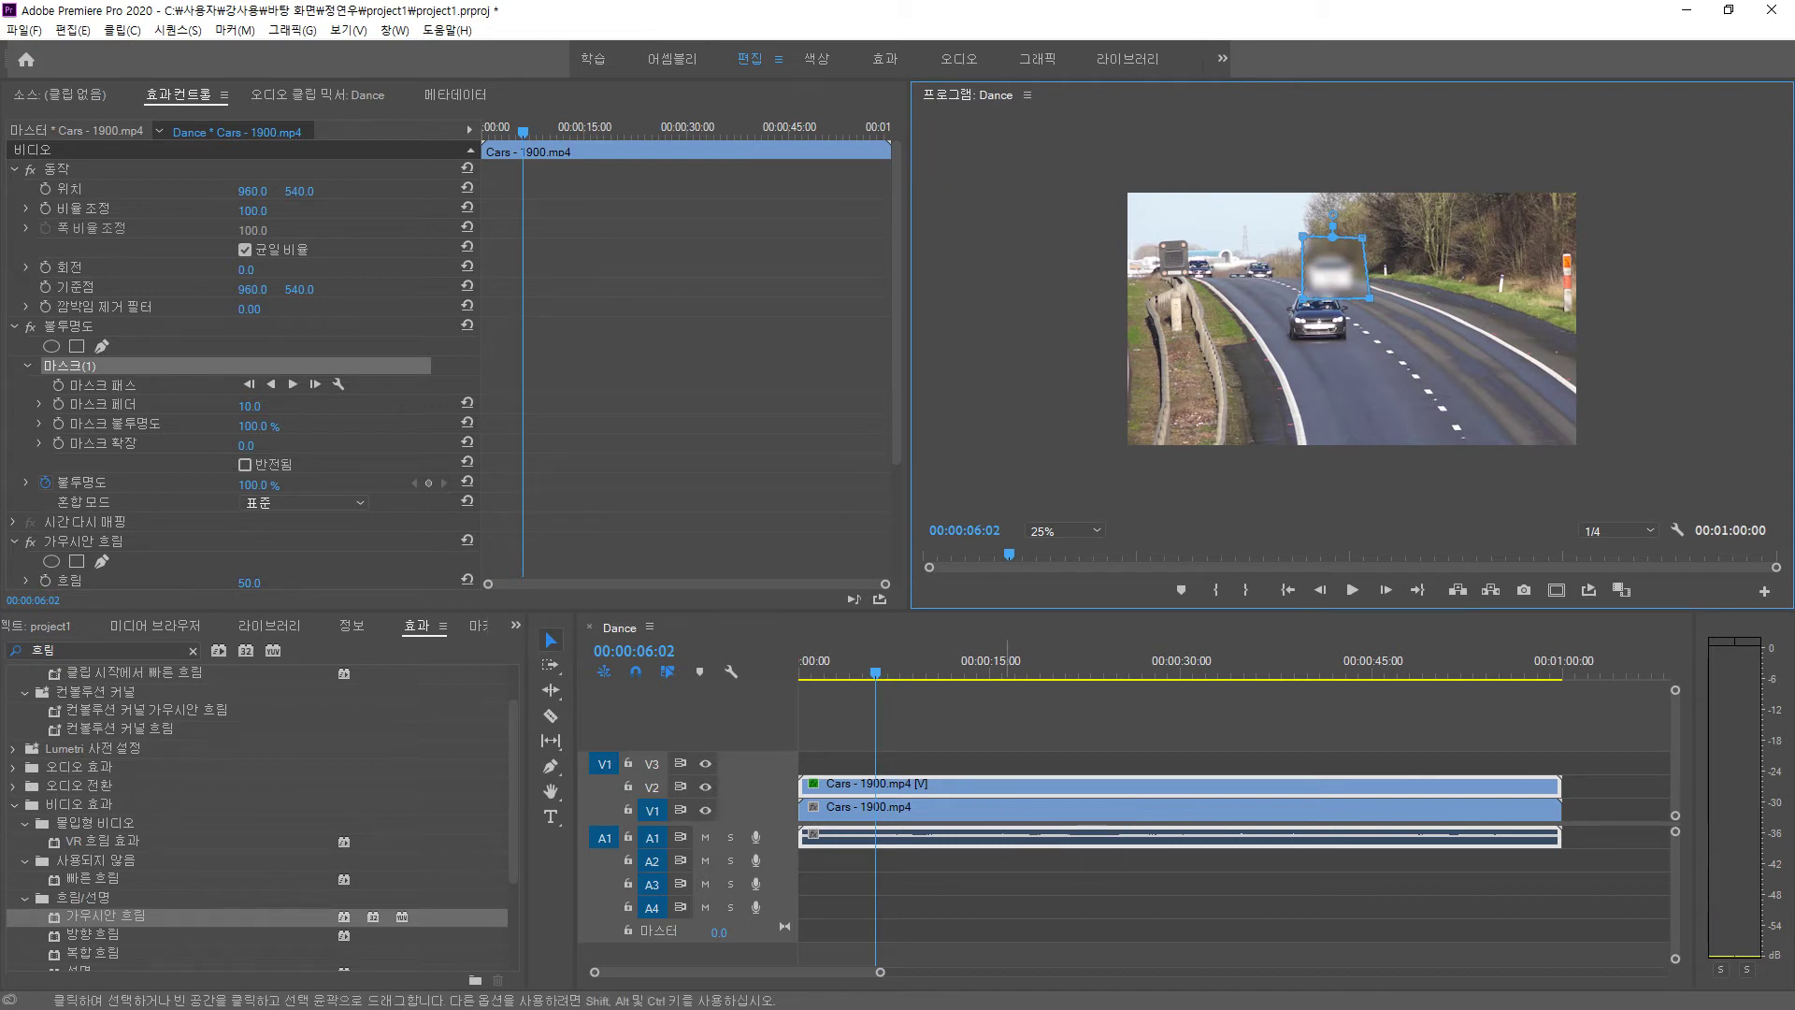
- Delete the unblurred Cars - 1900.mp4 clip from V1
left_click(1006, 810)
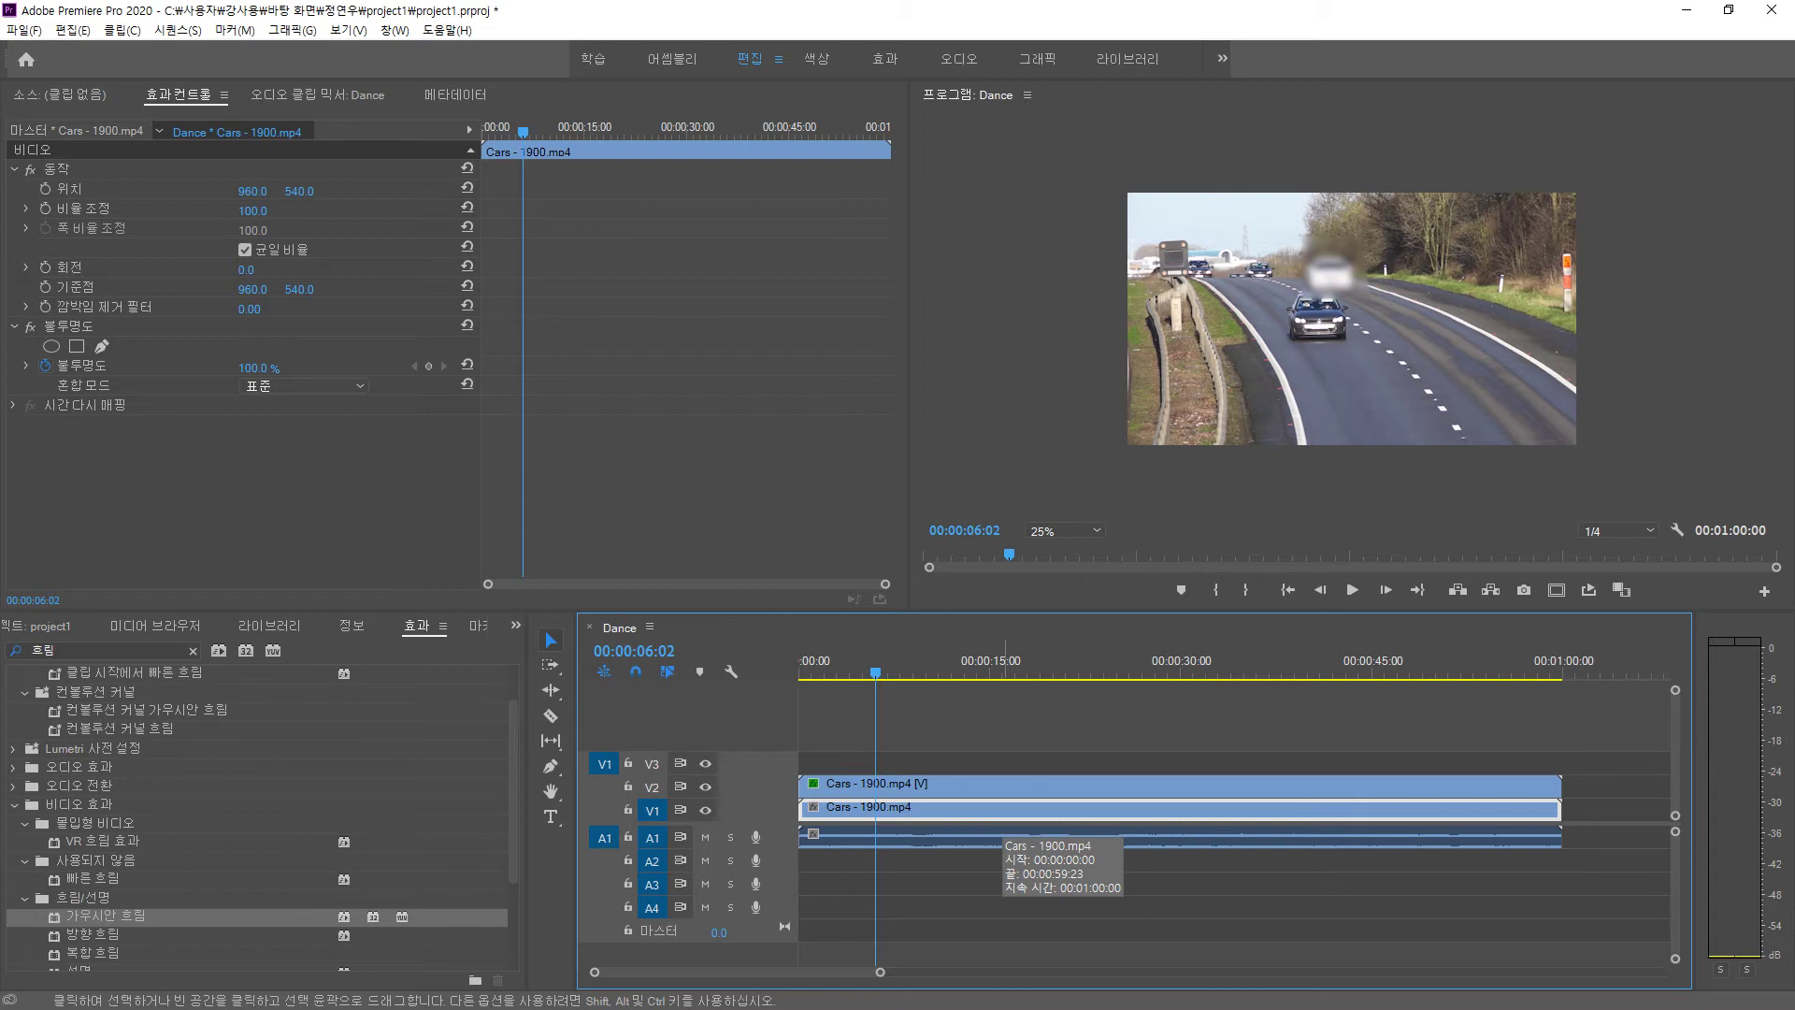
key("Delete")
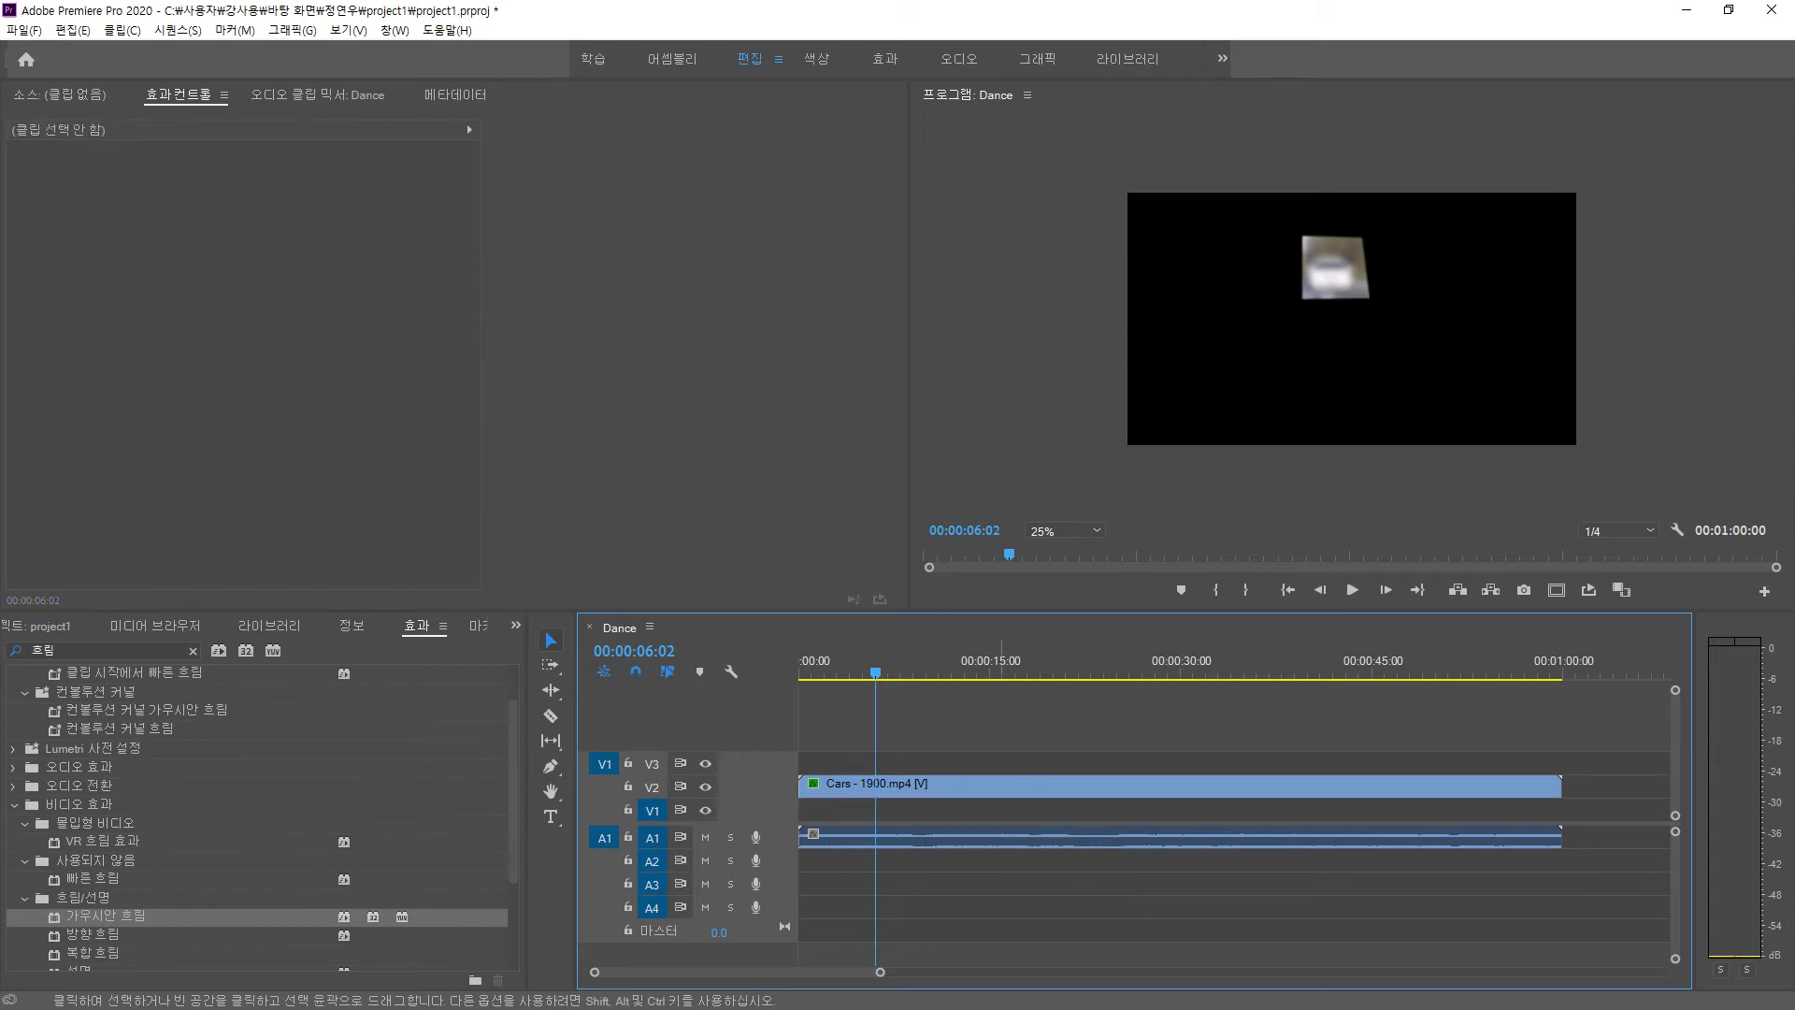
- Remove the opacity mask from the V2 clip
left_click(1002, 787)
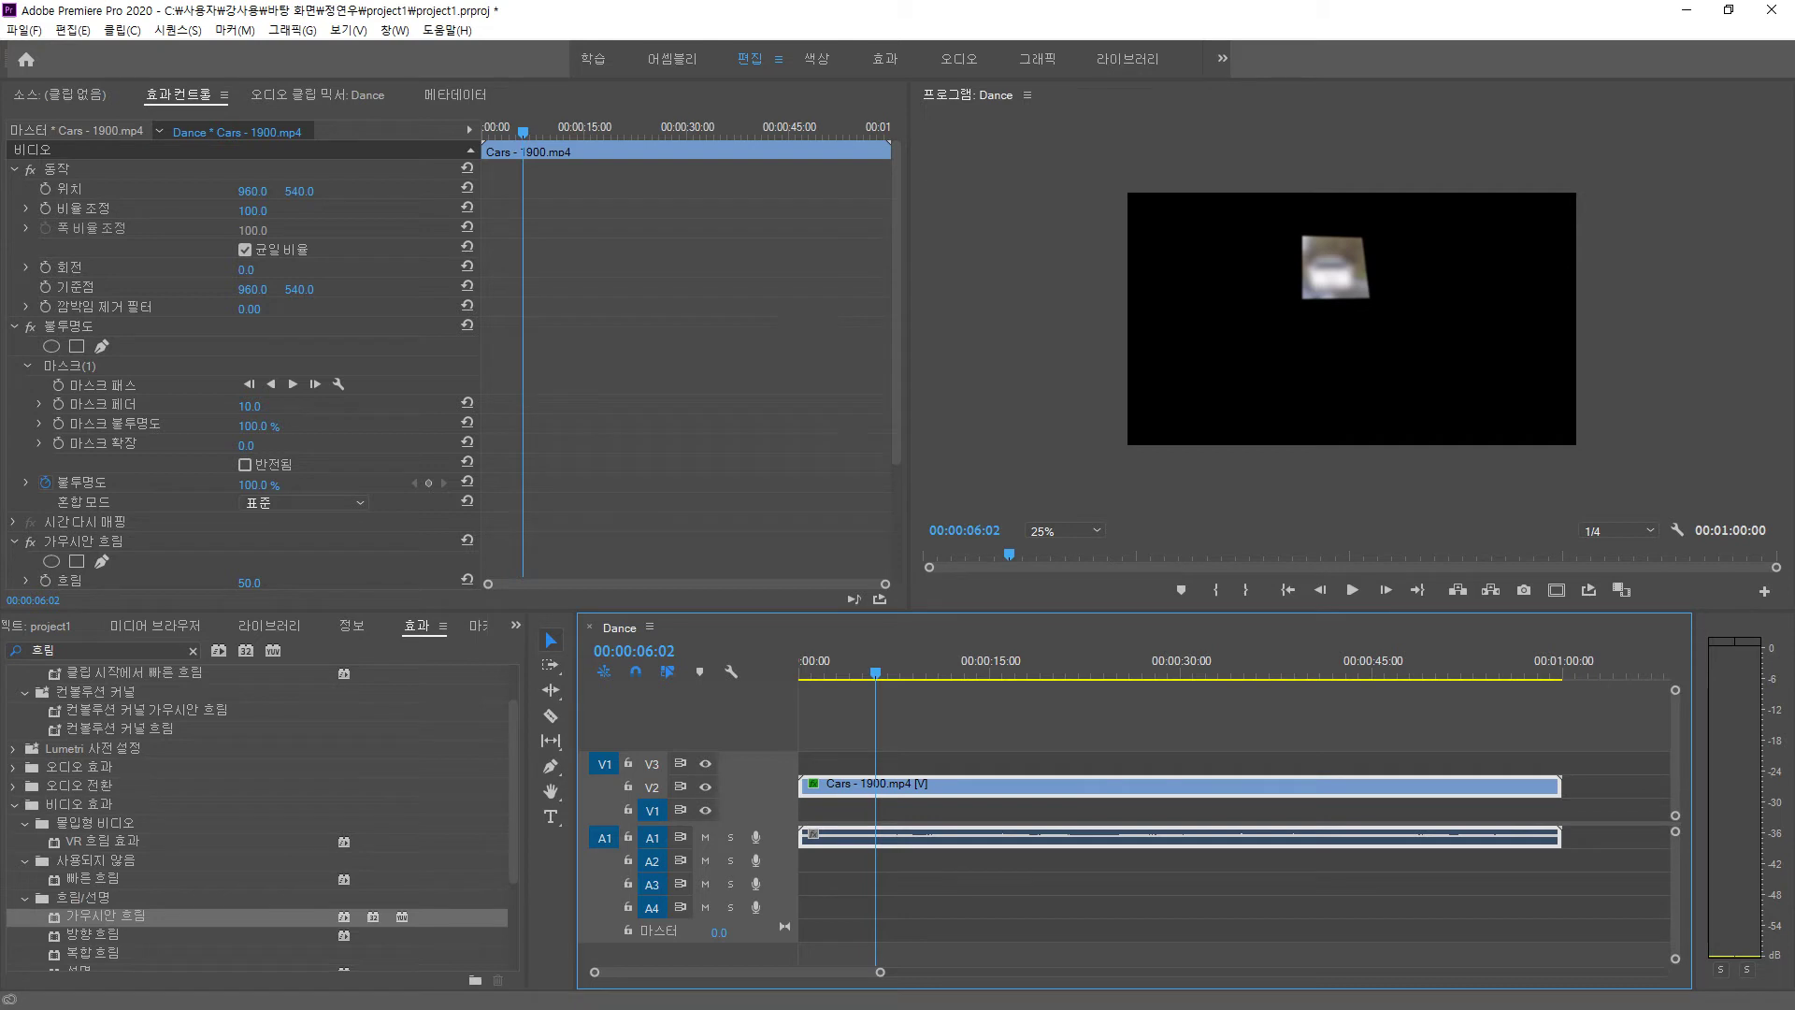
left_click(68, 326)
left_click(70, 365)
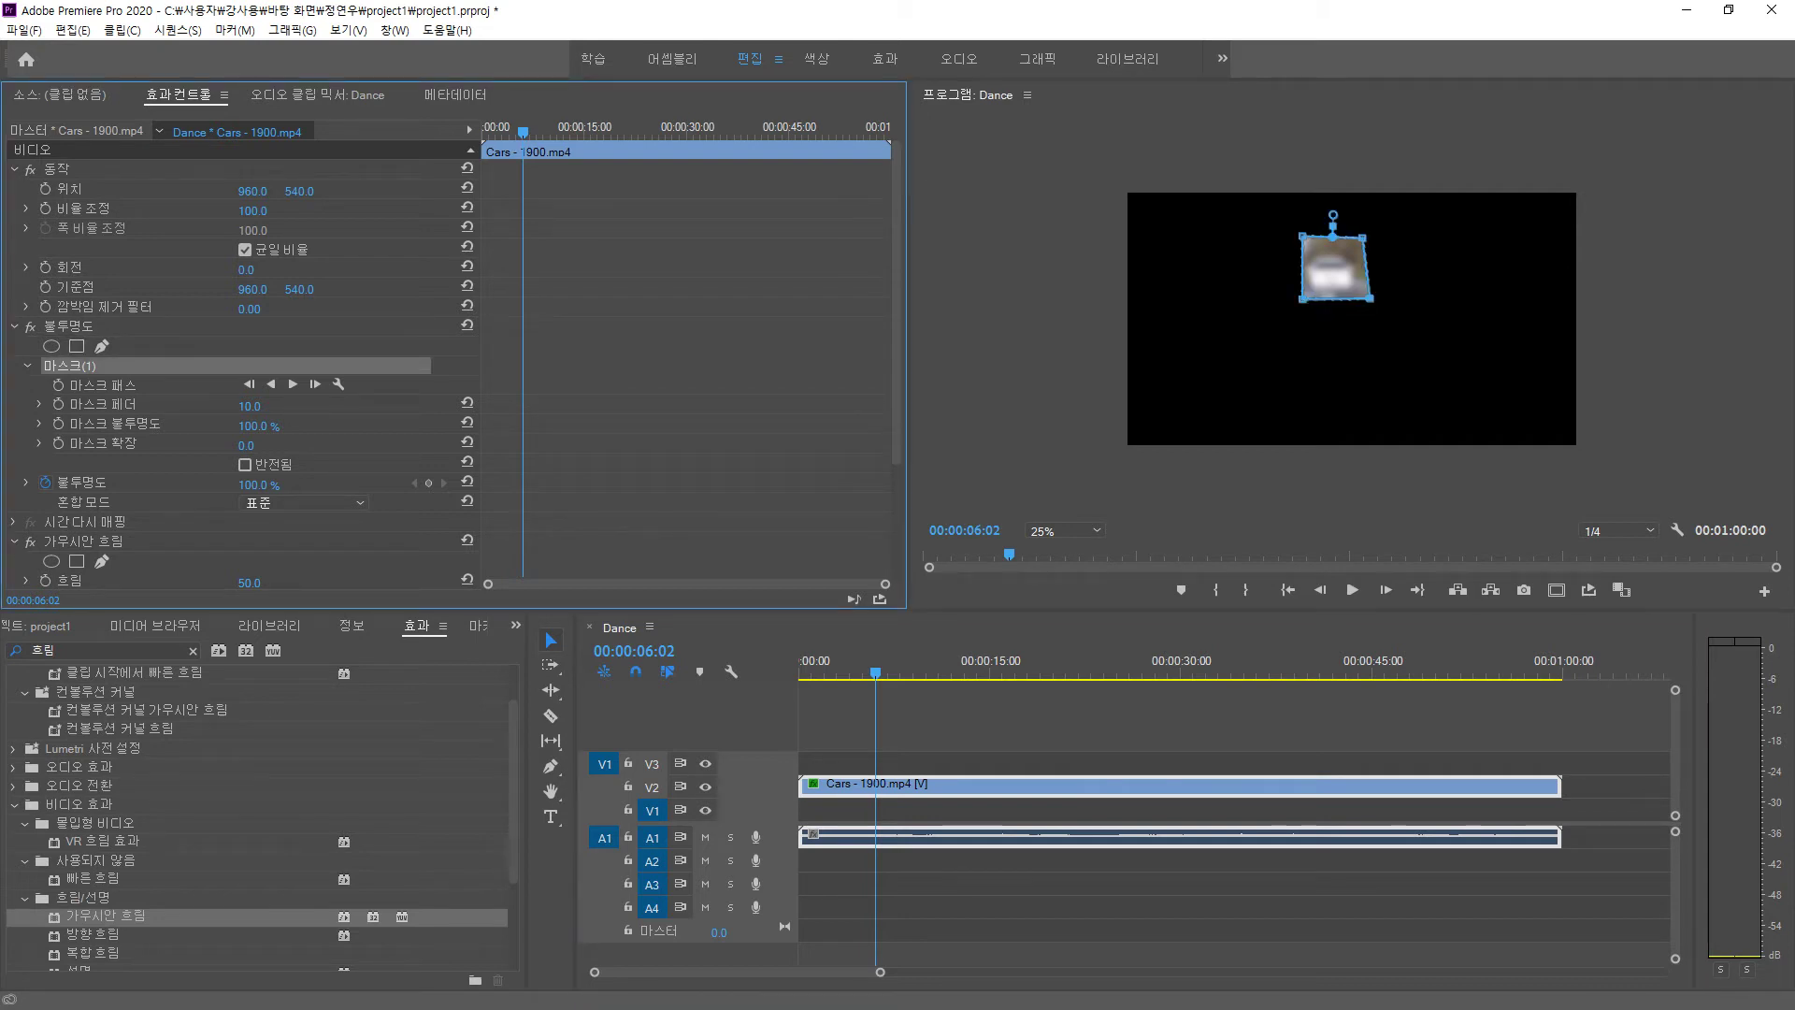
key("Delete")
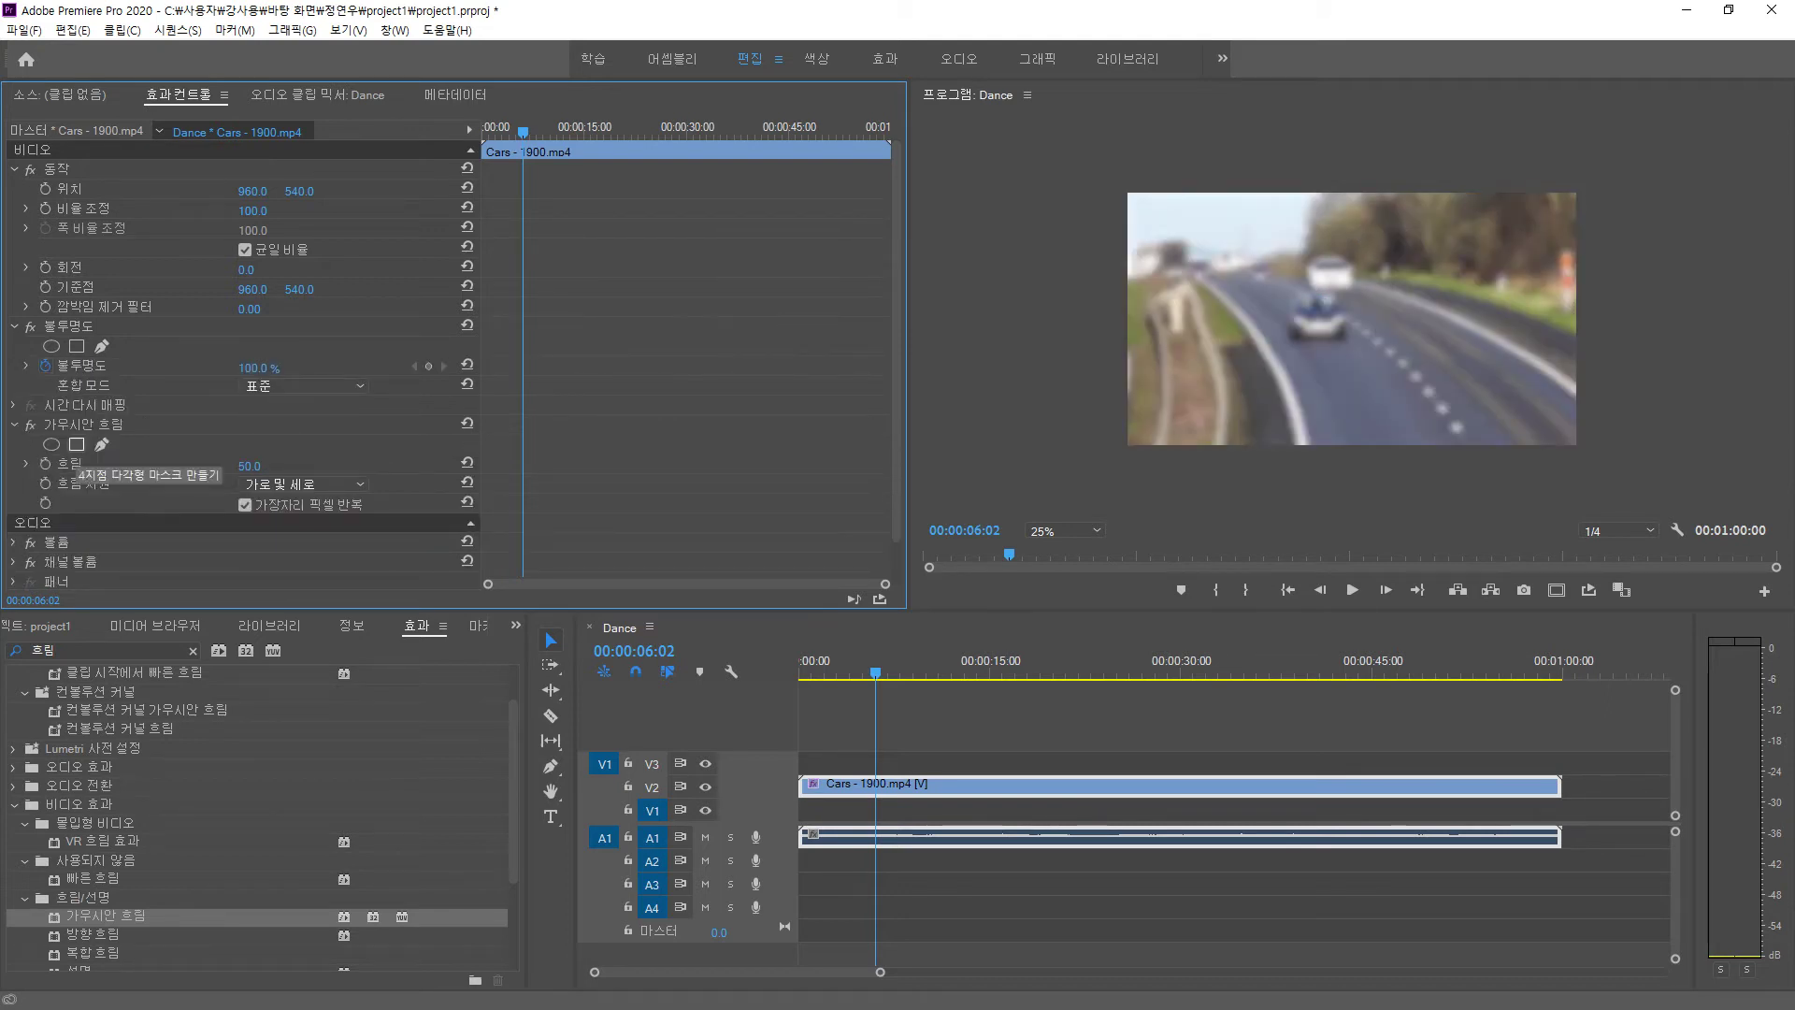
- Add a four-point polygon mask to Gaussian Blur, fit it around the white car at 00:00:06:02, and move the clip from V2 to V1
left_click(76, 445)
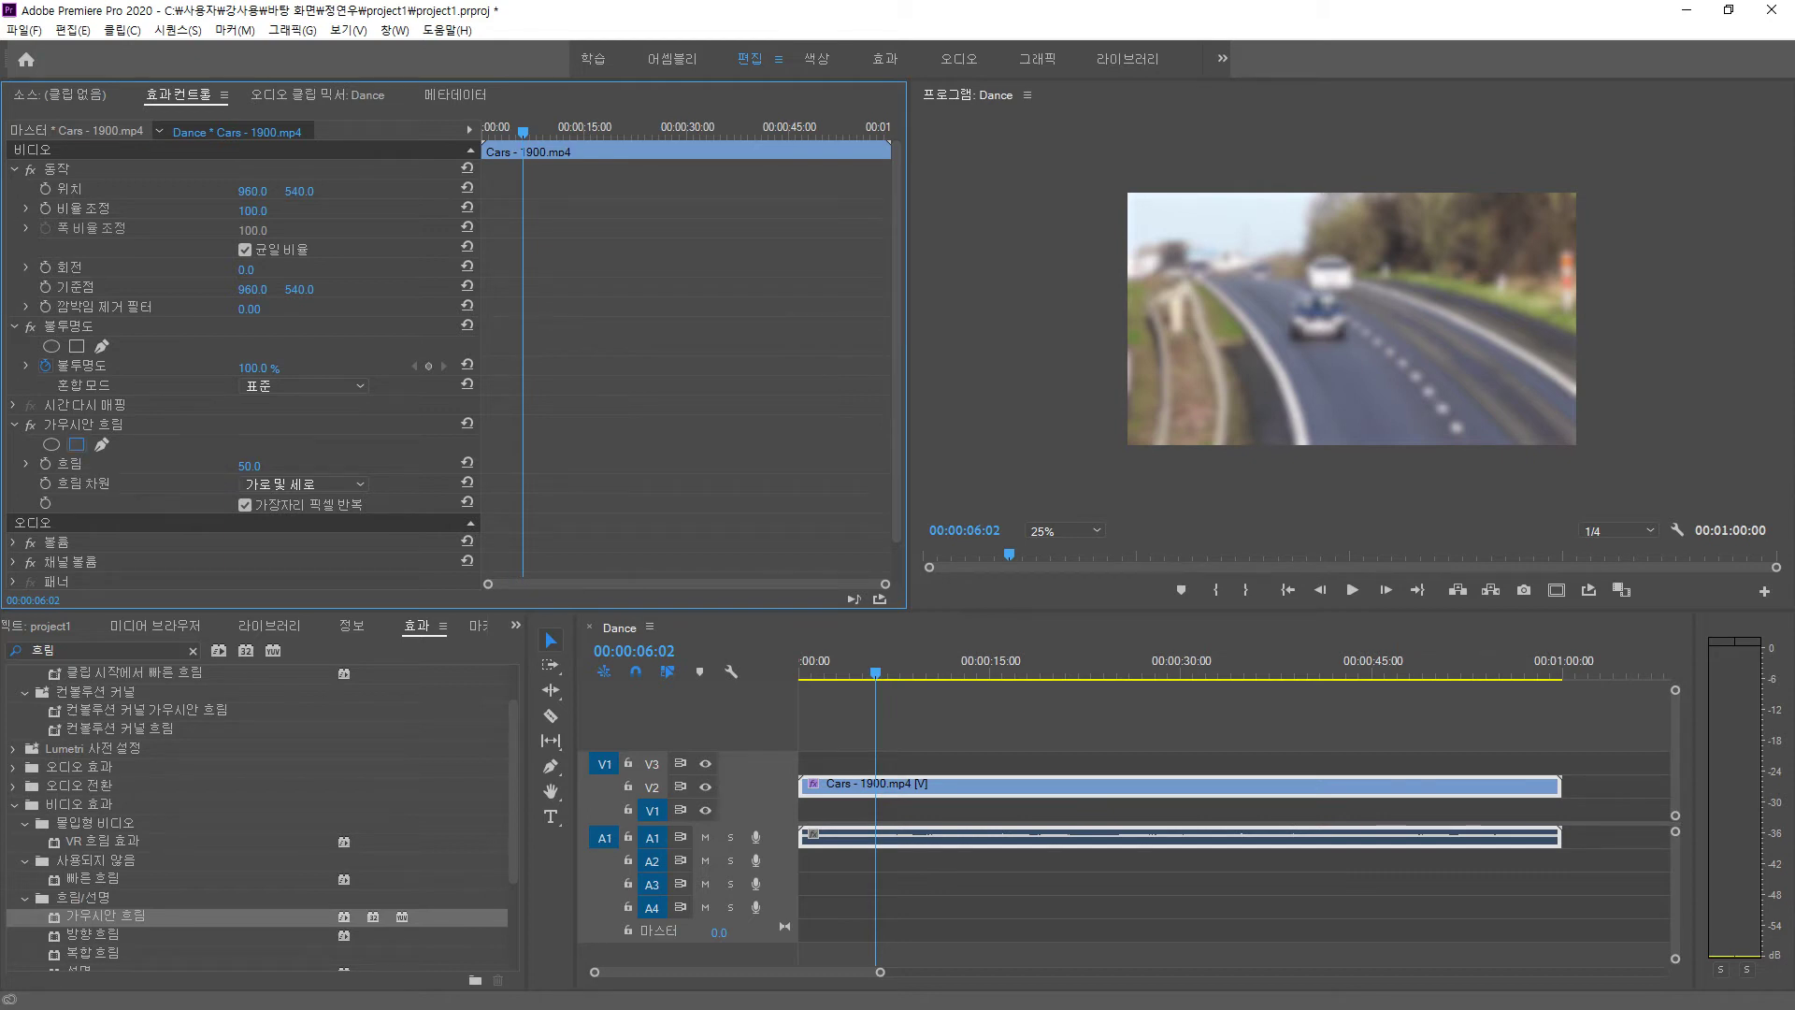
left_click_drag(1352, 319, 1360, 272)
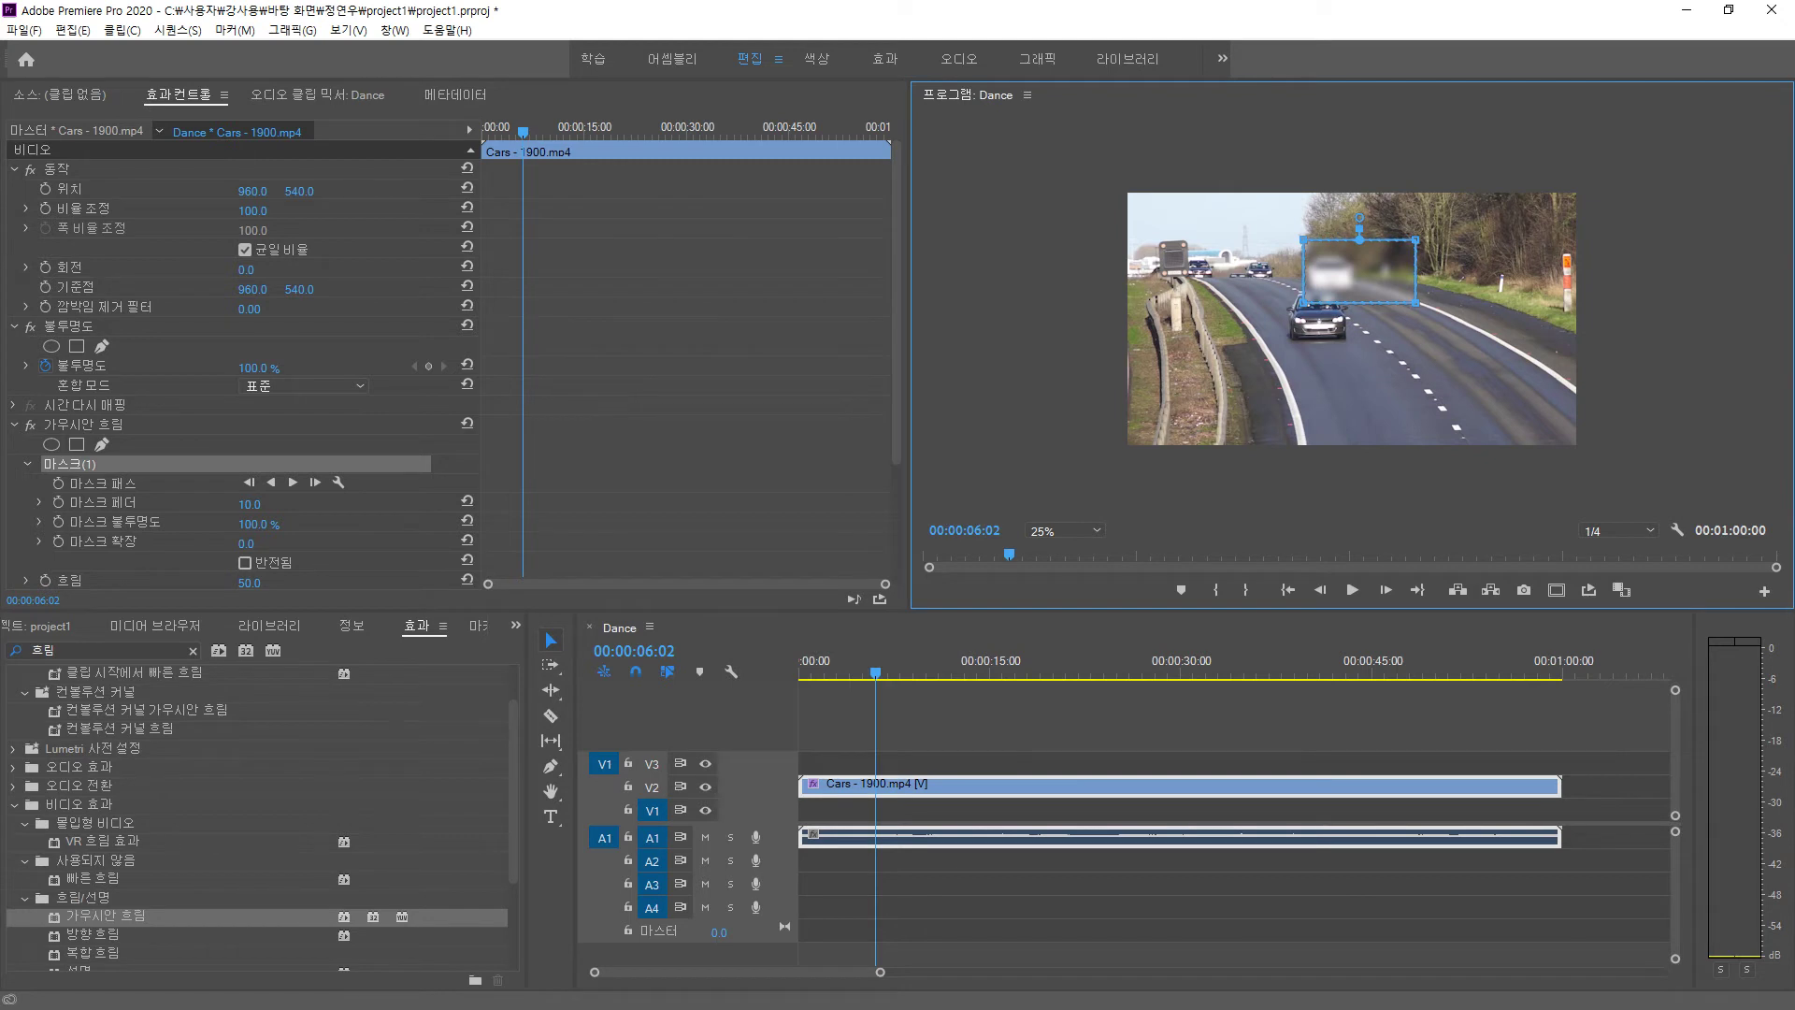
left_click_drag(1415, 272, 1368, 272)
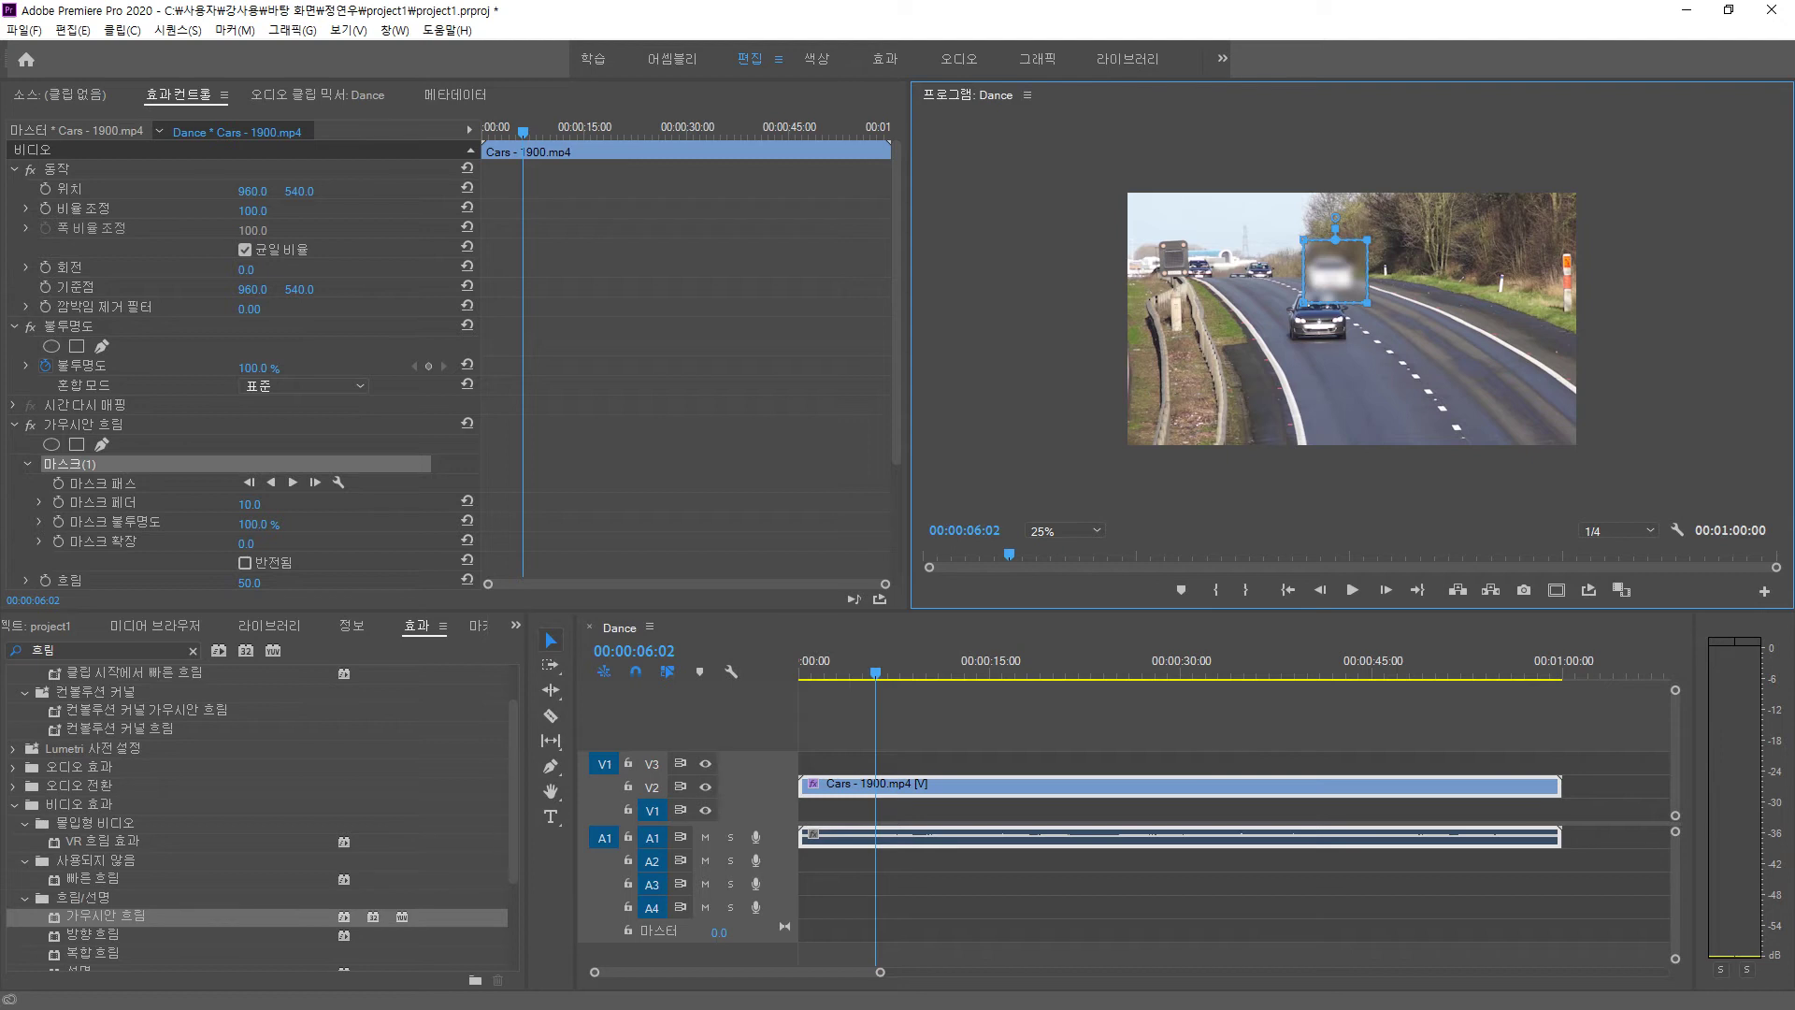
left_click_drag(1335, 272, 1331, 269)
left_click_drag(997, 787, 989, 811)
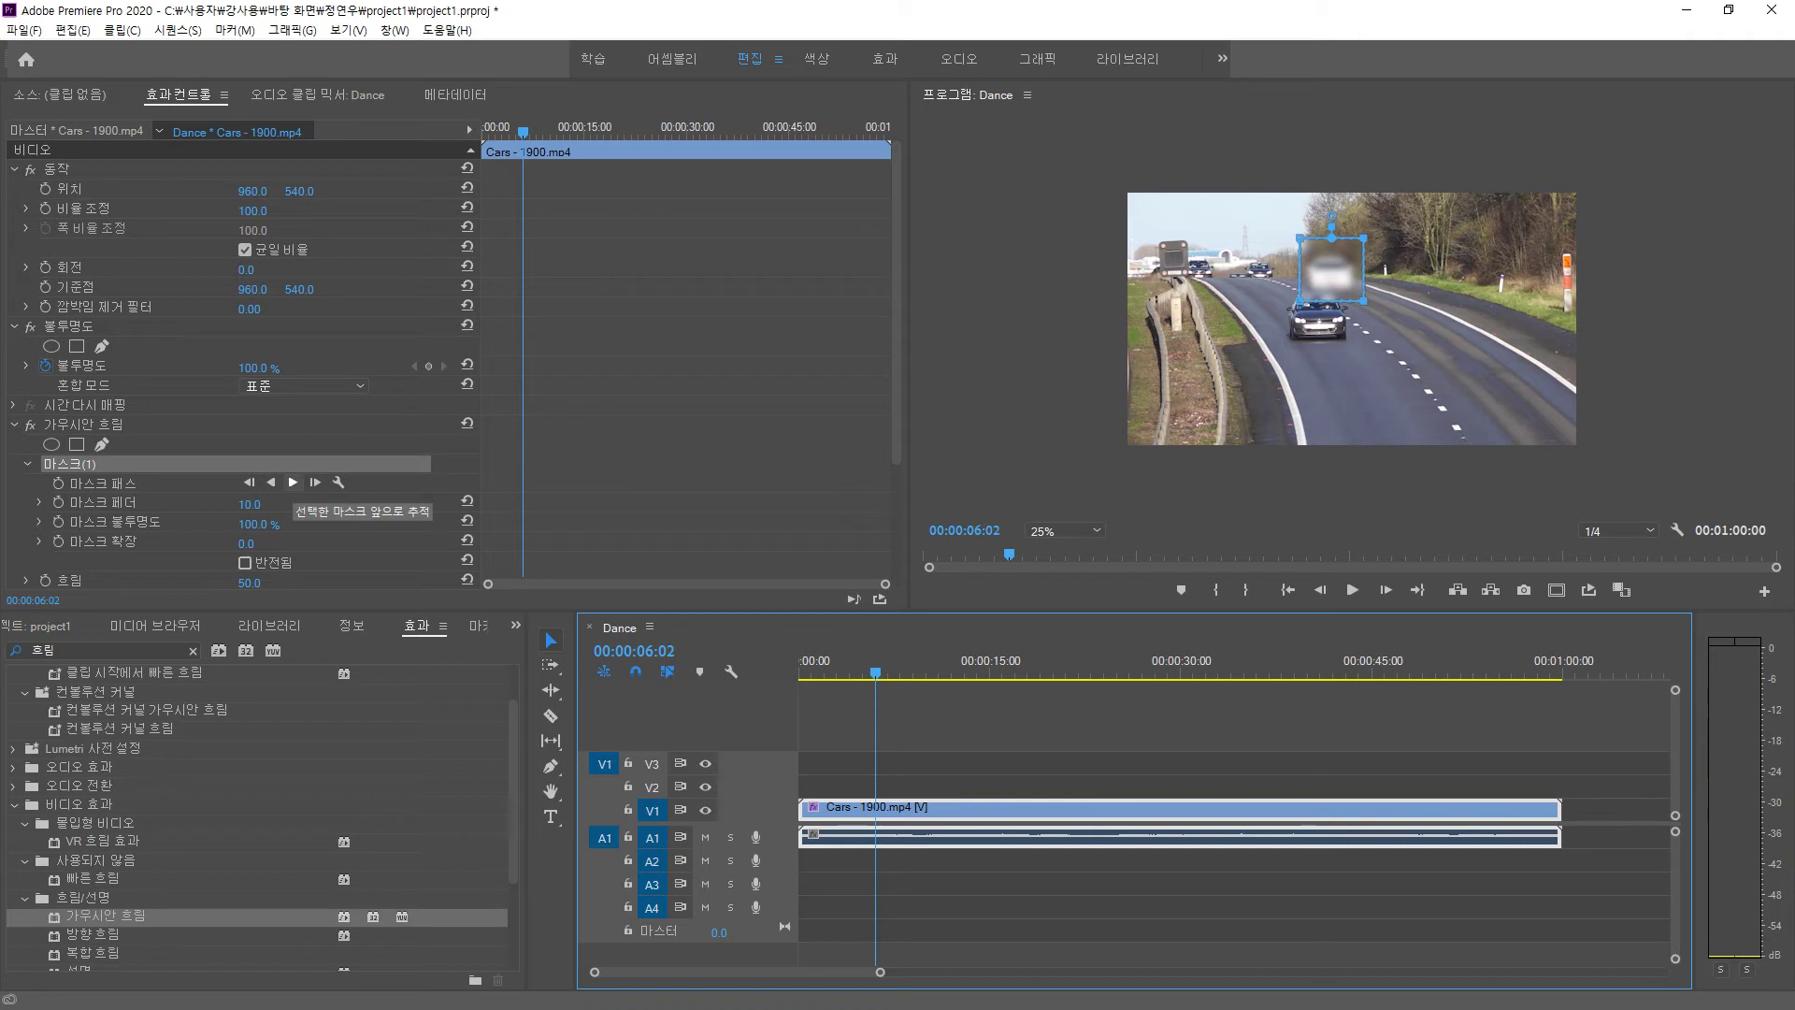
- Track the blur mask forward, stop at 00:00:08:05, and reposition the mask over the white car
left_click(293, 483)
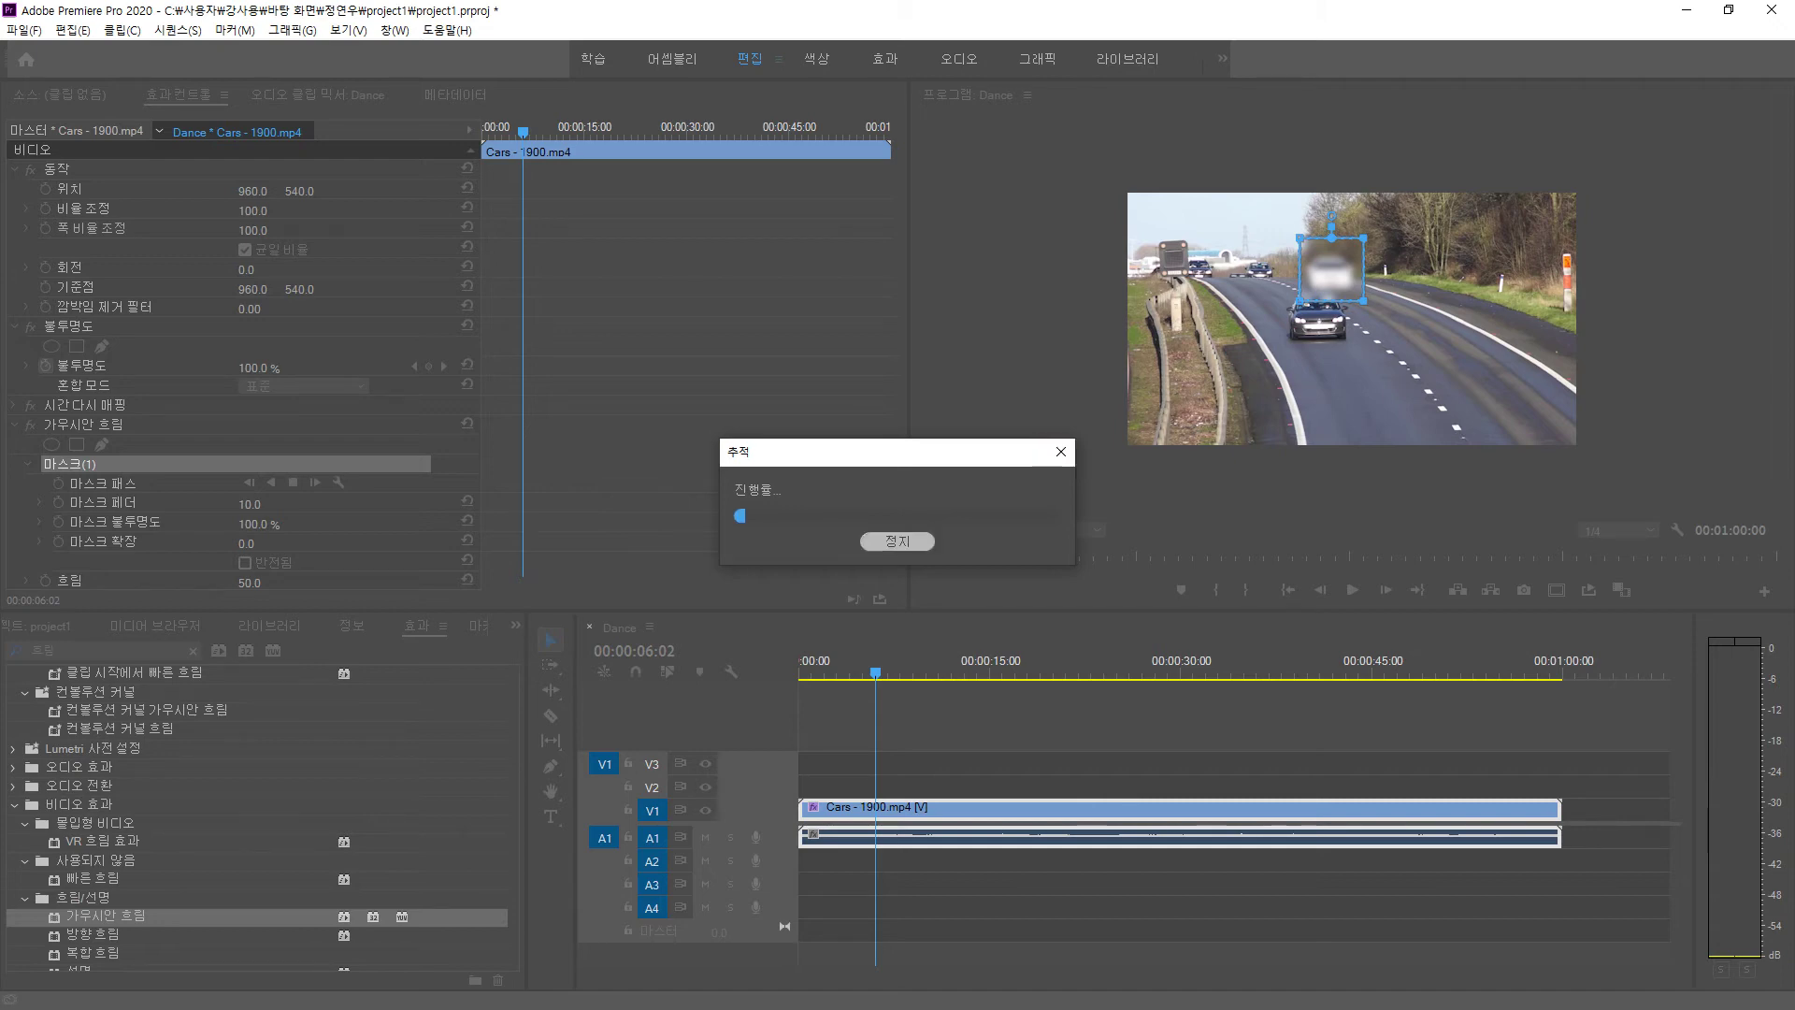
left_click(898, 542)
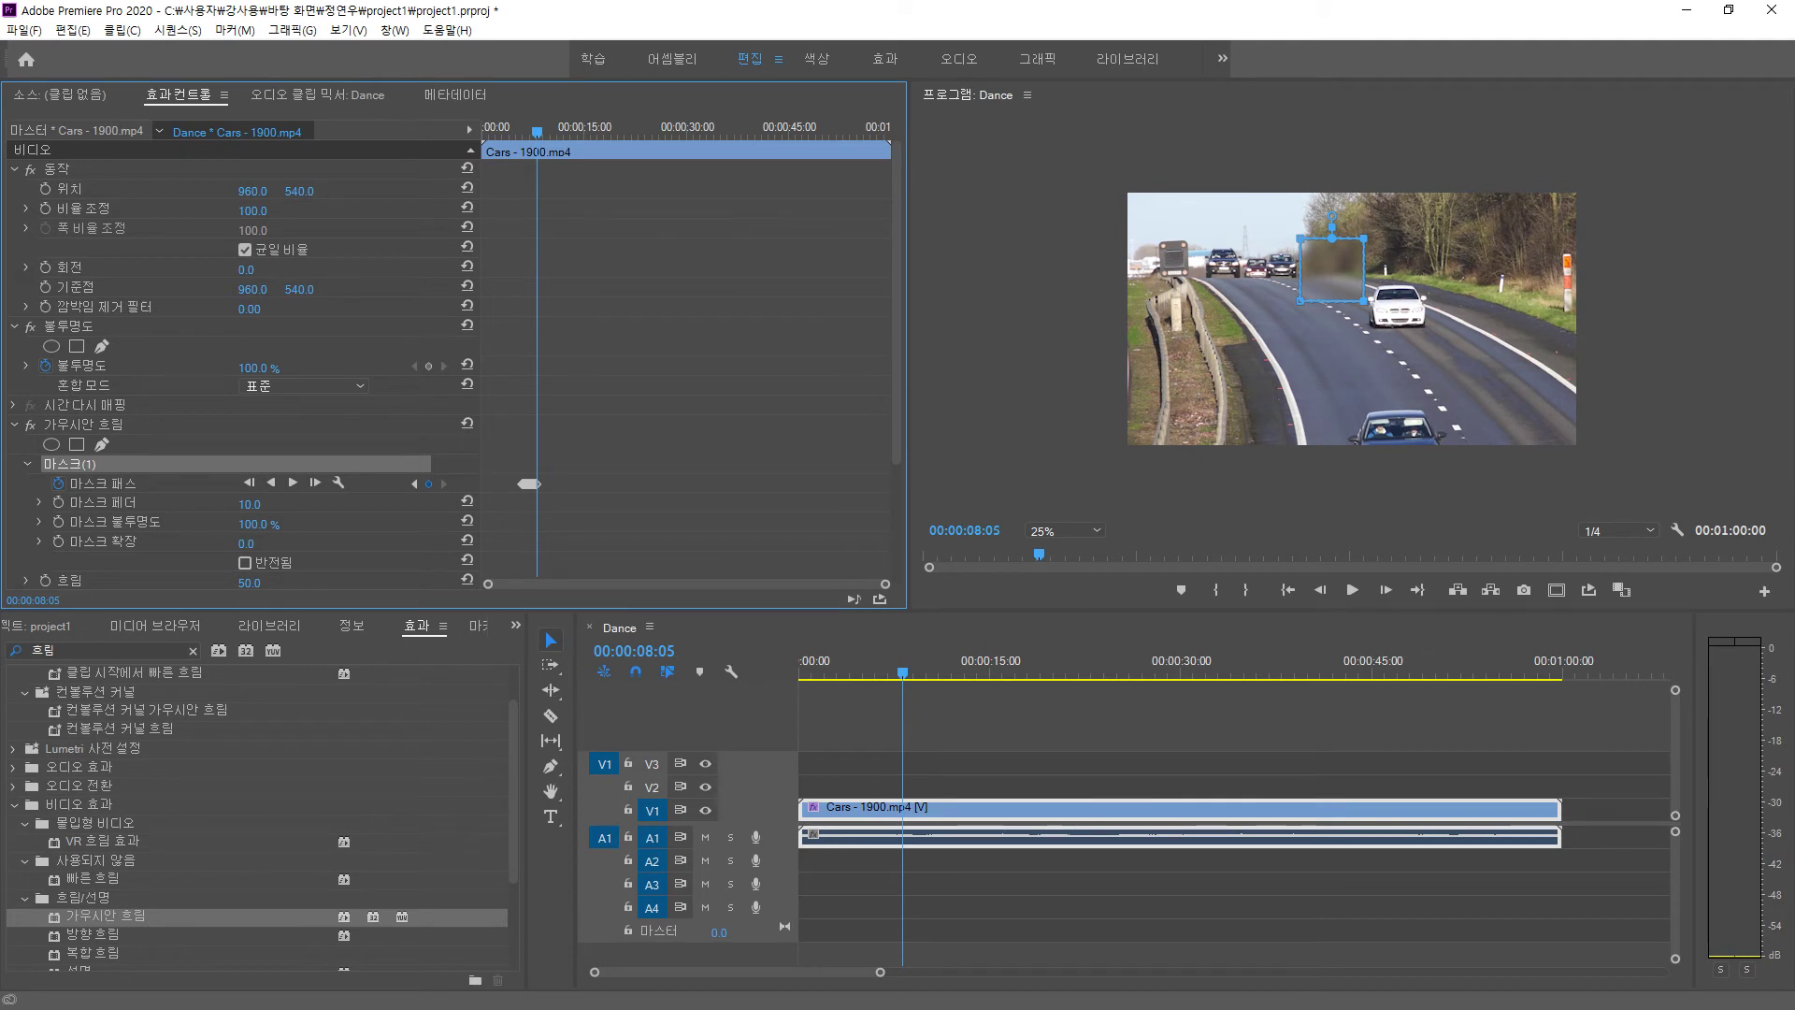
left_click_drag(1331, 270, 1397, 301)
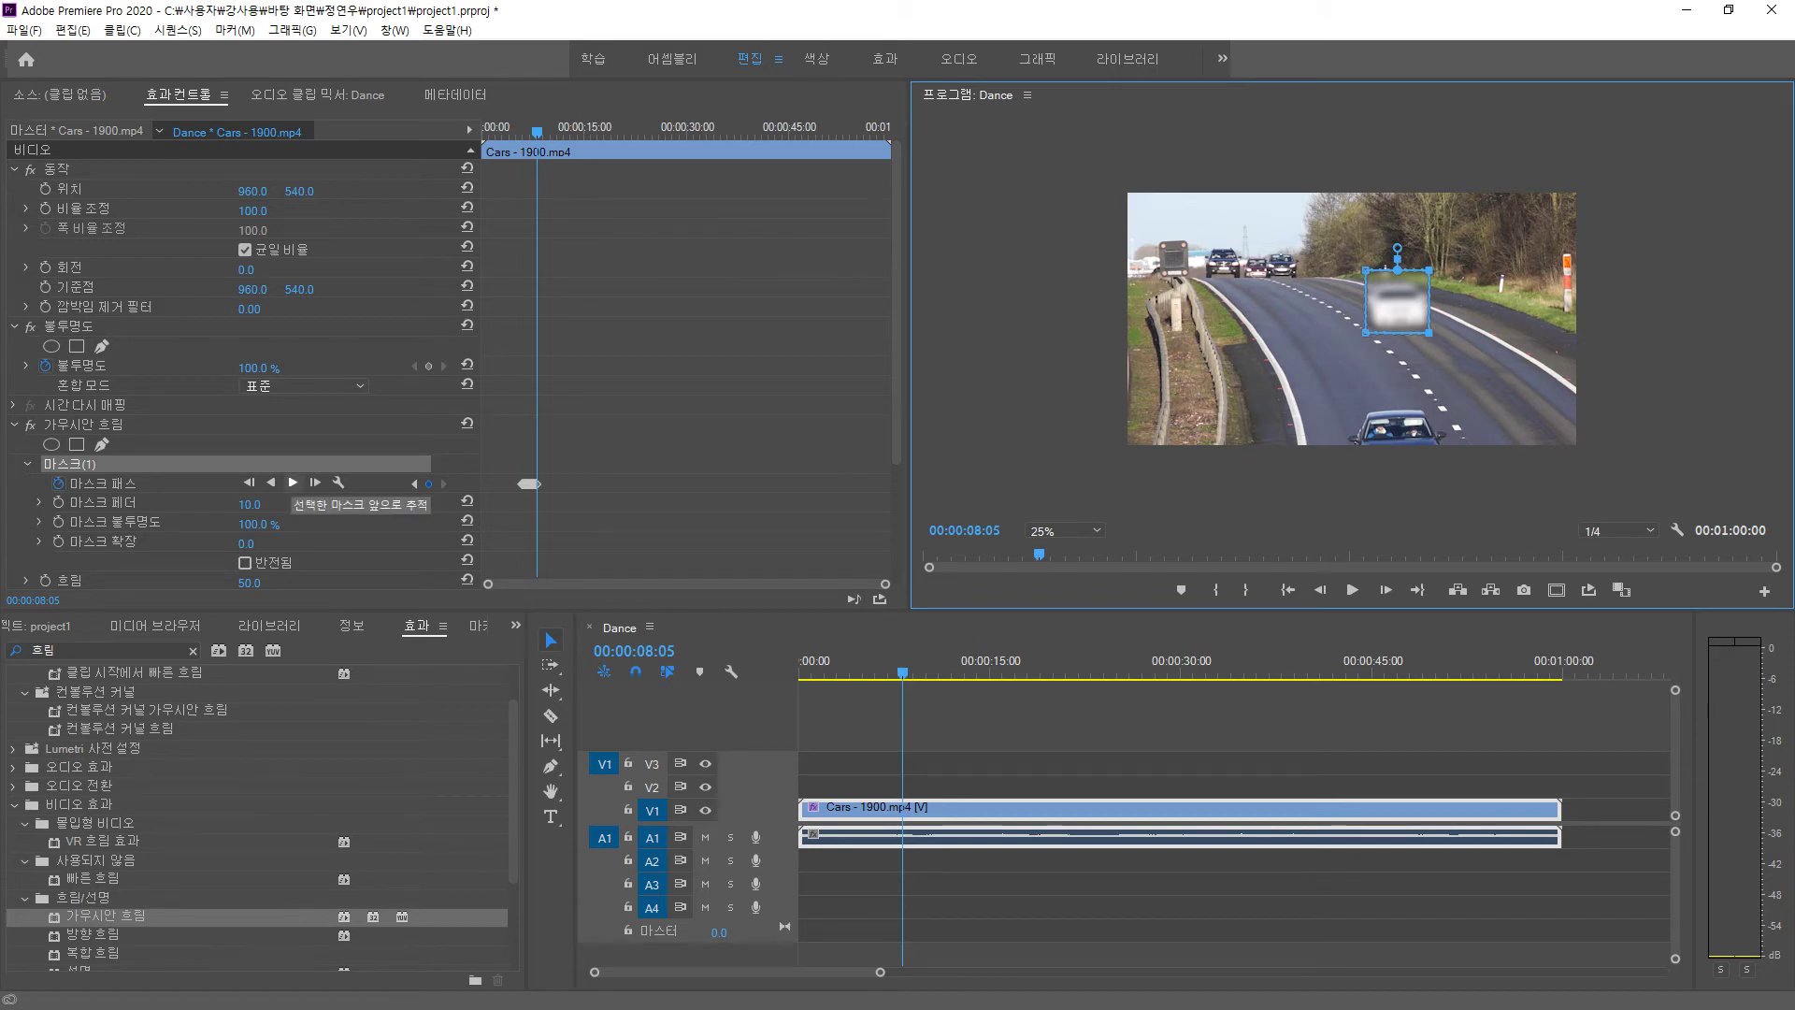
- Track the mask forward from 00:00:08:05 in short stretches, stopping at 00:00:09:07, 00:00:09:21 and 00:00:11:01
left_click(293, 483)
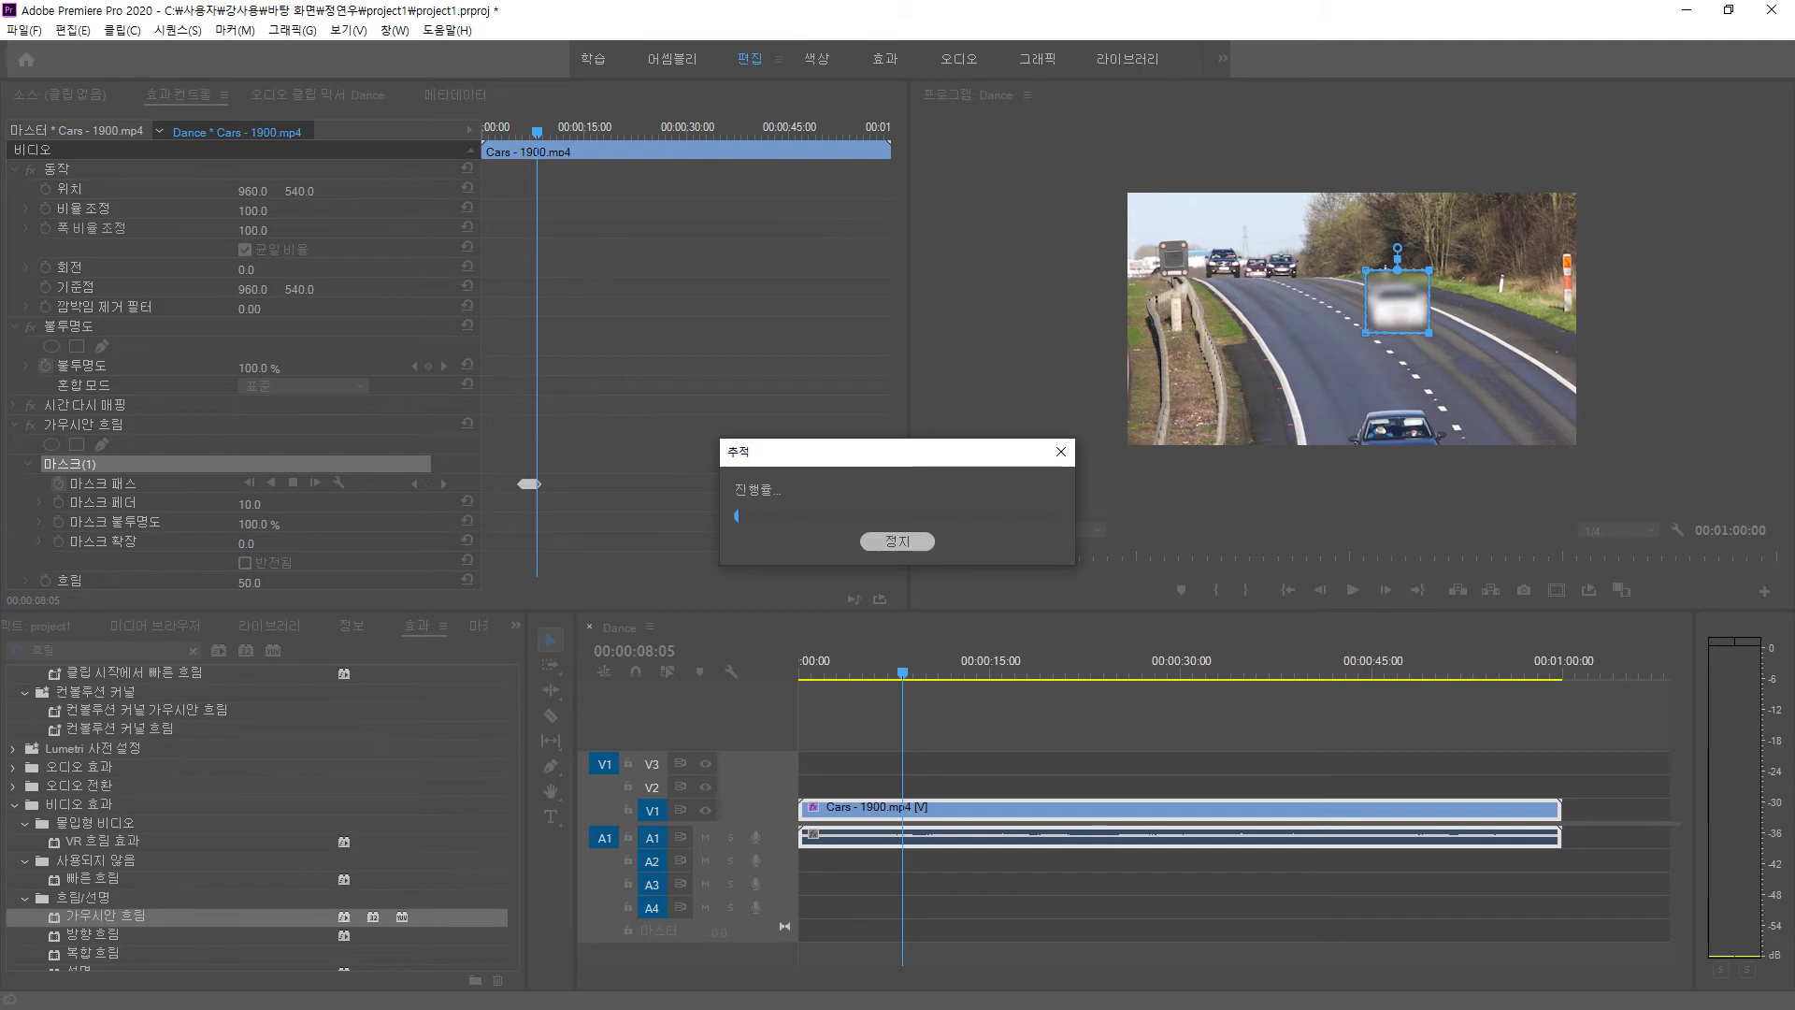
left_click(897, 541)
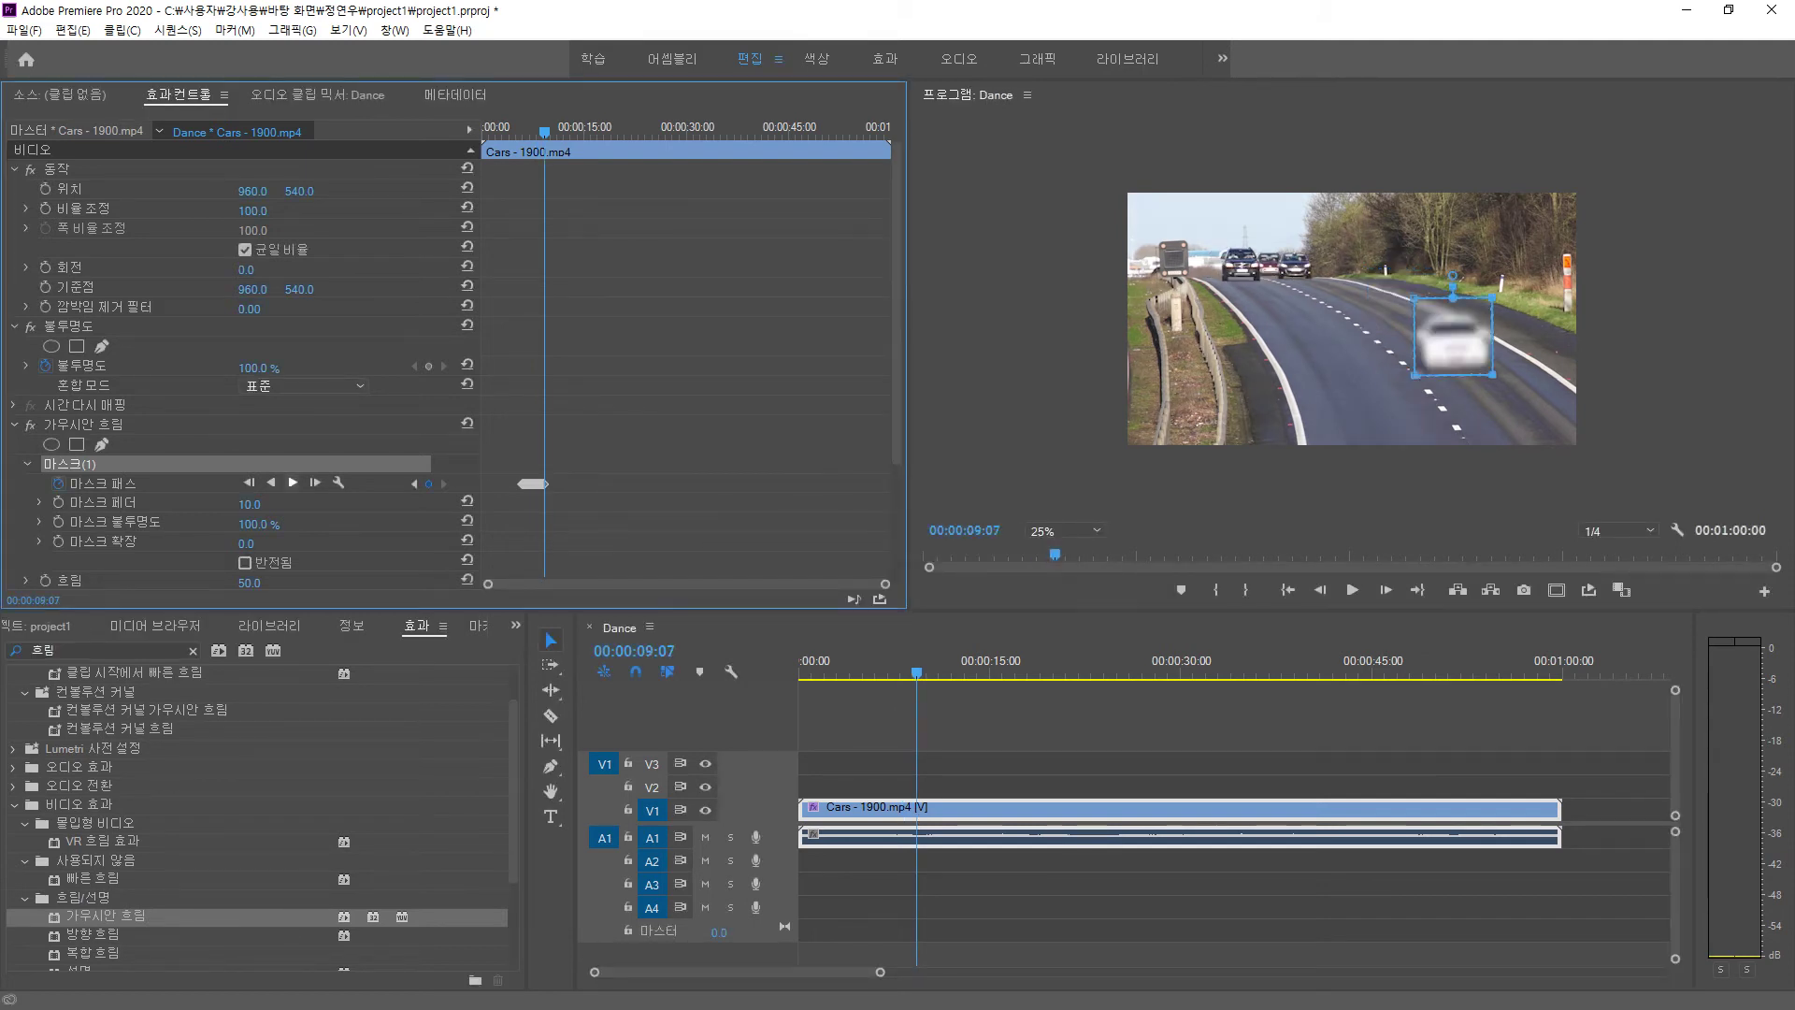
left_click(293, 482)
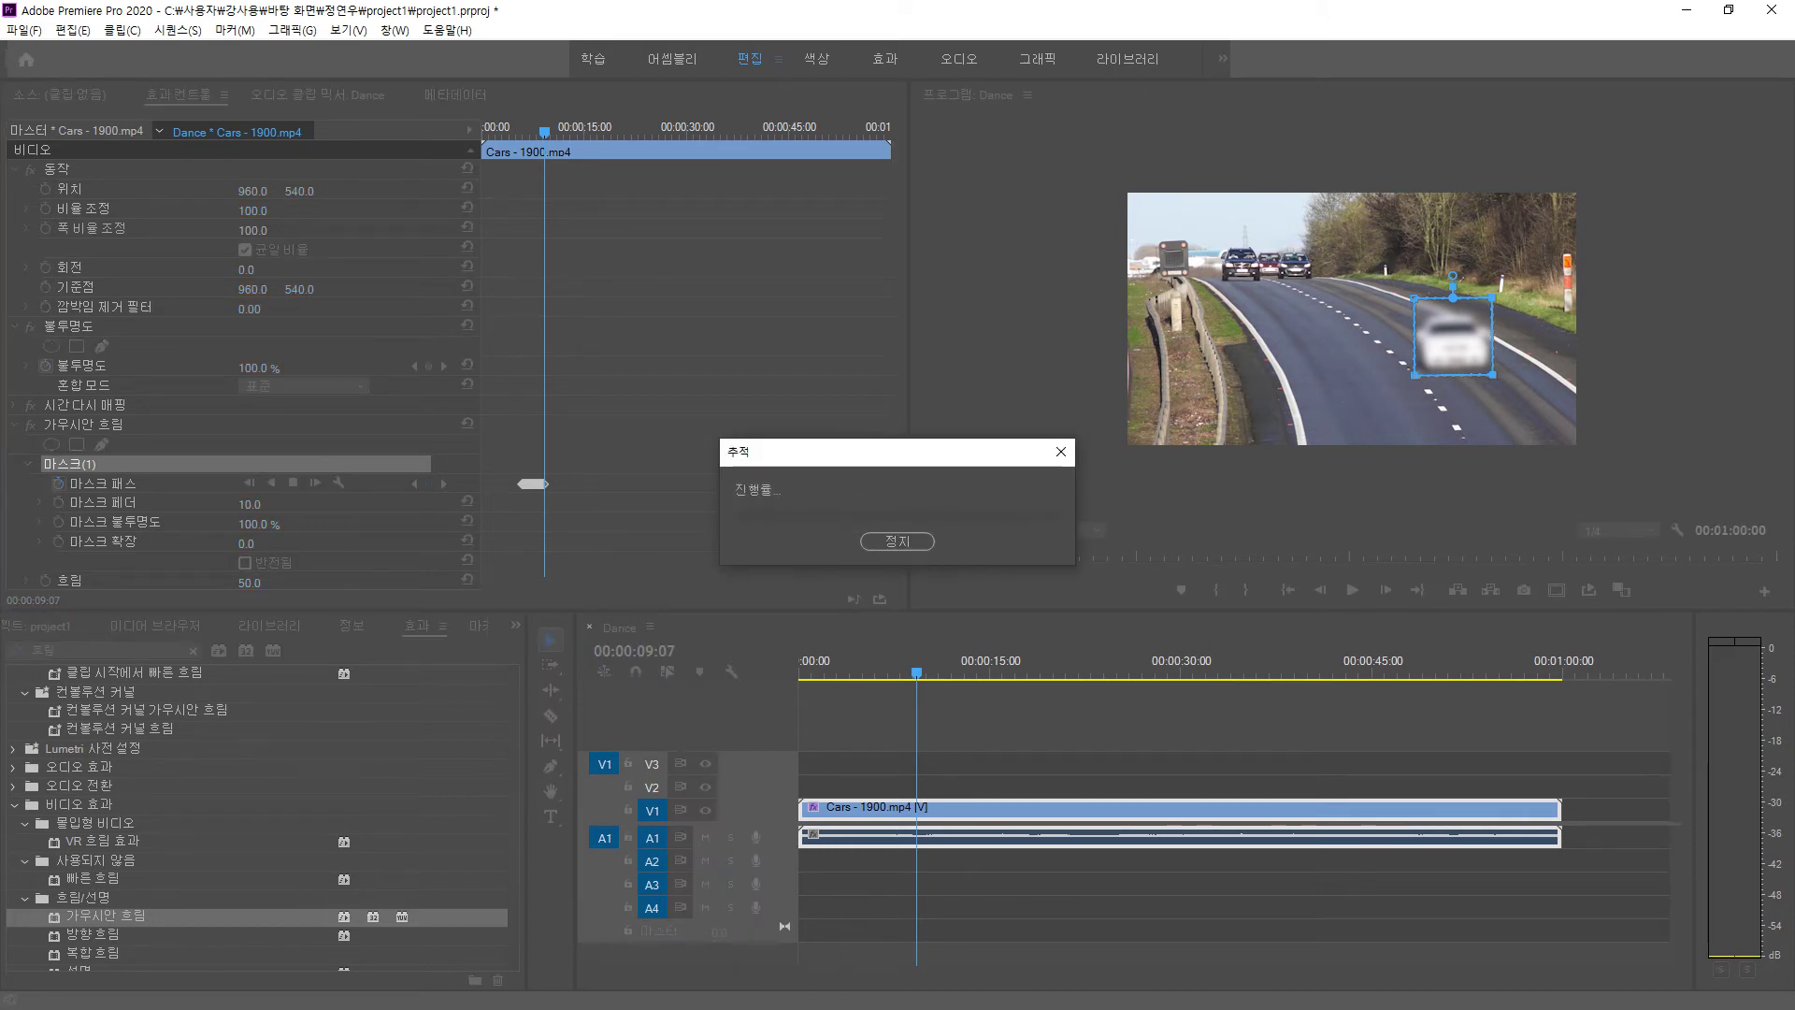
left_click(898, 541)
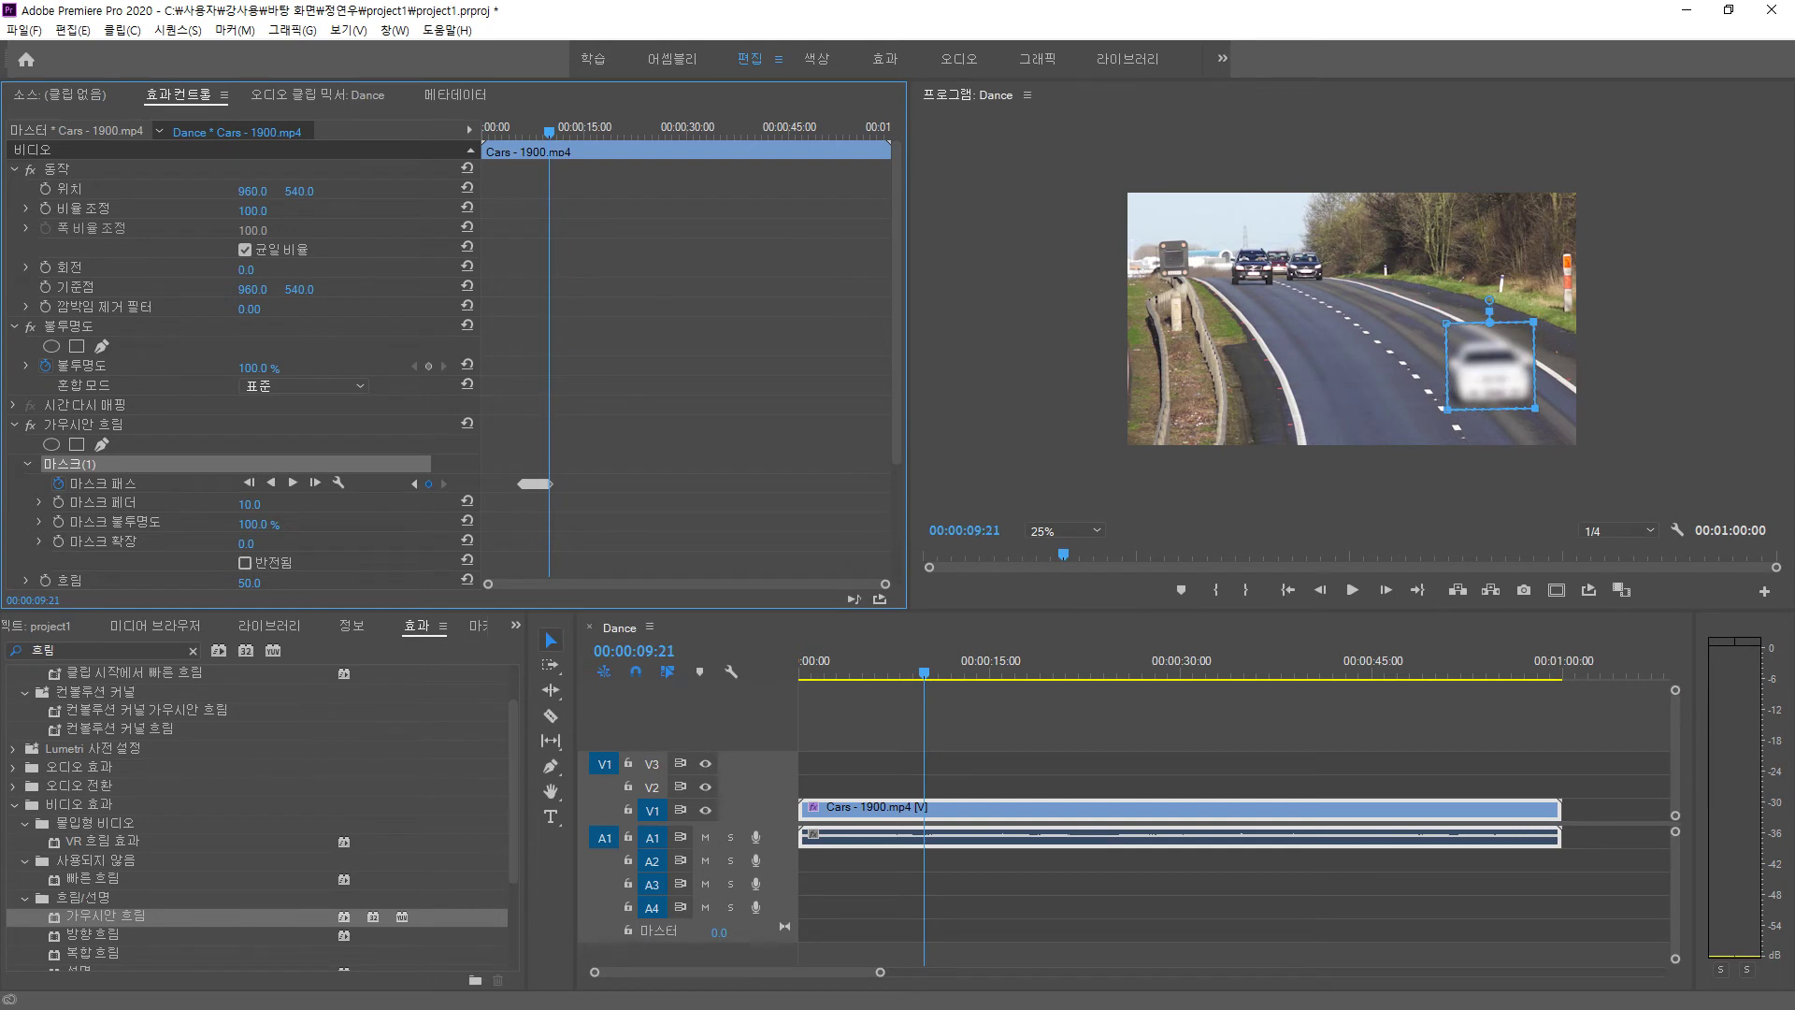
left_click(292, 483)
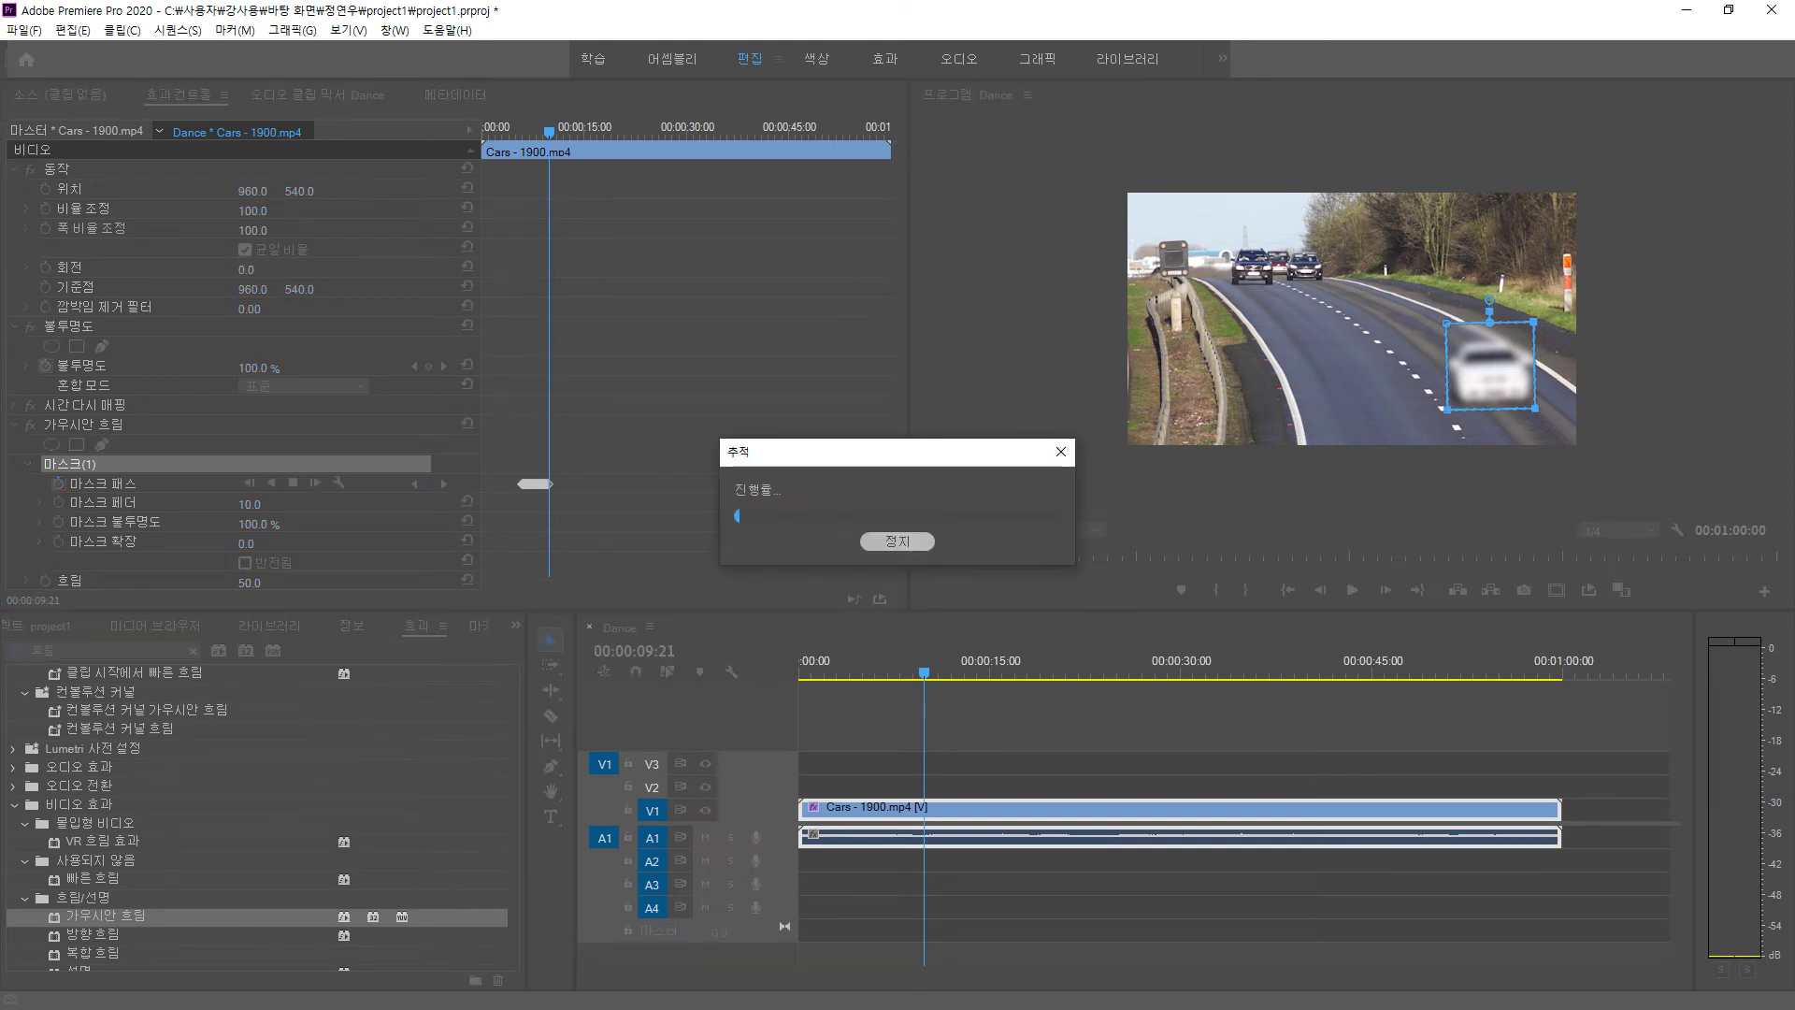
left_click(896, 542)
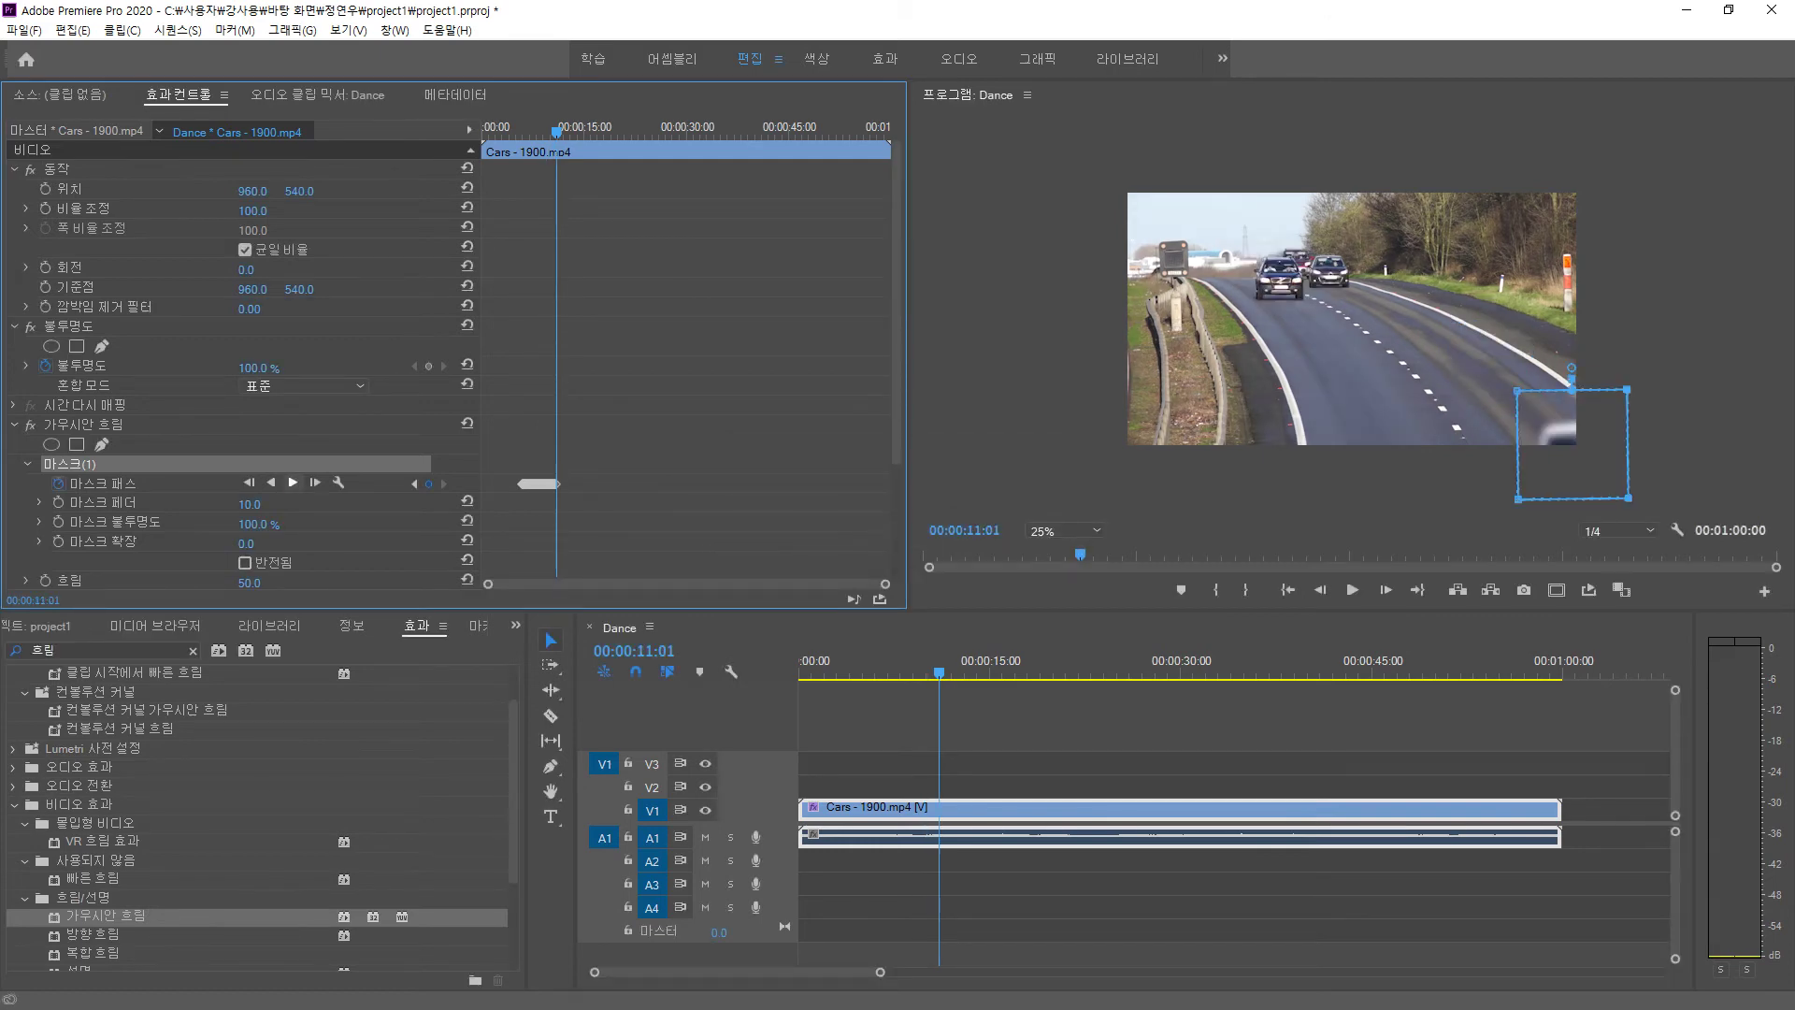
- Continue tracking the mask to 00:00:11:07 and move it completely outside the frame past the lower-right corner
left_click(293, 482)
left_click(896, 541)
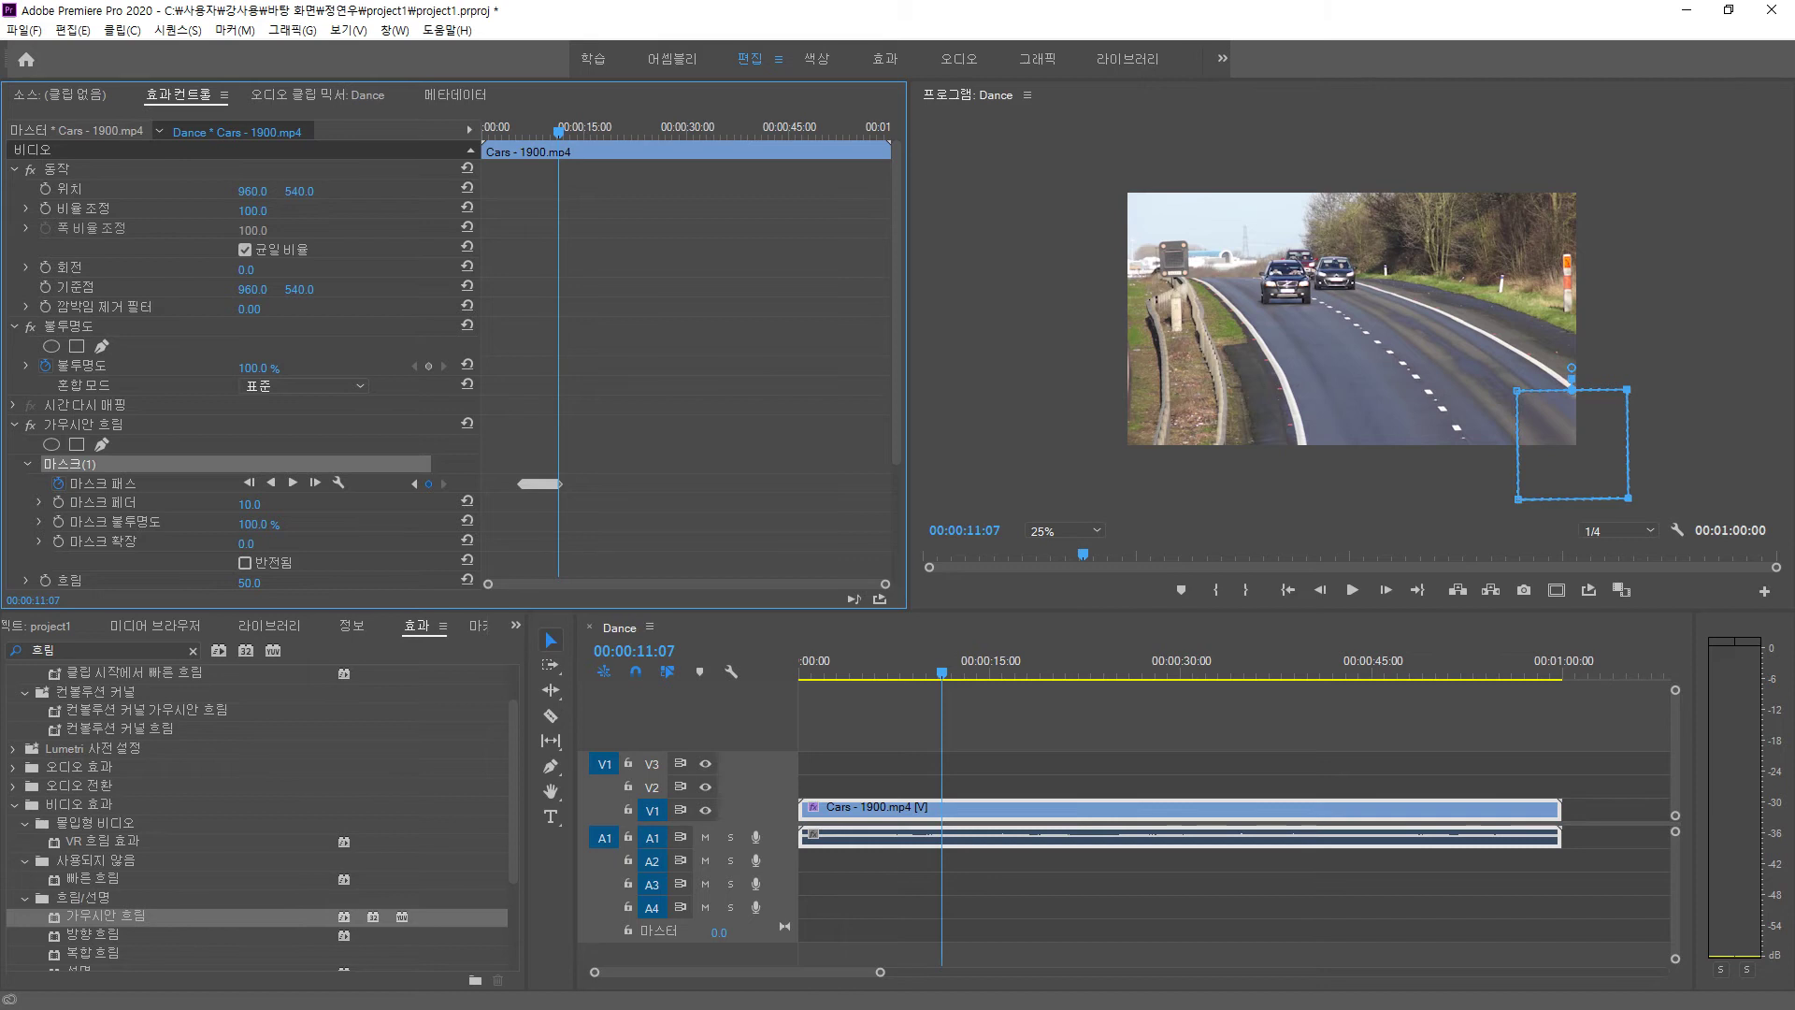
left_click_drag(1573, 444, 1654, 497)
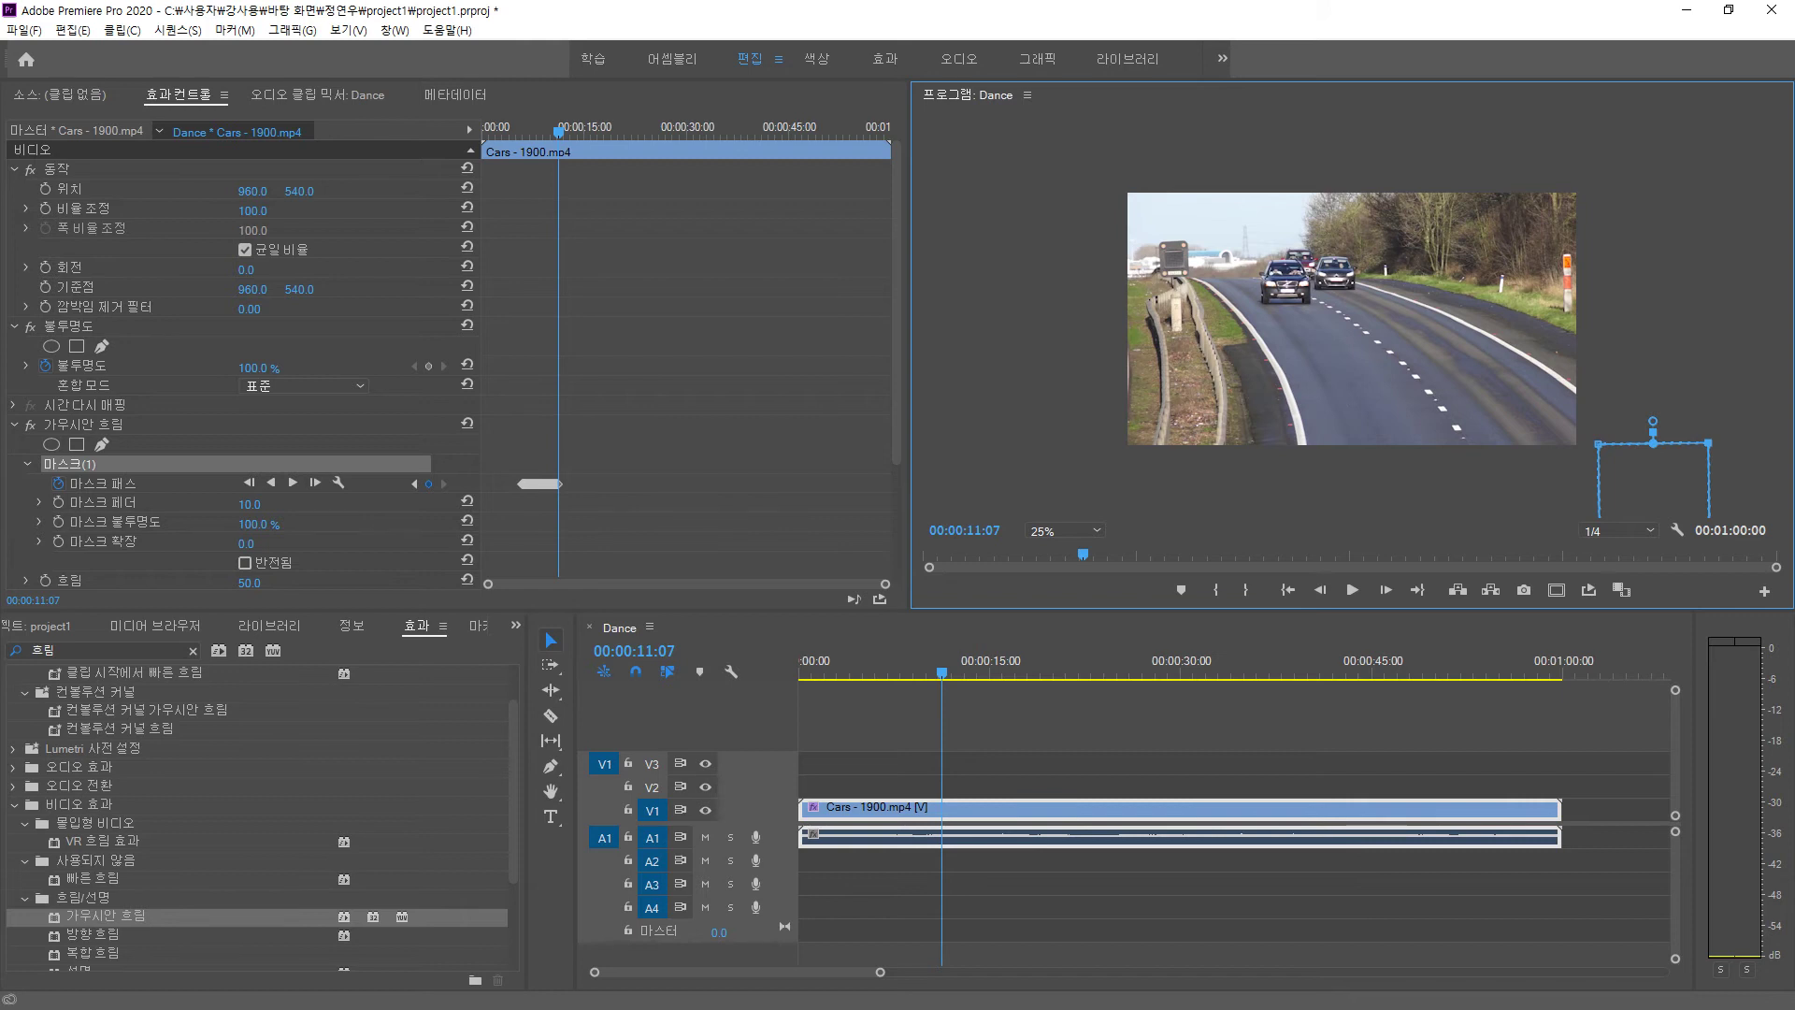
- Review the blur from about 00:00:04:09 to 00:00:06:01, then at 00:00:04:22 move the mask over the distant white car
left_click_drag(558, 131, 511, 131)
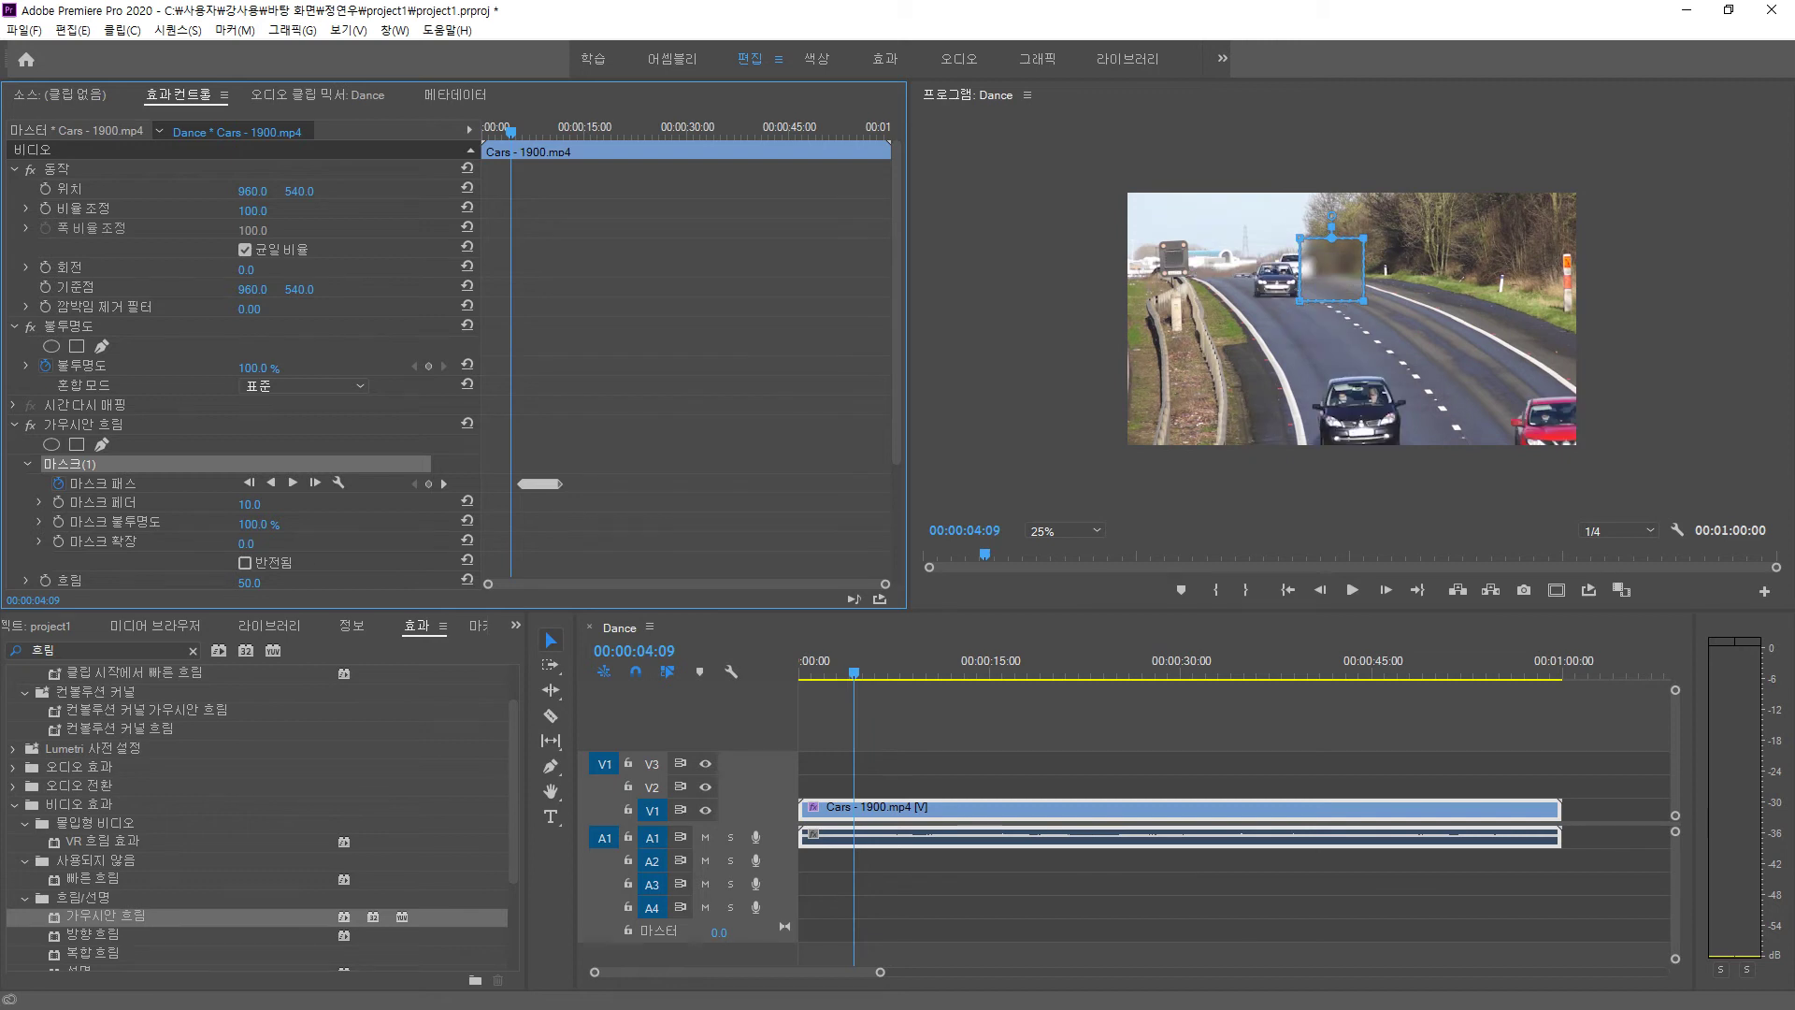
key("space")
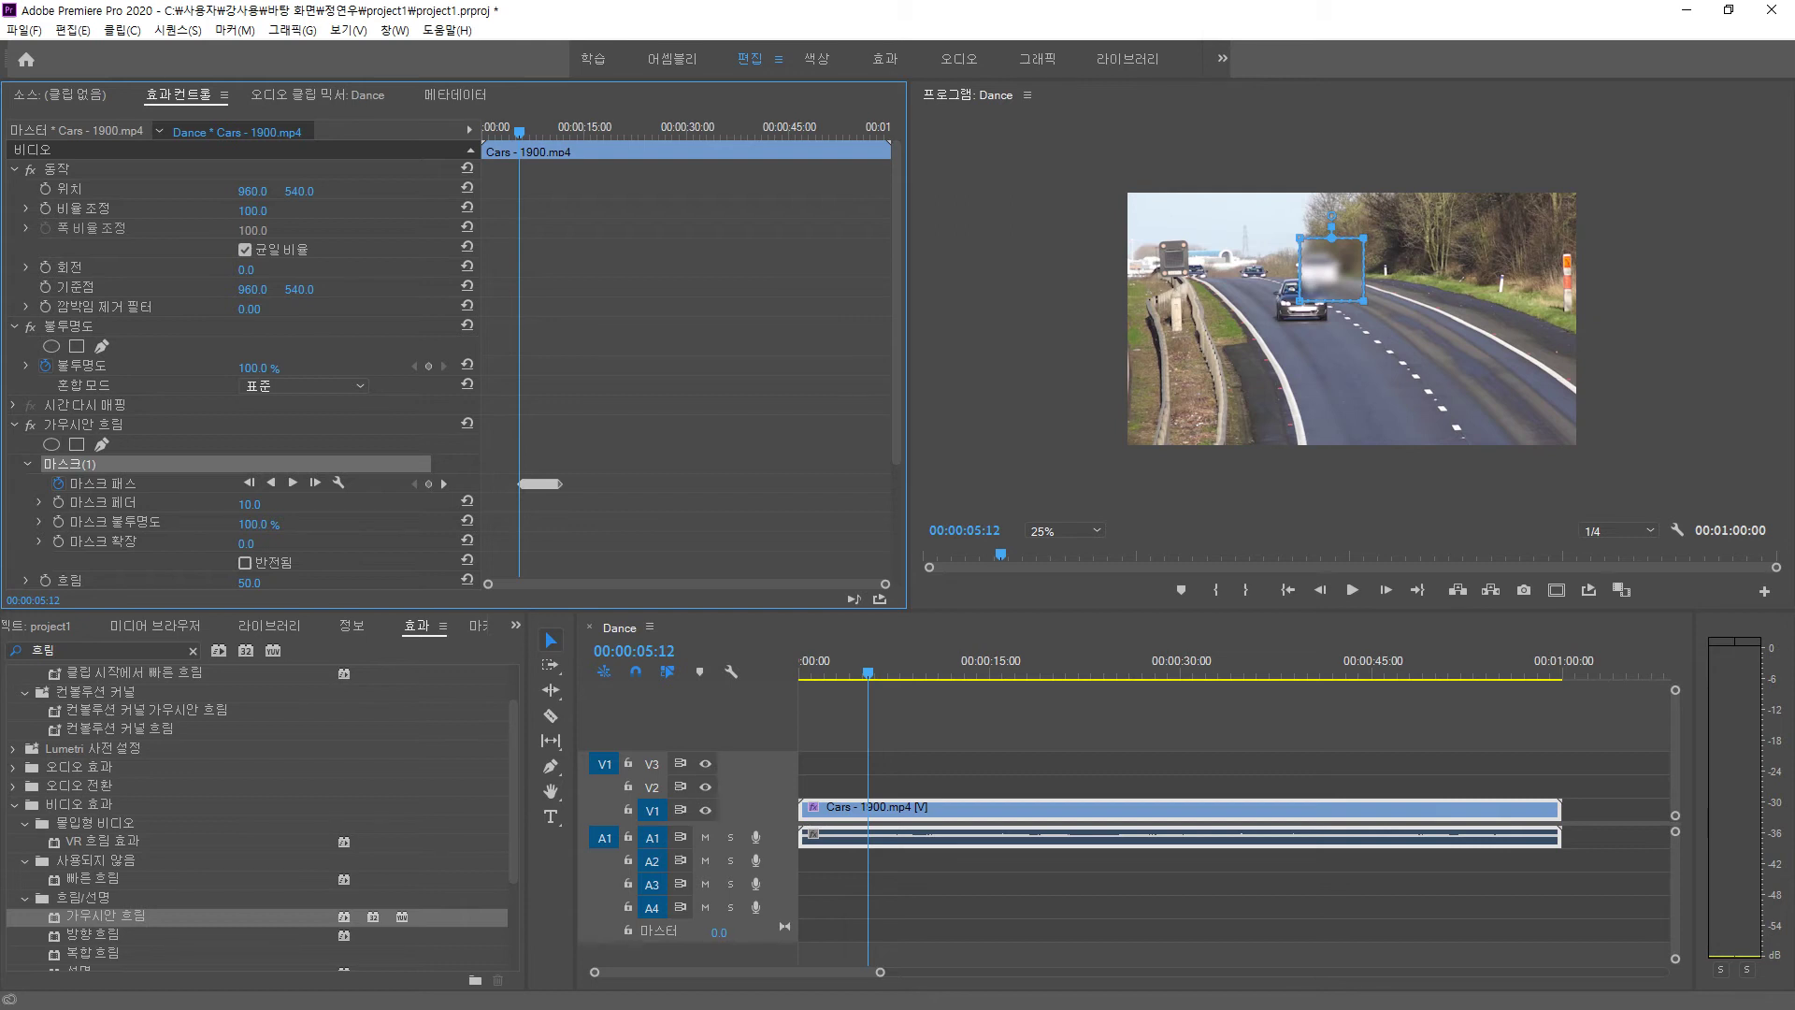
key("Right")
key("Right")
key("Right")
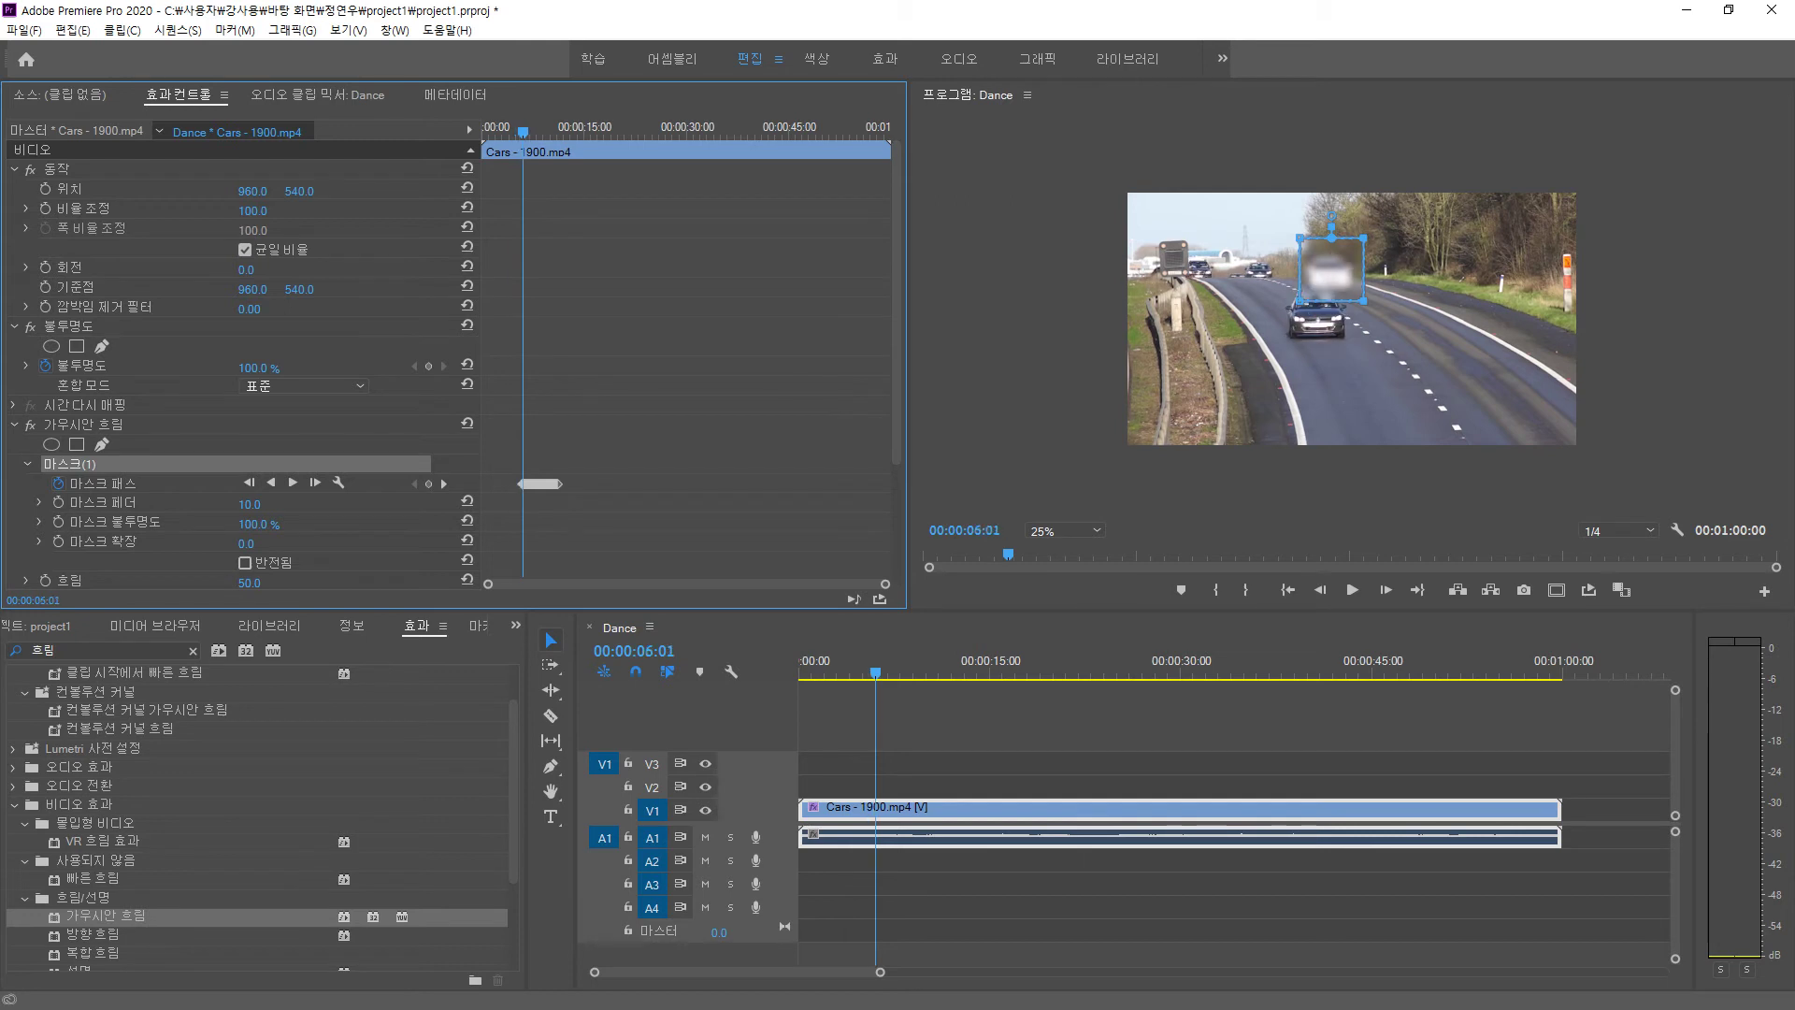
left_click(444, 484)
key("j")
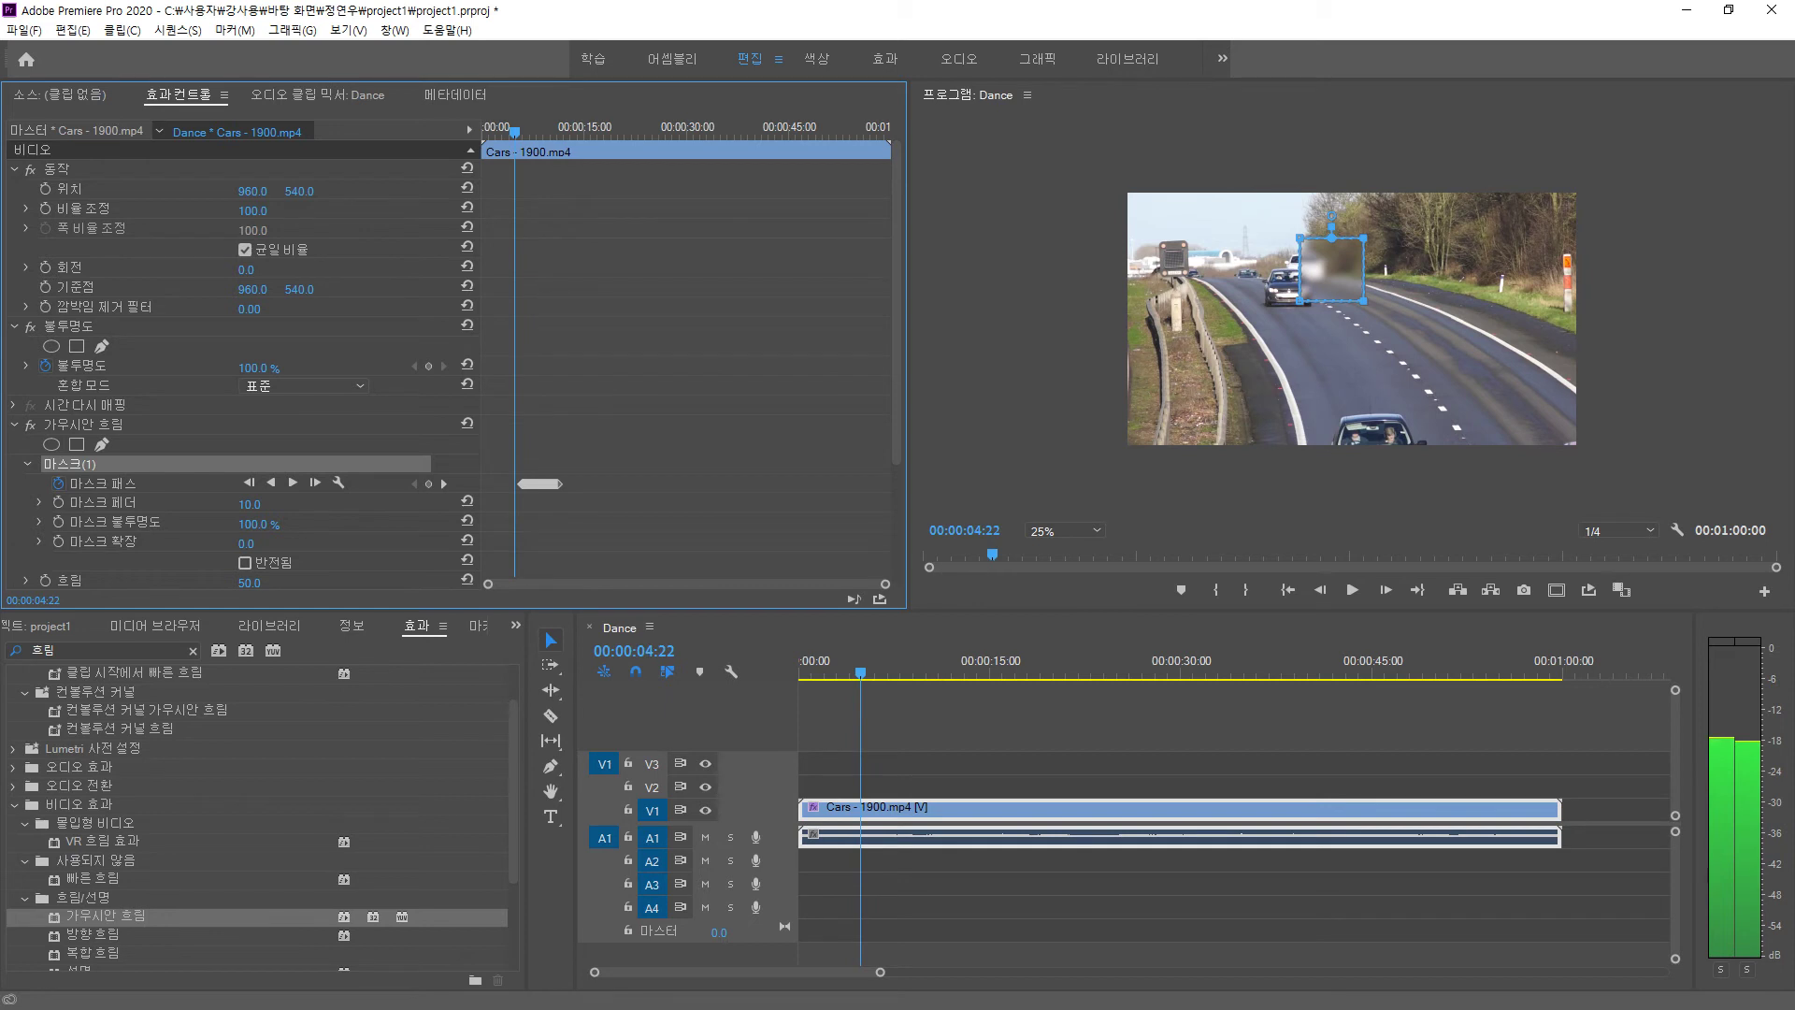
left_click_drag(1332, 271, 1317, 267)
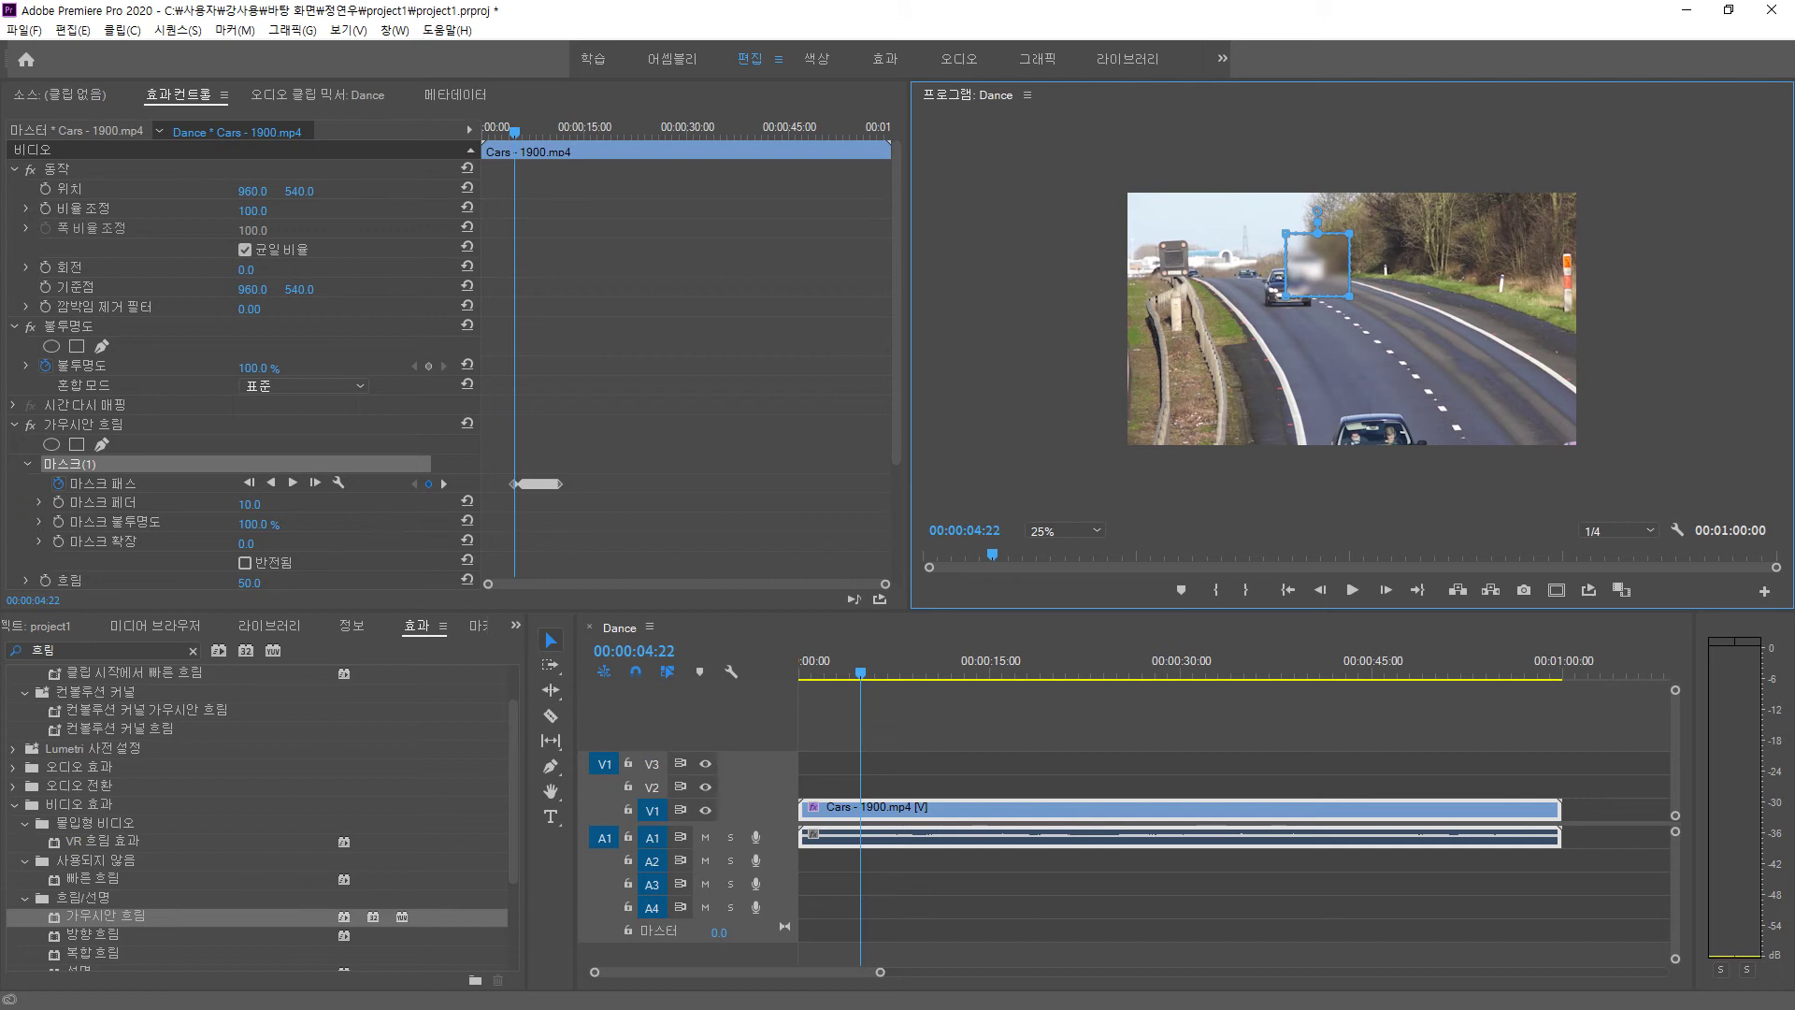
- Start keyframing the mask opacity at 00:00:04:22 and set it to 0%
left_click(59, 521)
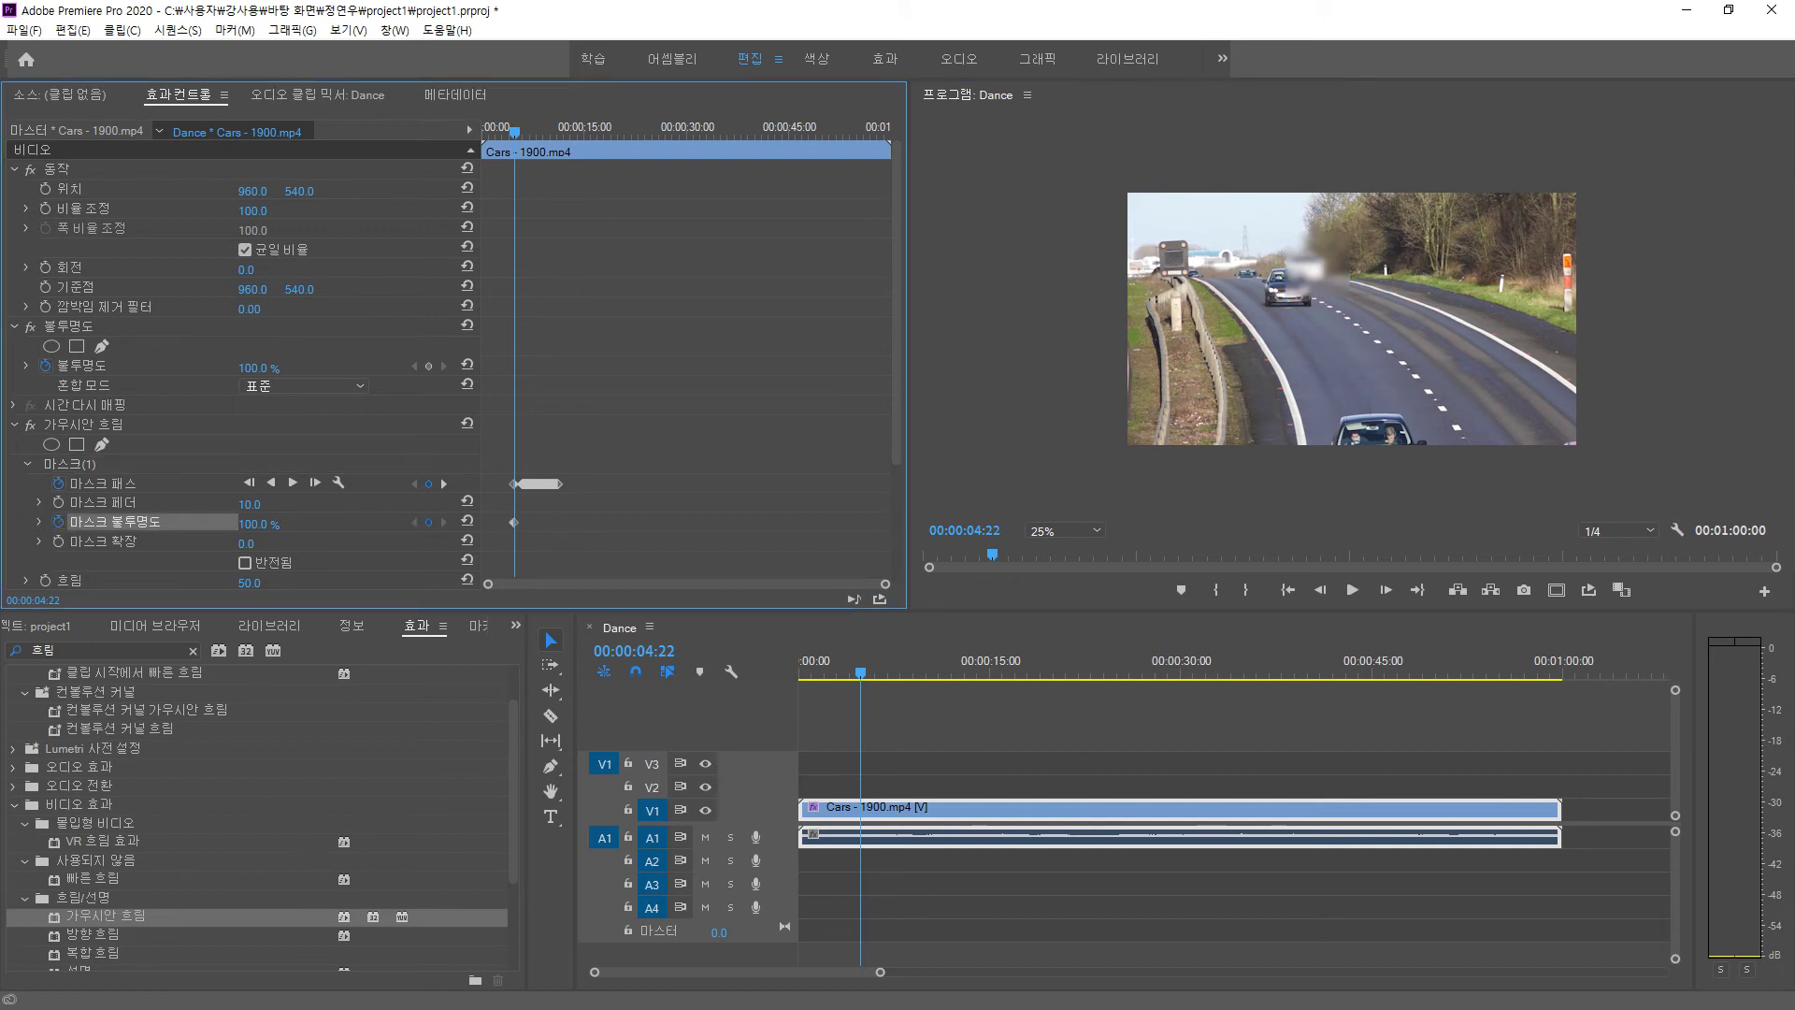
type("0")
key("Return")
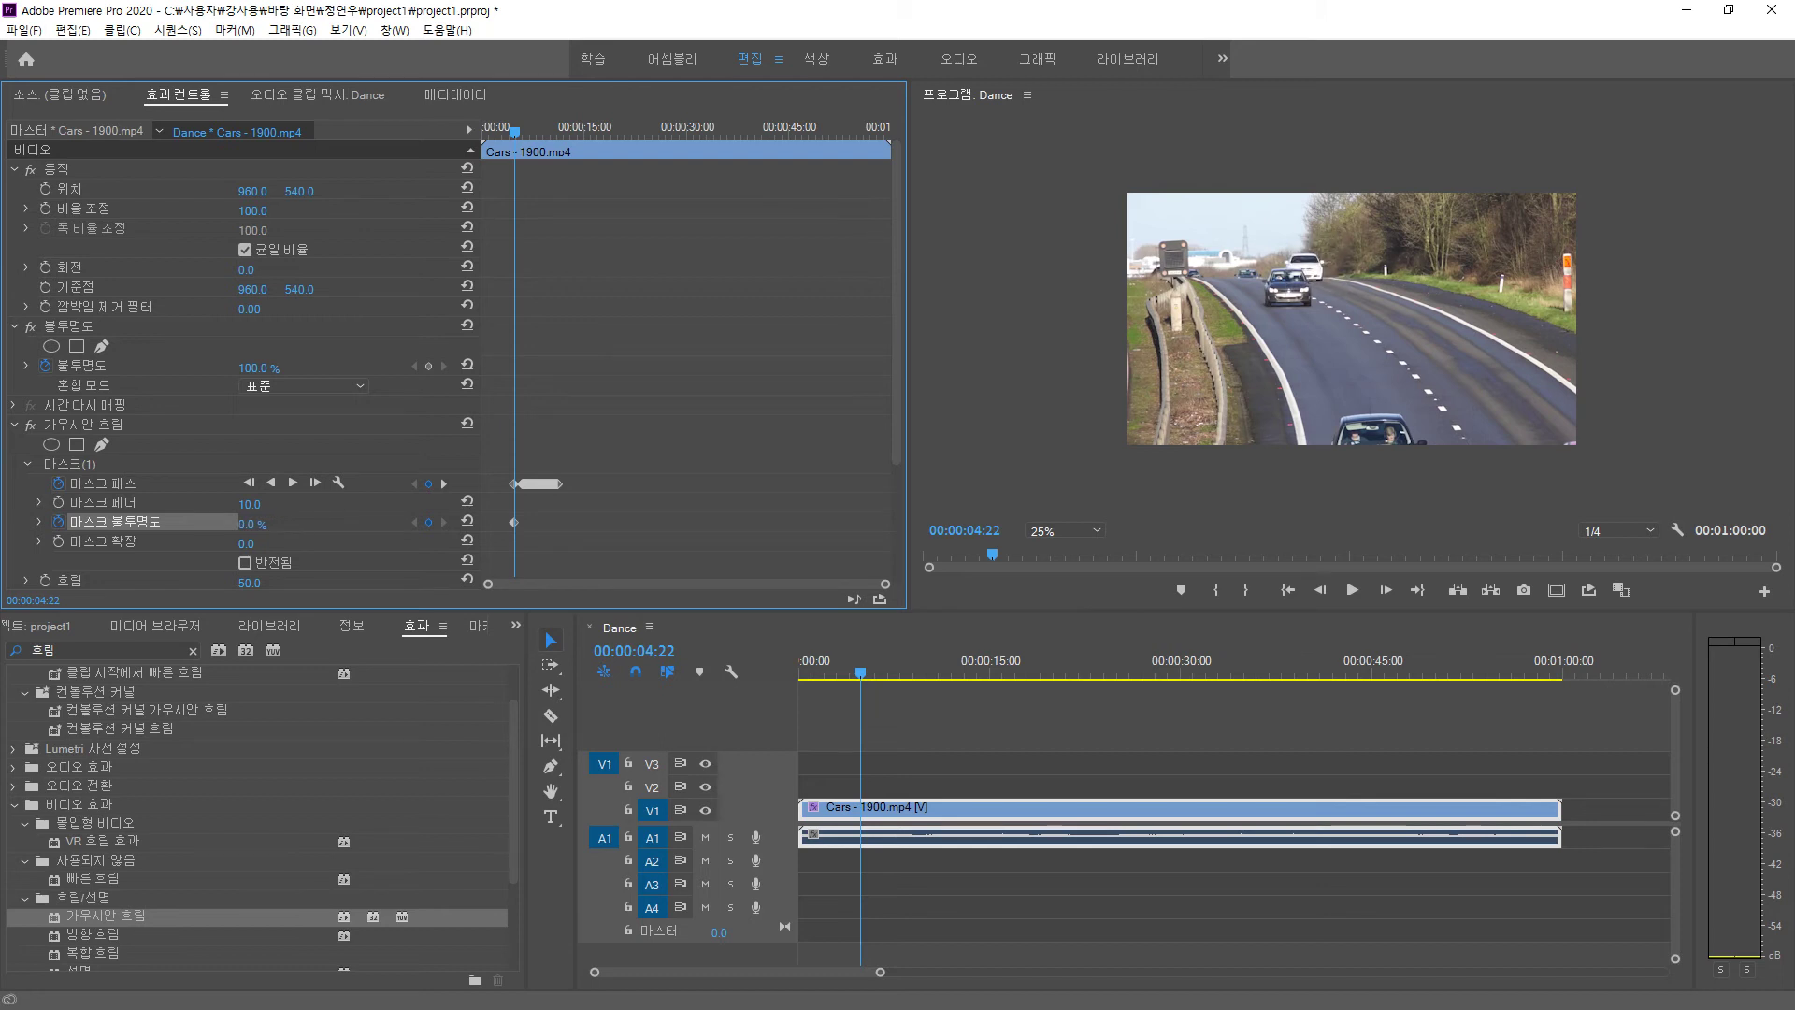
- Set the mask opacity to 100% at 00:00:06:02 and play the clip back from before the fade-in
key("space")
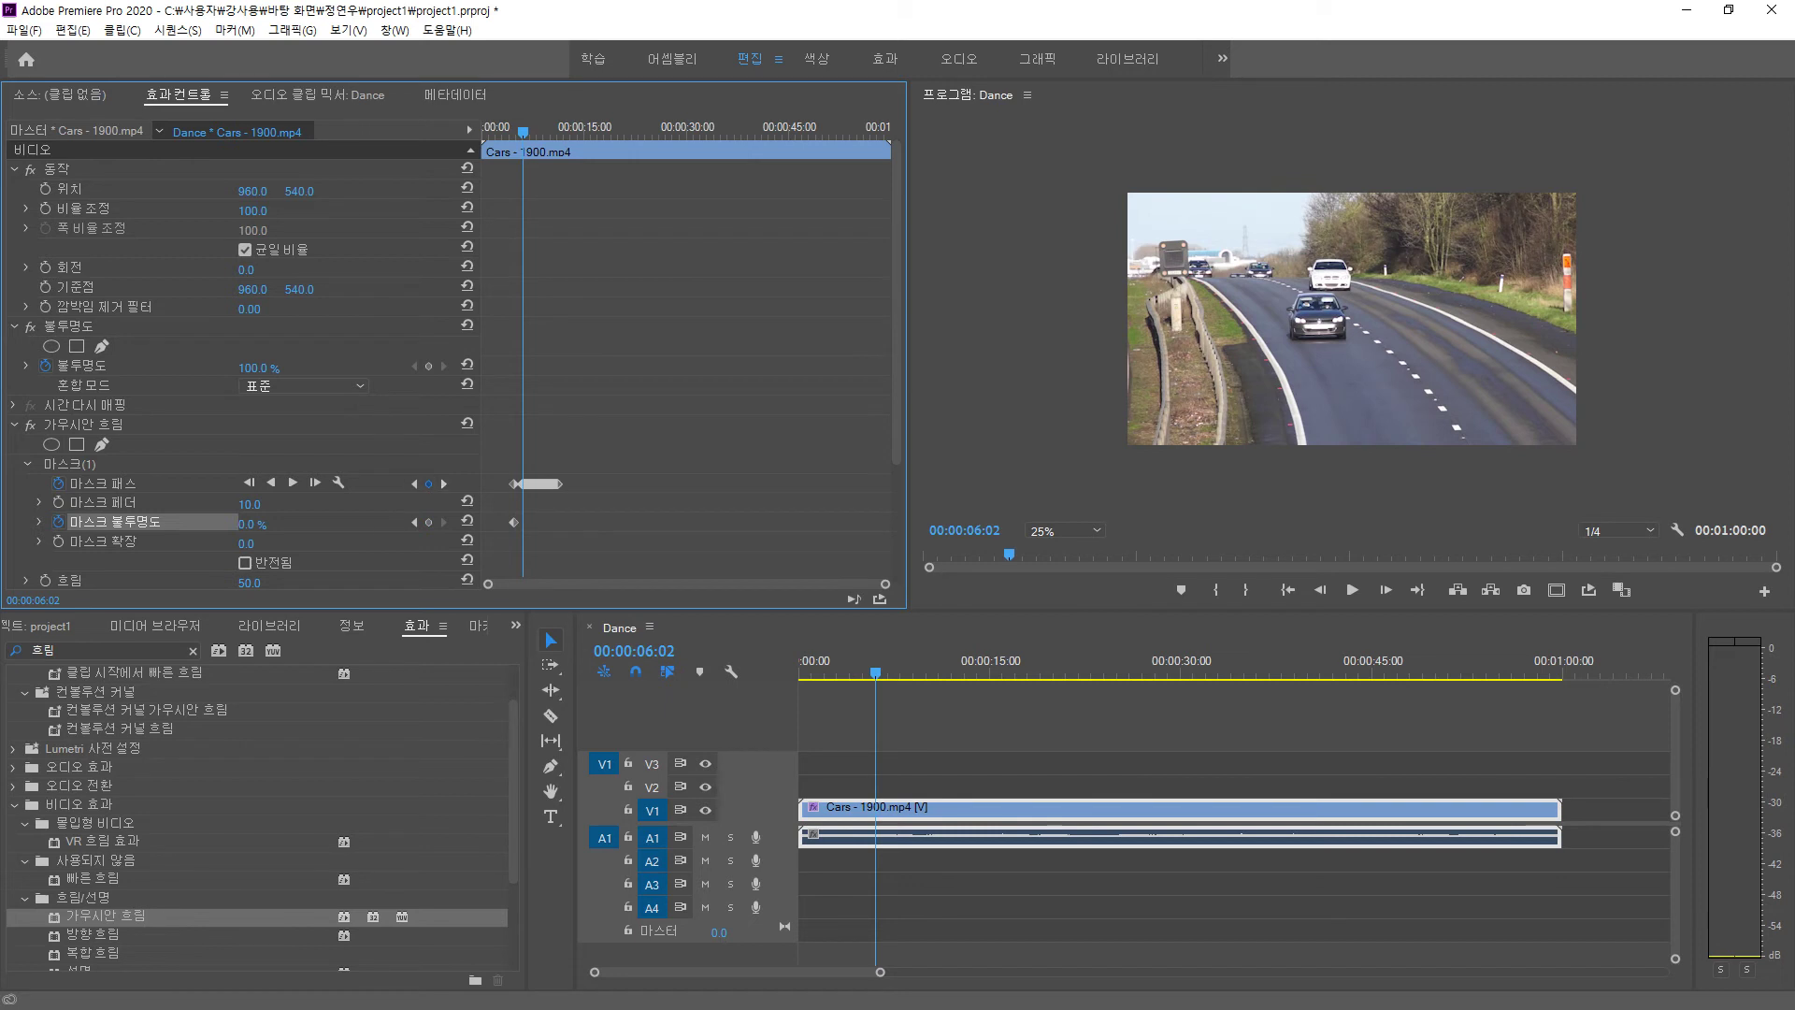
left_click_drag(250, 524, 346, 524)
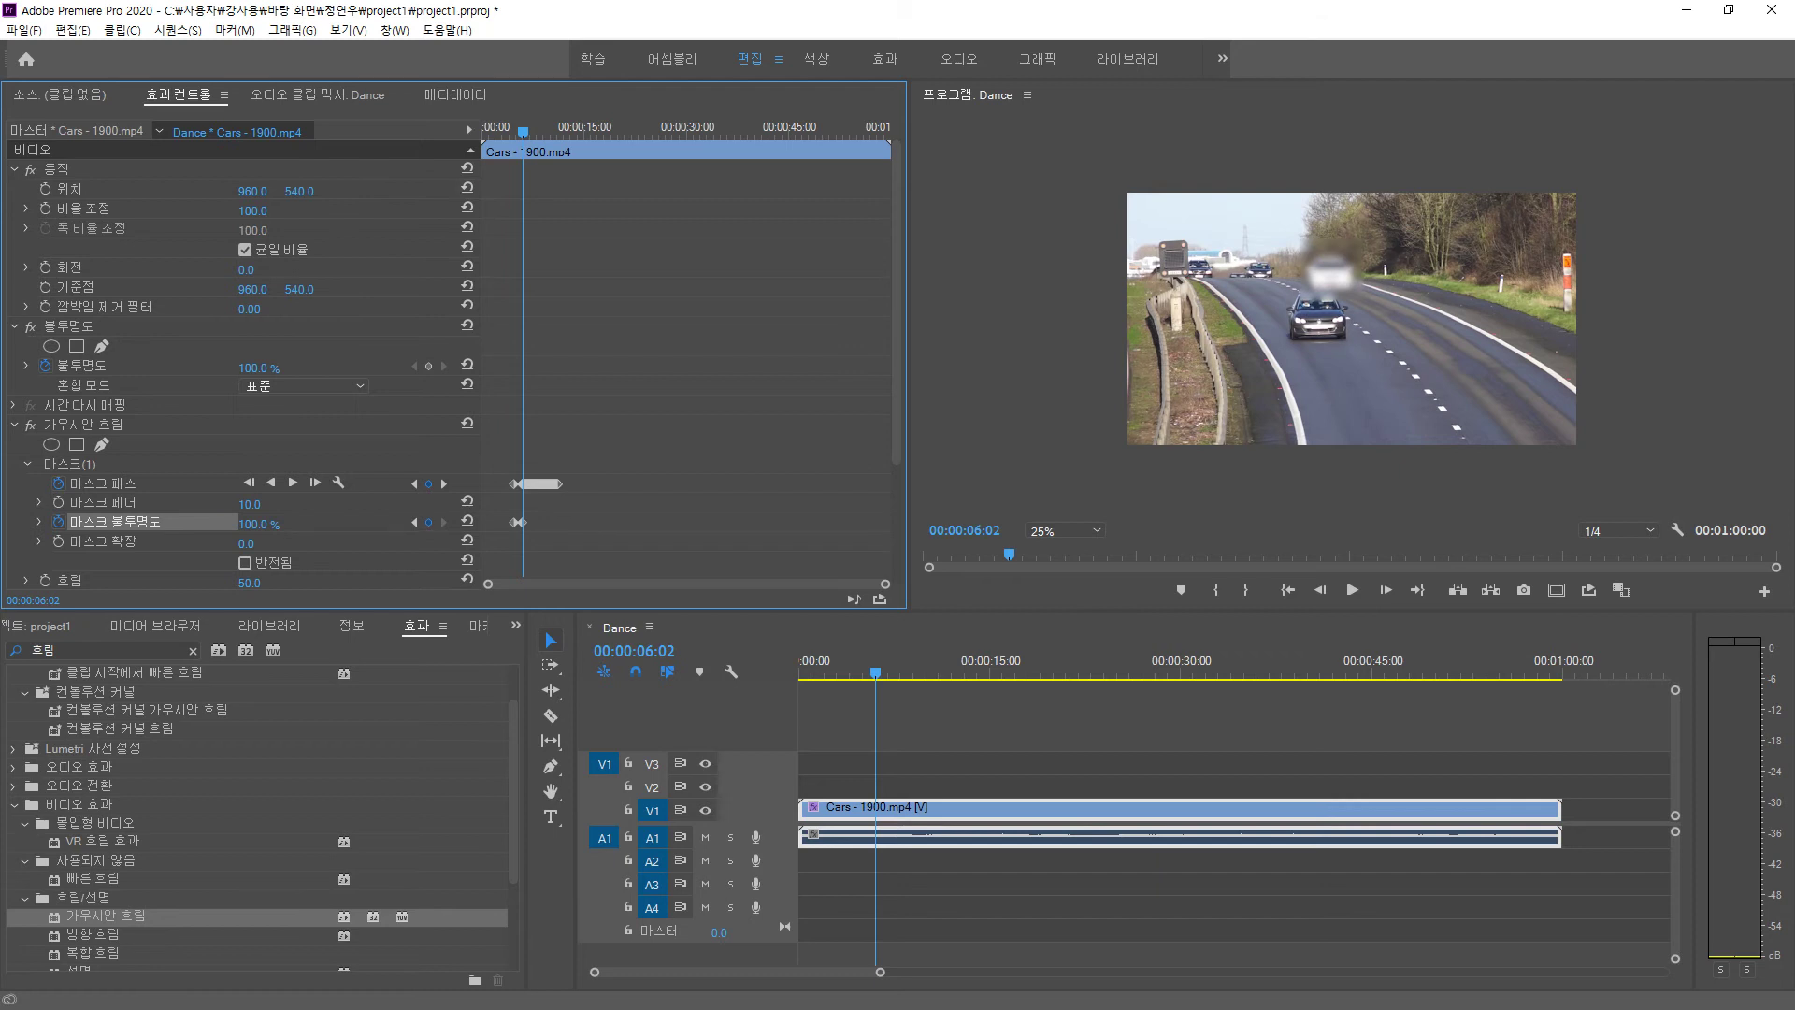
left_click(511, 131)
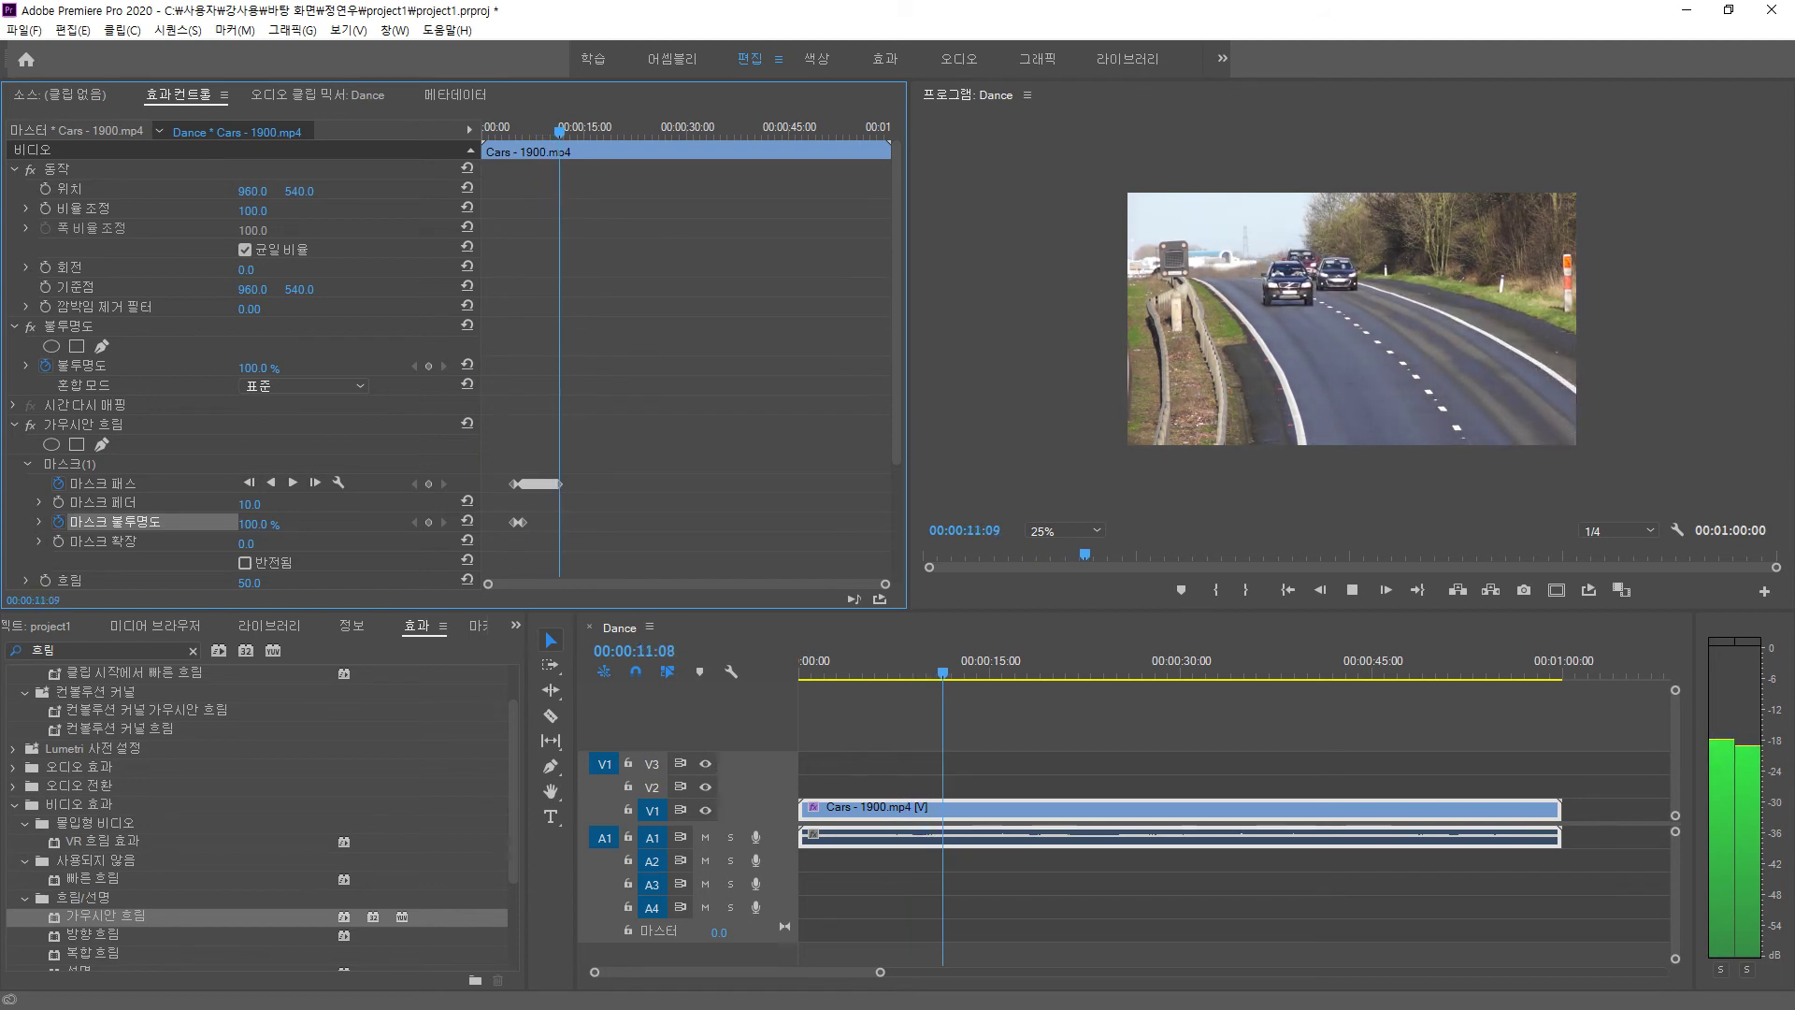
- Play the fade-in from 00:00:05:15, then at 00:00:06:20 move the blur mask over the white car
key("space")
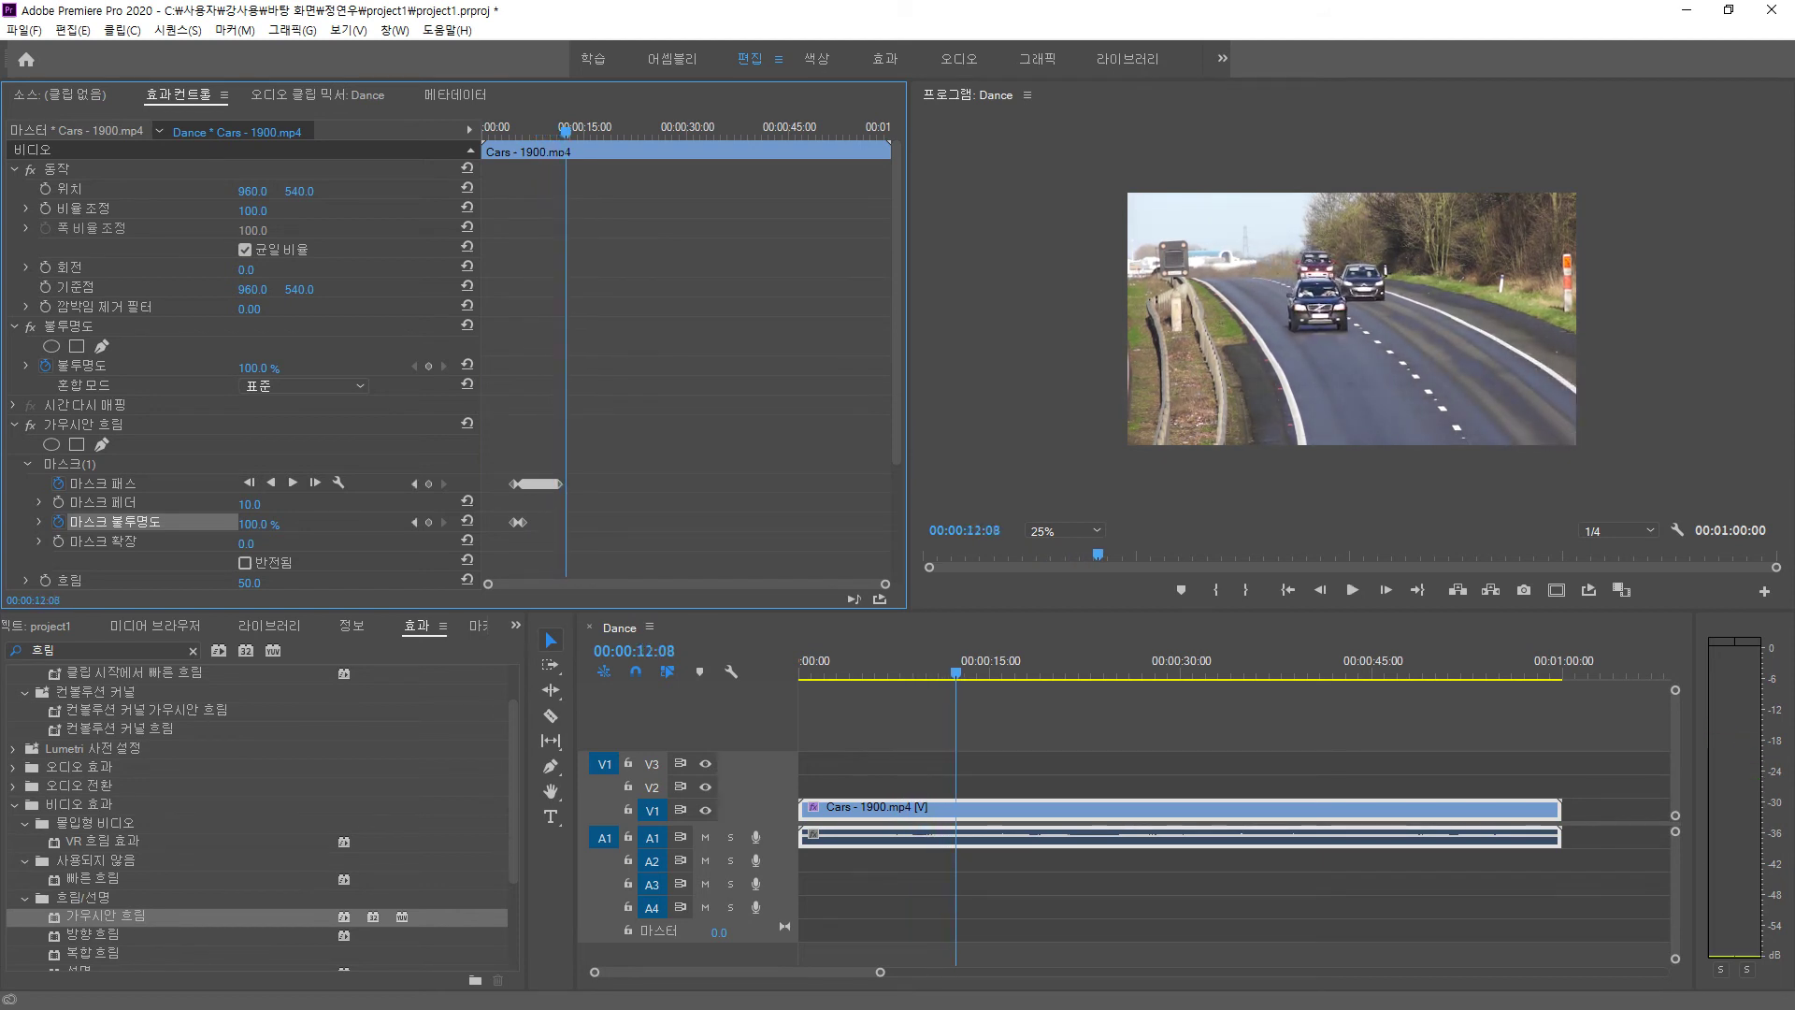
left_click_drag(566, 132, 521, 132)
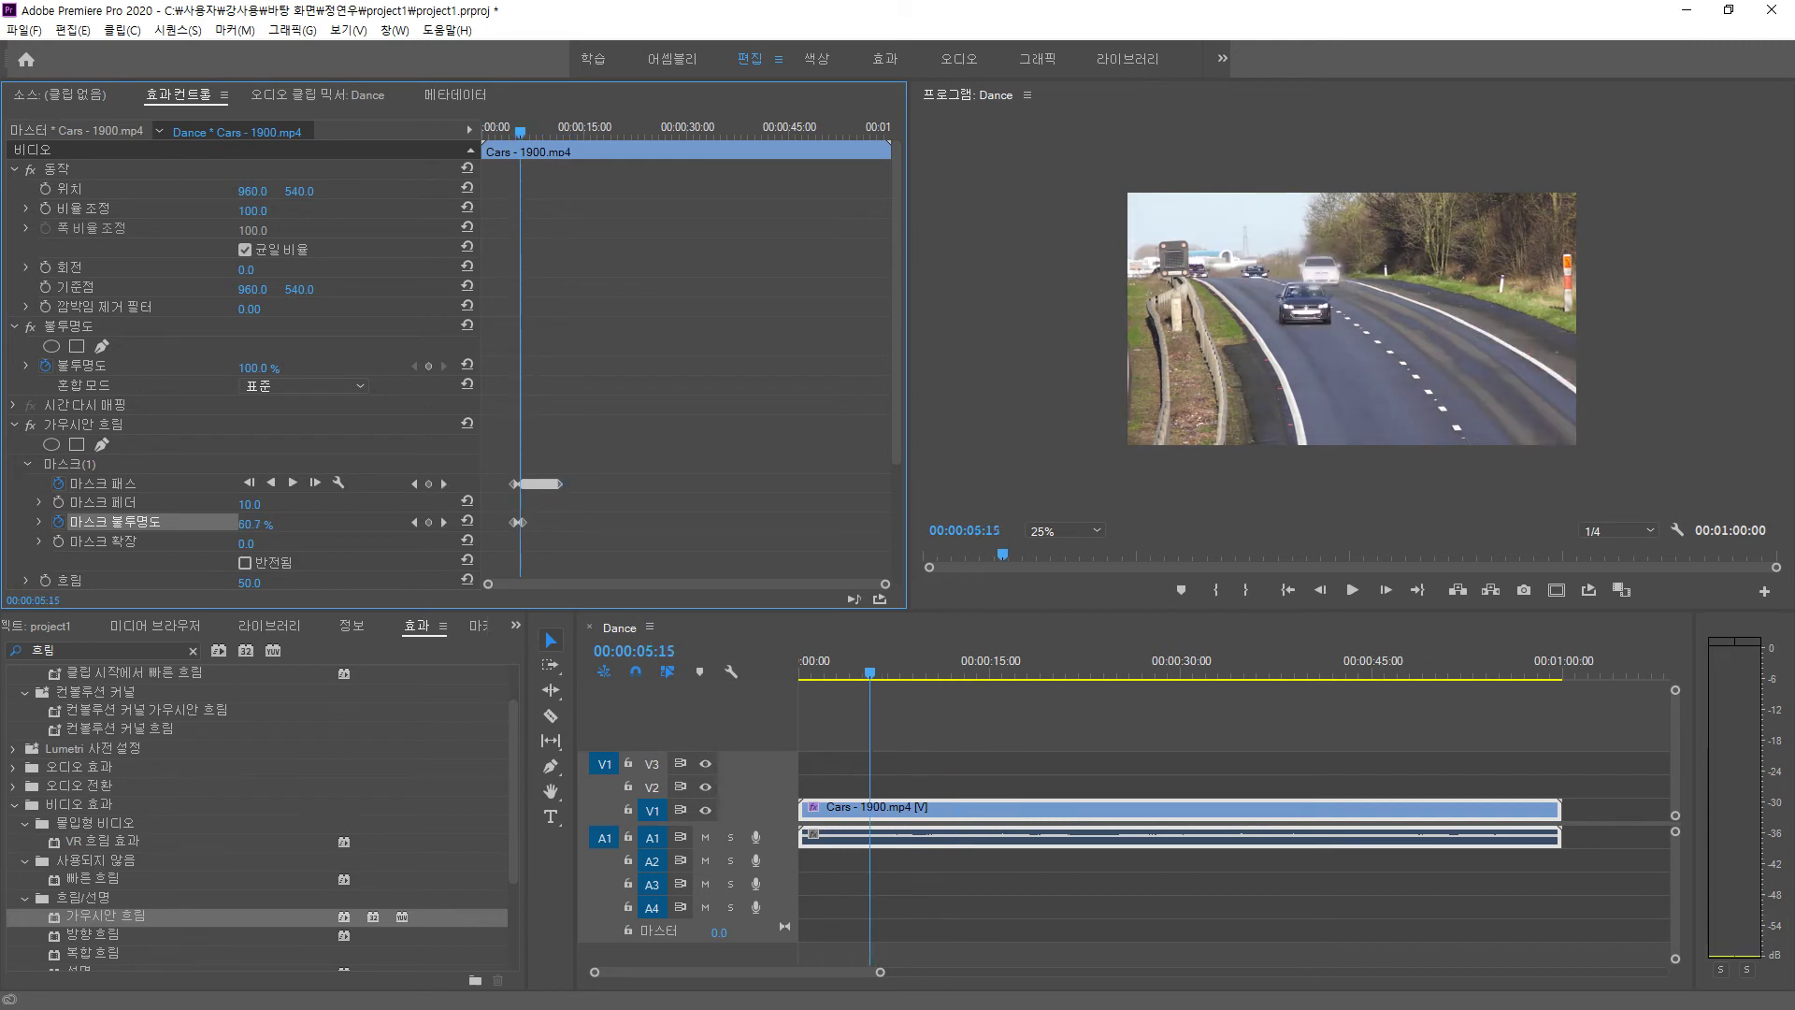
key("space")
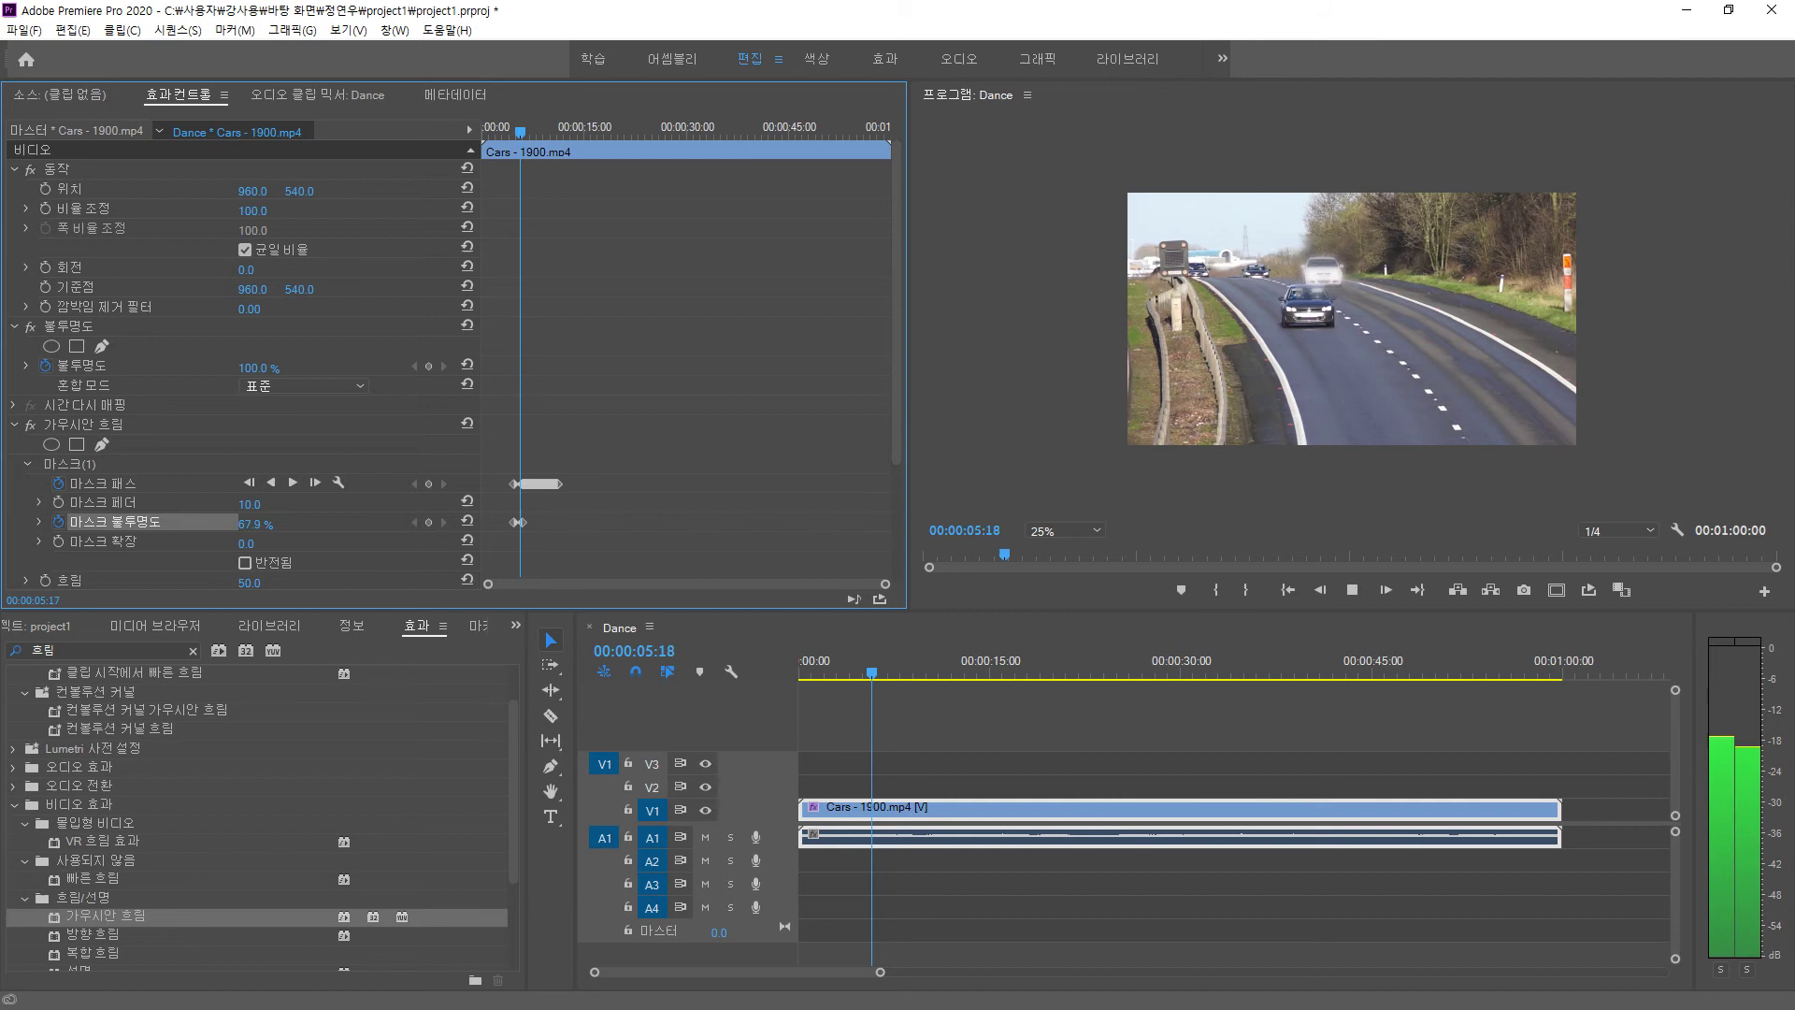
key("space")
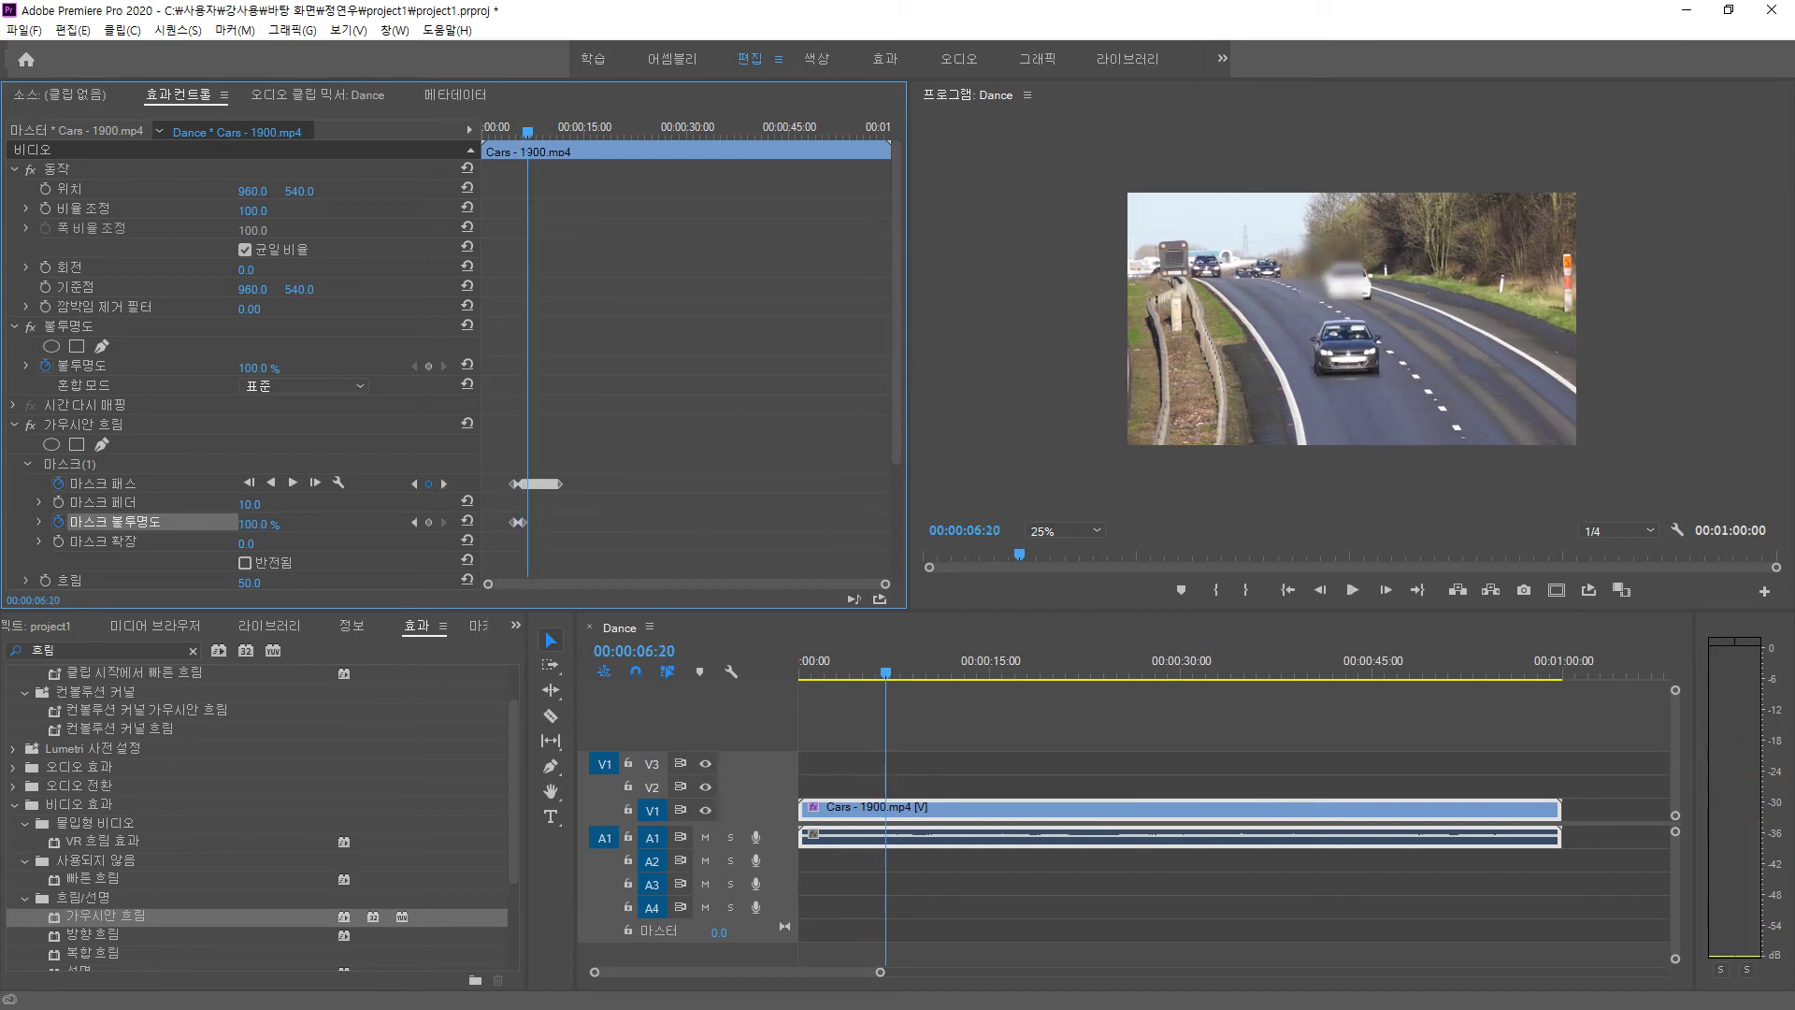
left_click(117, 504)
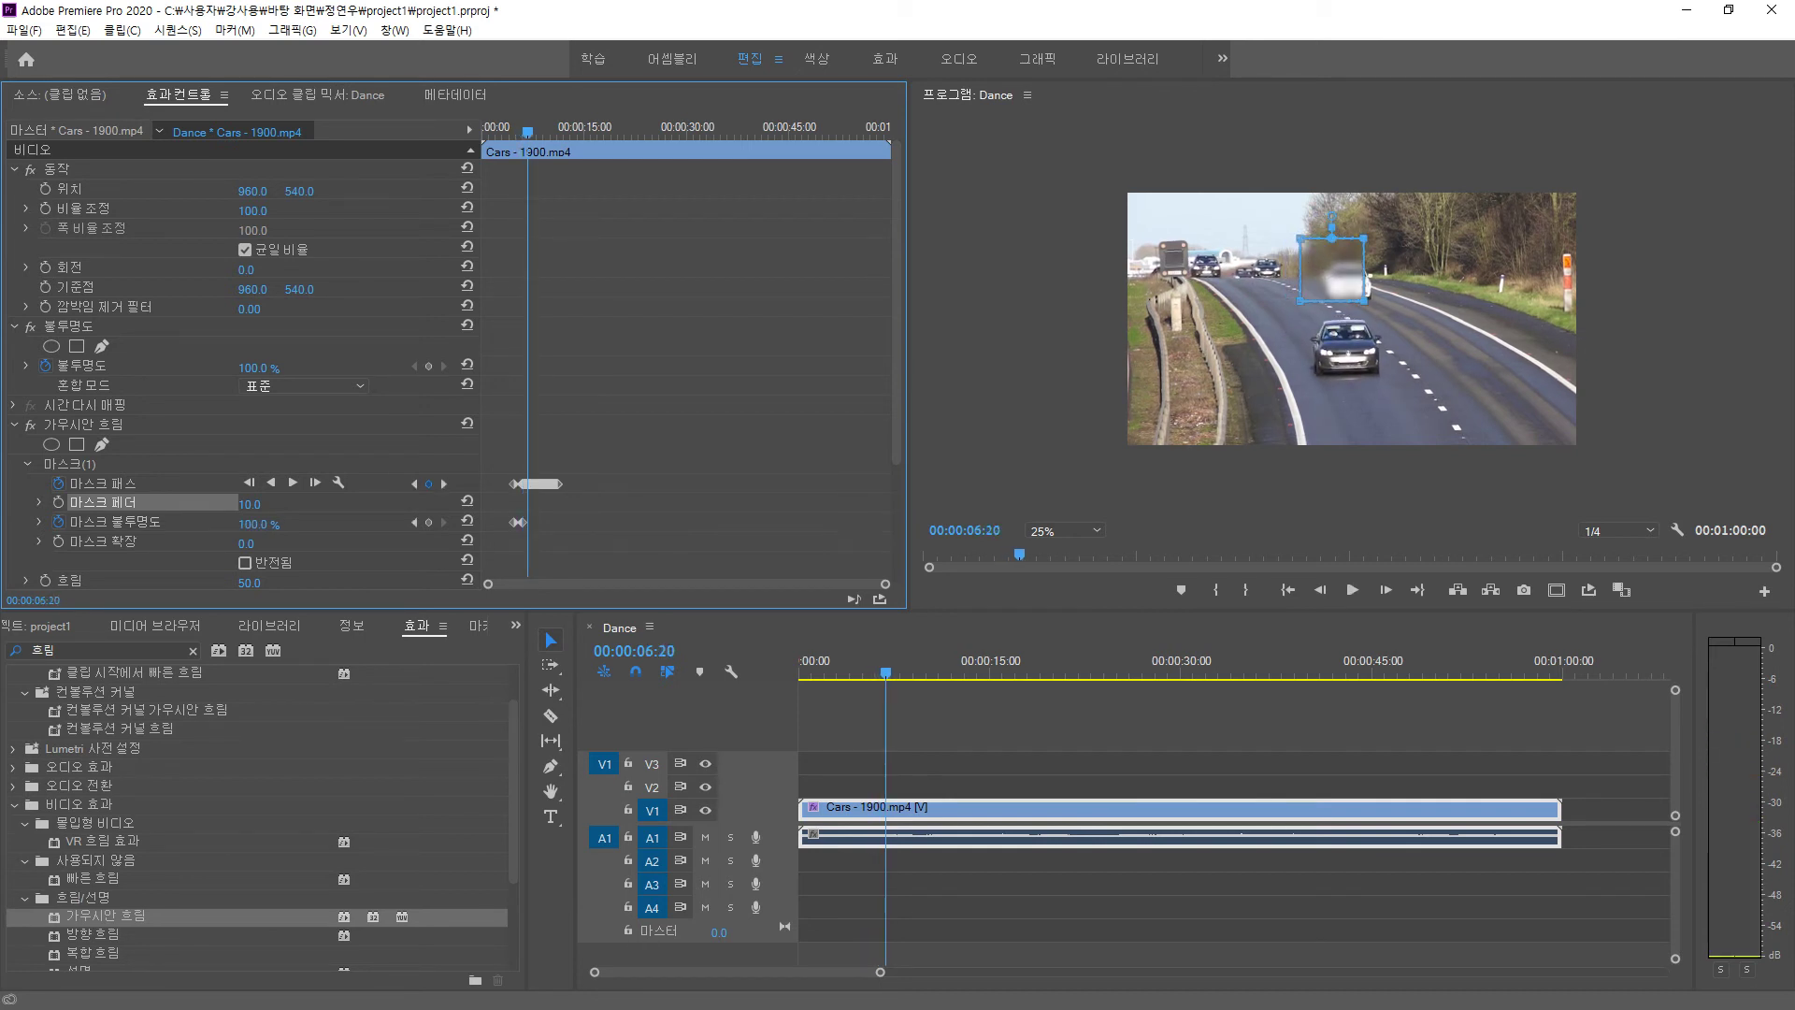
left_click_drag(1332, 272, 1348, 278)
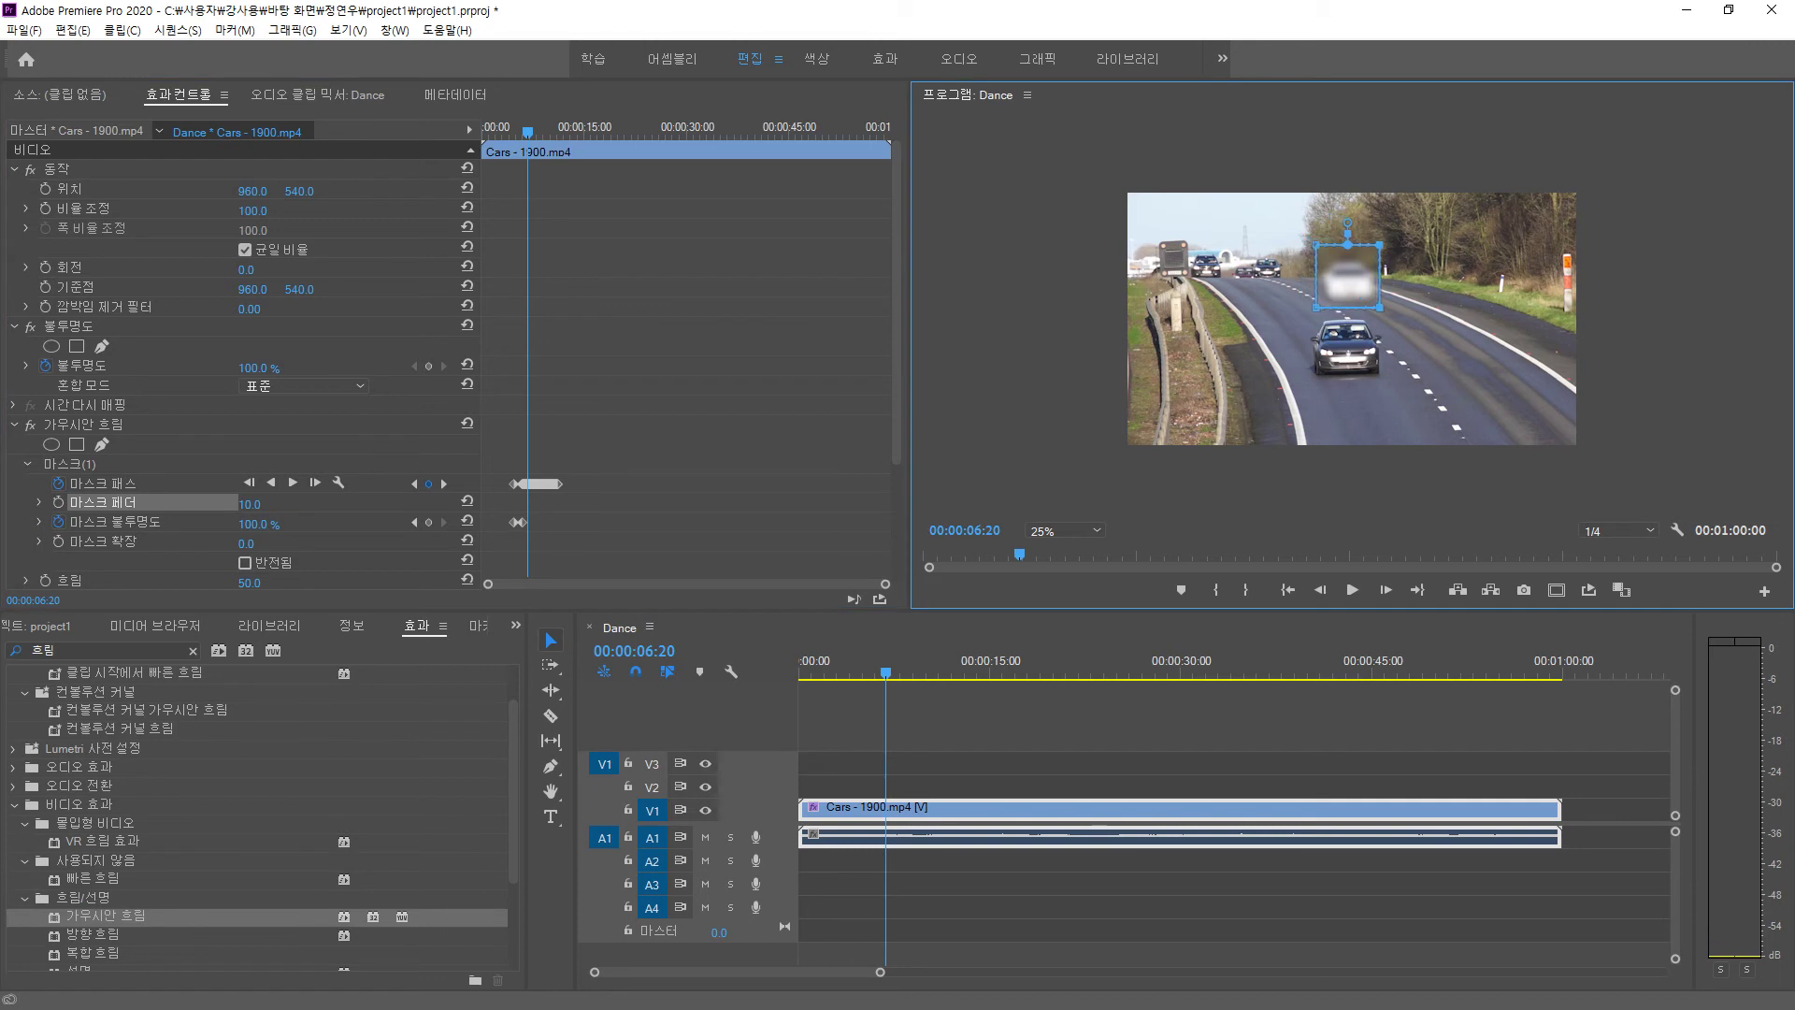
- Move the blur mask back over the white car at 00:00:07:10 and again at 00:00:08:00
key("space")
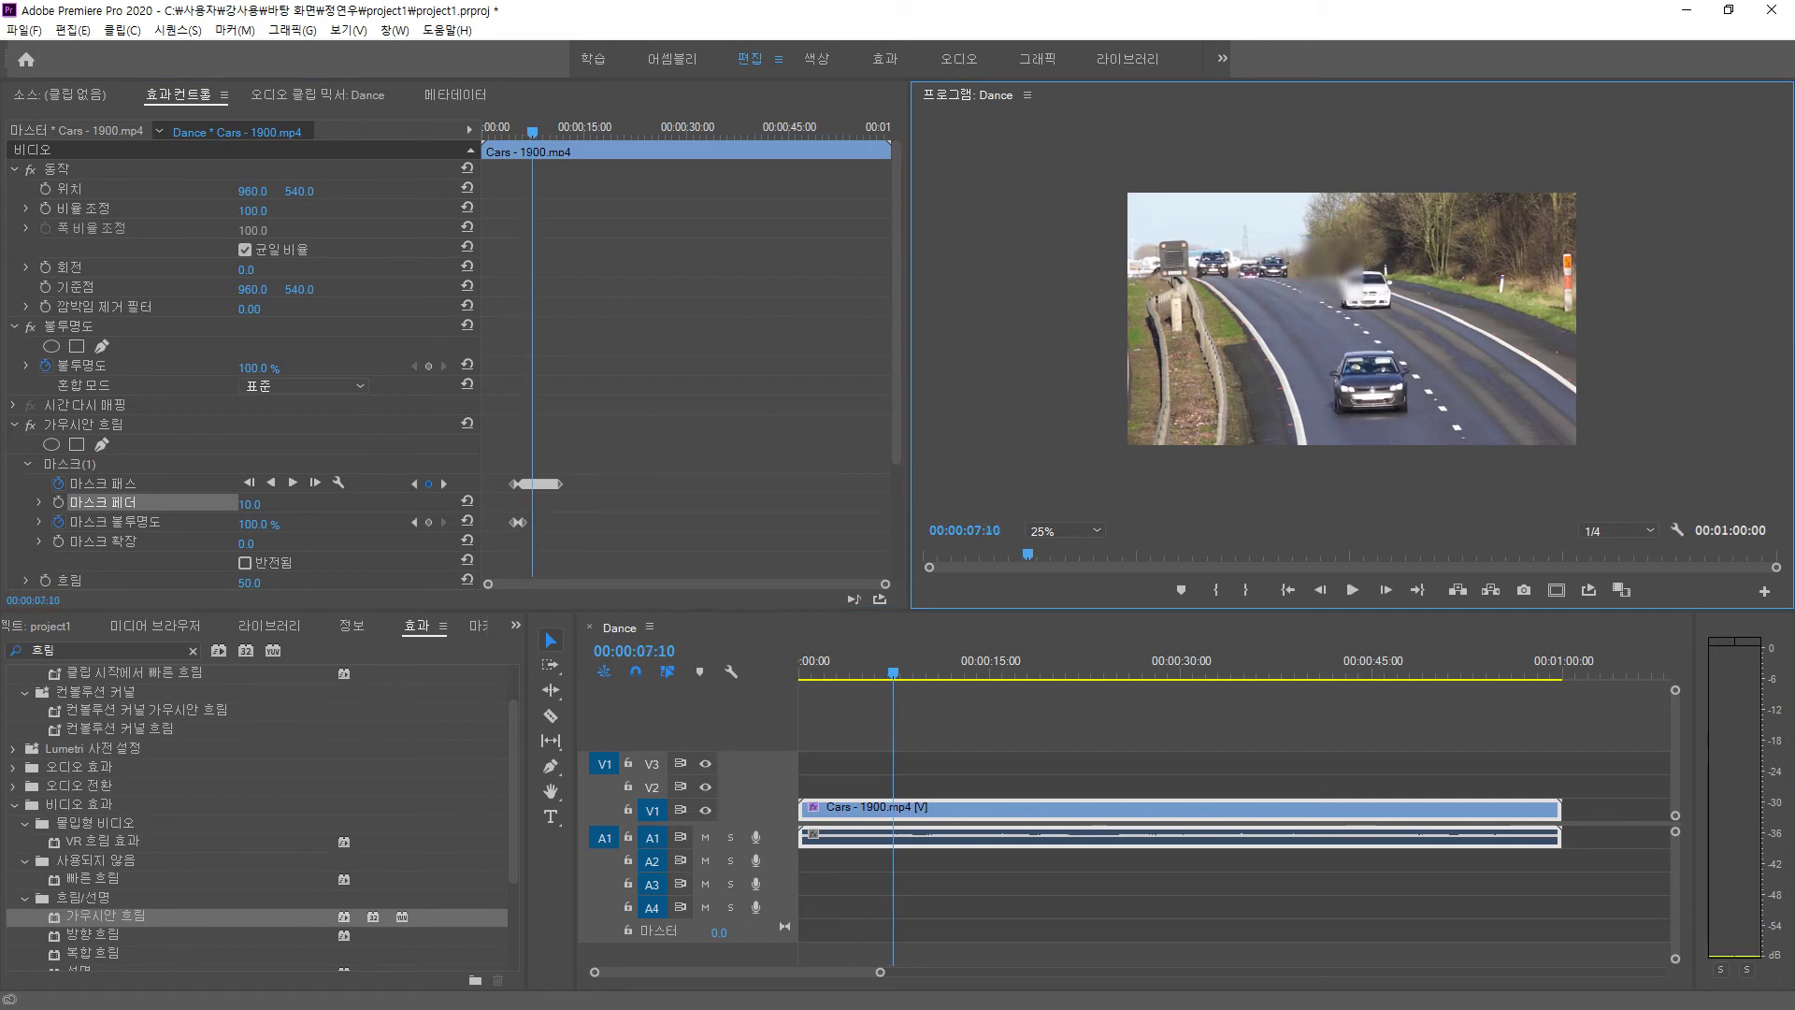
left_click(117, 503)
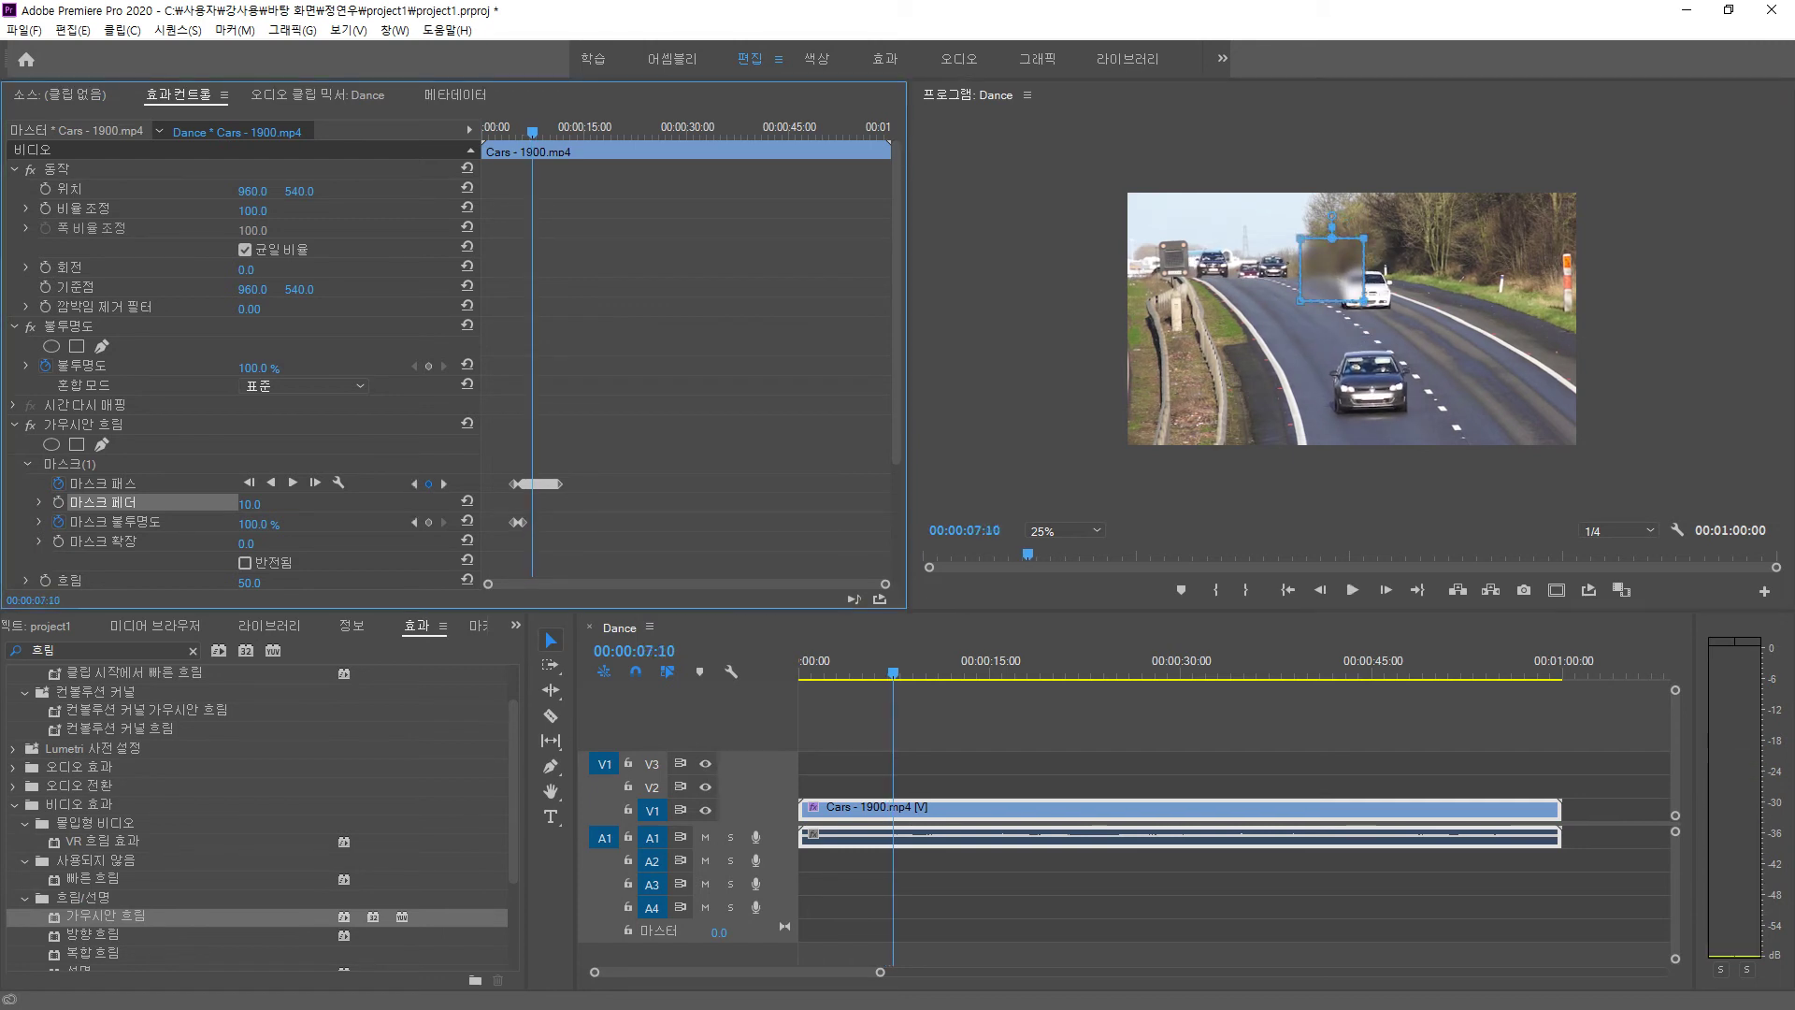
left_click_drag(1332, 271, 1366, 285)
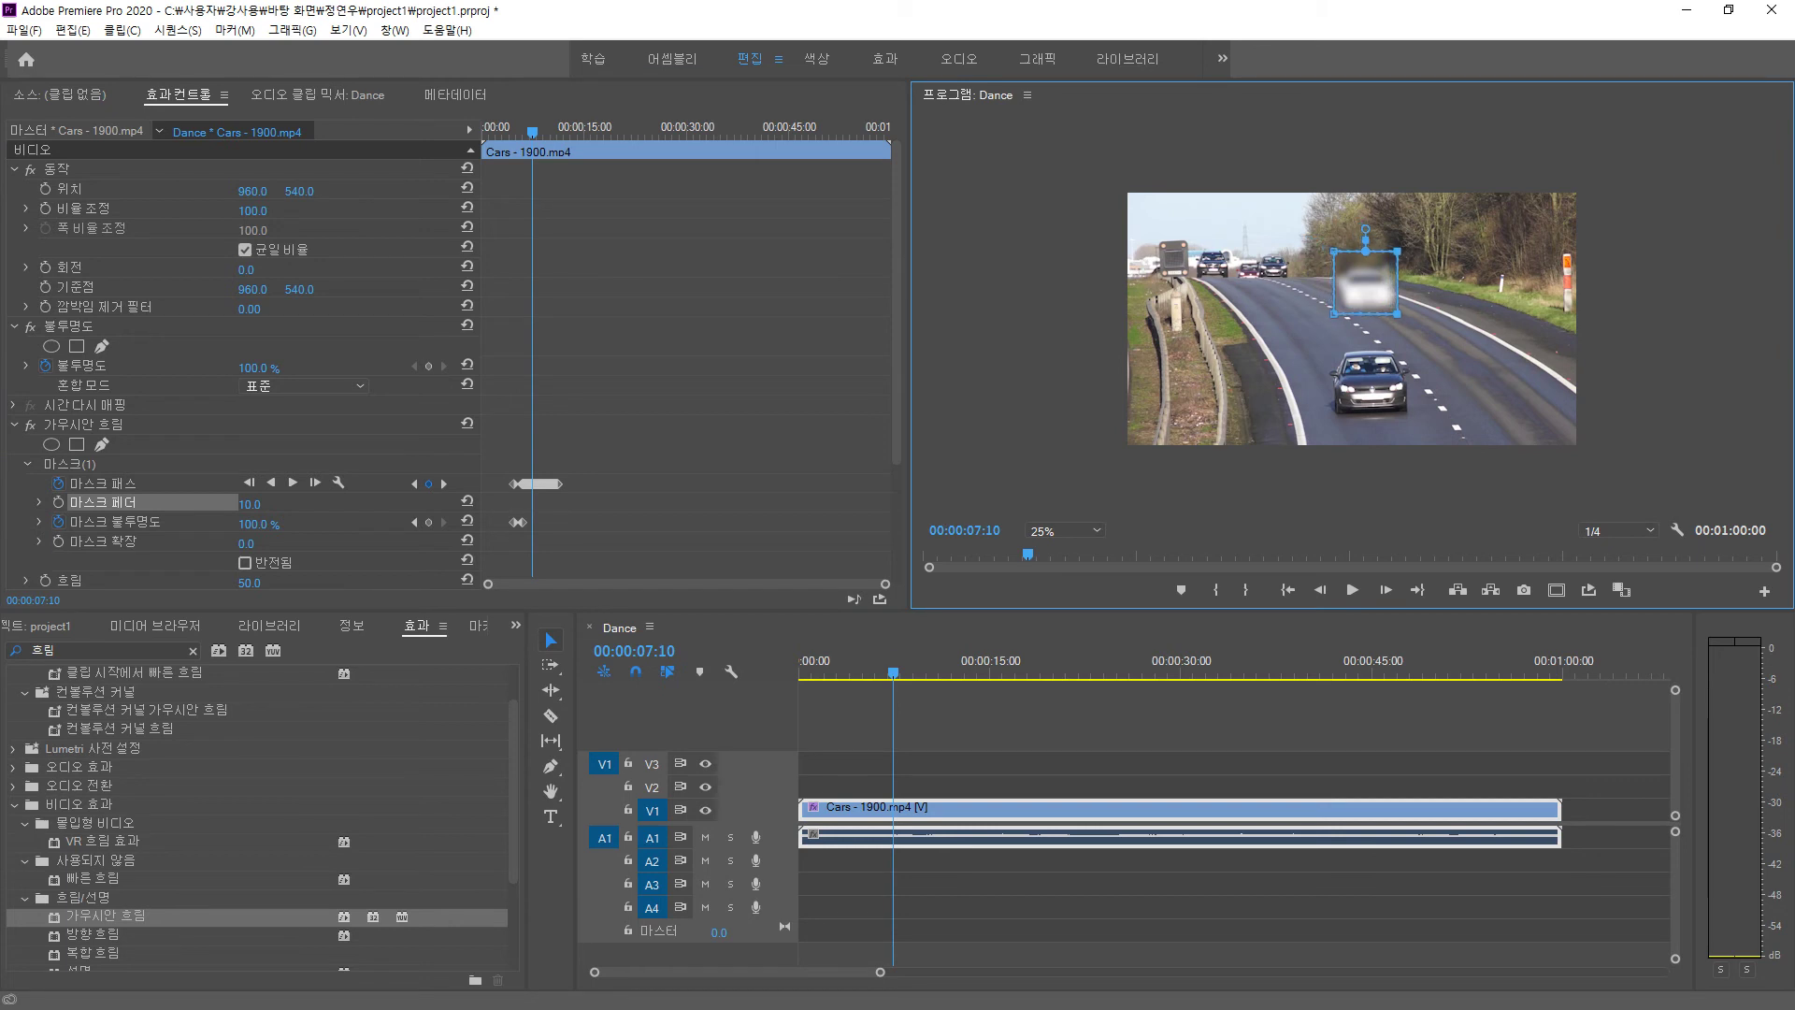
key("space")
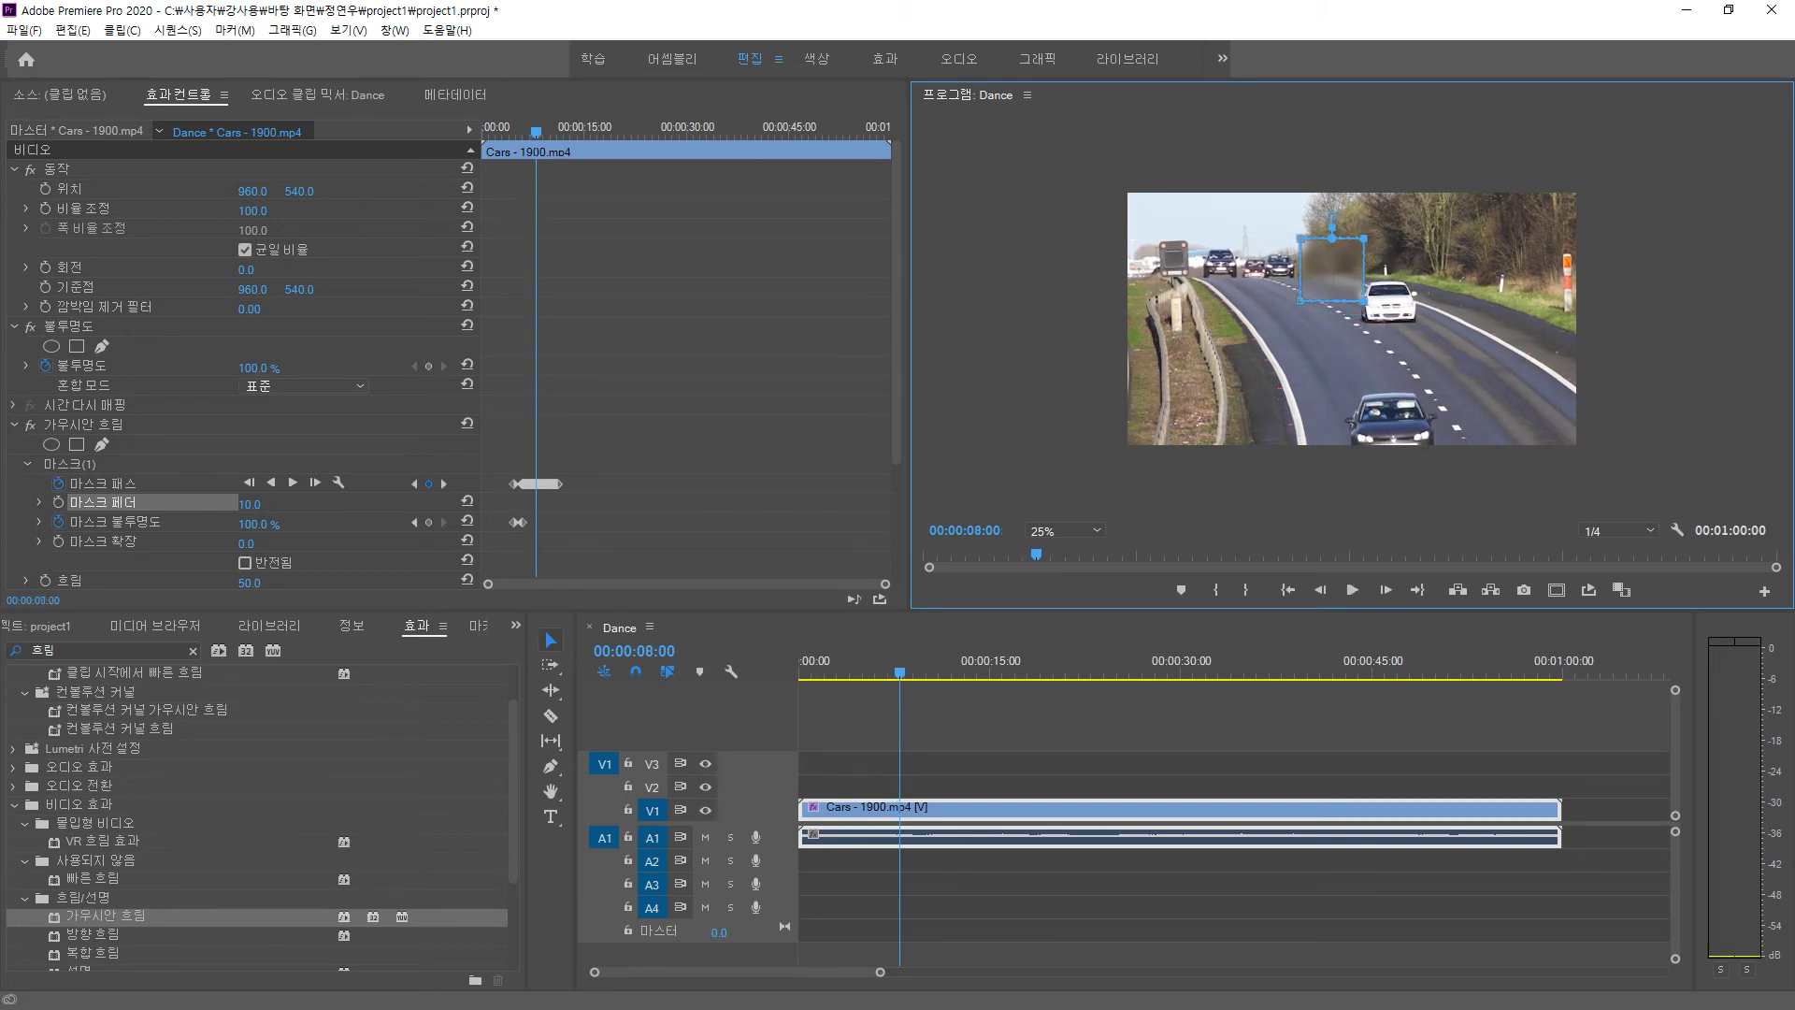
left_click_drag(1333, 271, 1393, 299)
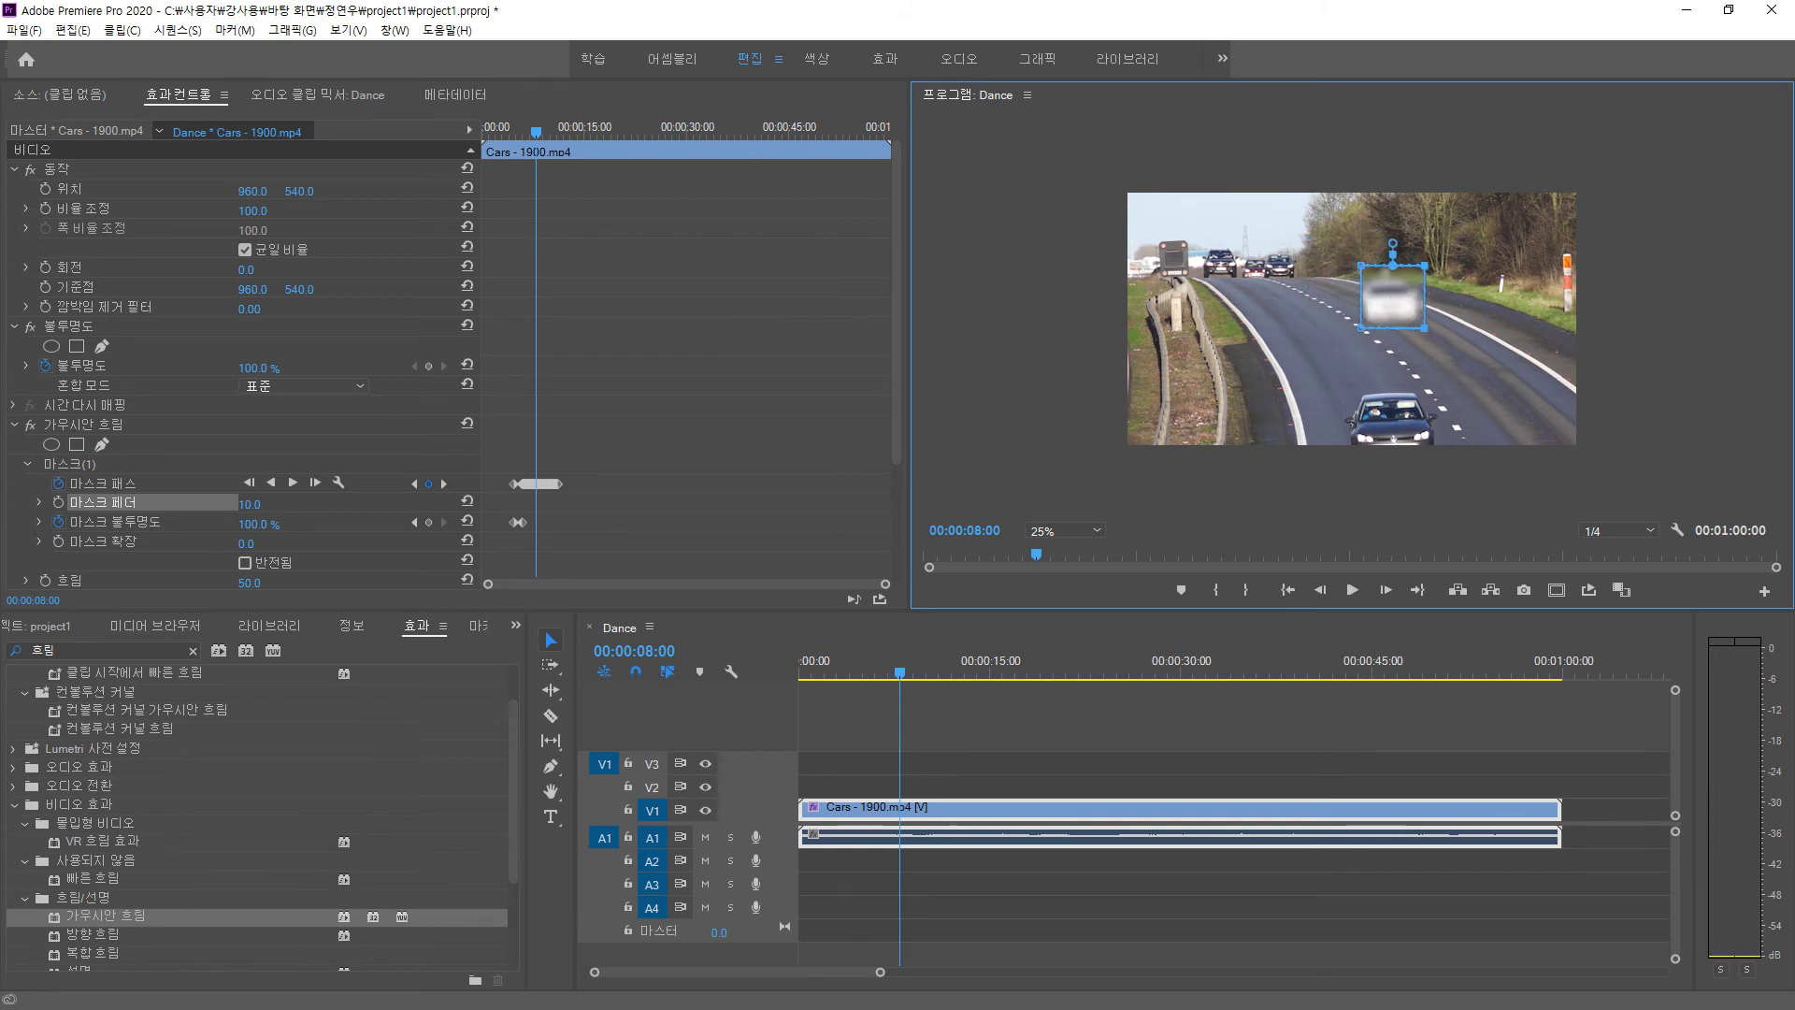
- Play on to check the blur, then recentre the mask on the white car at 00:00:07:00 and 00:00:07:19
key("space")
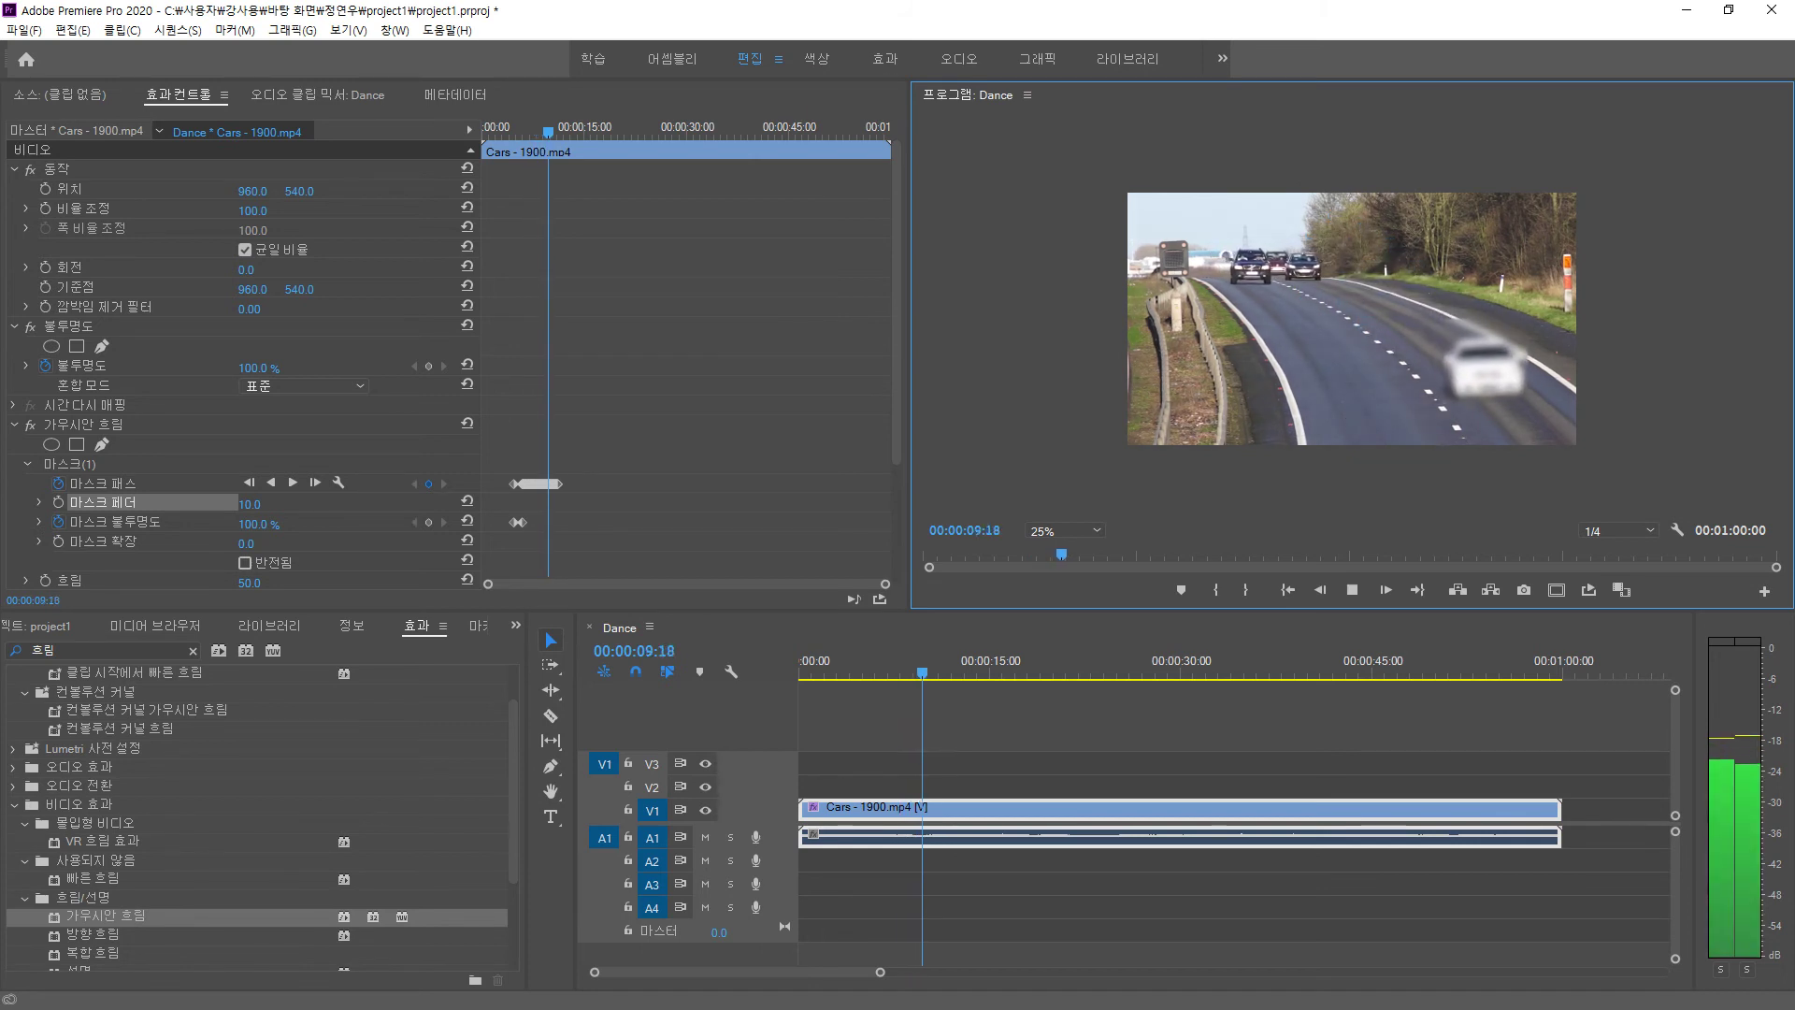
key("space")
left_click_drag(549, 132, 529, 131)
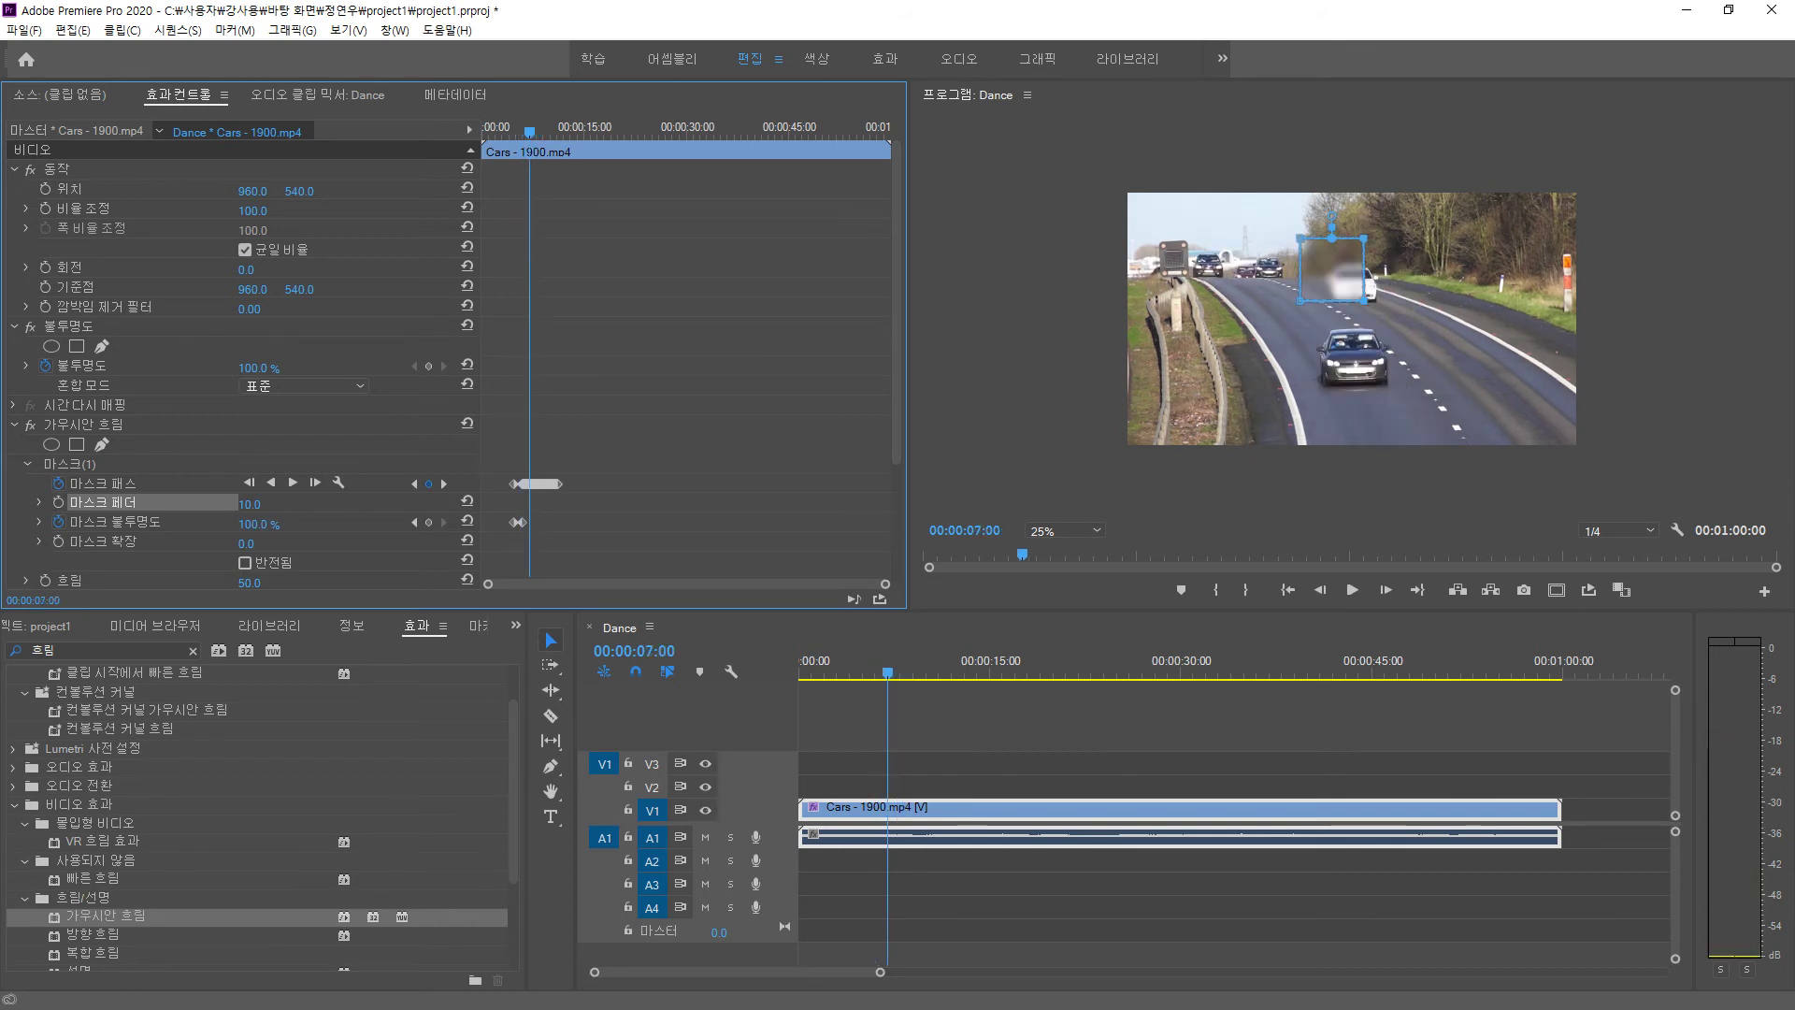
left_click_drag(1334, 273, 1353, 280)
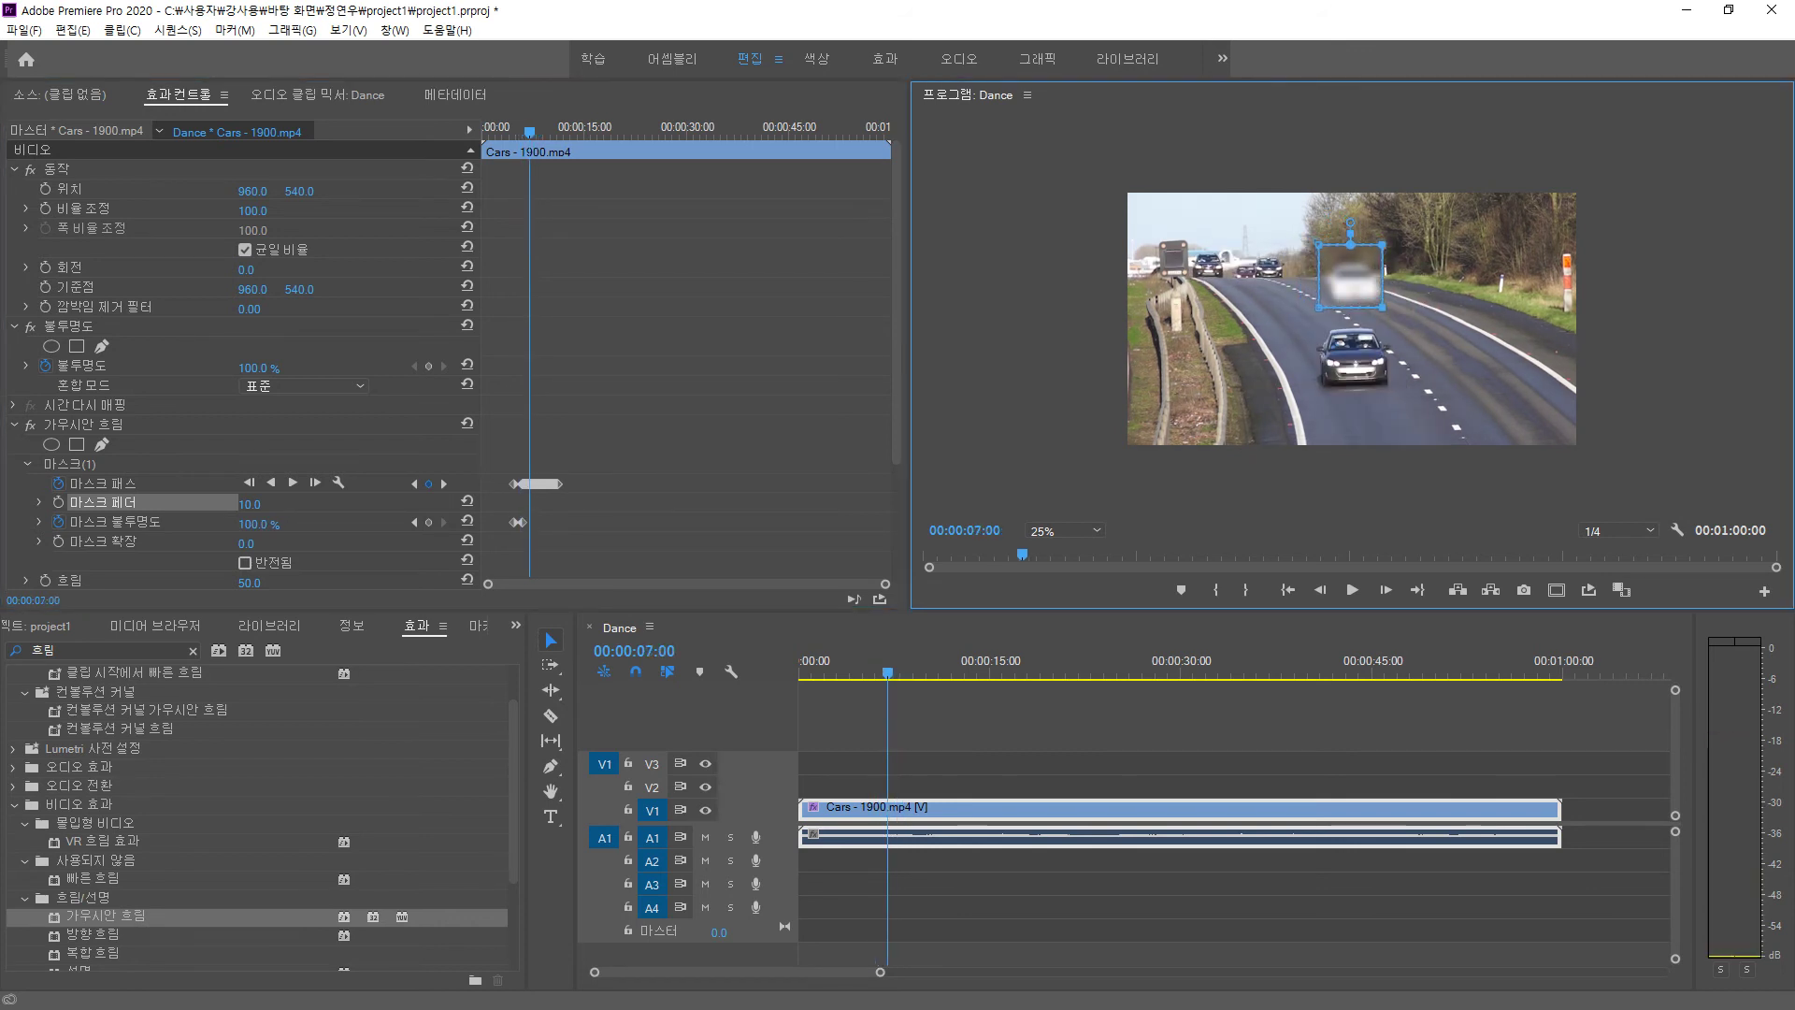
left_click_drag(529, 132, 534, 132)
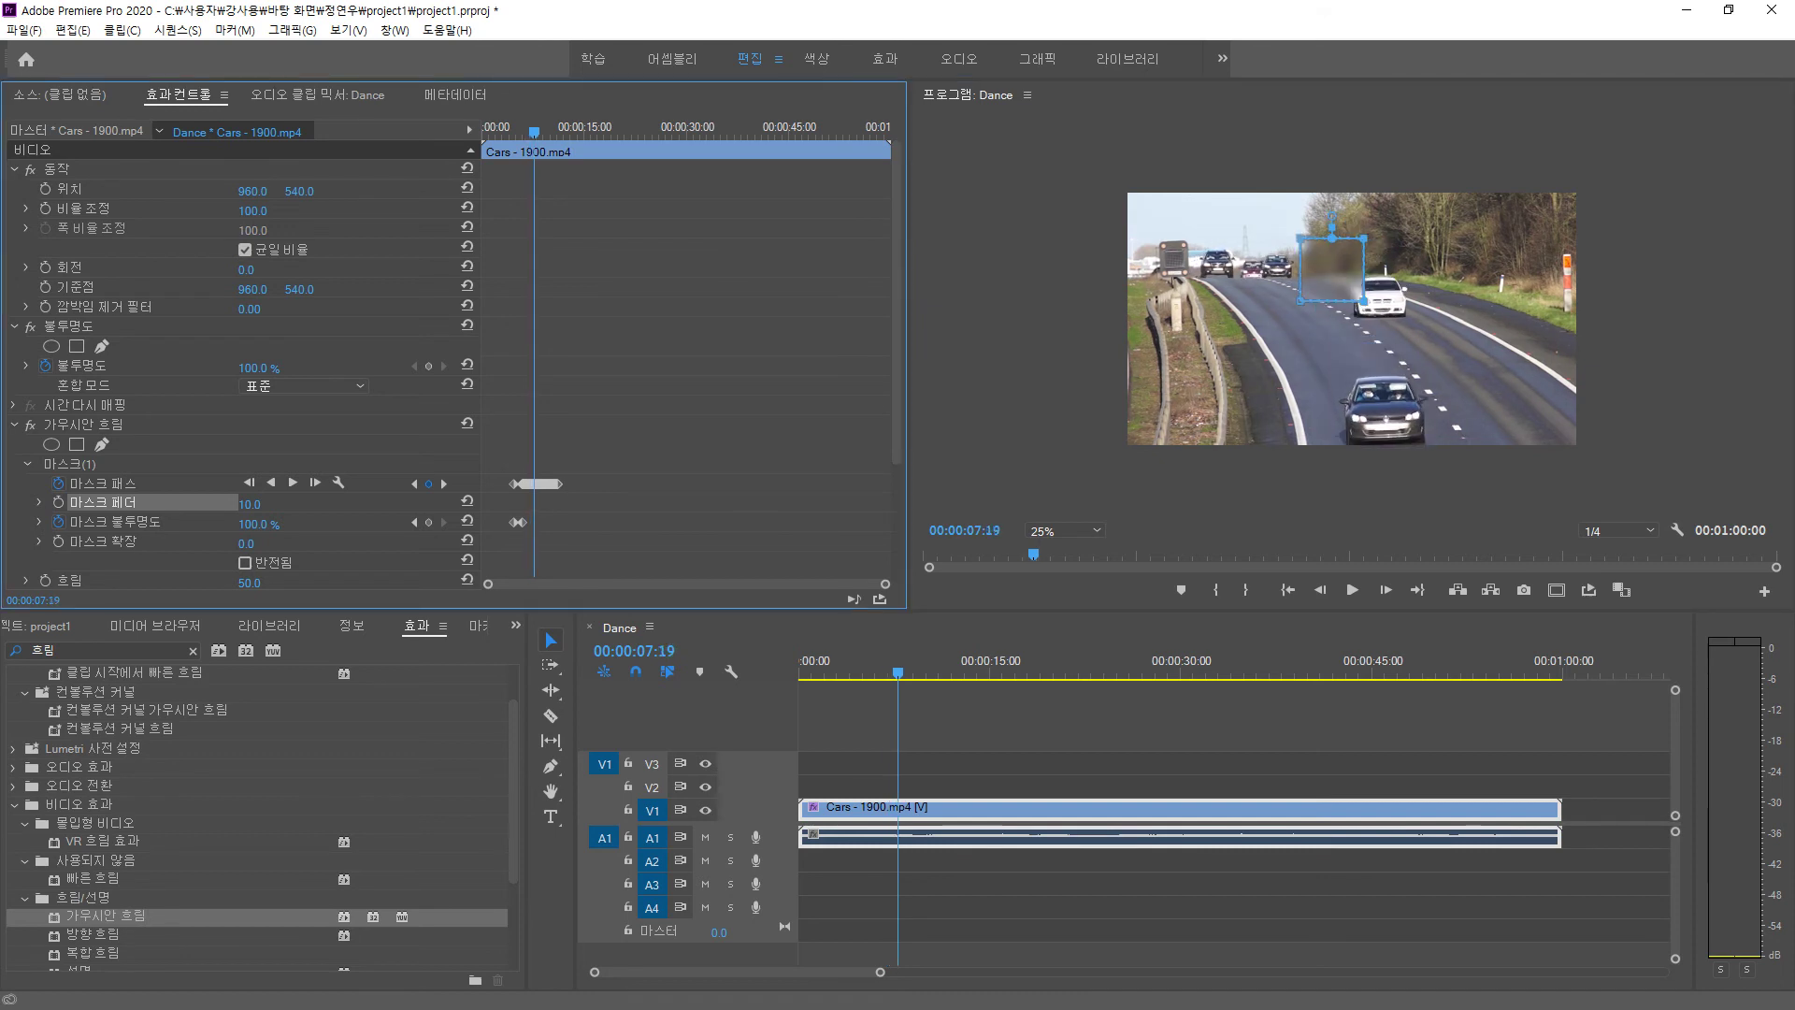
left_click_drag(1332, 270, 1381, 290)
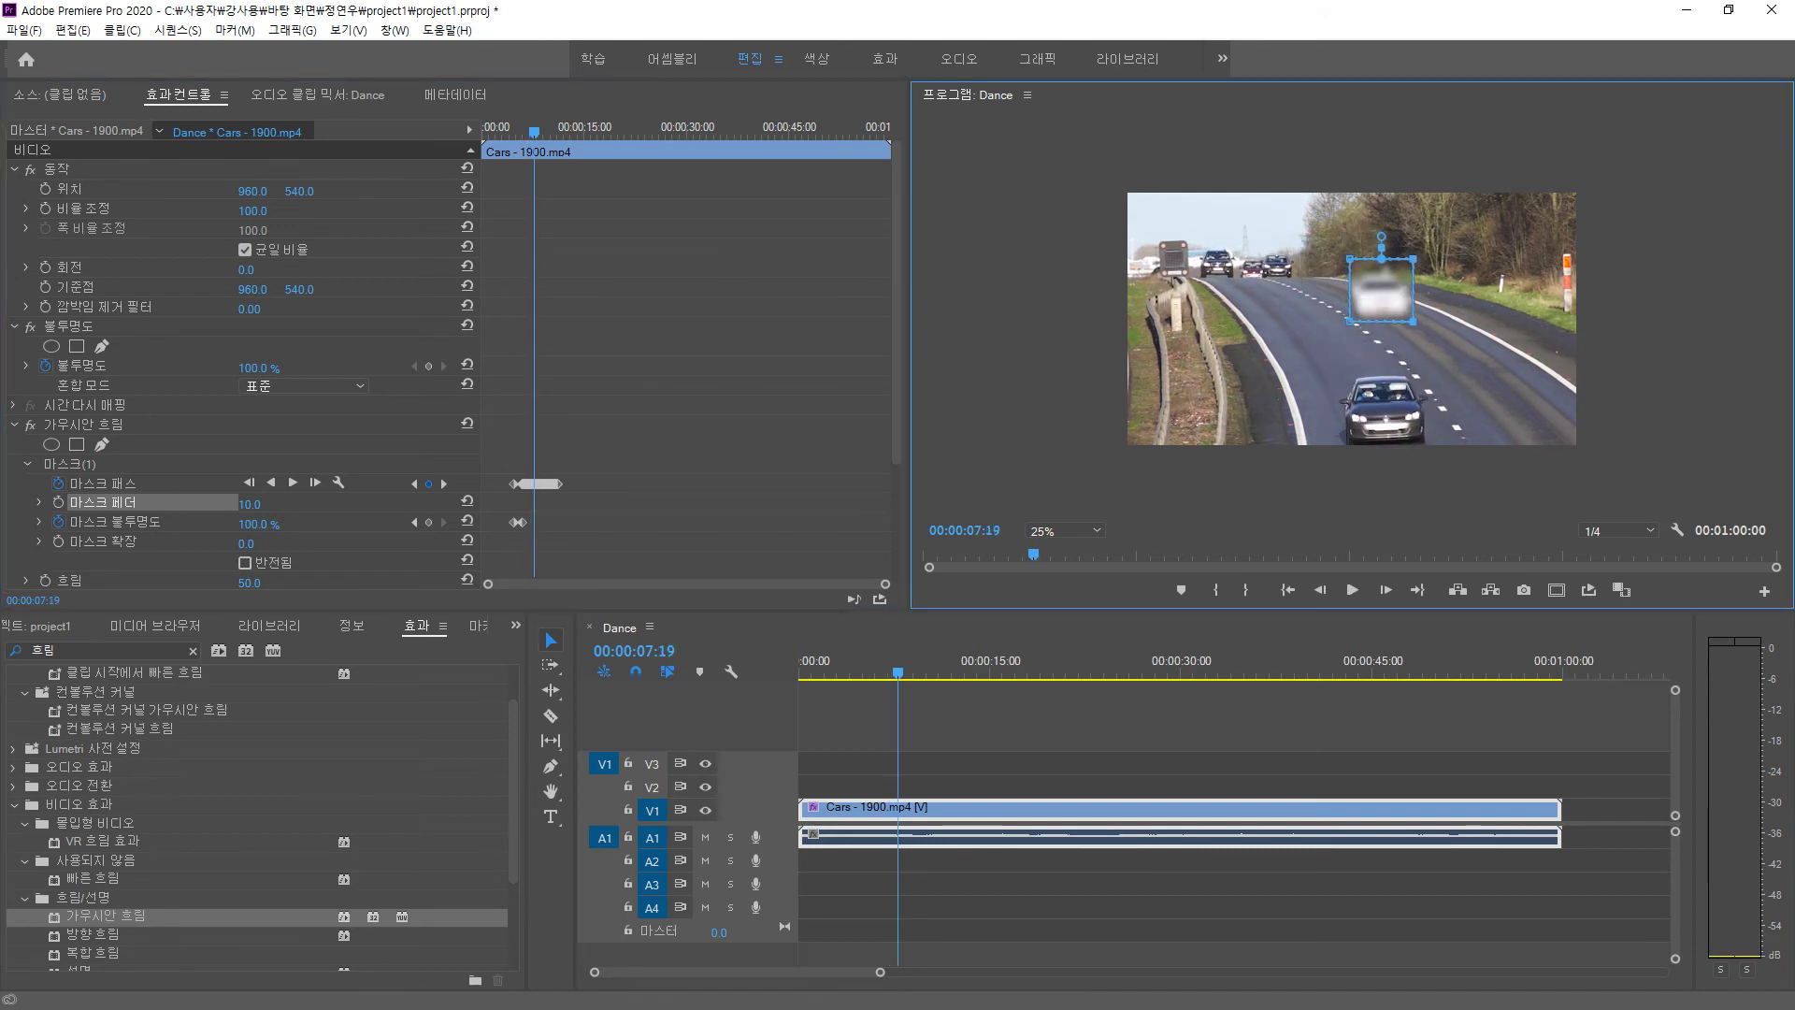
- Reposition the mask over the white car on the consecutive frames 00:00:07:13 and 00:00:07:14
left_click_drag(534, 131, 534, 132)
left_click_drag(1332, 270, 1373, 290)
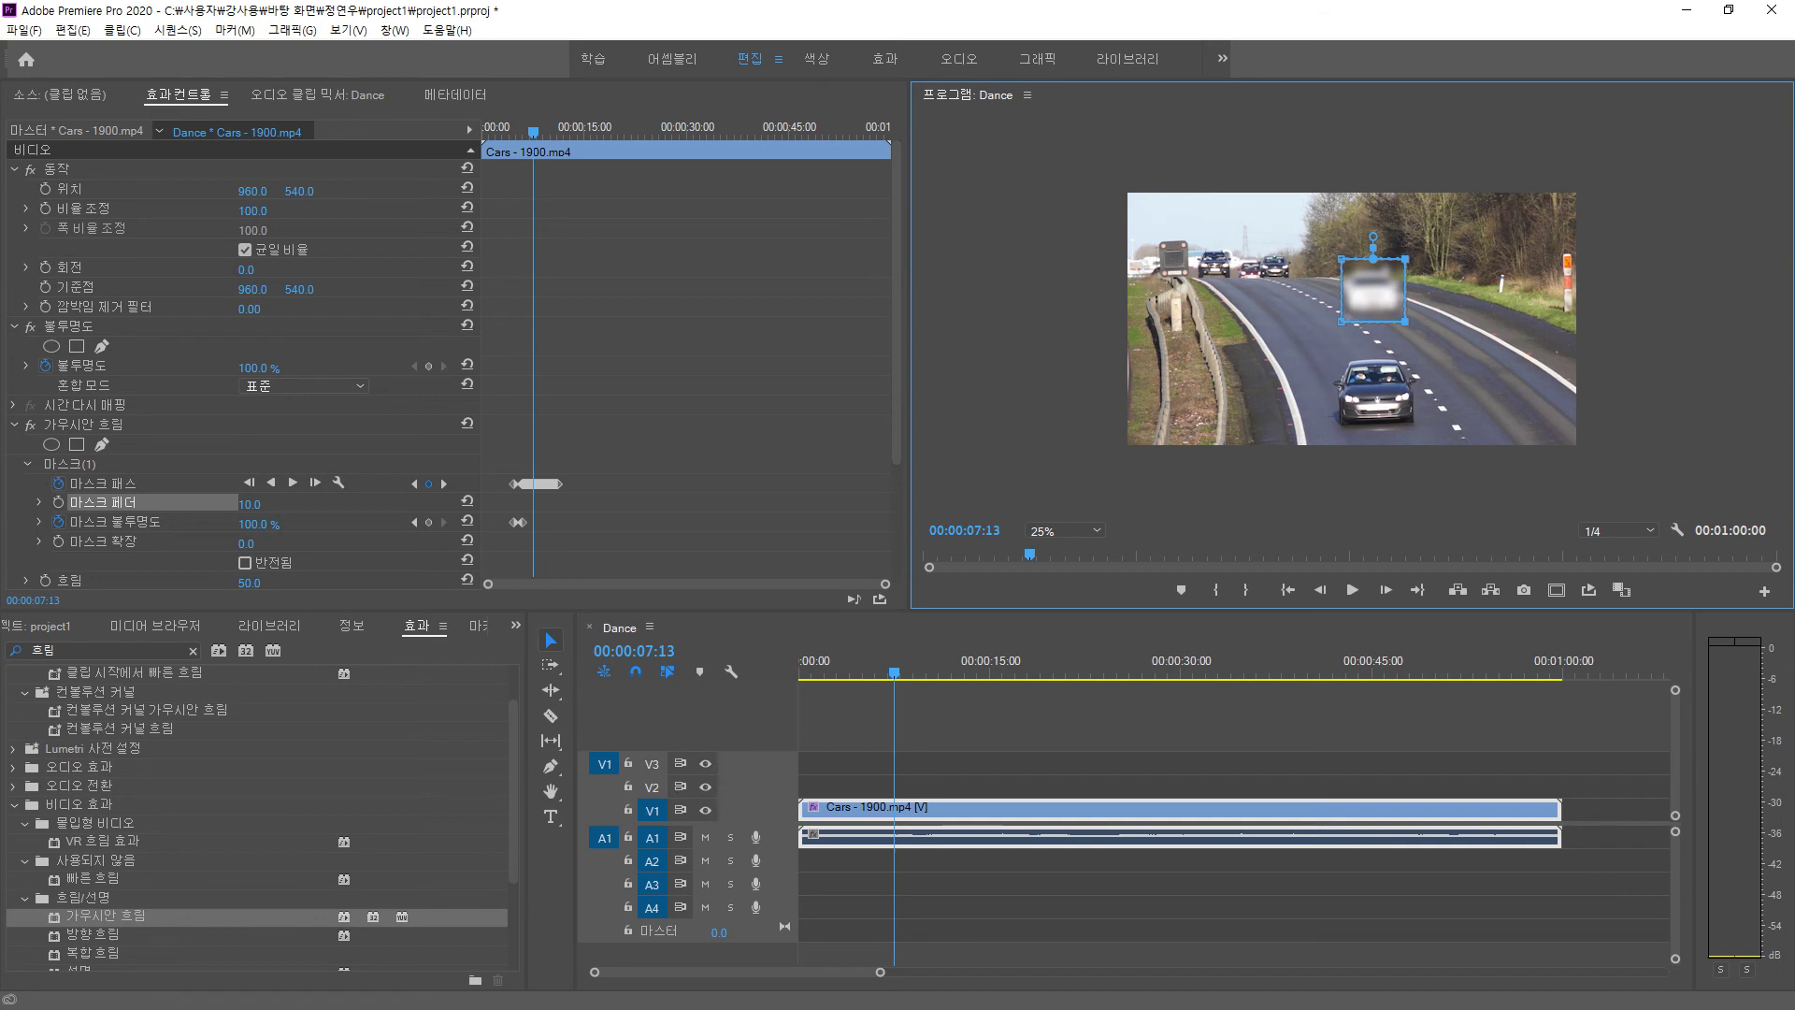
left_click(935, 635)
key("Right")
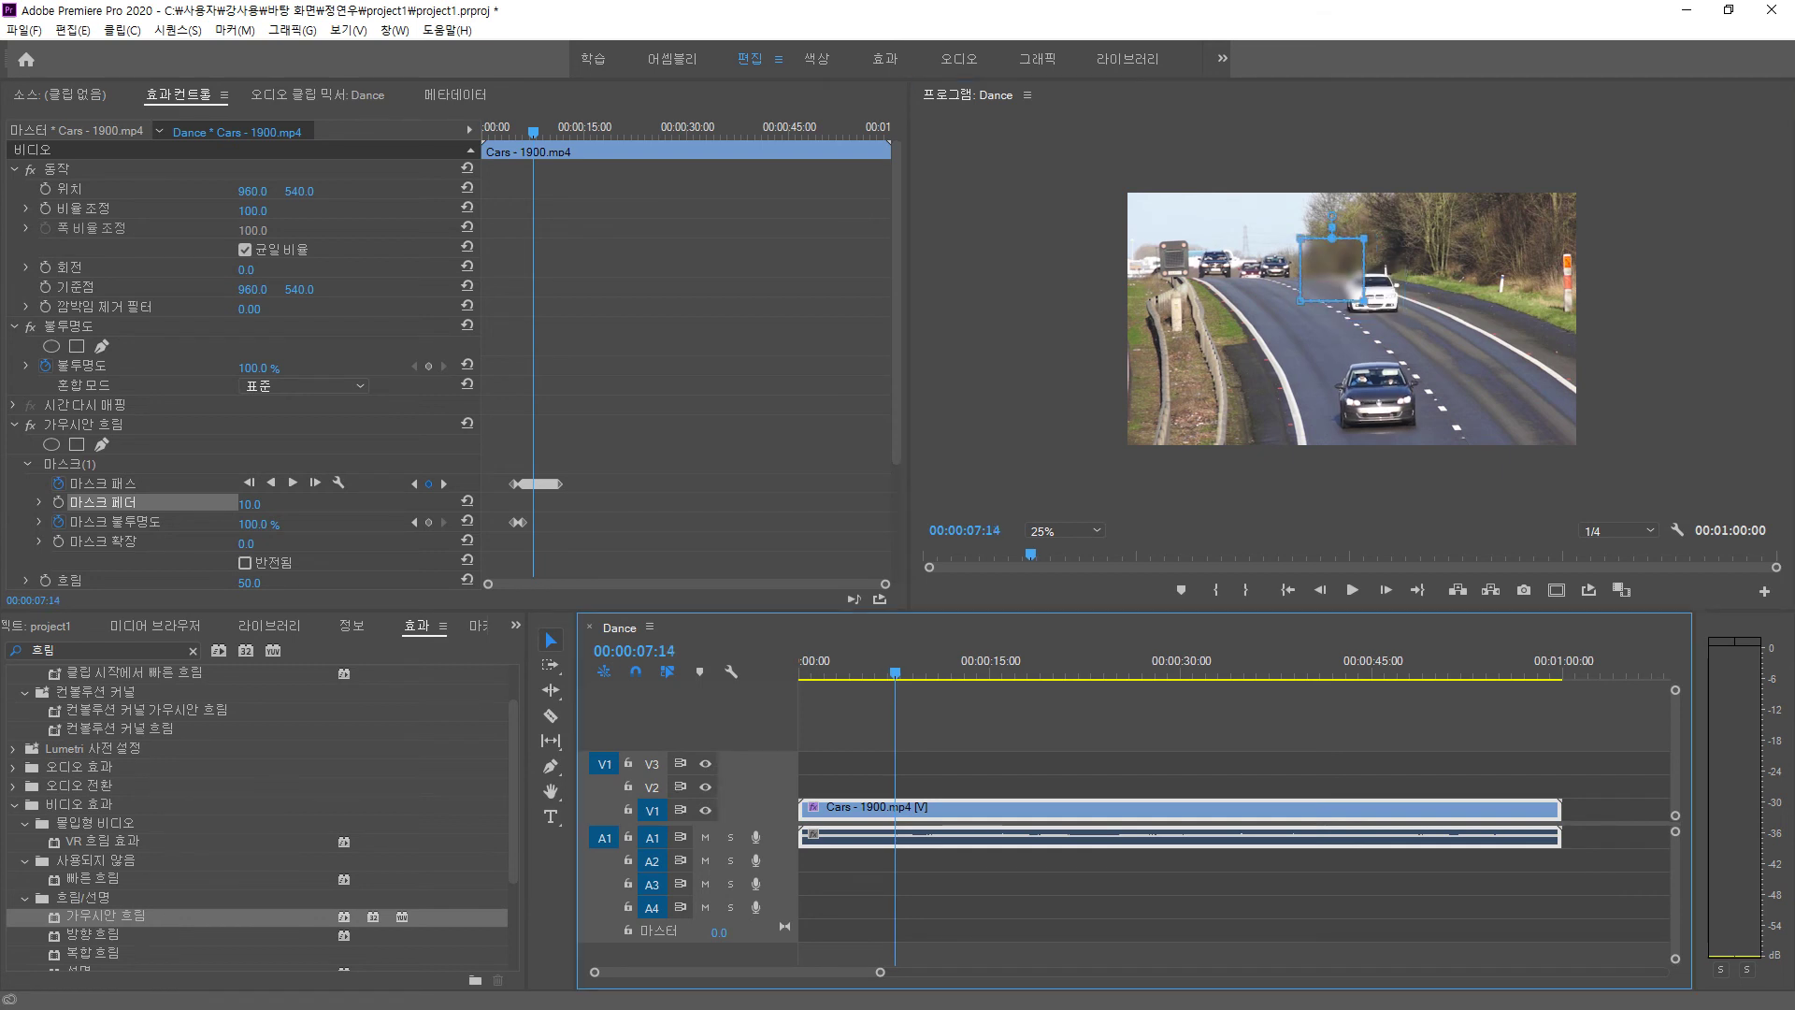
left_click_drag(1332, 270, 1369, 286)
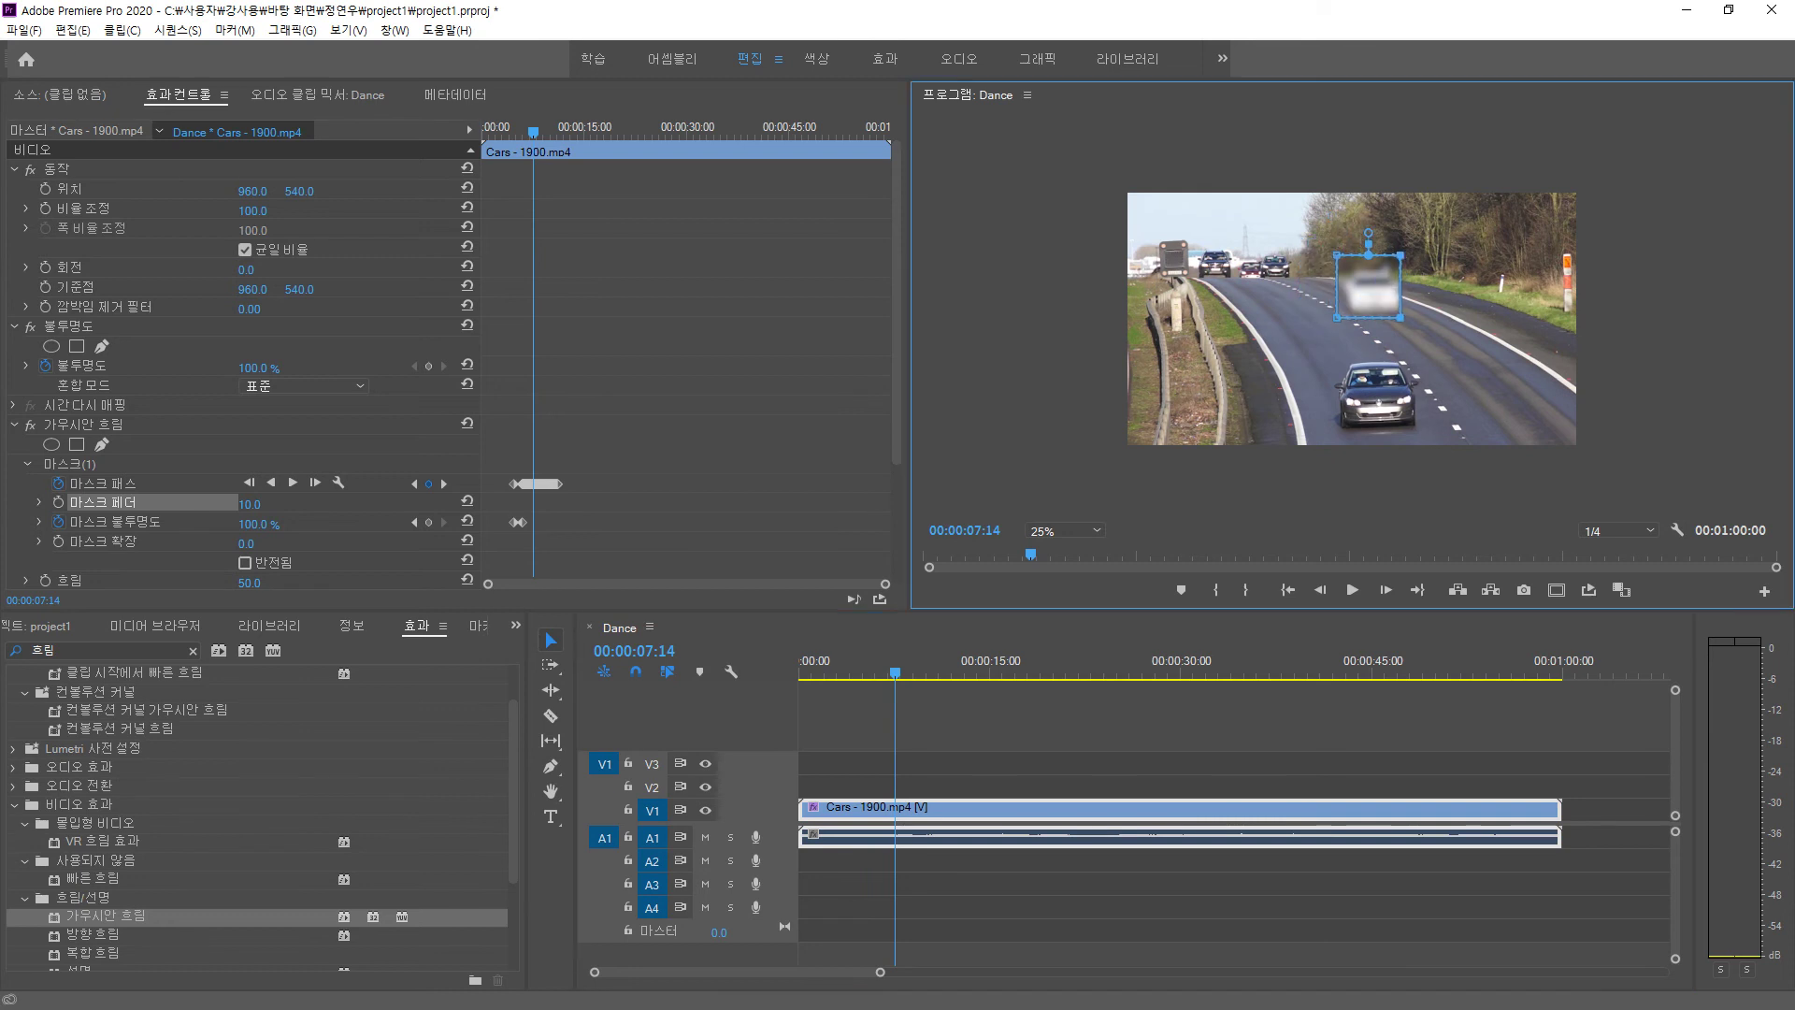
- Advance to 00:00:07:15, reselect the Cars - 1900.mp4 clip and its mask path, and move the mask over the white car
left_click(1120, 731)
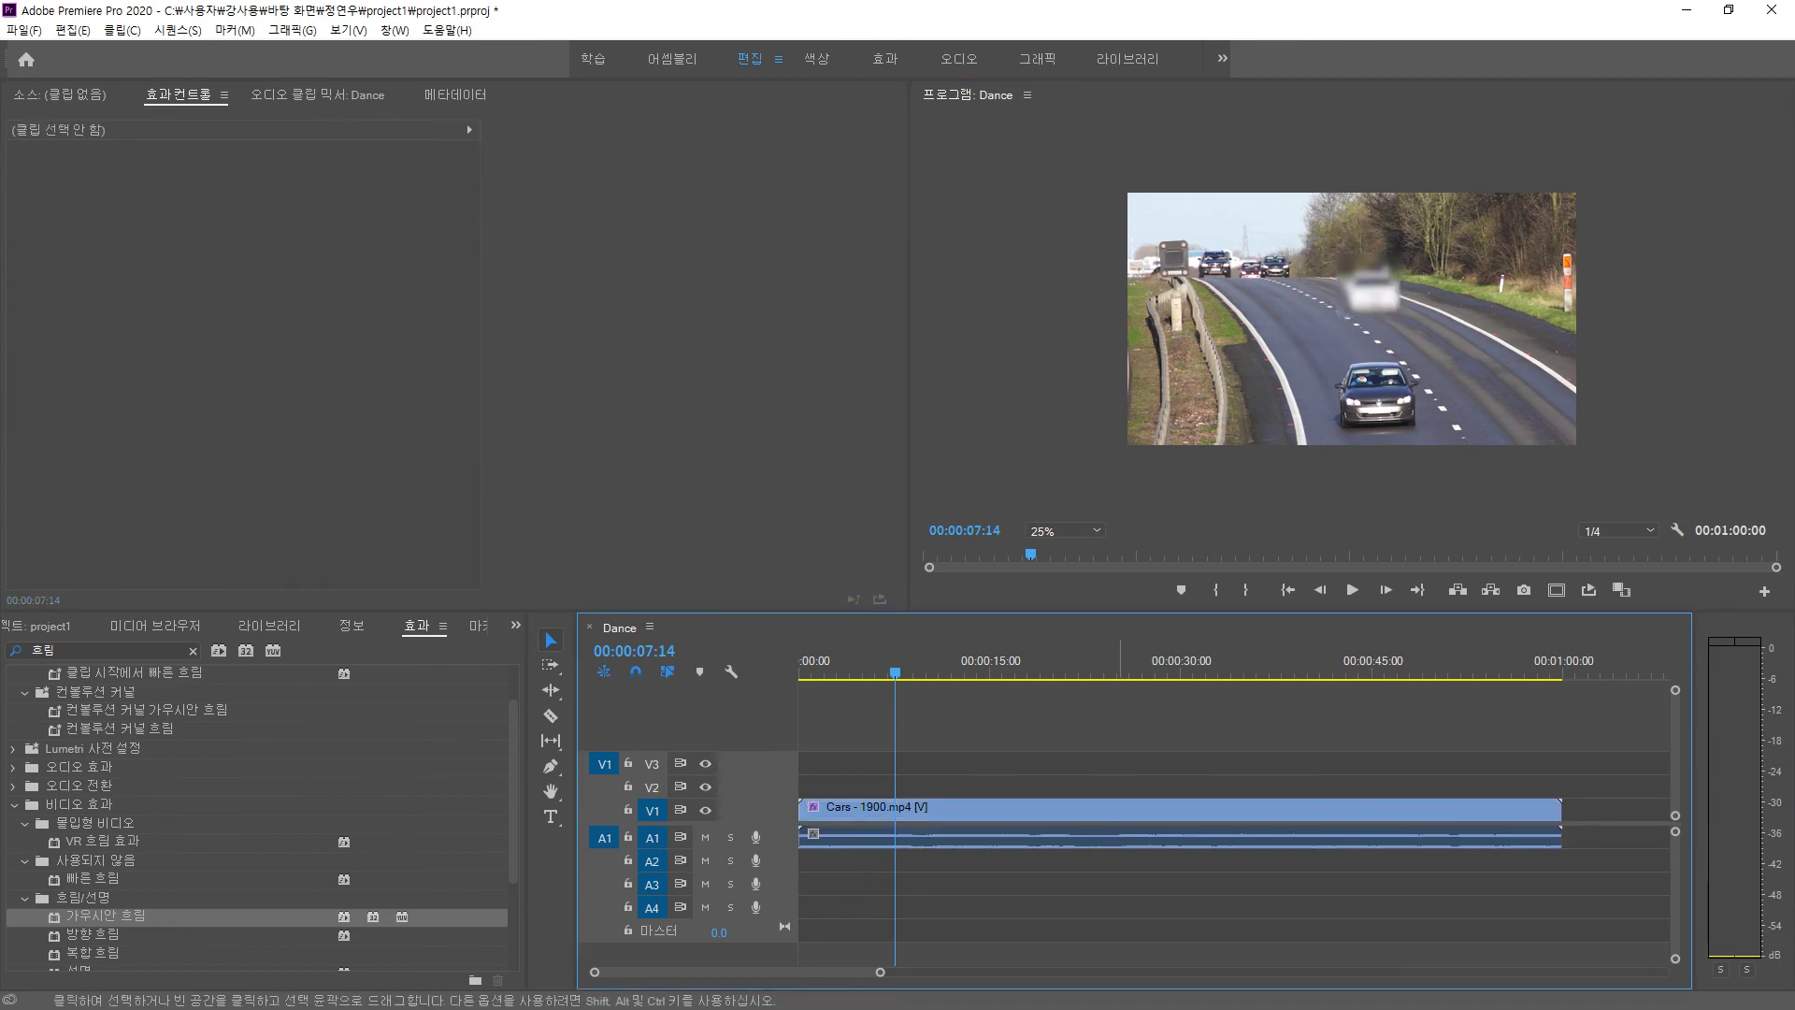
key("Right")
left_click(1356, 288)
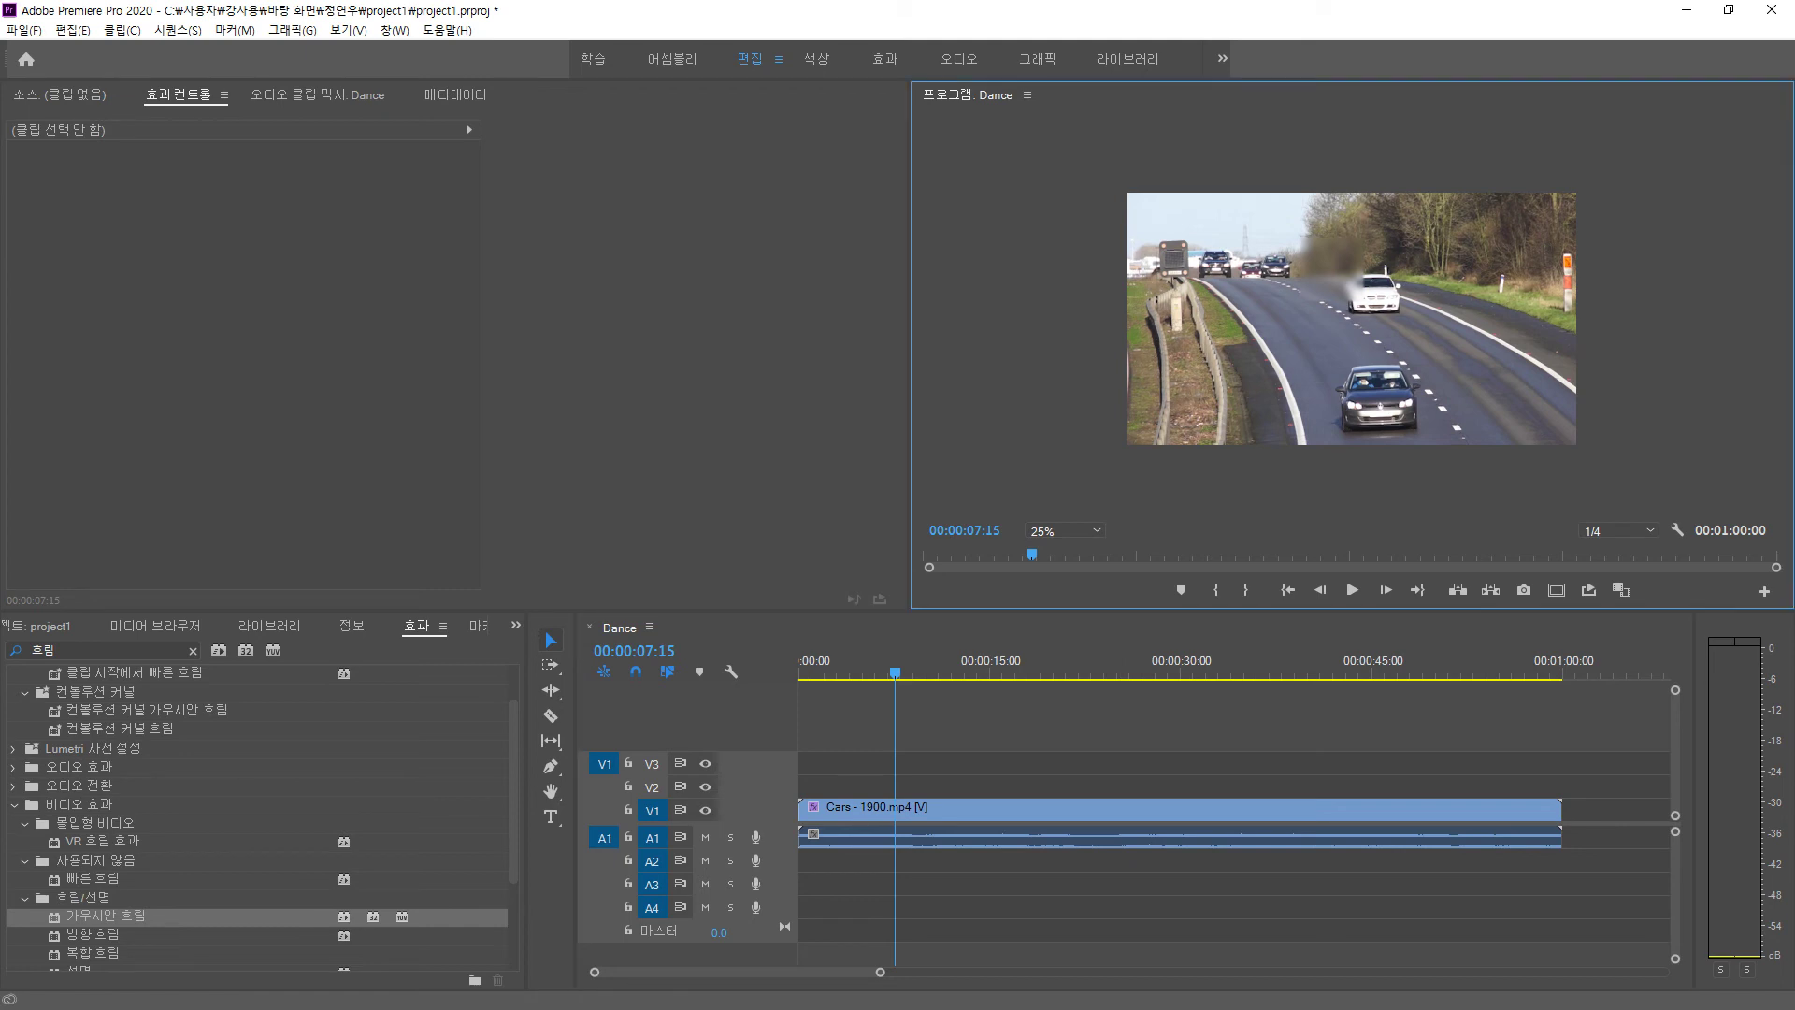
left_click(179, 95)
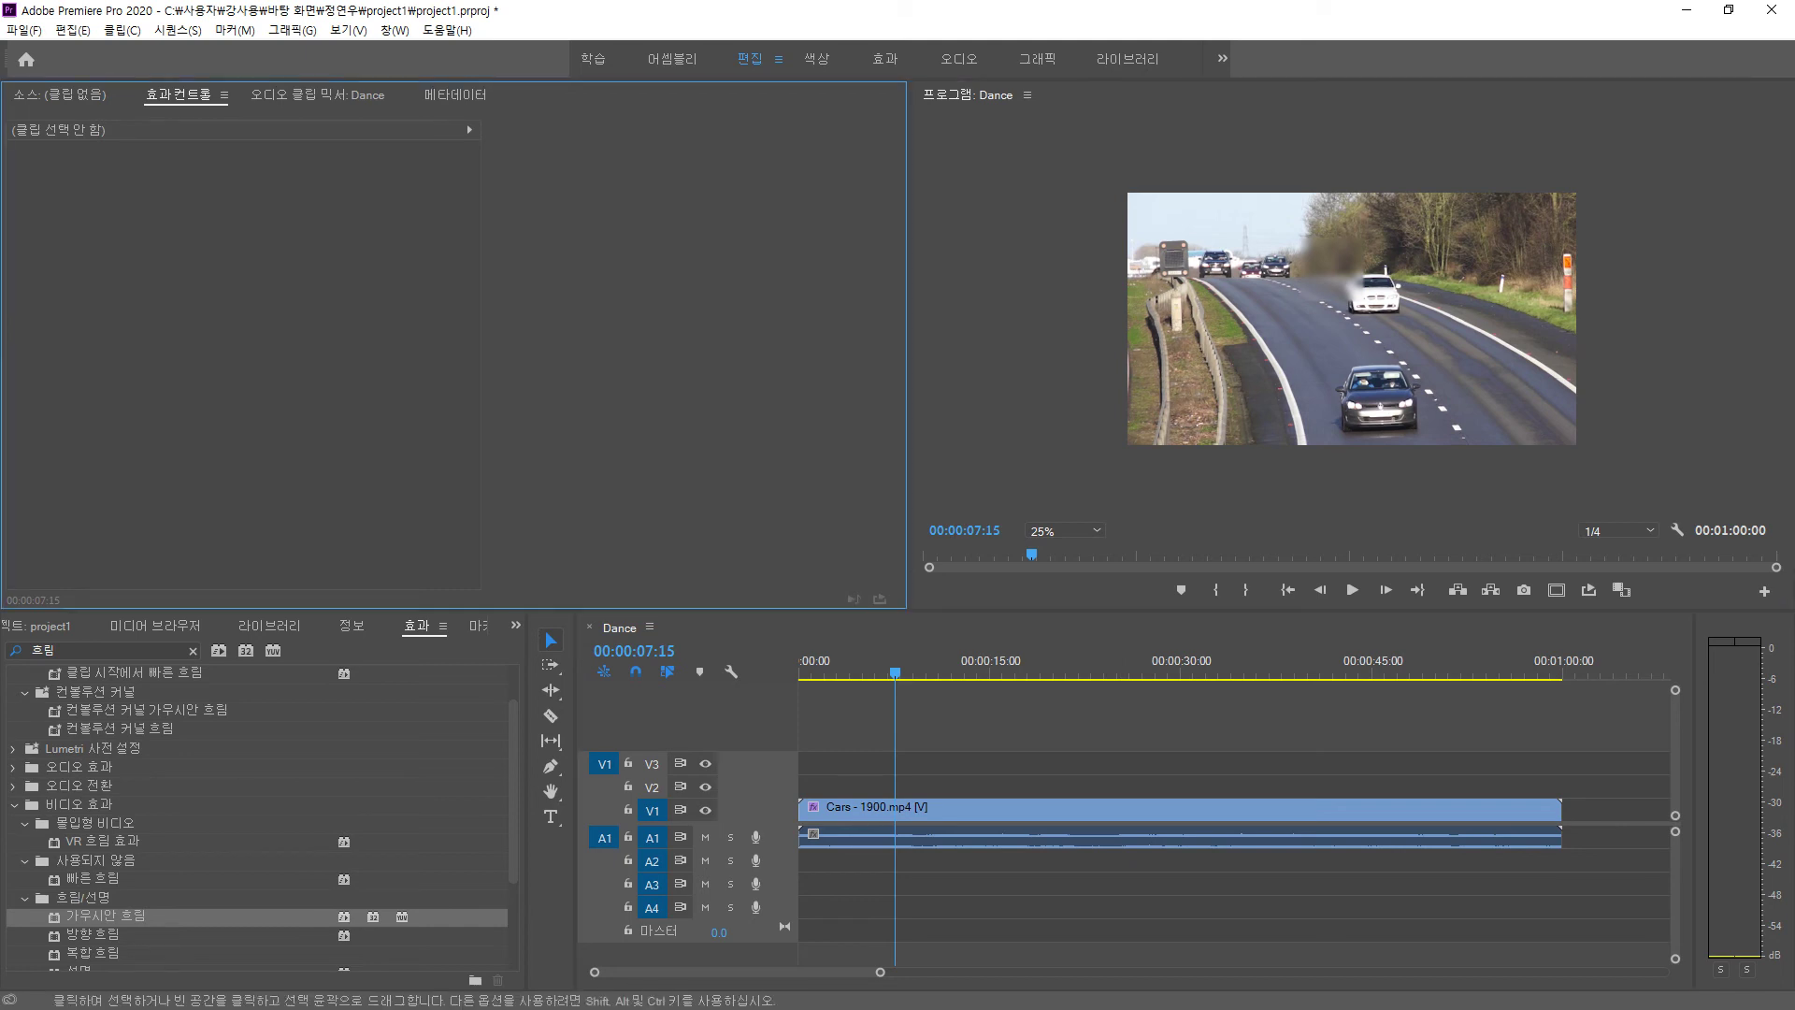
left_click(945, 810)
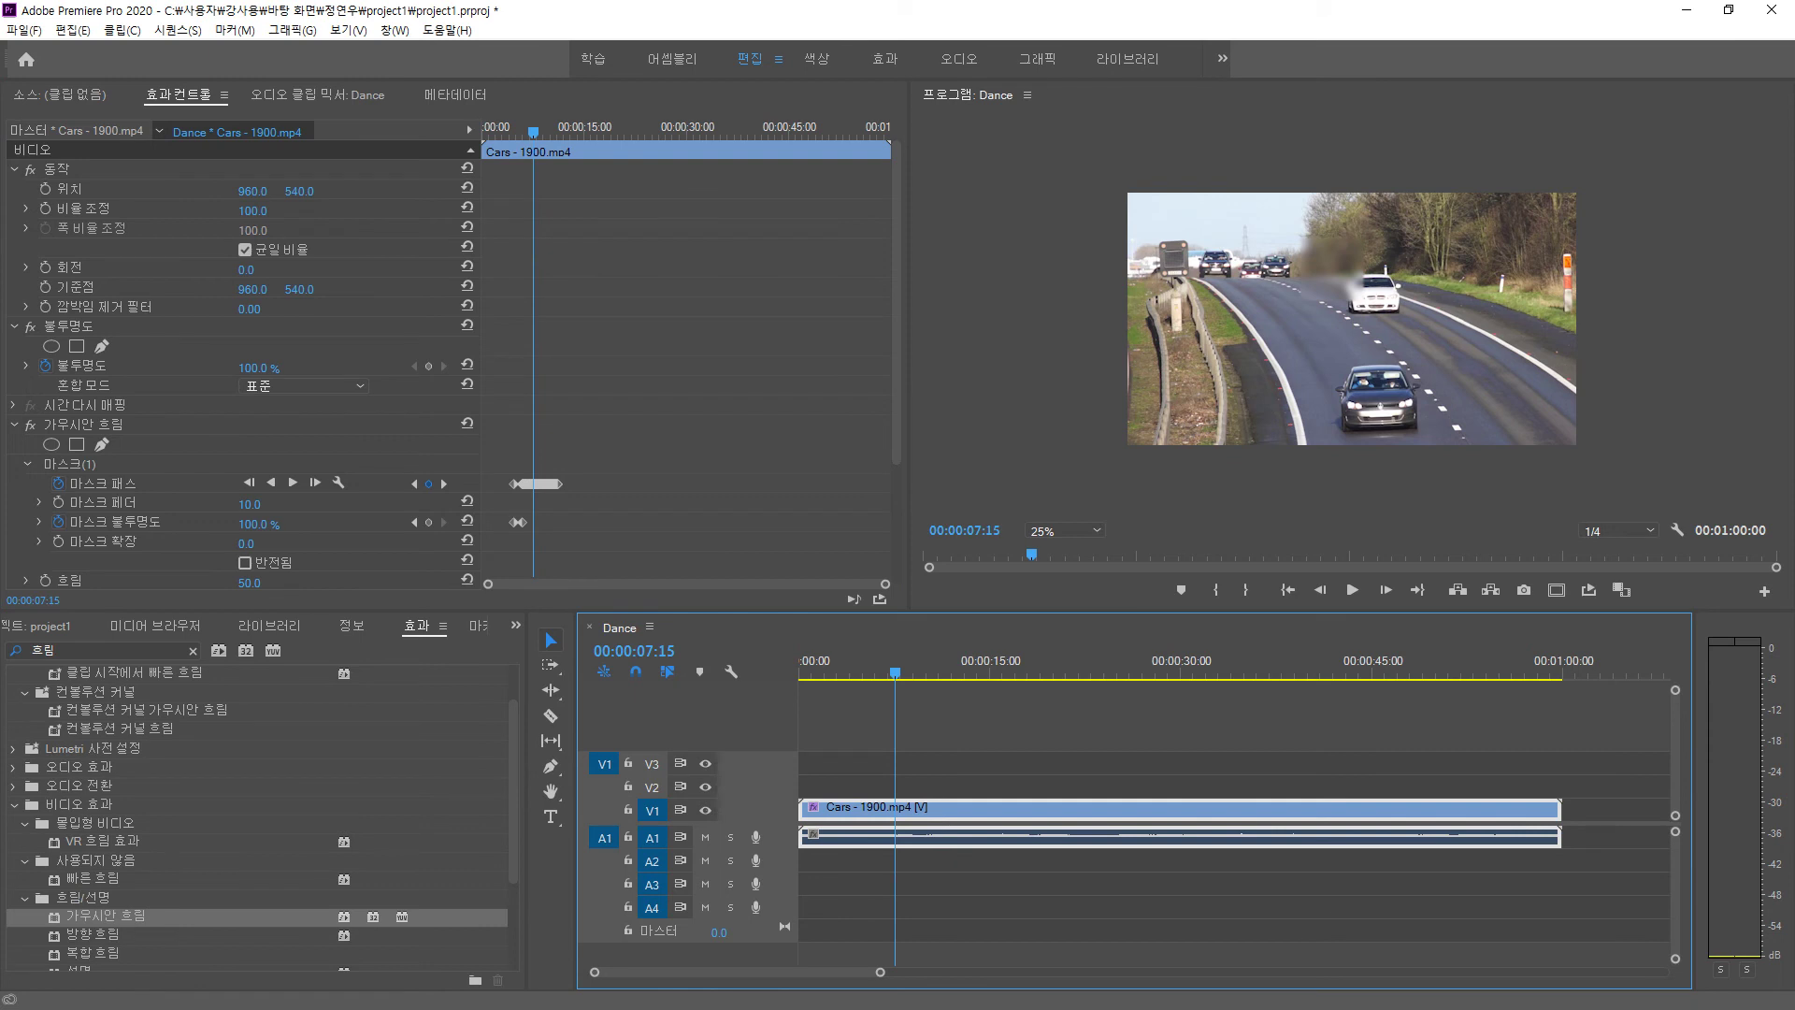
left_click(105, 483)
left_click_drag(1332, 270, 1376, 286)
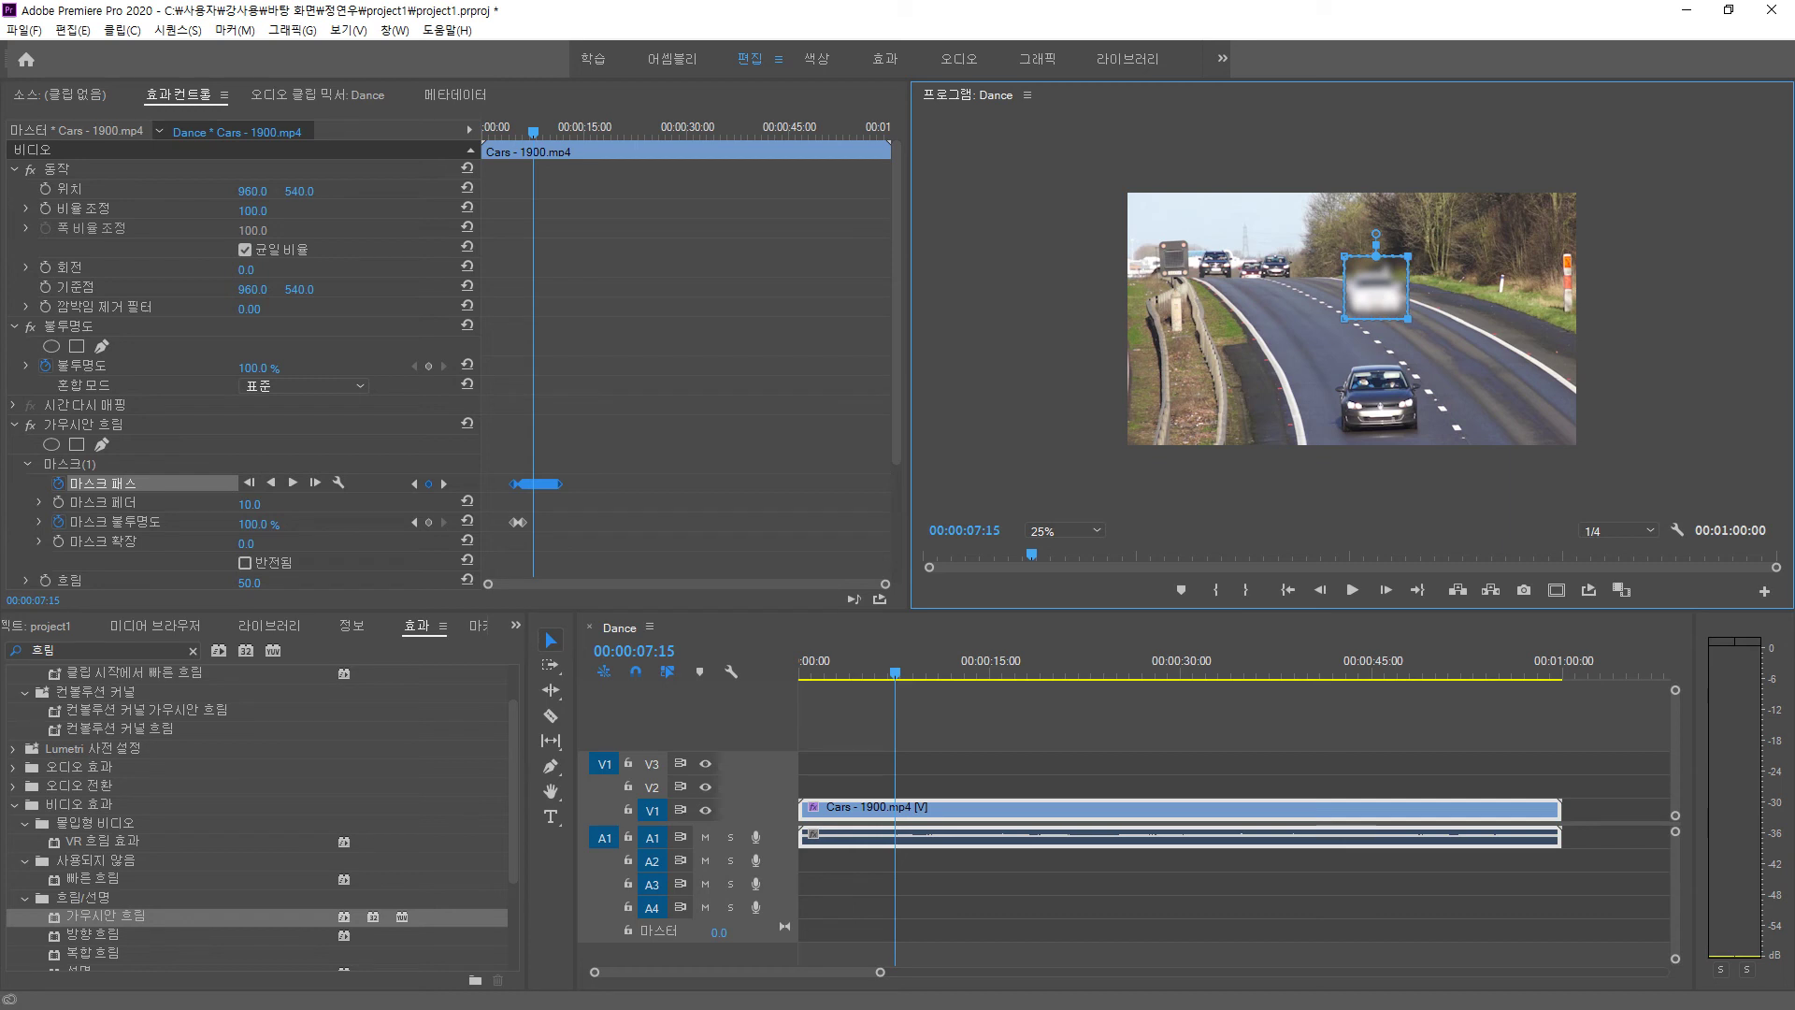
- Go to 00:00:07:23 and move the mask over the white car
left_click(549, 132)
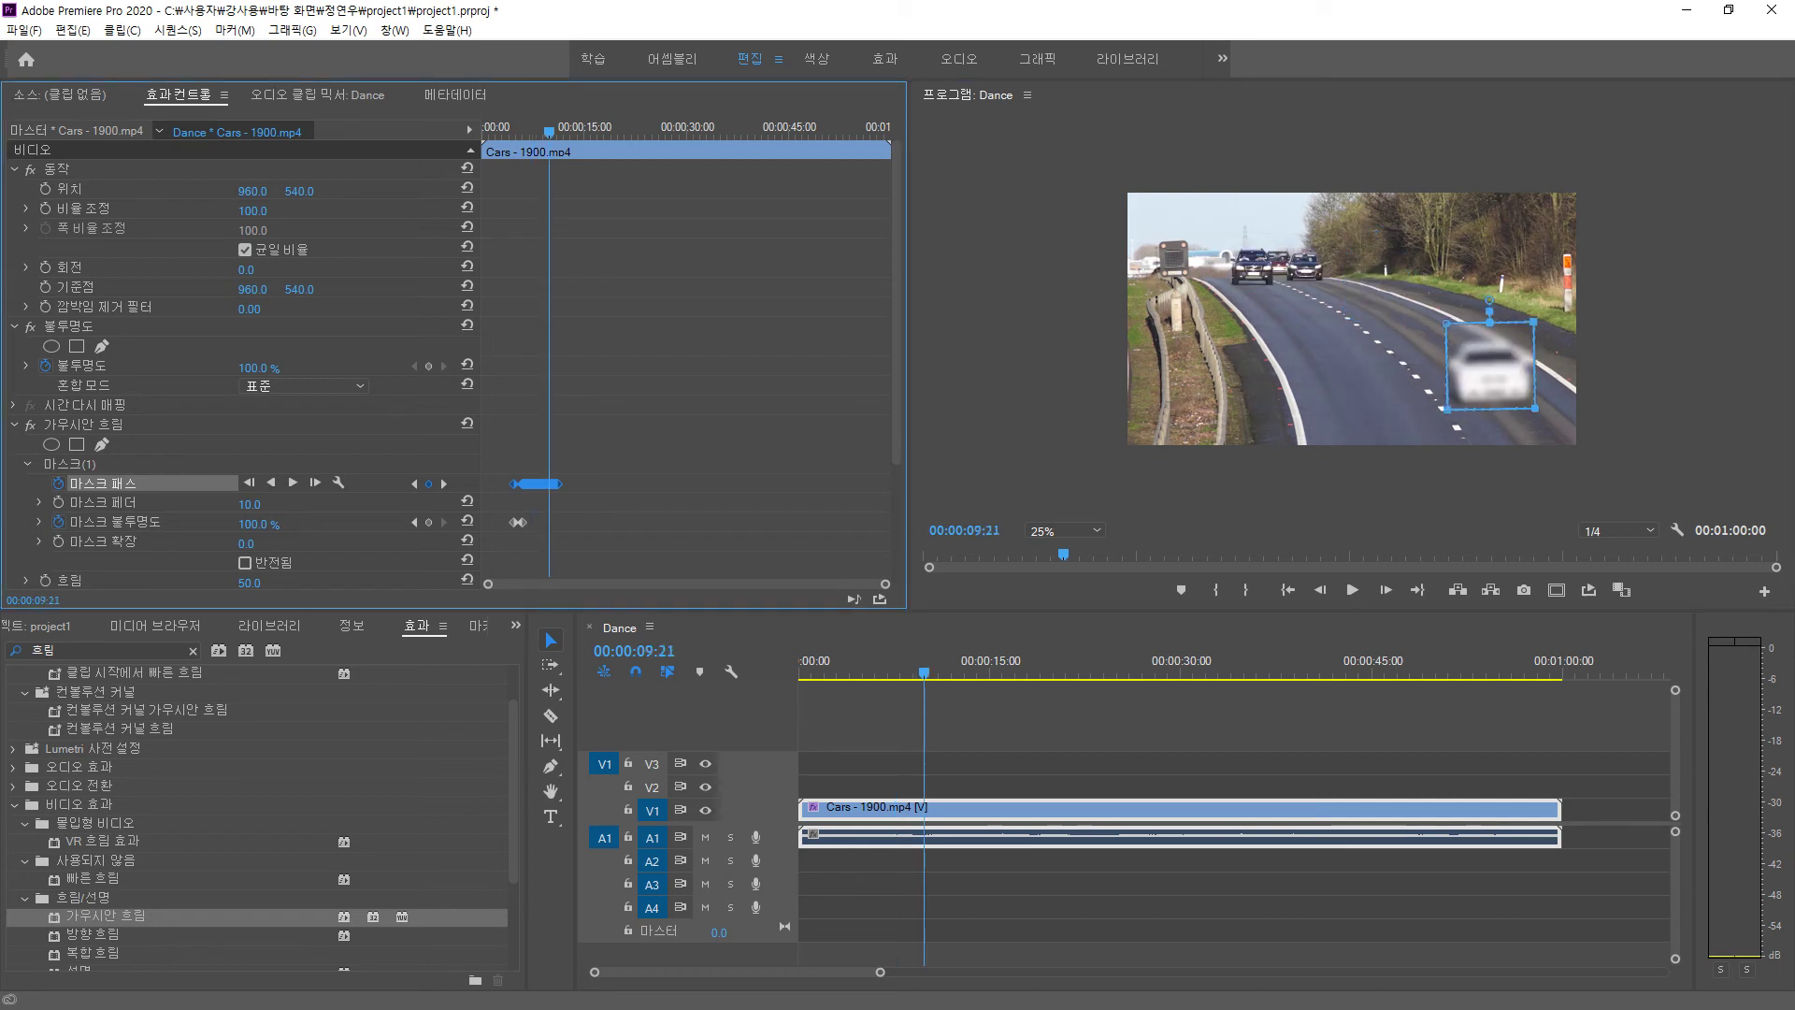
left_click_drag(549, 132, 535, 132)
left_click_drag(1333, 271, 1388, 296)
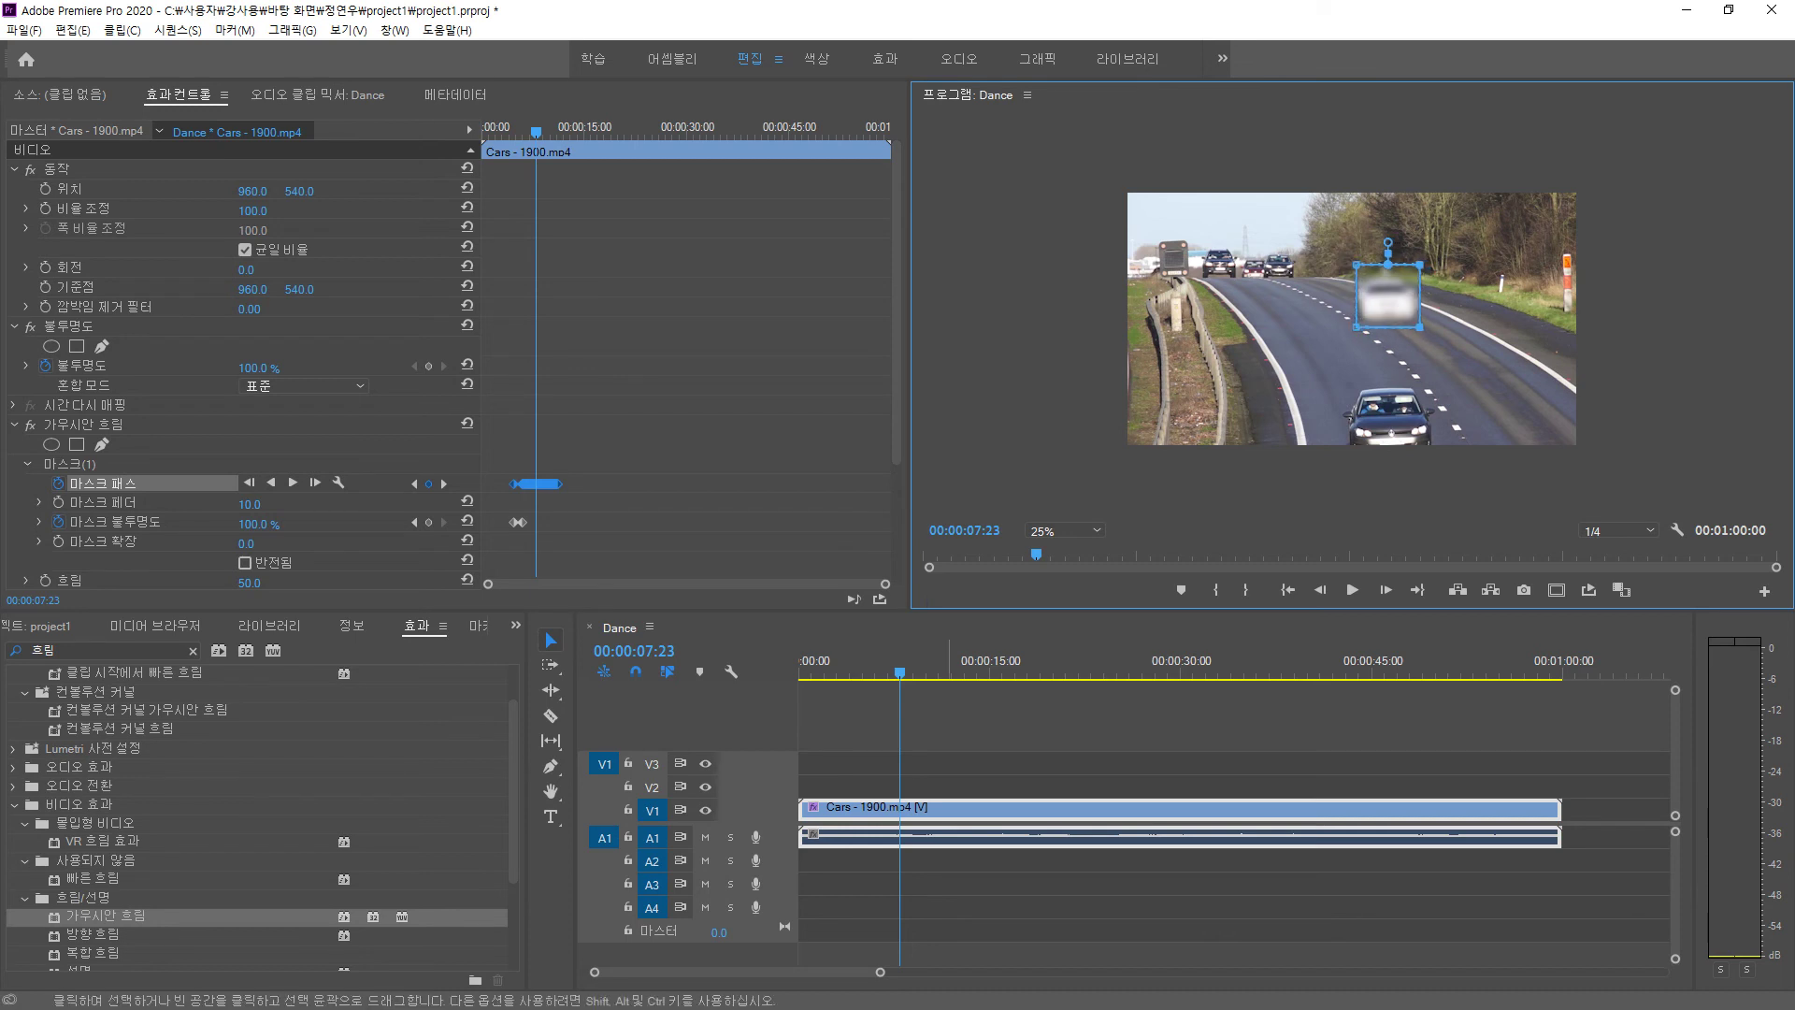
- Step backward frame by frame from 00:00:07:23 to 00:00:06:19 to examine where the blur misses the white car
left_click(949, 731)
key("Left")
key("Left")
key("Left")
key("Left")
key("Left")
key("Left")
key("Left")
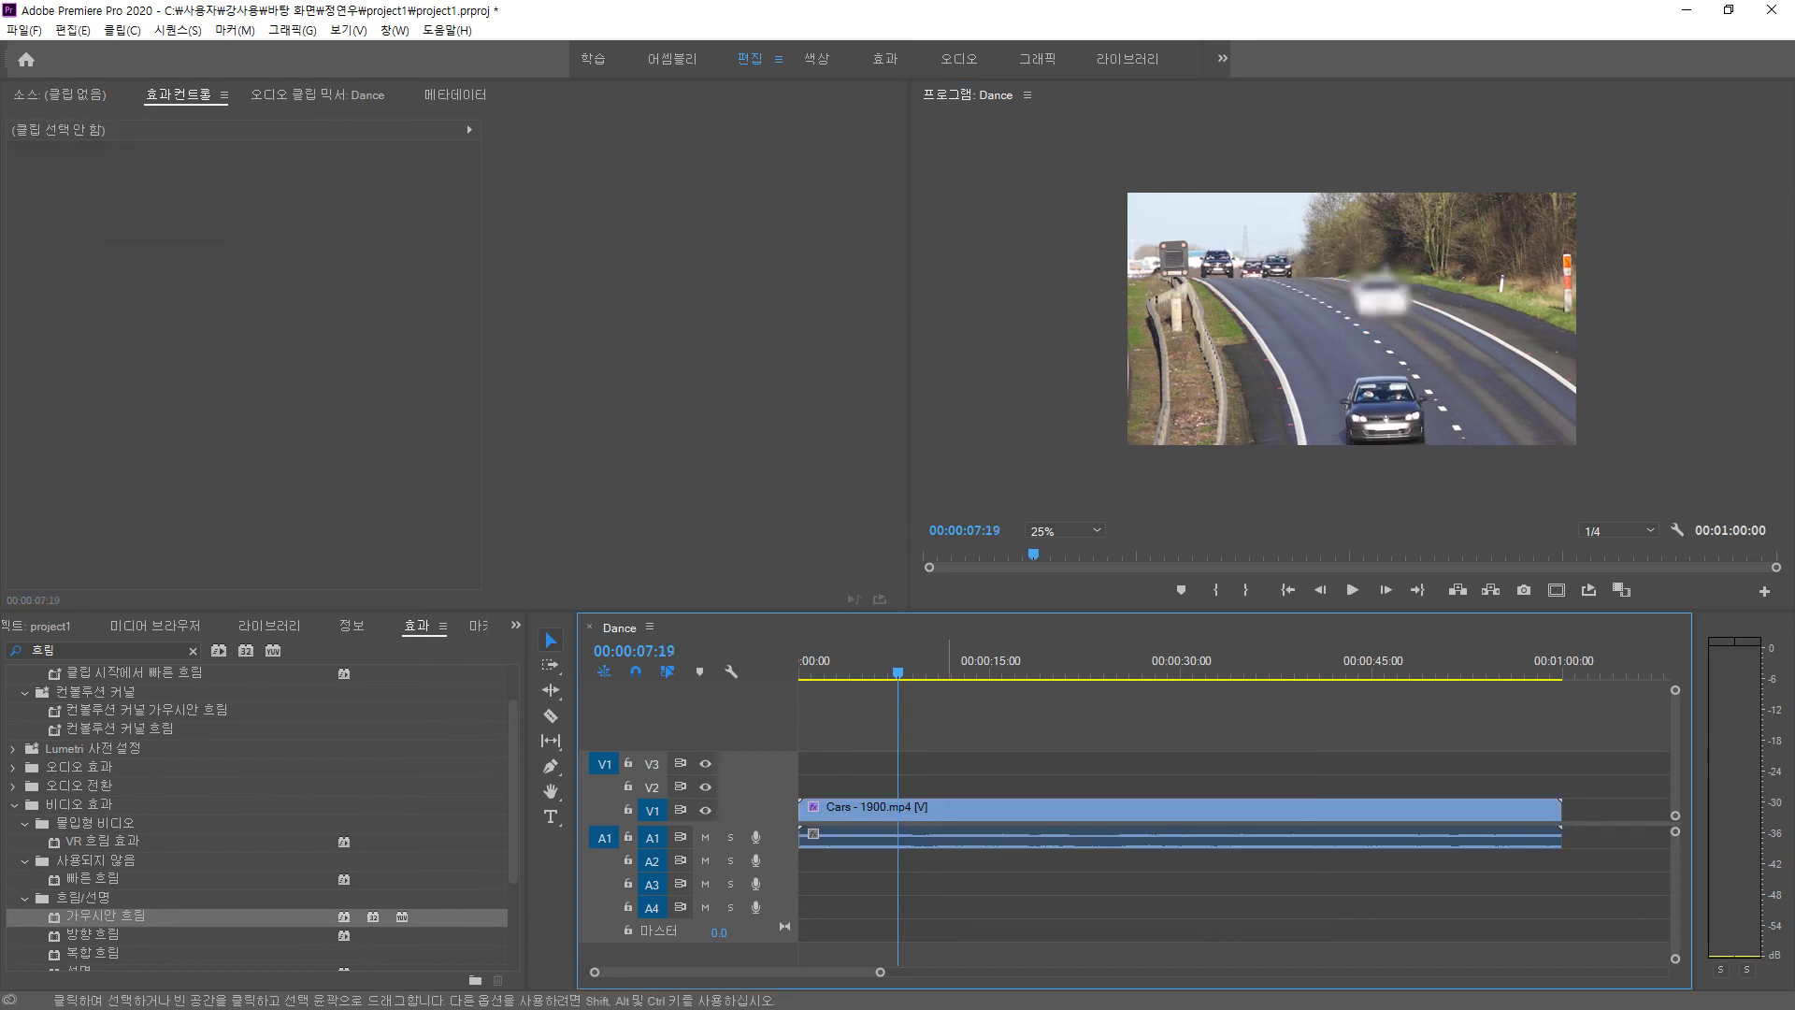
key("Left")
key("Left")
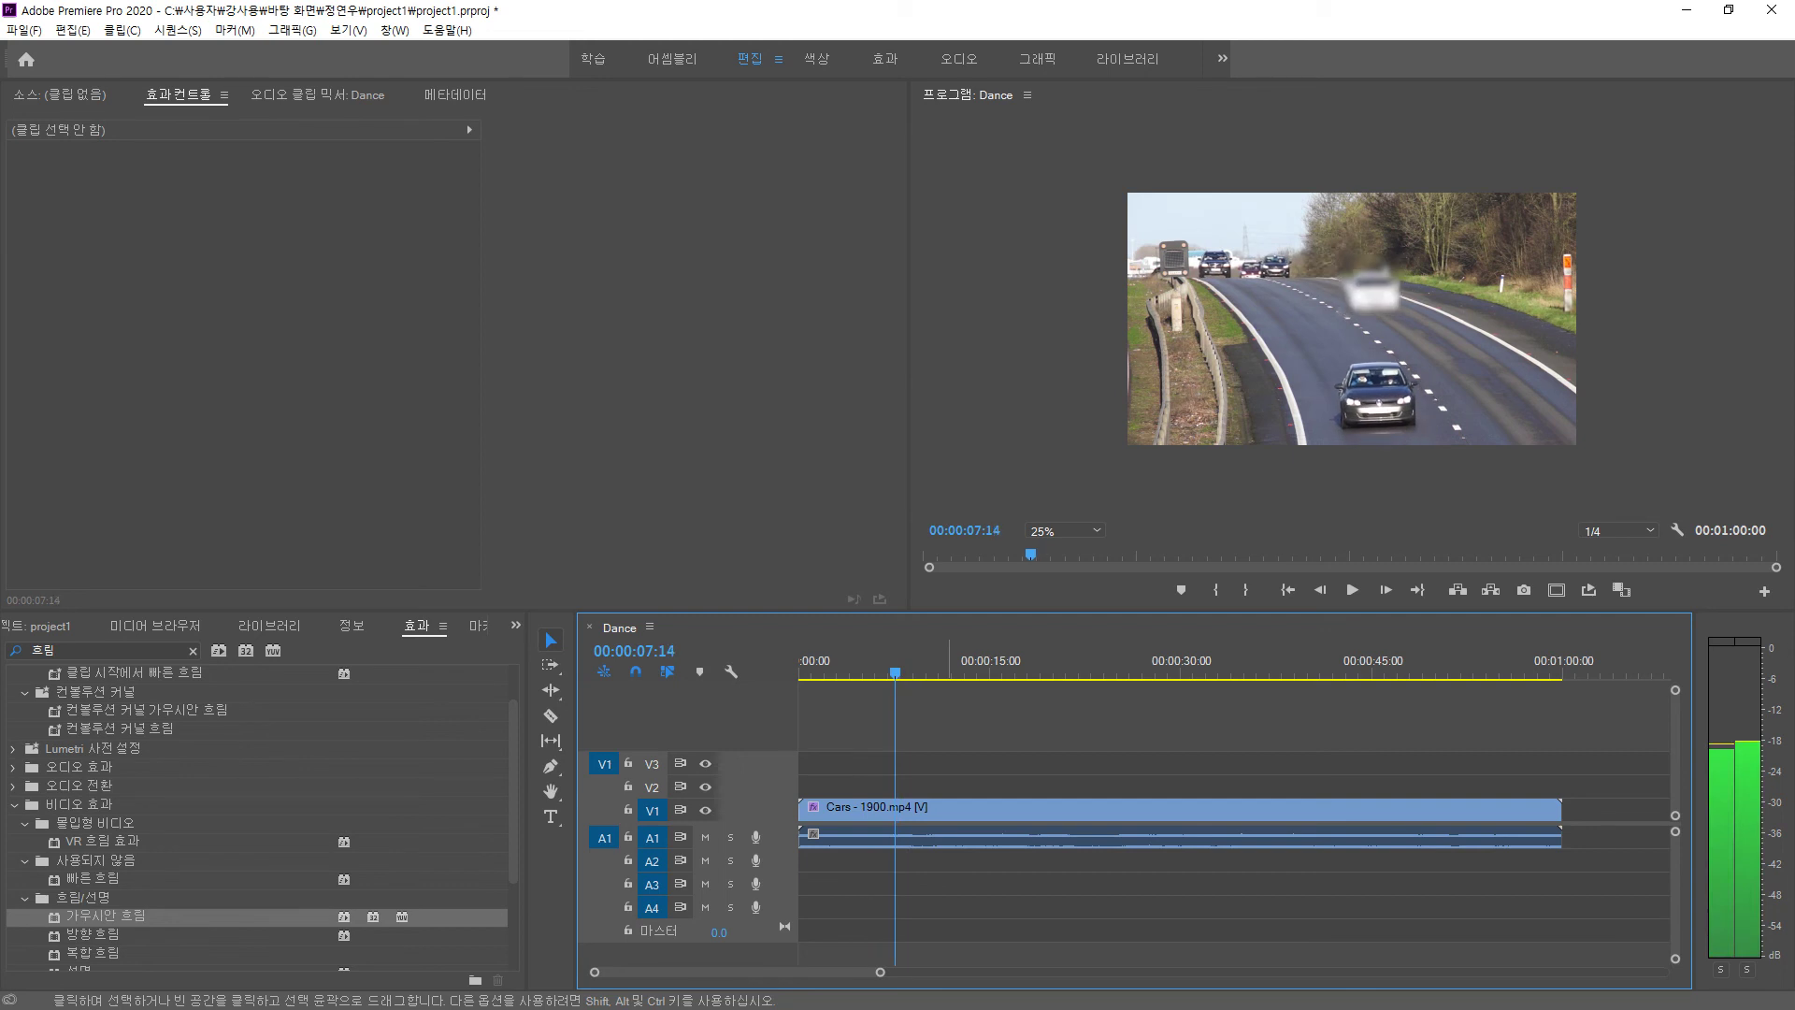
key("Left")
key("Left")
key("Left")
key("Left")
key("Left")
key("Left")
key("Left")
key("Left")
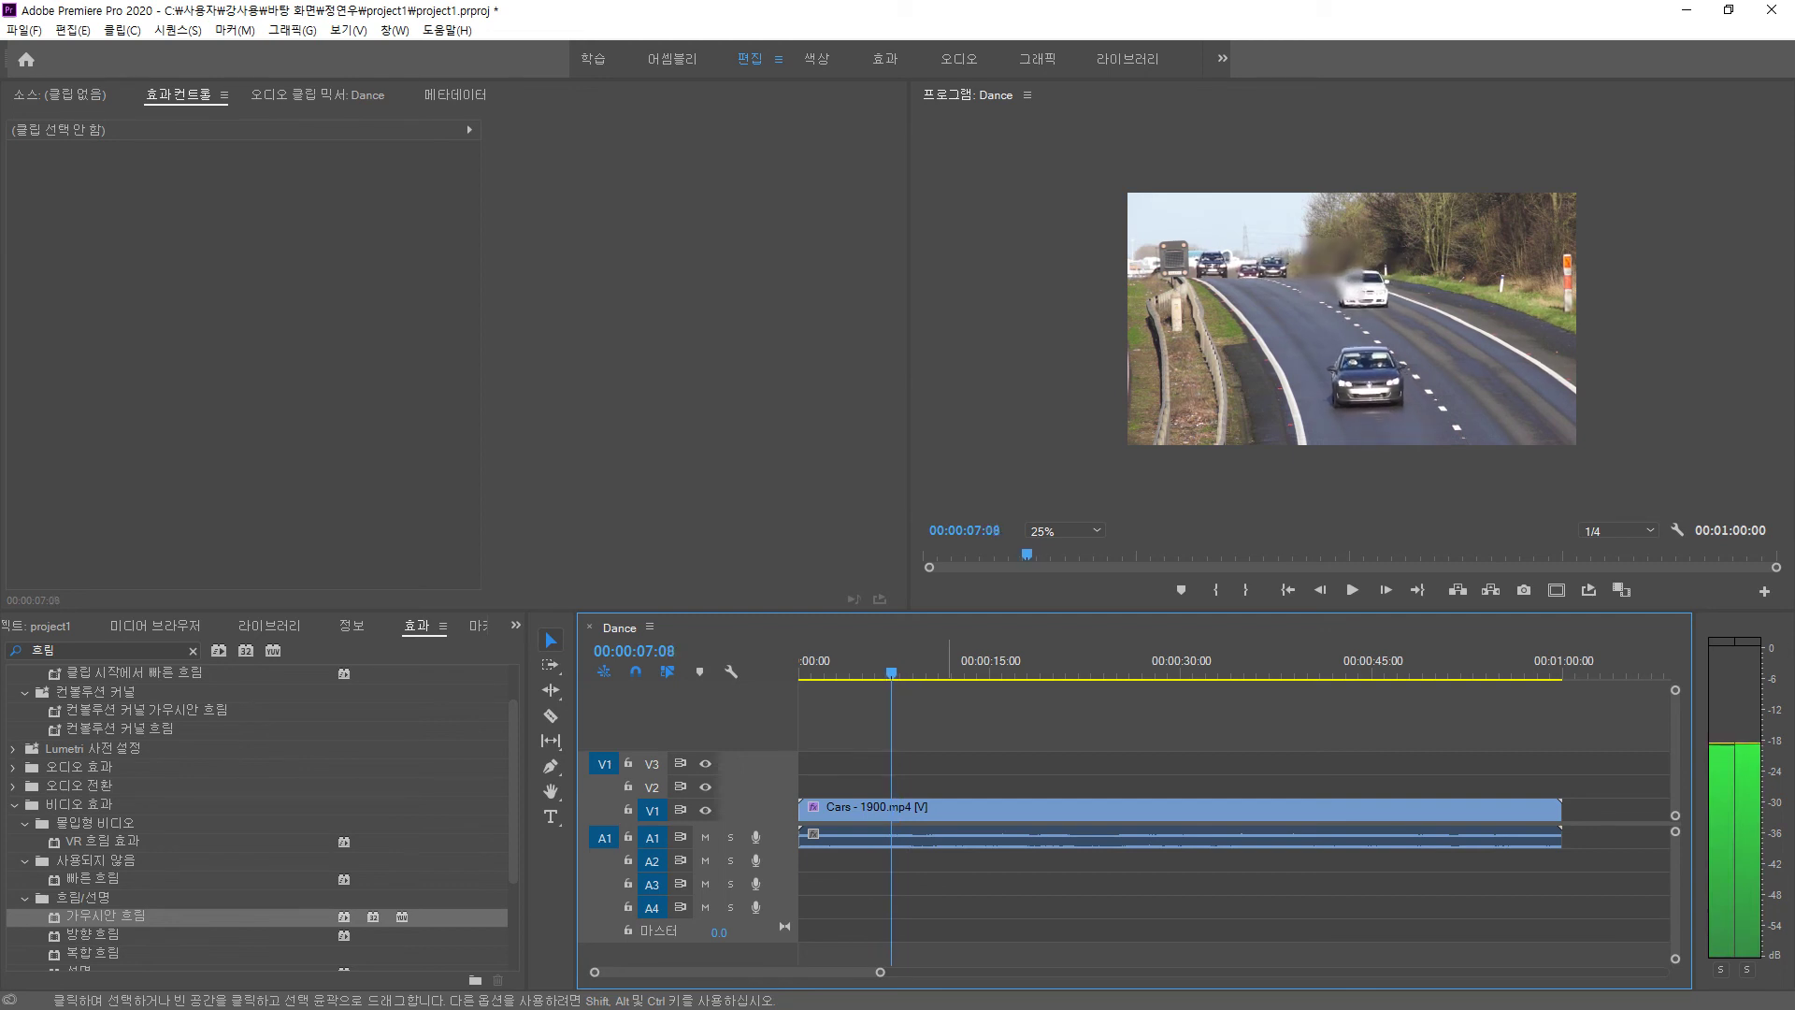
key("Left")
key("Left")
key("Left")
key("Left")
key("Left")
key("Left")
key("Left")
key("Left")
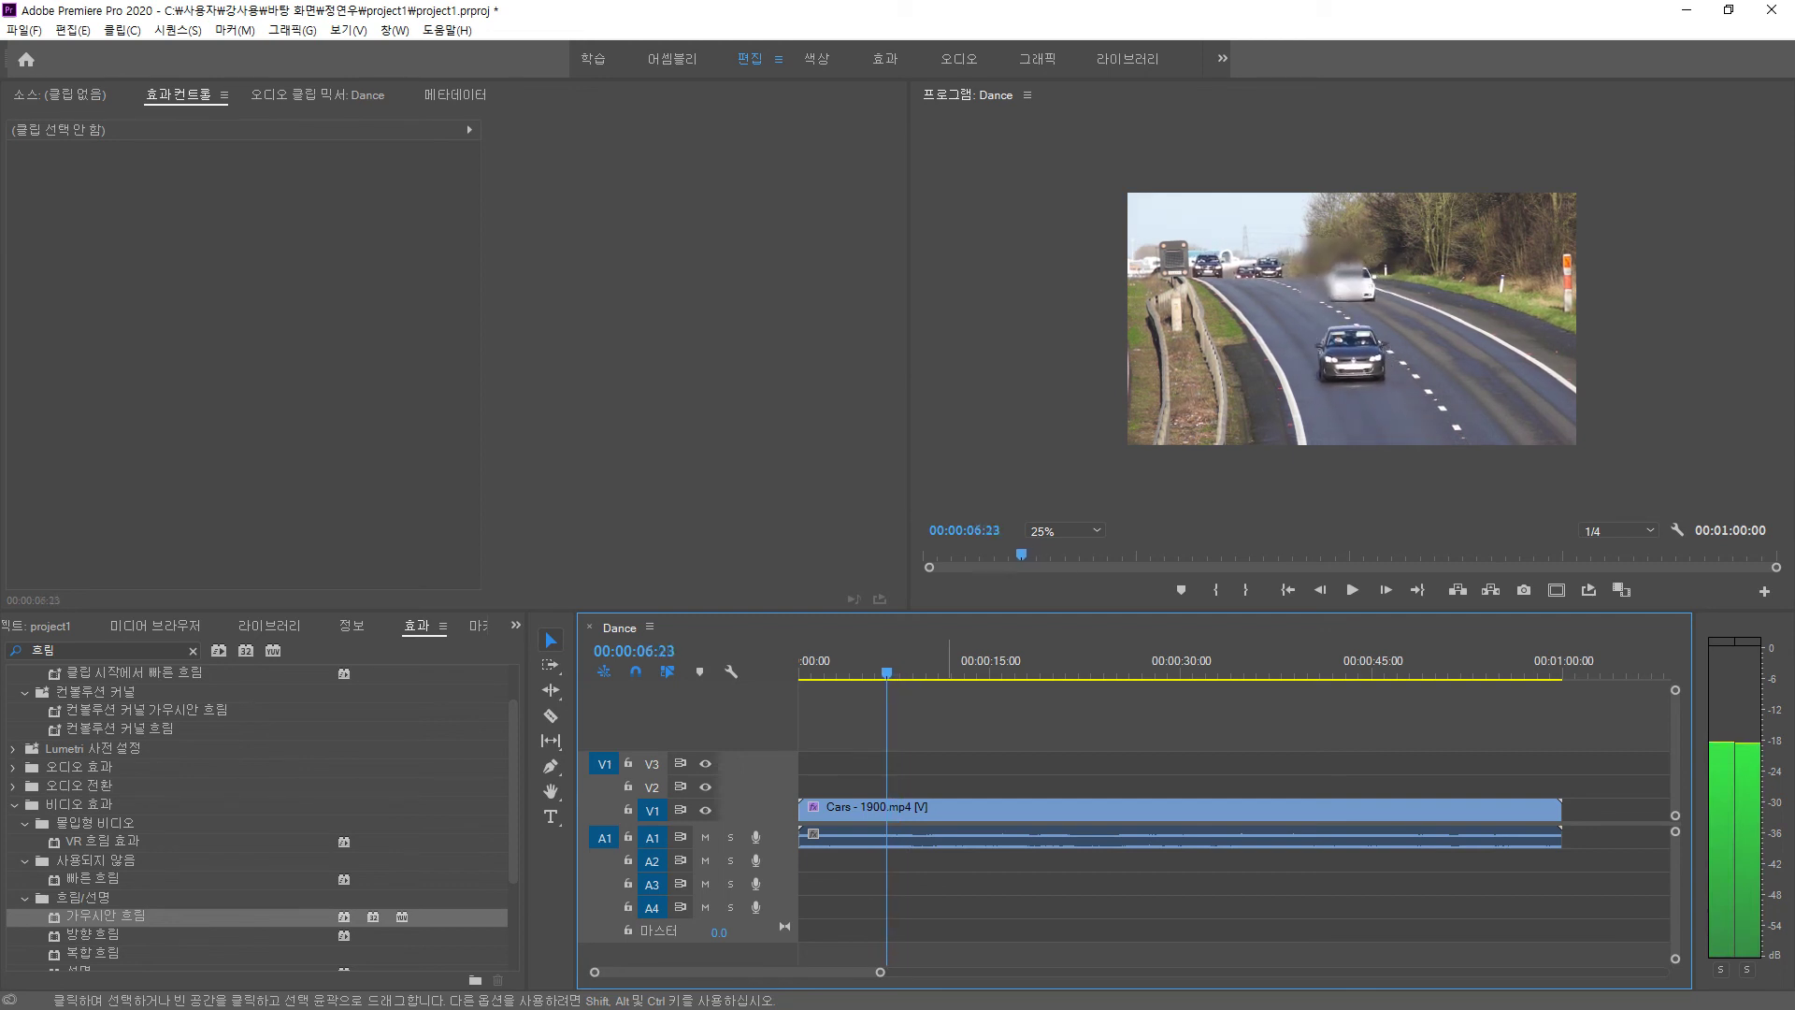
key("Left")
key("Left")
key("Left")
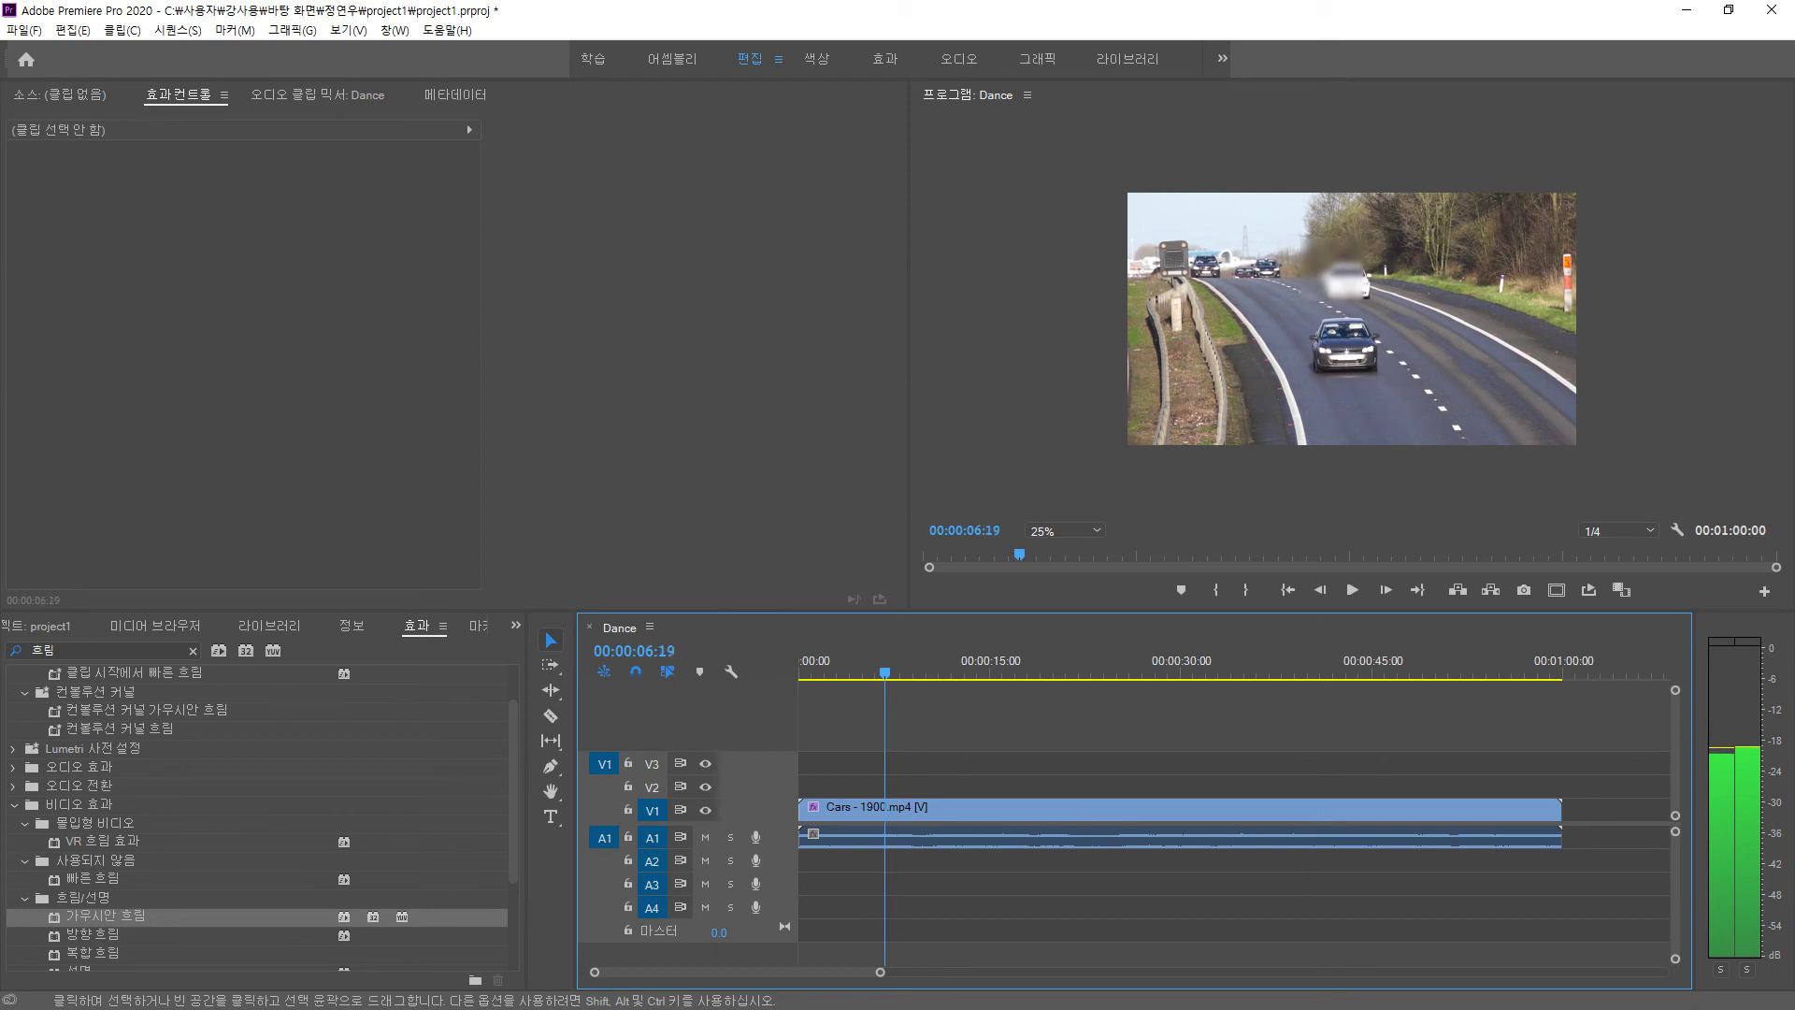
- Track the clip's mask forward from 00:00:06:19, stop the tracking, and move the mask over the white car at 00:00:08:09
left_click(954, 811)
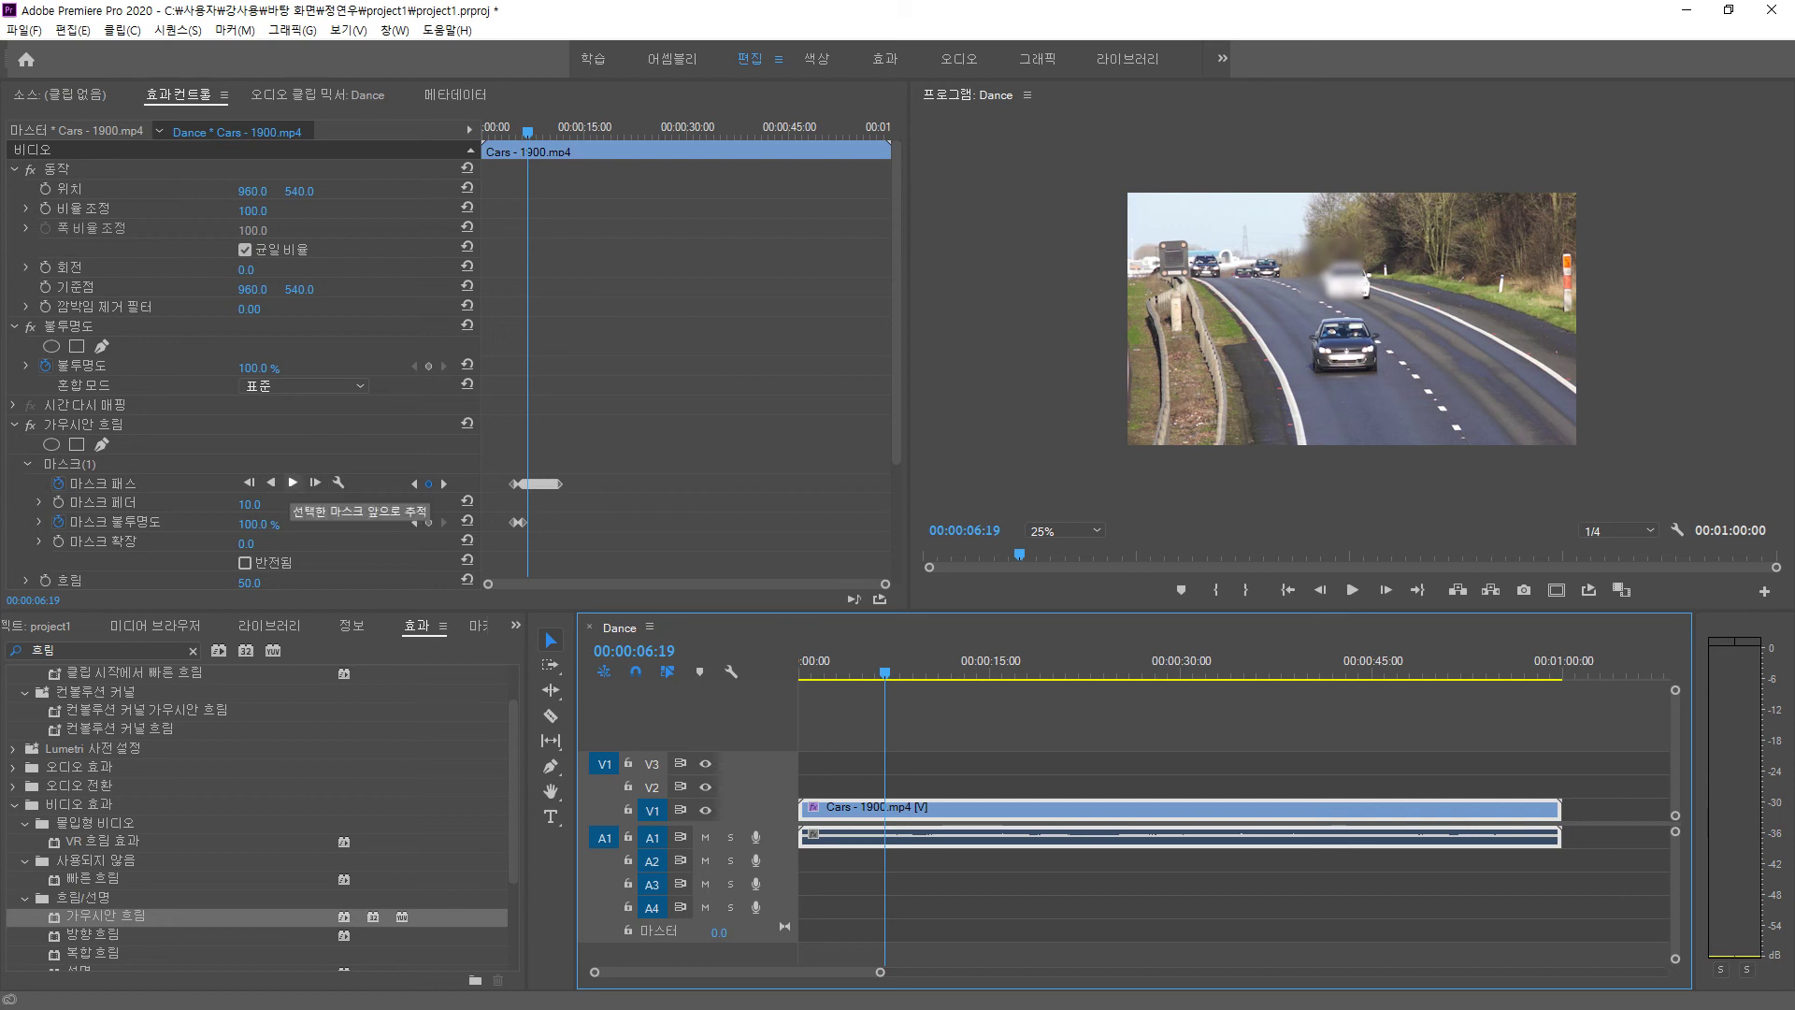
left_click(292, 483)
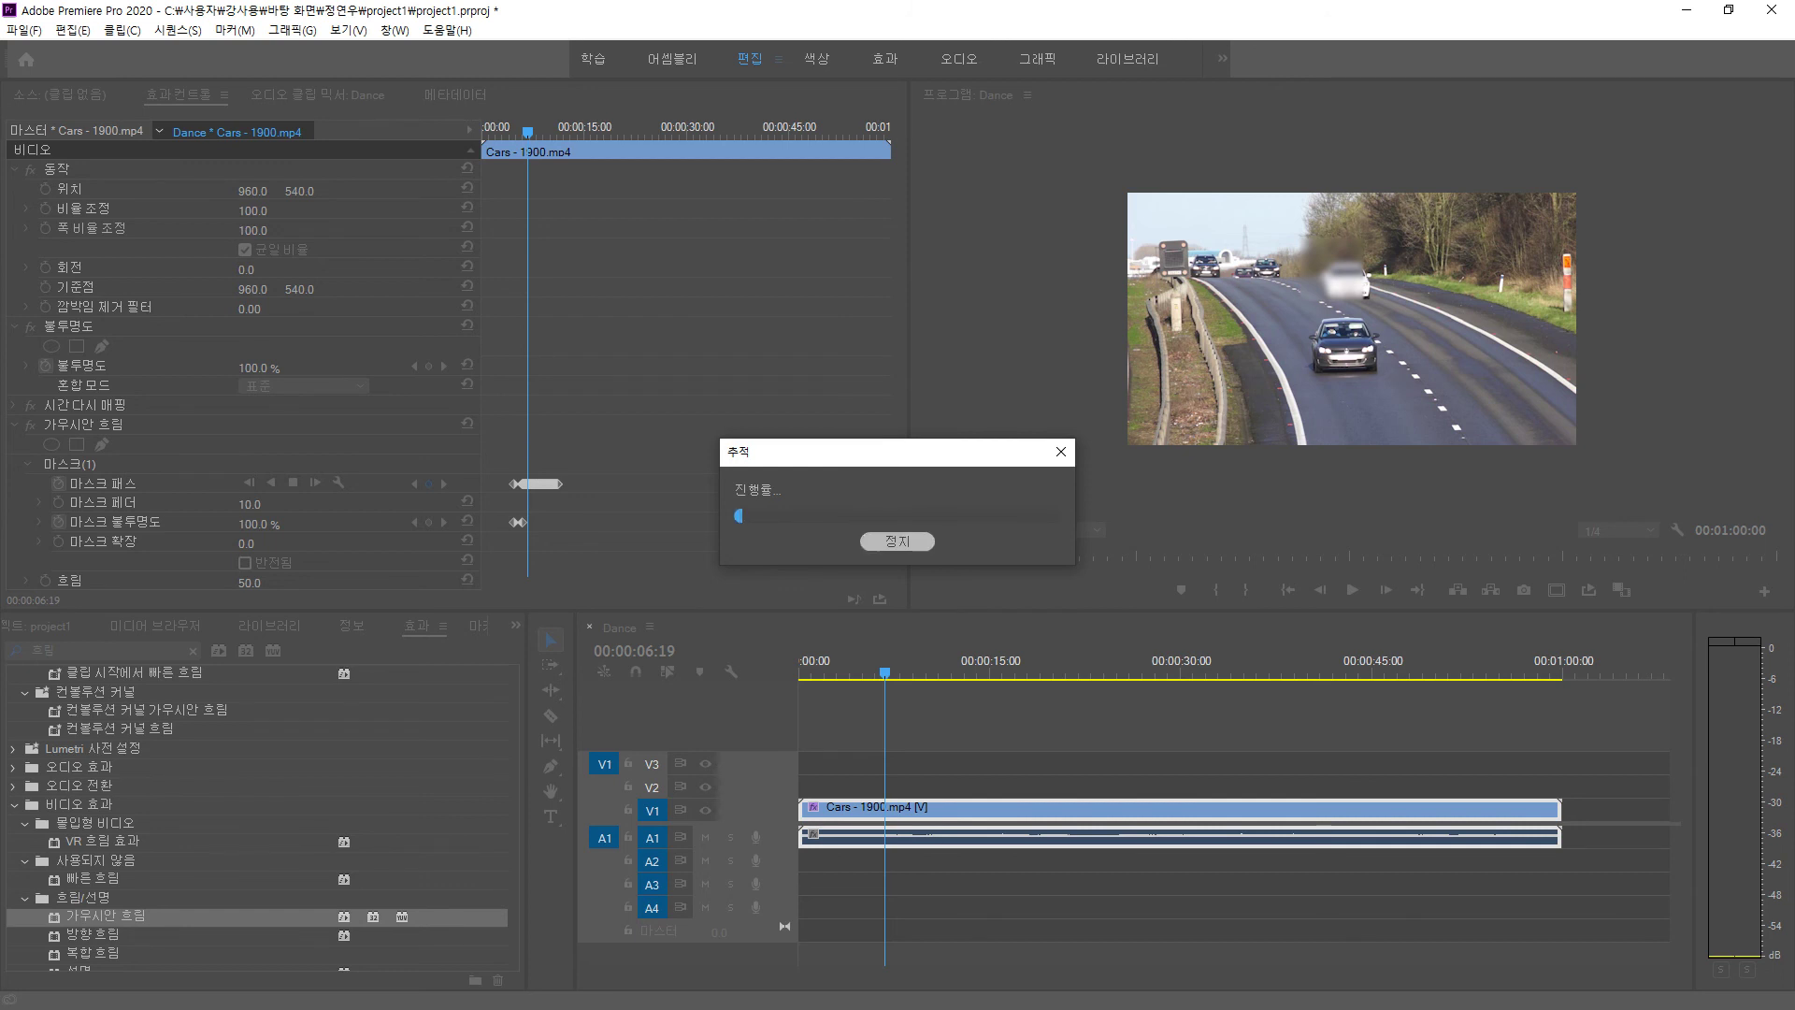
left_click(898, 542)
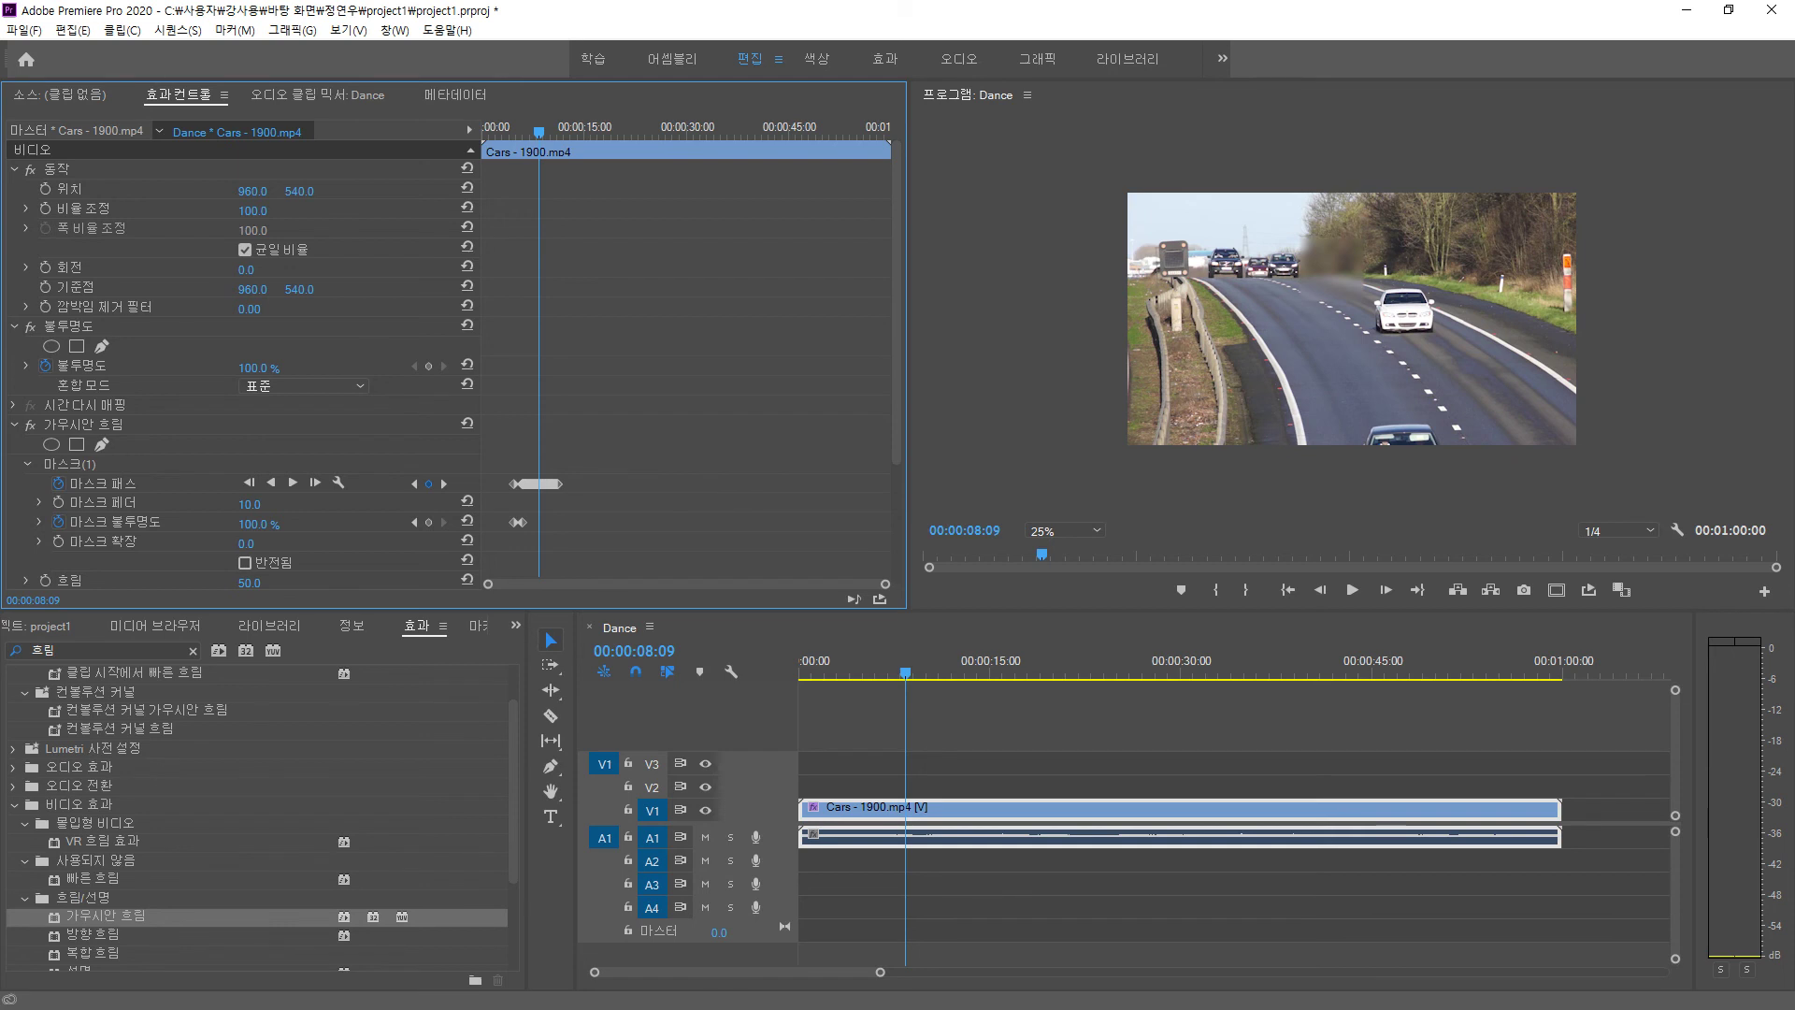
left_click(103, 483)
left_click_drag(1332, 269, 1407, 306)
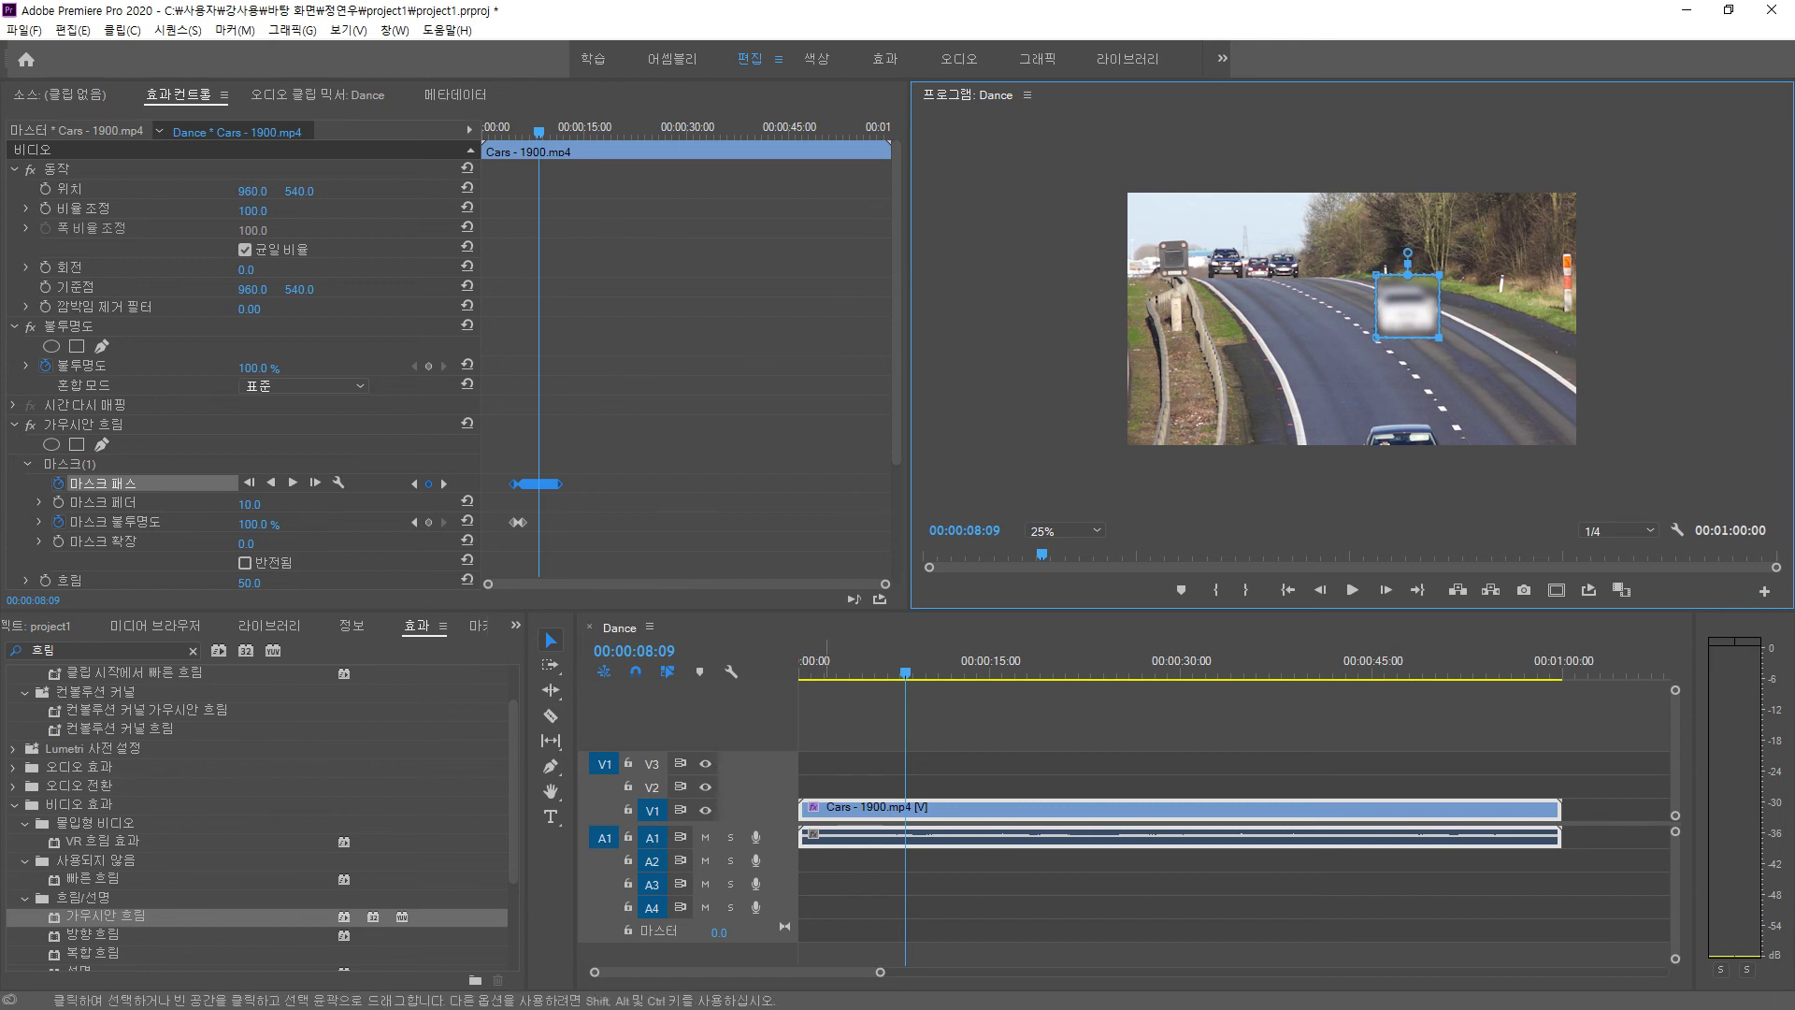
- Step back to 00:00:08:08 and 00:00:08:07, moving the blur mask over the white car on each frame
left_click(949, 810)
key("Left")
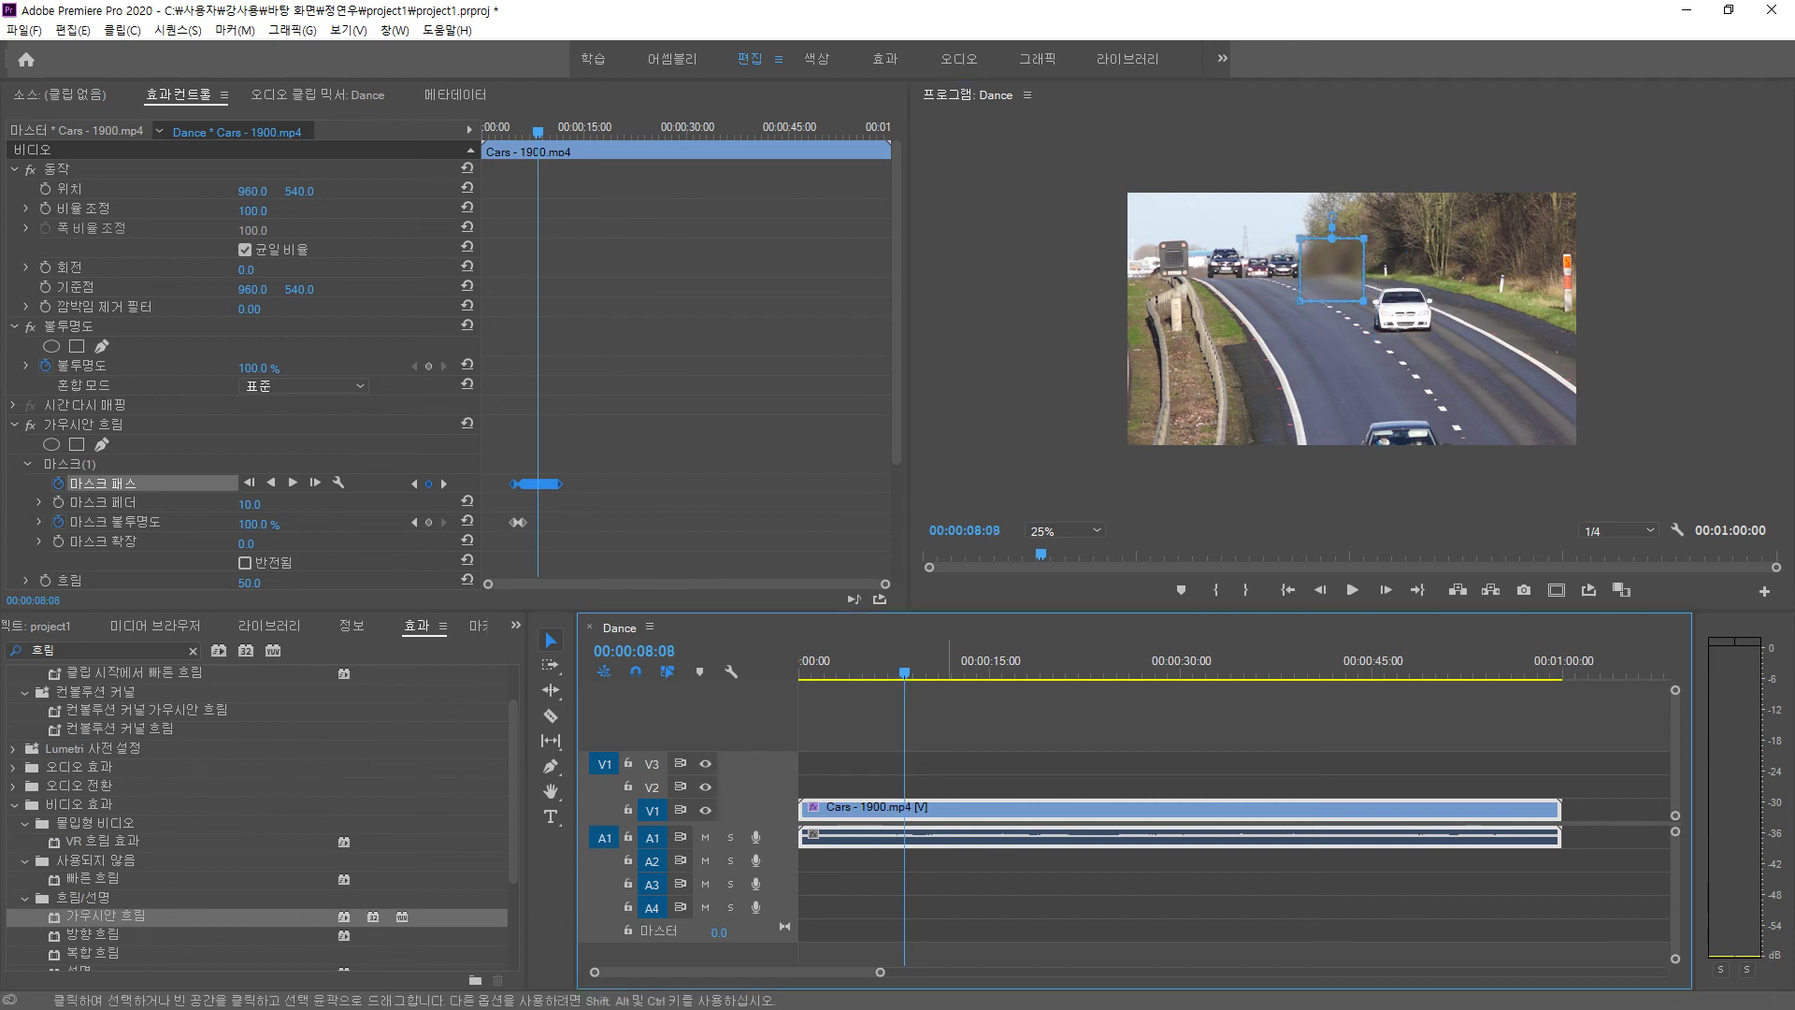
left_click_drag(1333, 271, 1398, 306)
left_click(1040, 810)
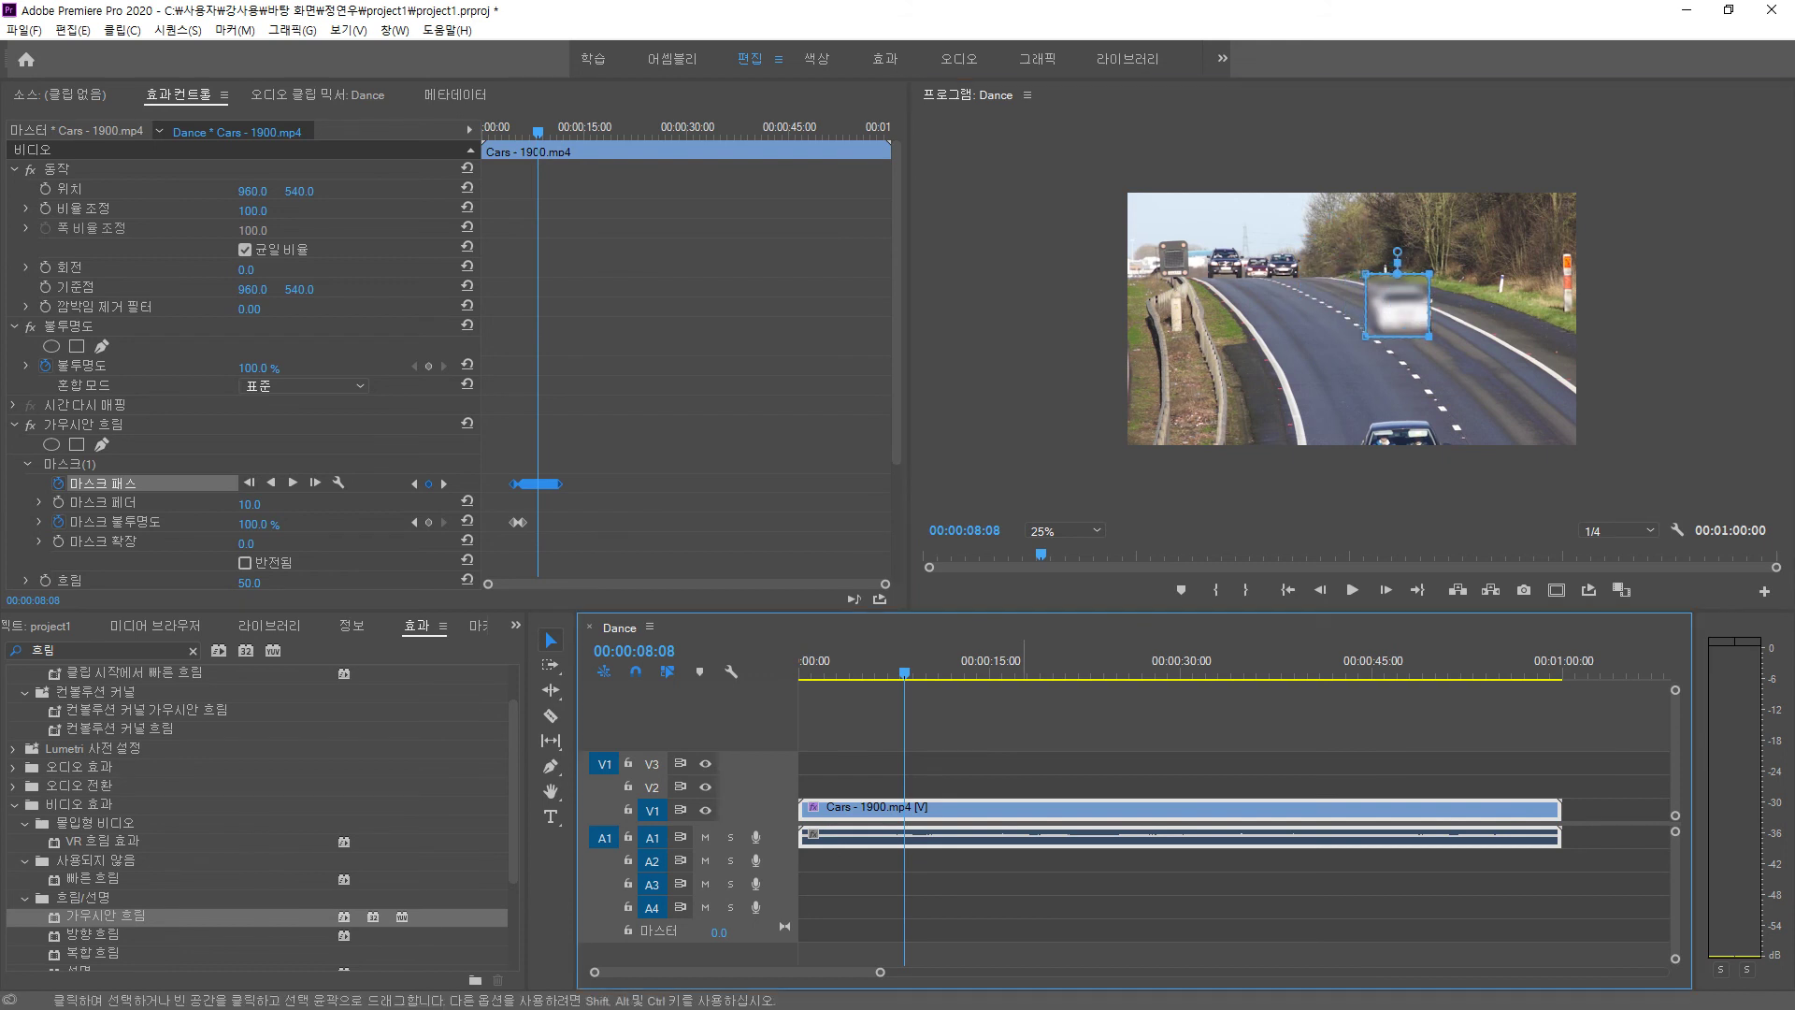
key("Left")
left_click_drag(1333, 271, 1404, 304)
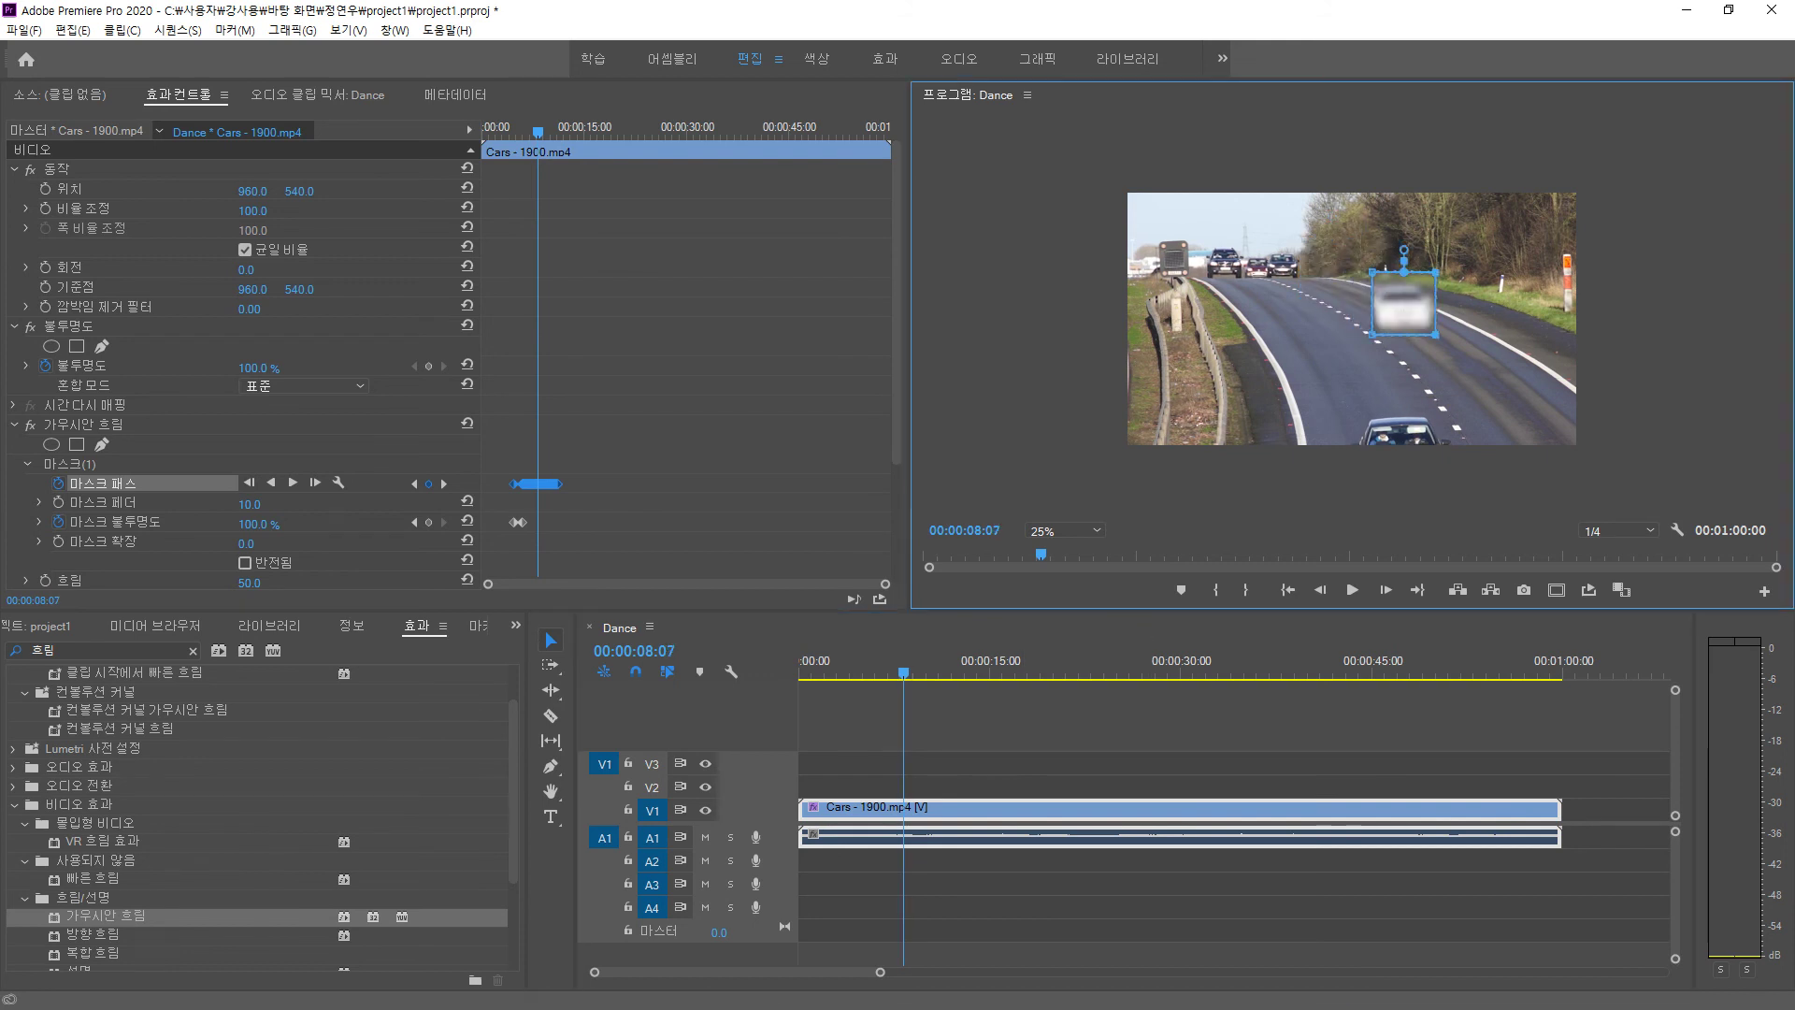
- Move the blur mask over the white car on each of the frames 00:00:08:06, 00:00:08:05 and 00:00:08:04
left_click(1020, 652)
key("Left")
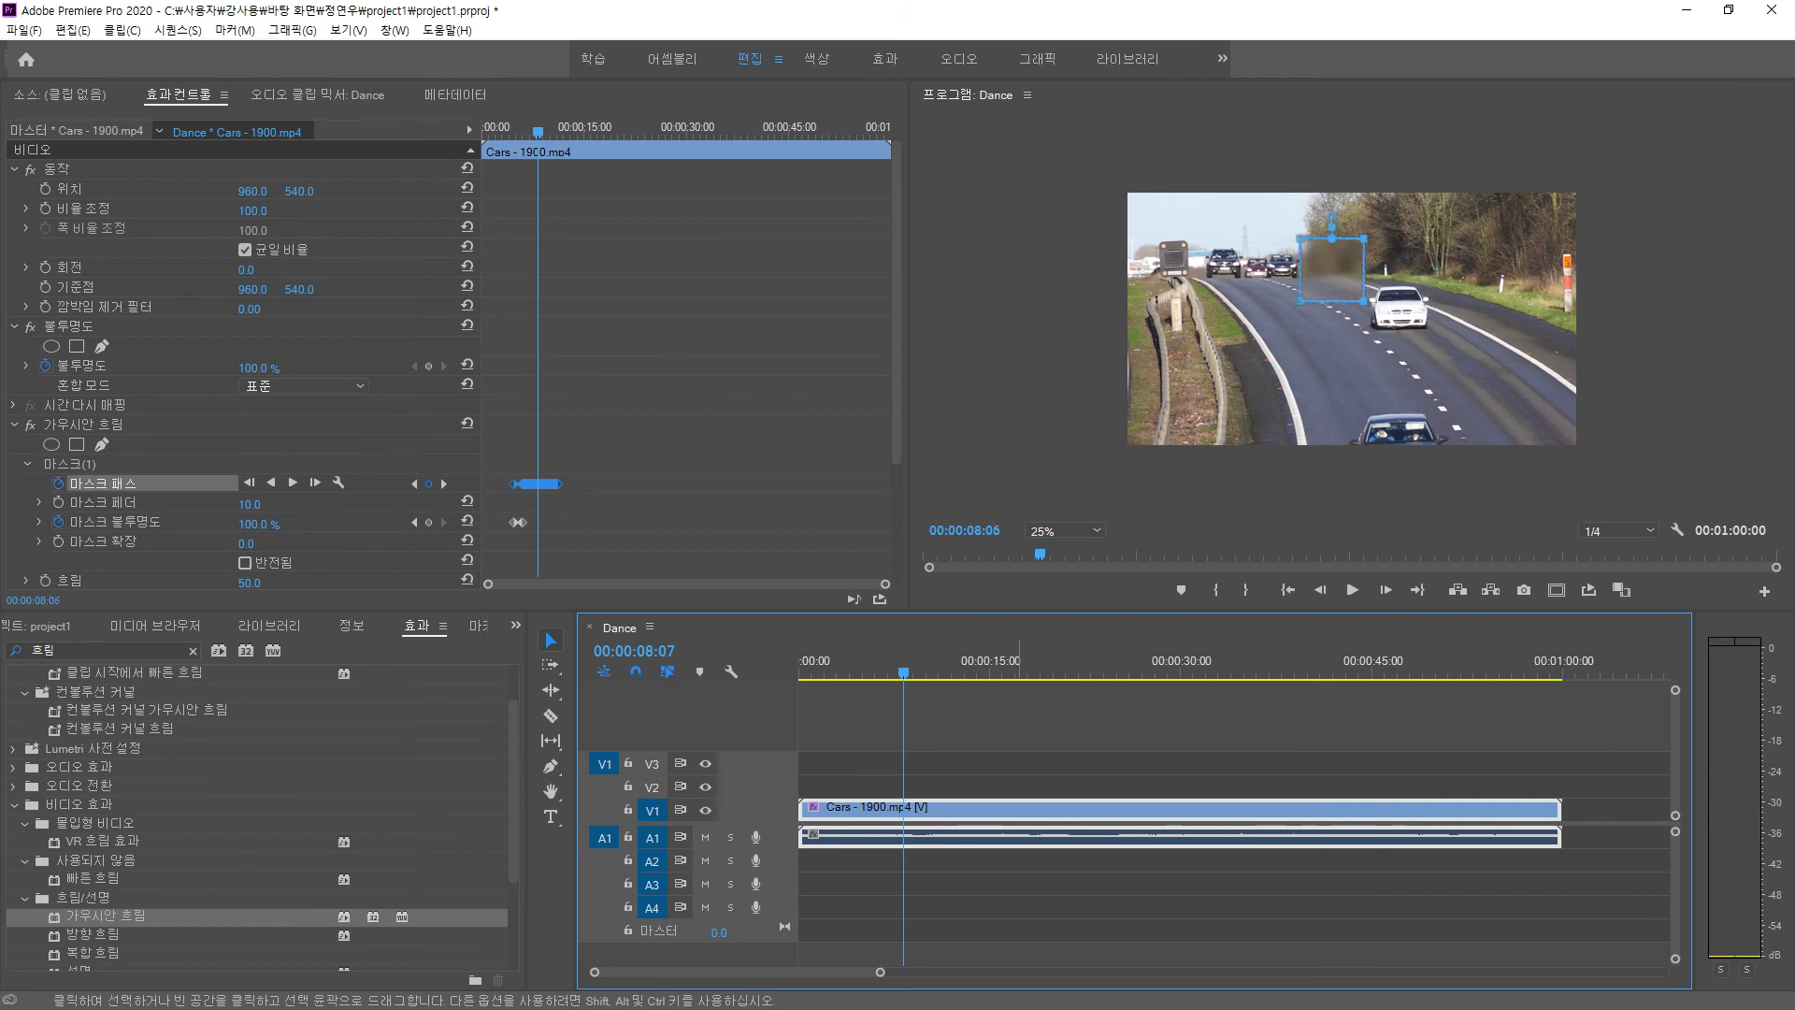
left_click_drag(1332, 271, 1403, 307)
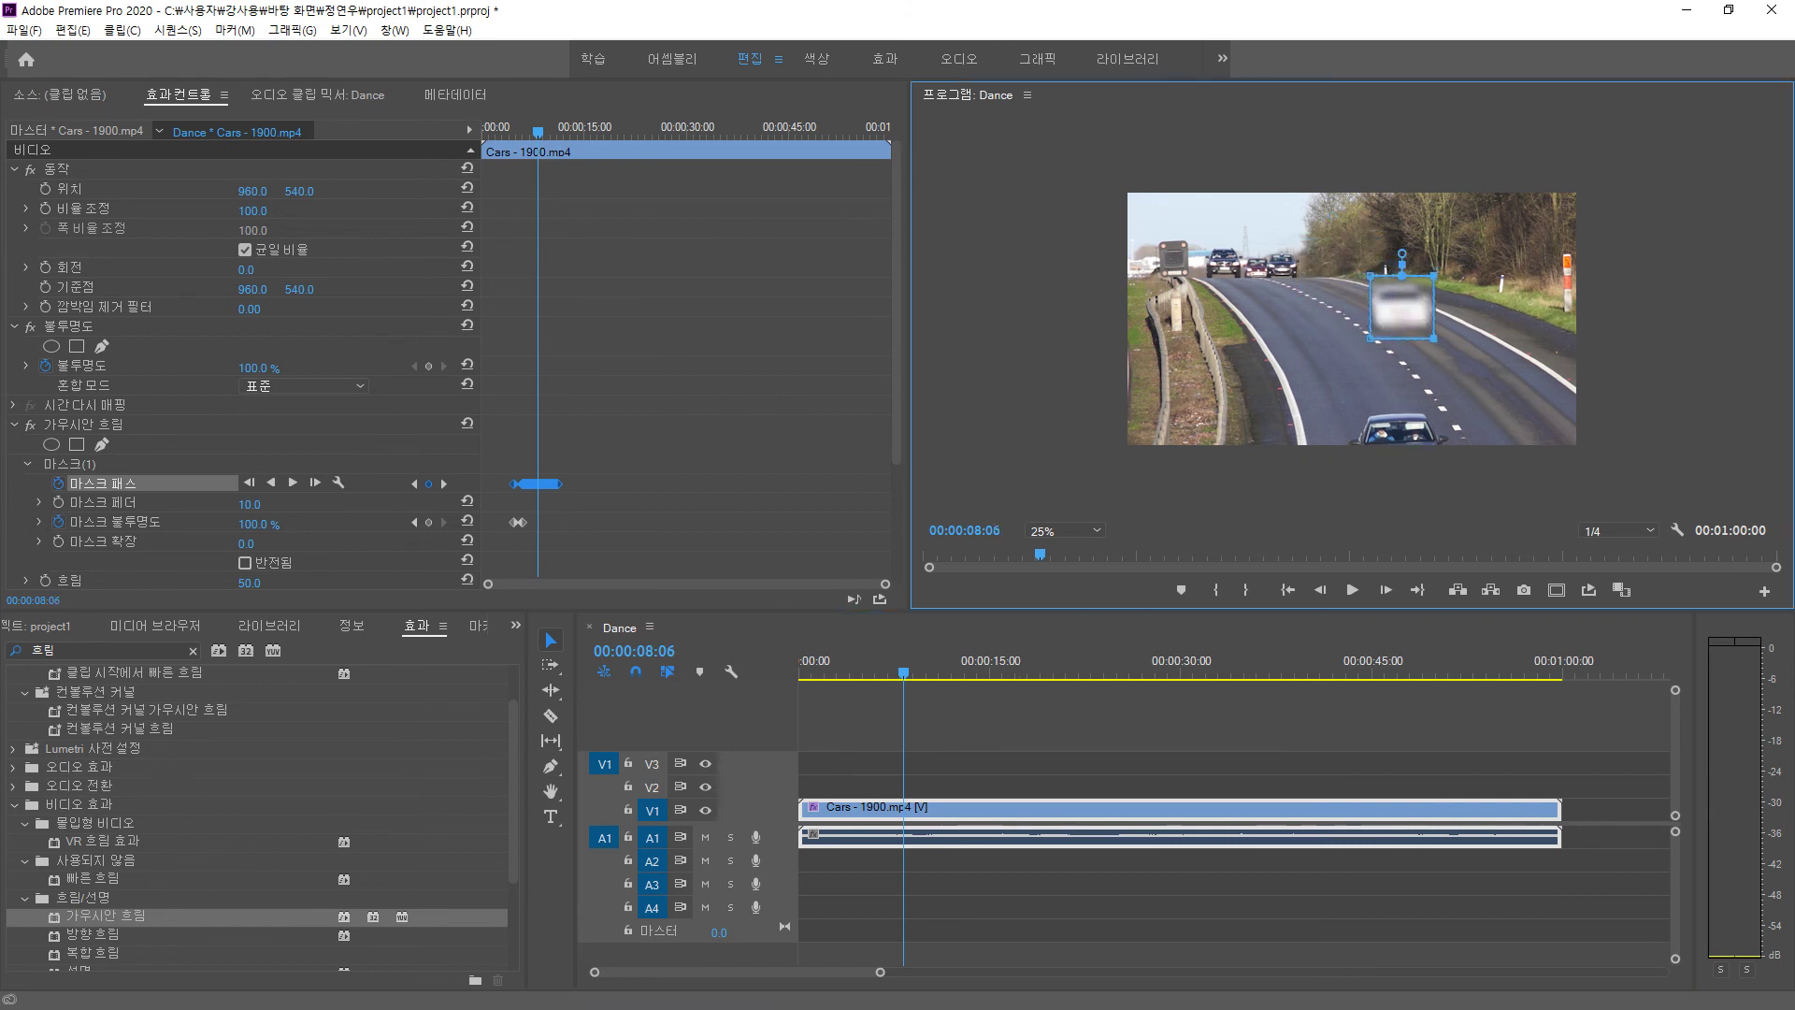
left_click(980, 636)
key("Left")
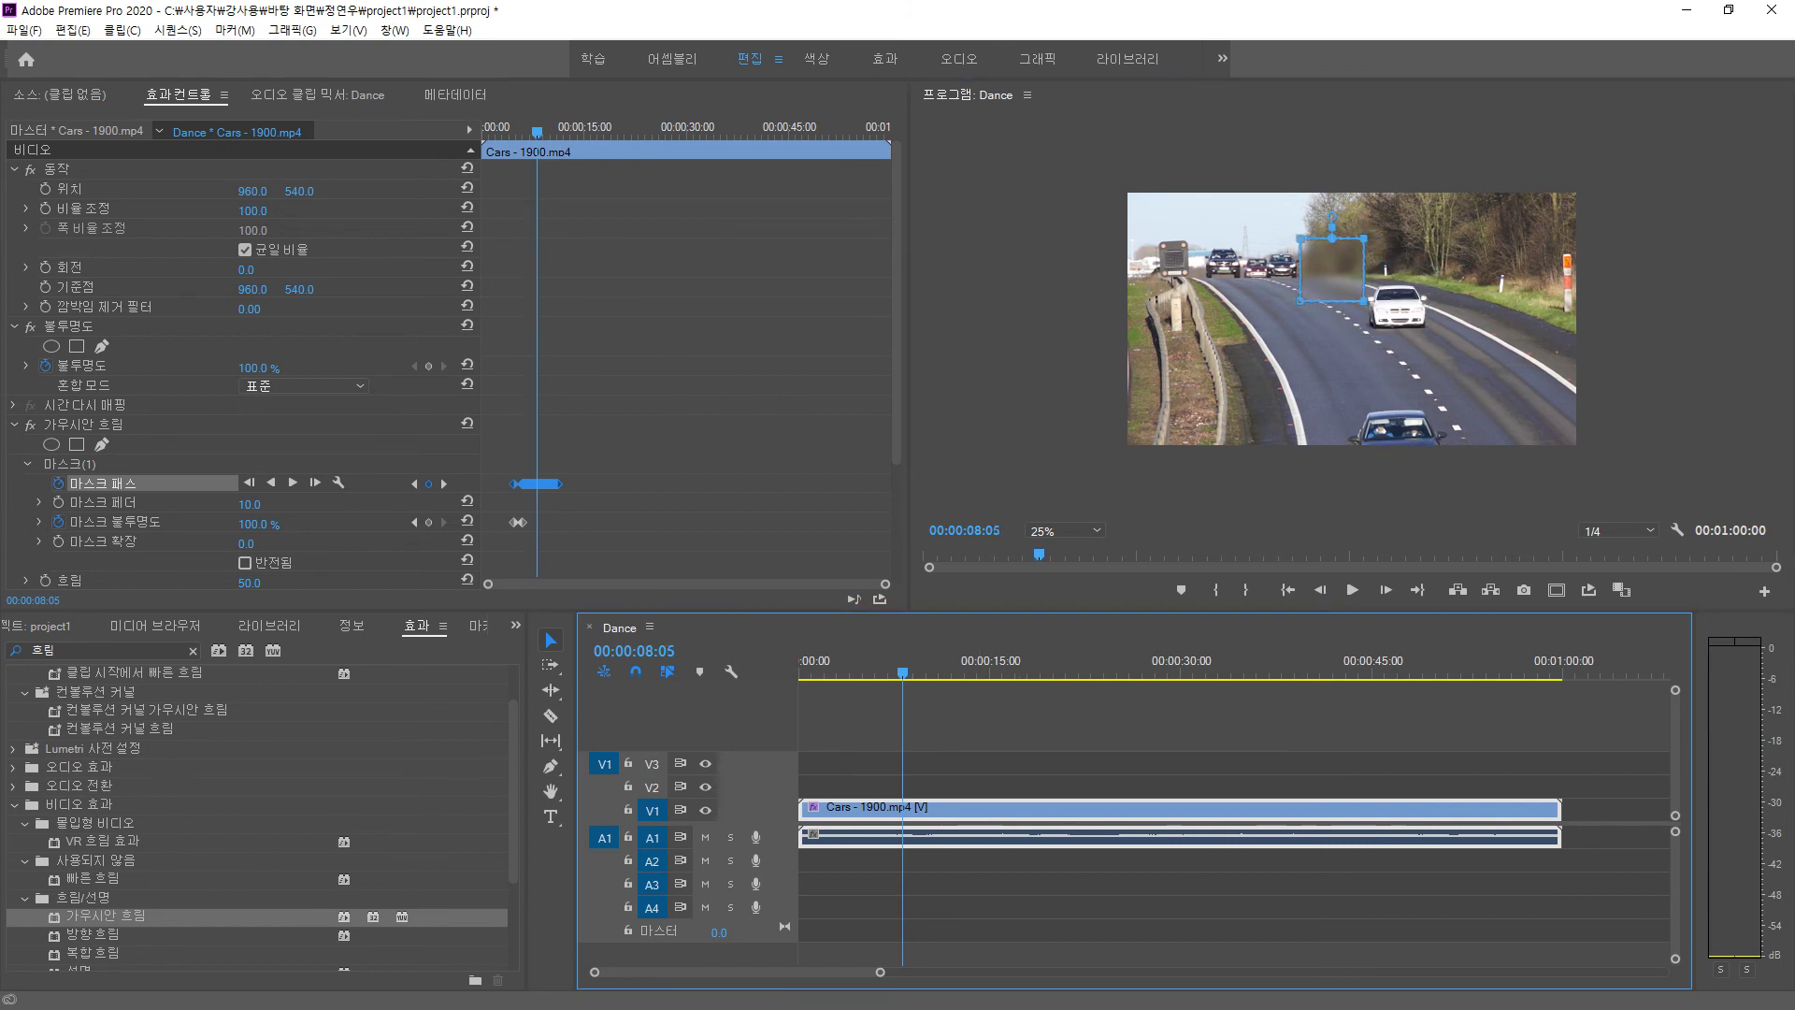
left_click_drag(1333, 270, 1392, 300)
left_click(991, 638)
key("Left")
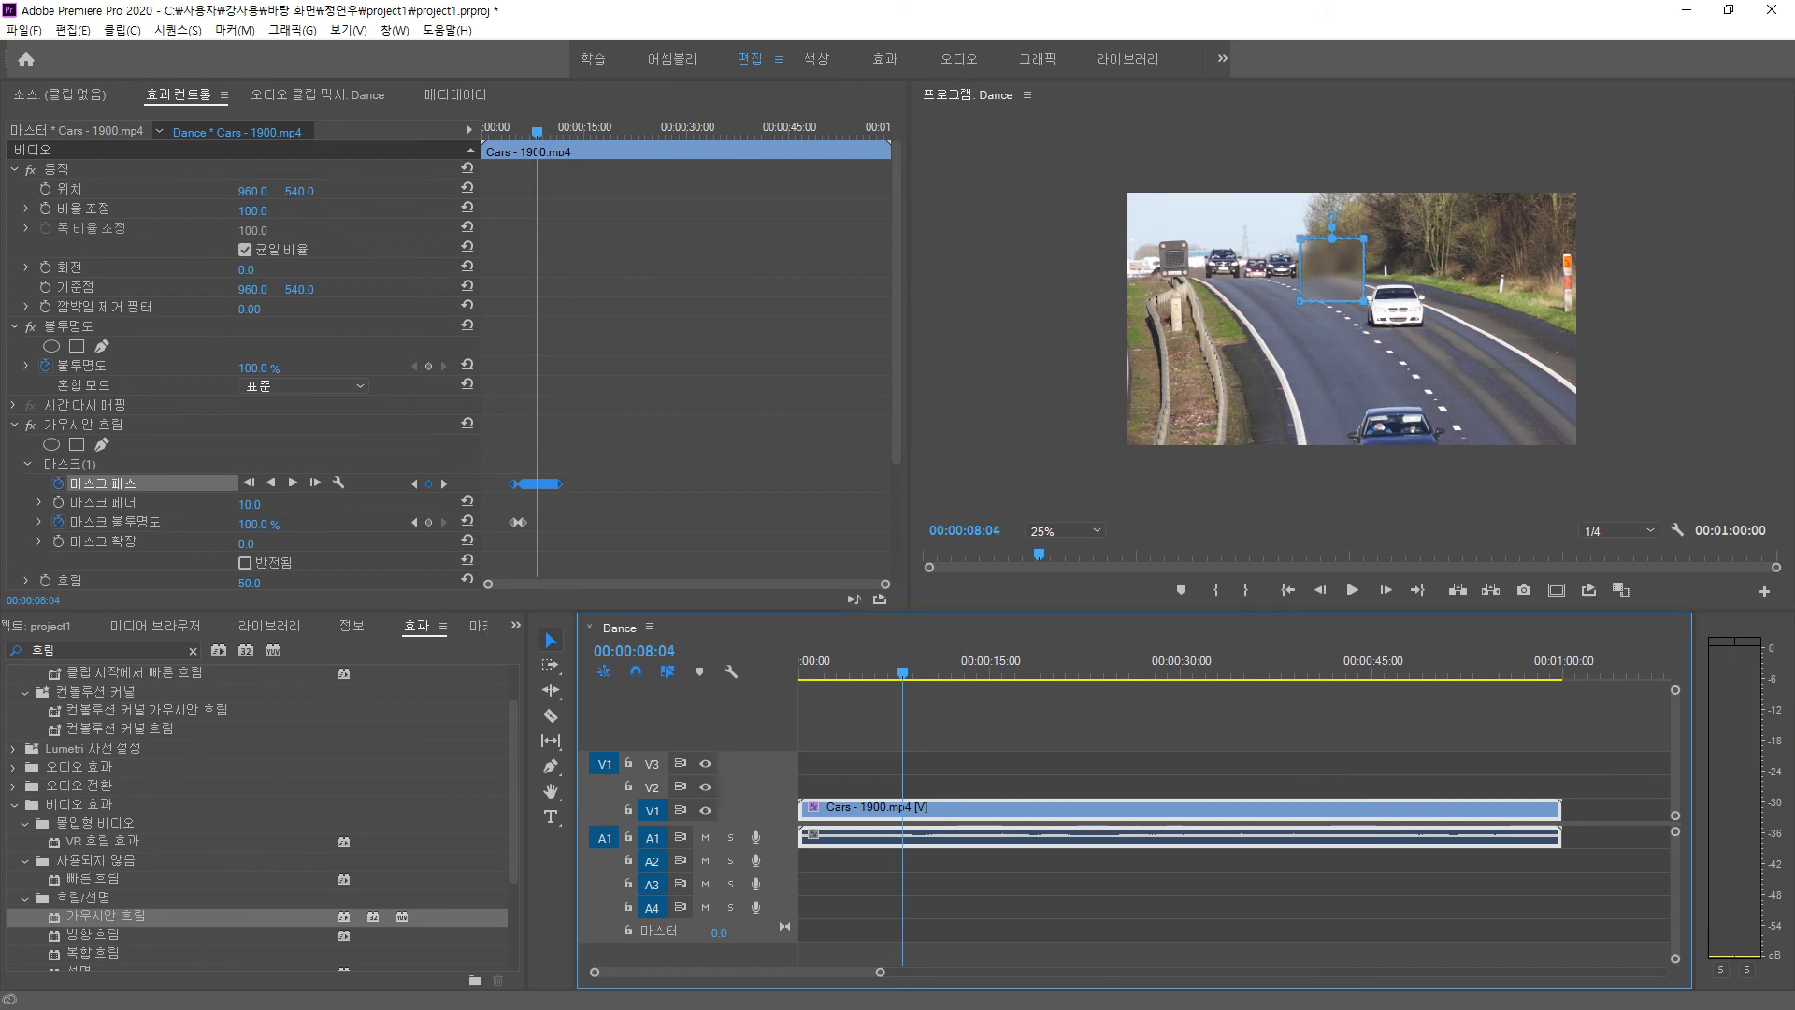
left_click_drag(1332, 271, 1392, 302)
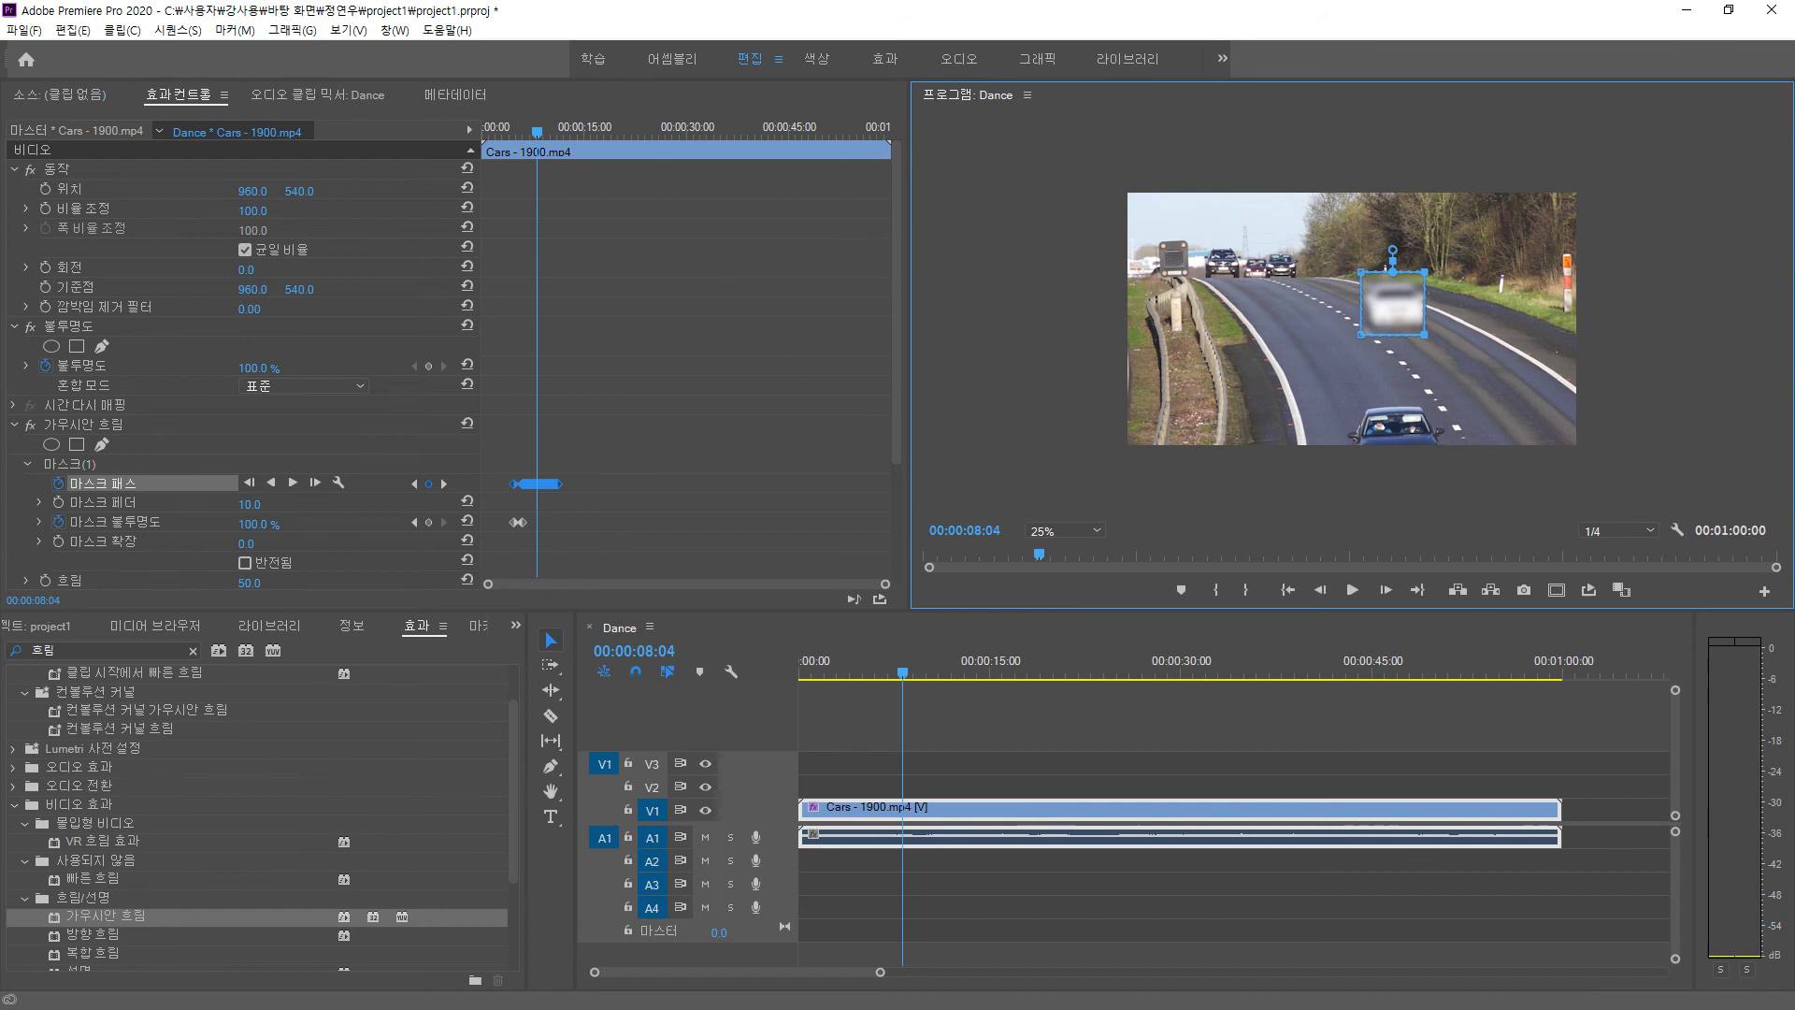
- Track the mask backward from 00:00:08:04 to 00:00:06:11 in four runs, and play the footage through to 00:00:10:15 to check the blur
left_click(271, 482)
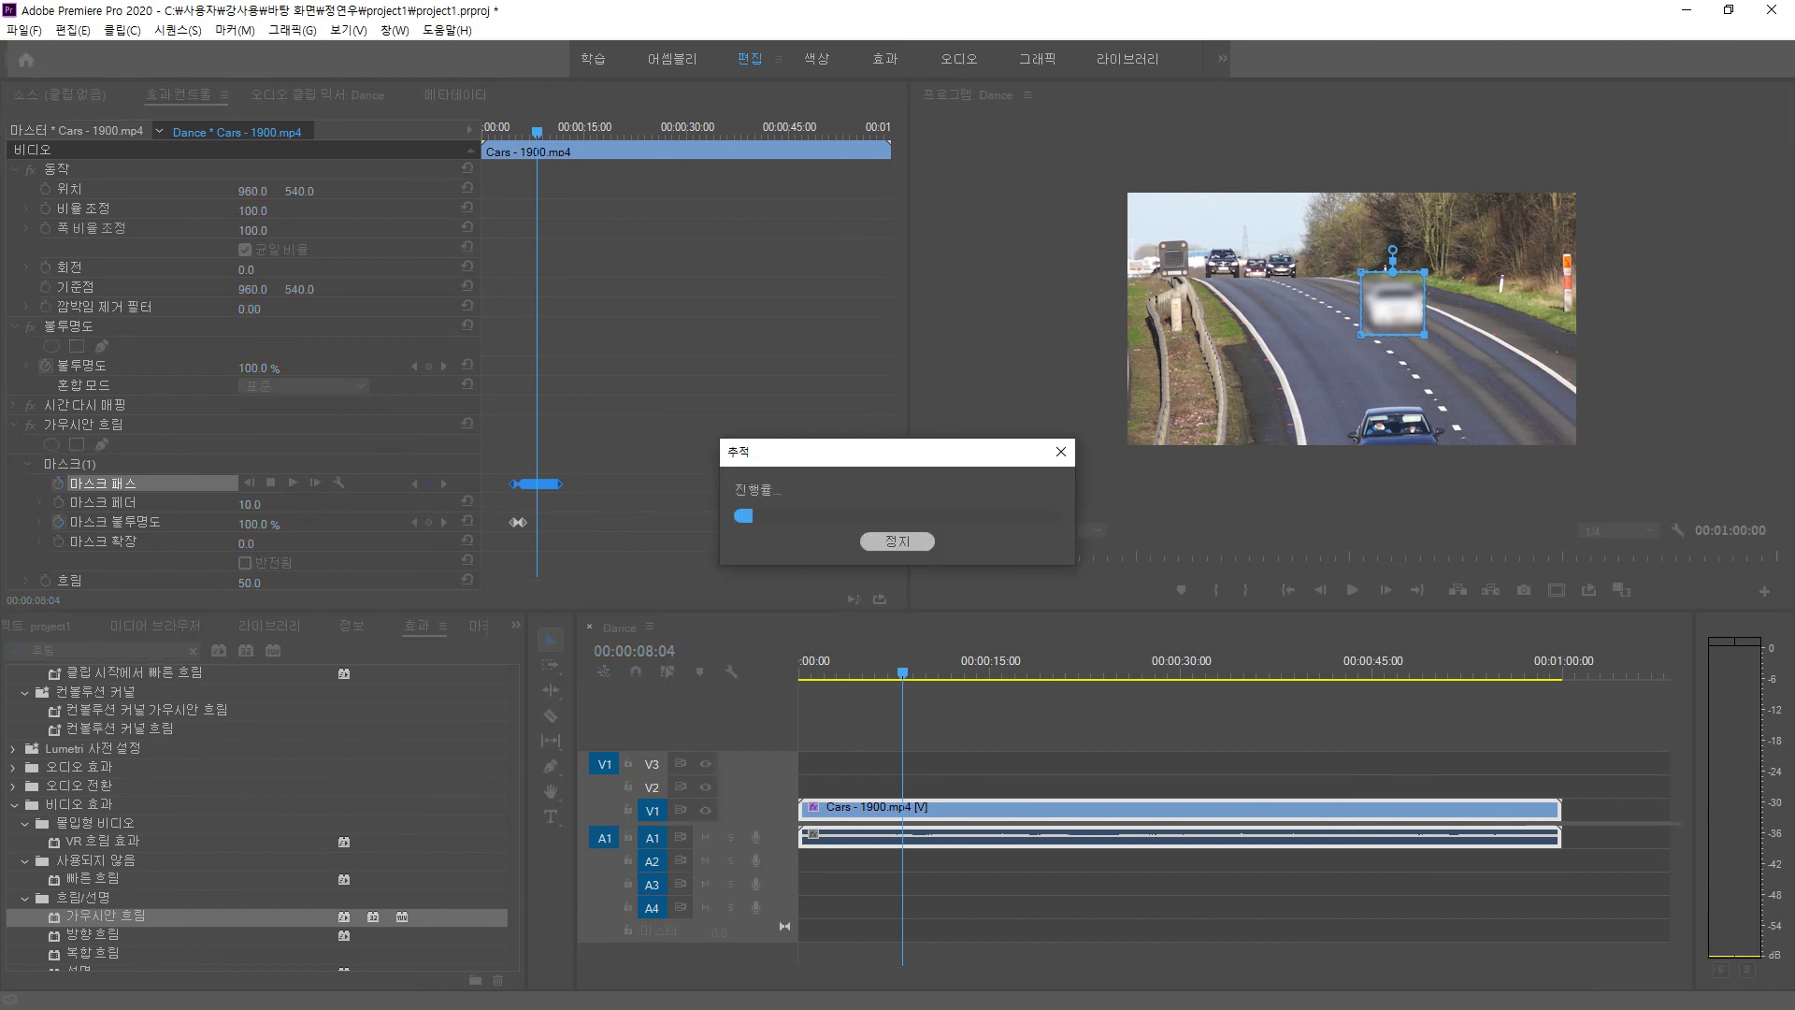
left_click(898, 541)
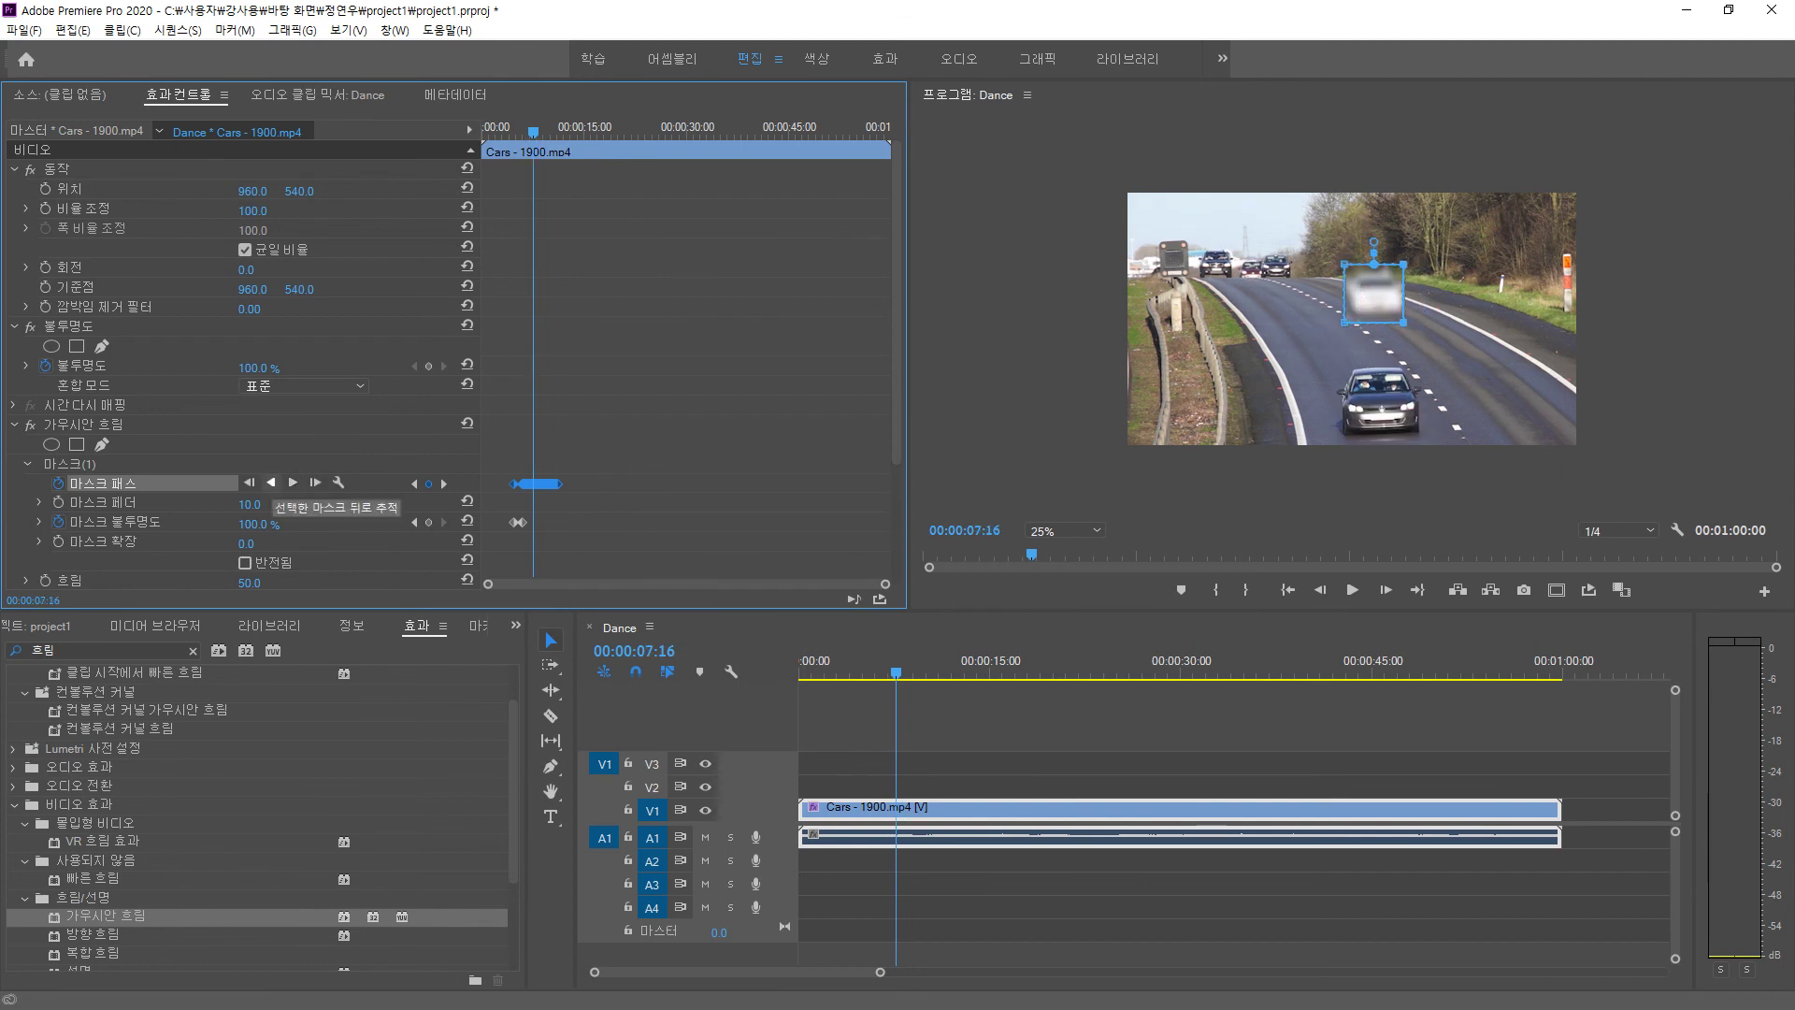
left_click(271, 483)
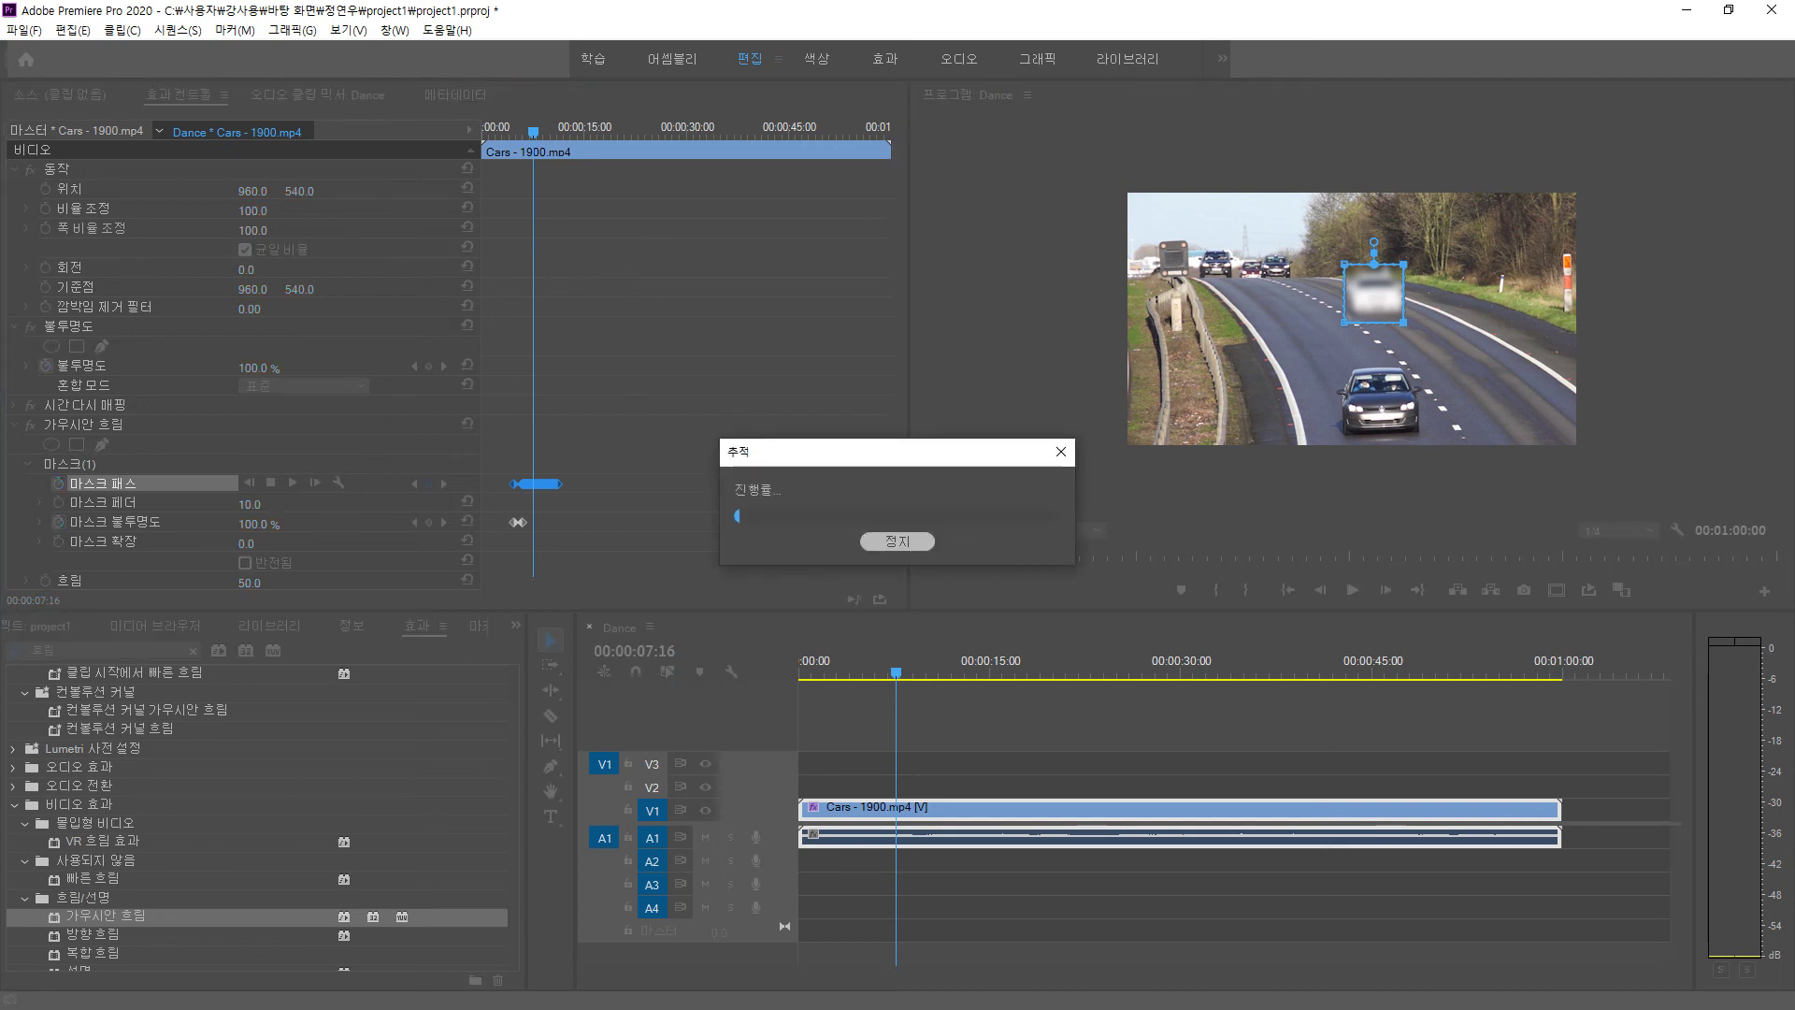
left_click(897, 542)
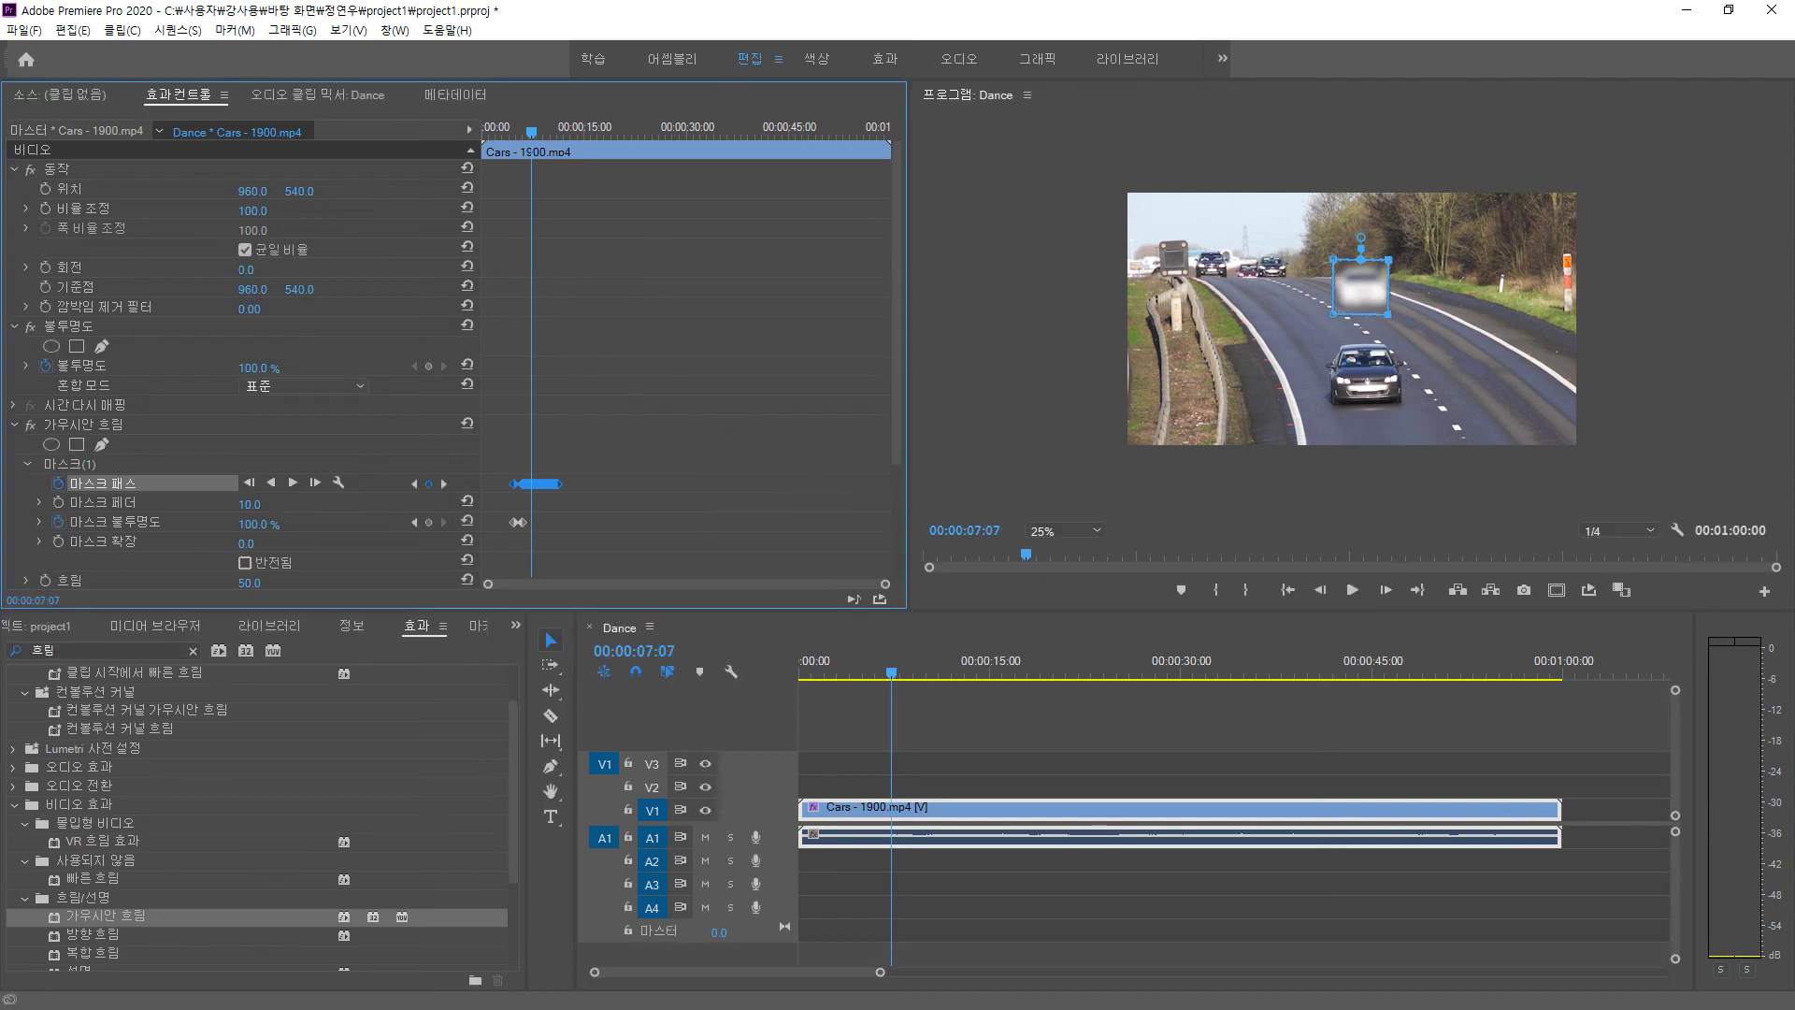
left_click(271, 482)
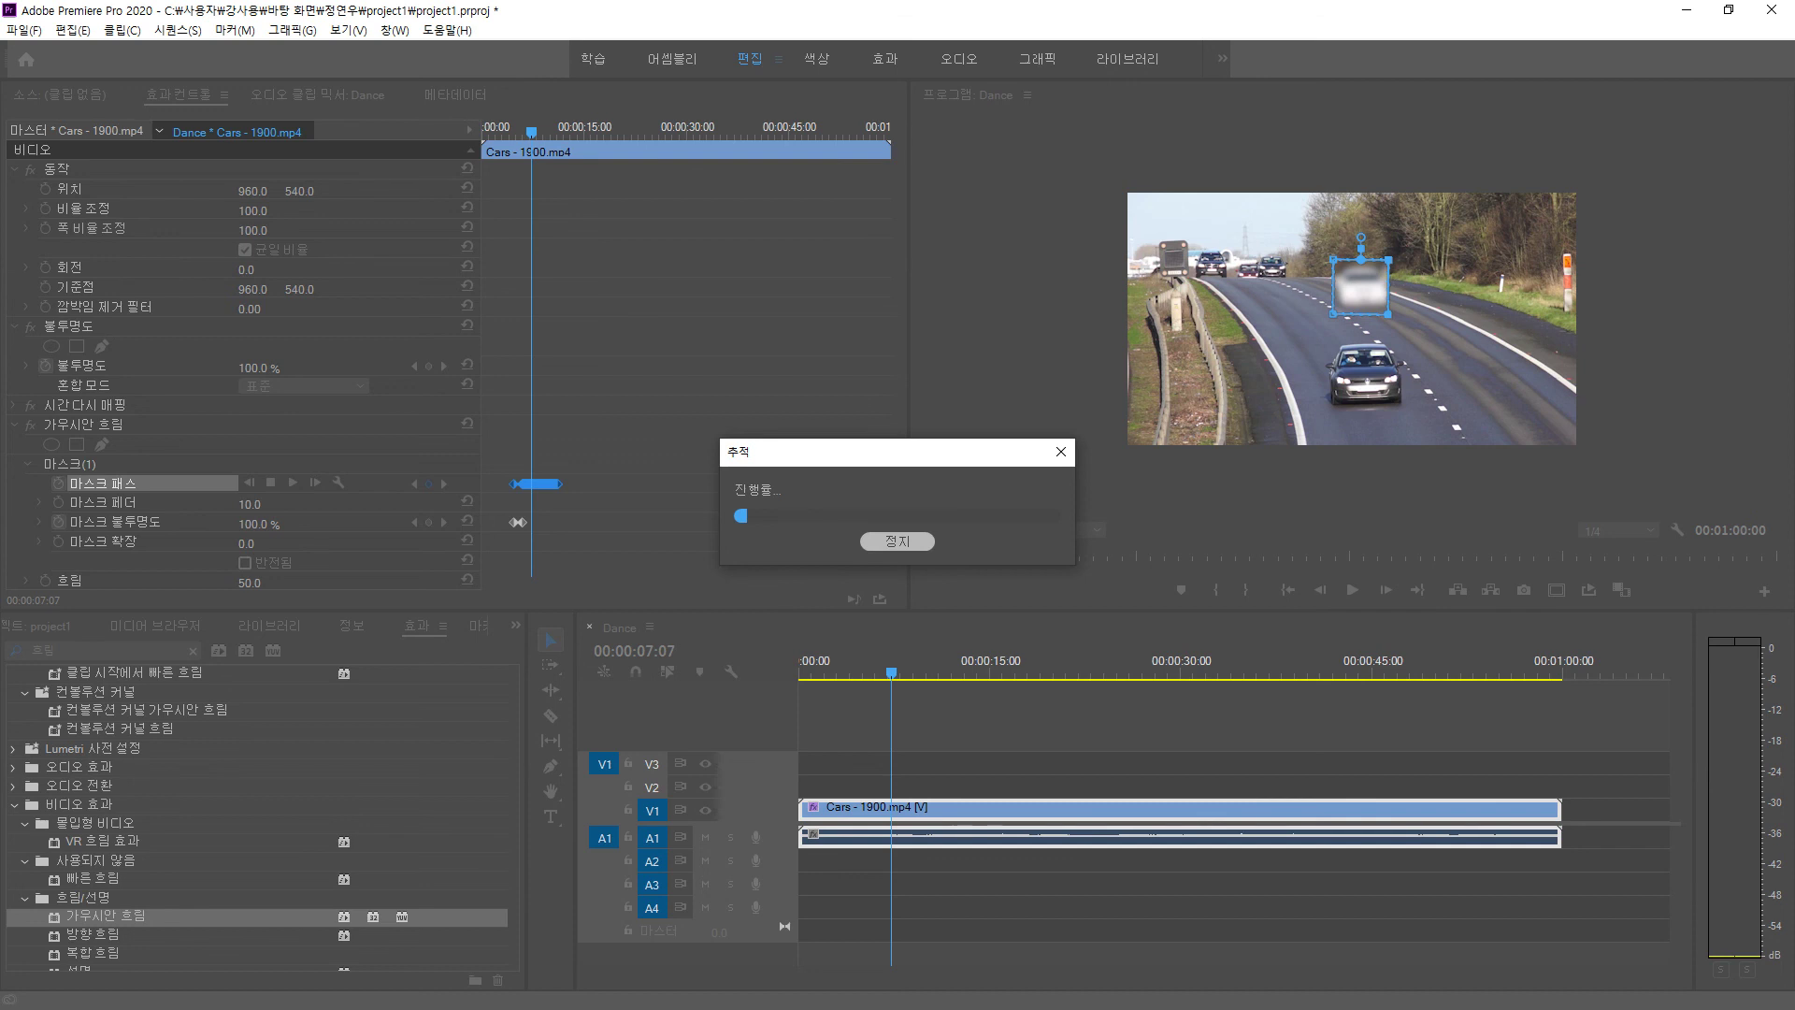
left_click(897, 542)
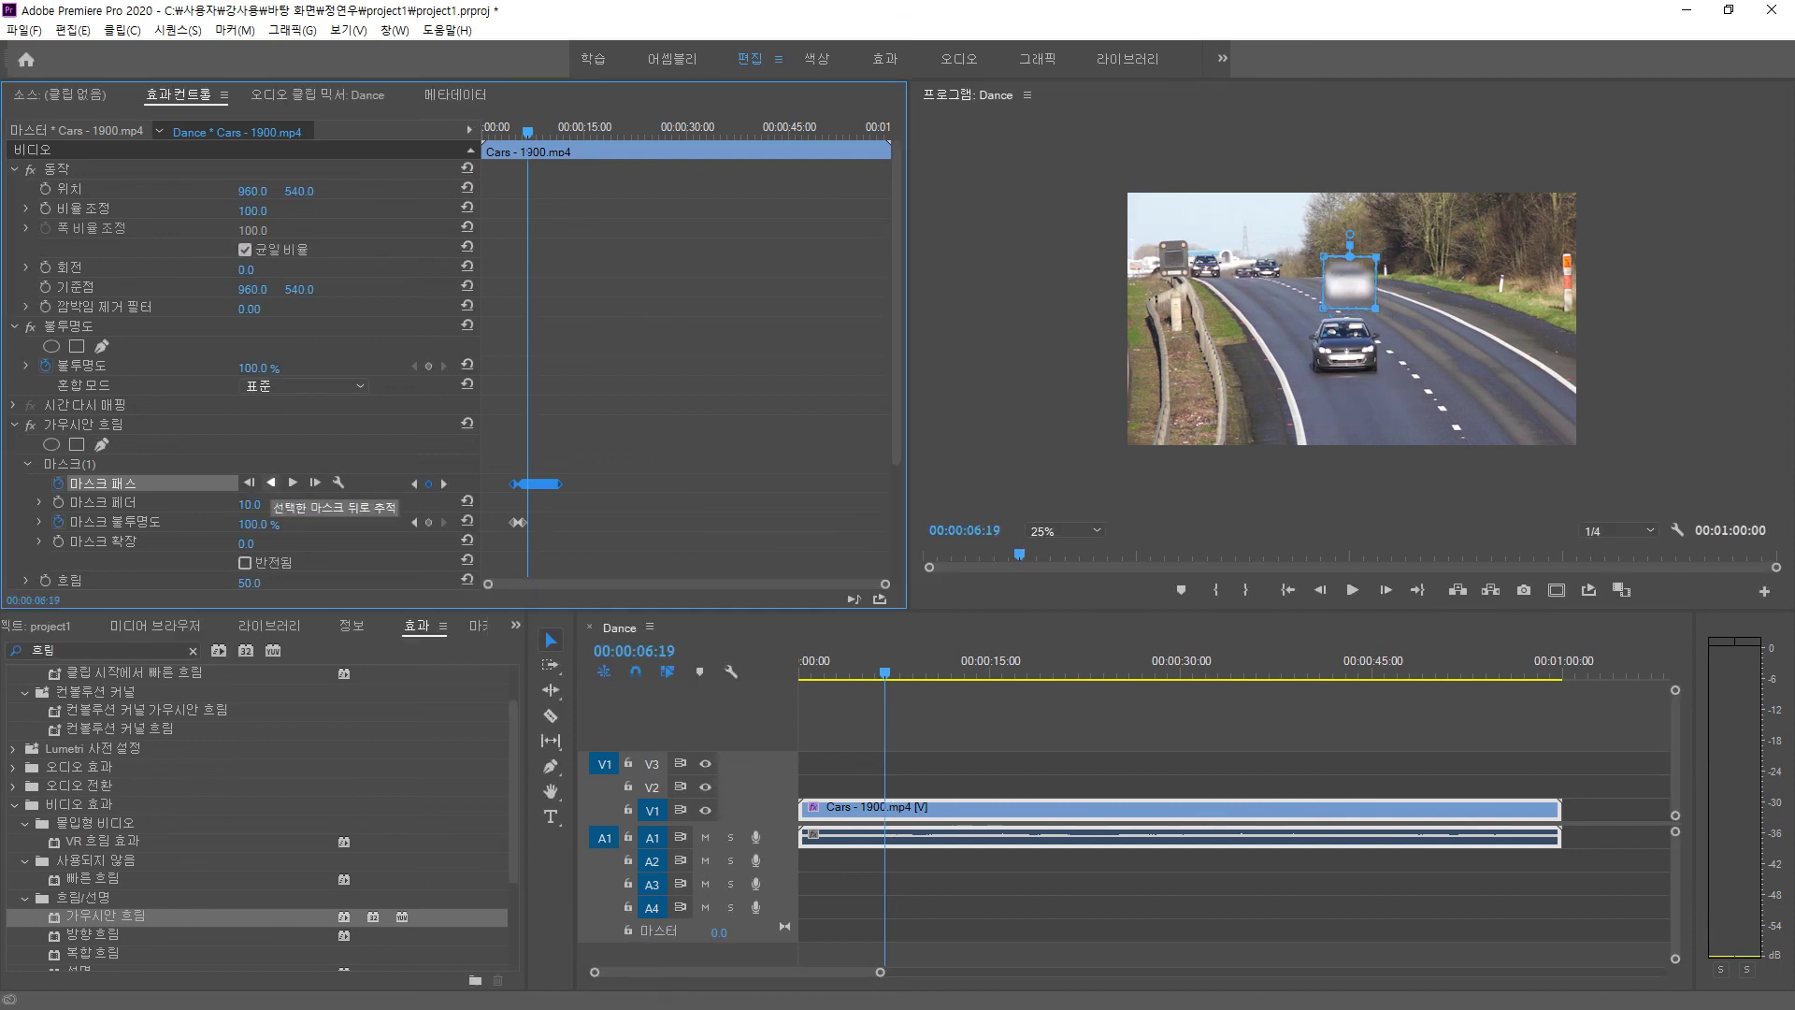
left_click(271, 482)
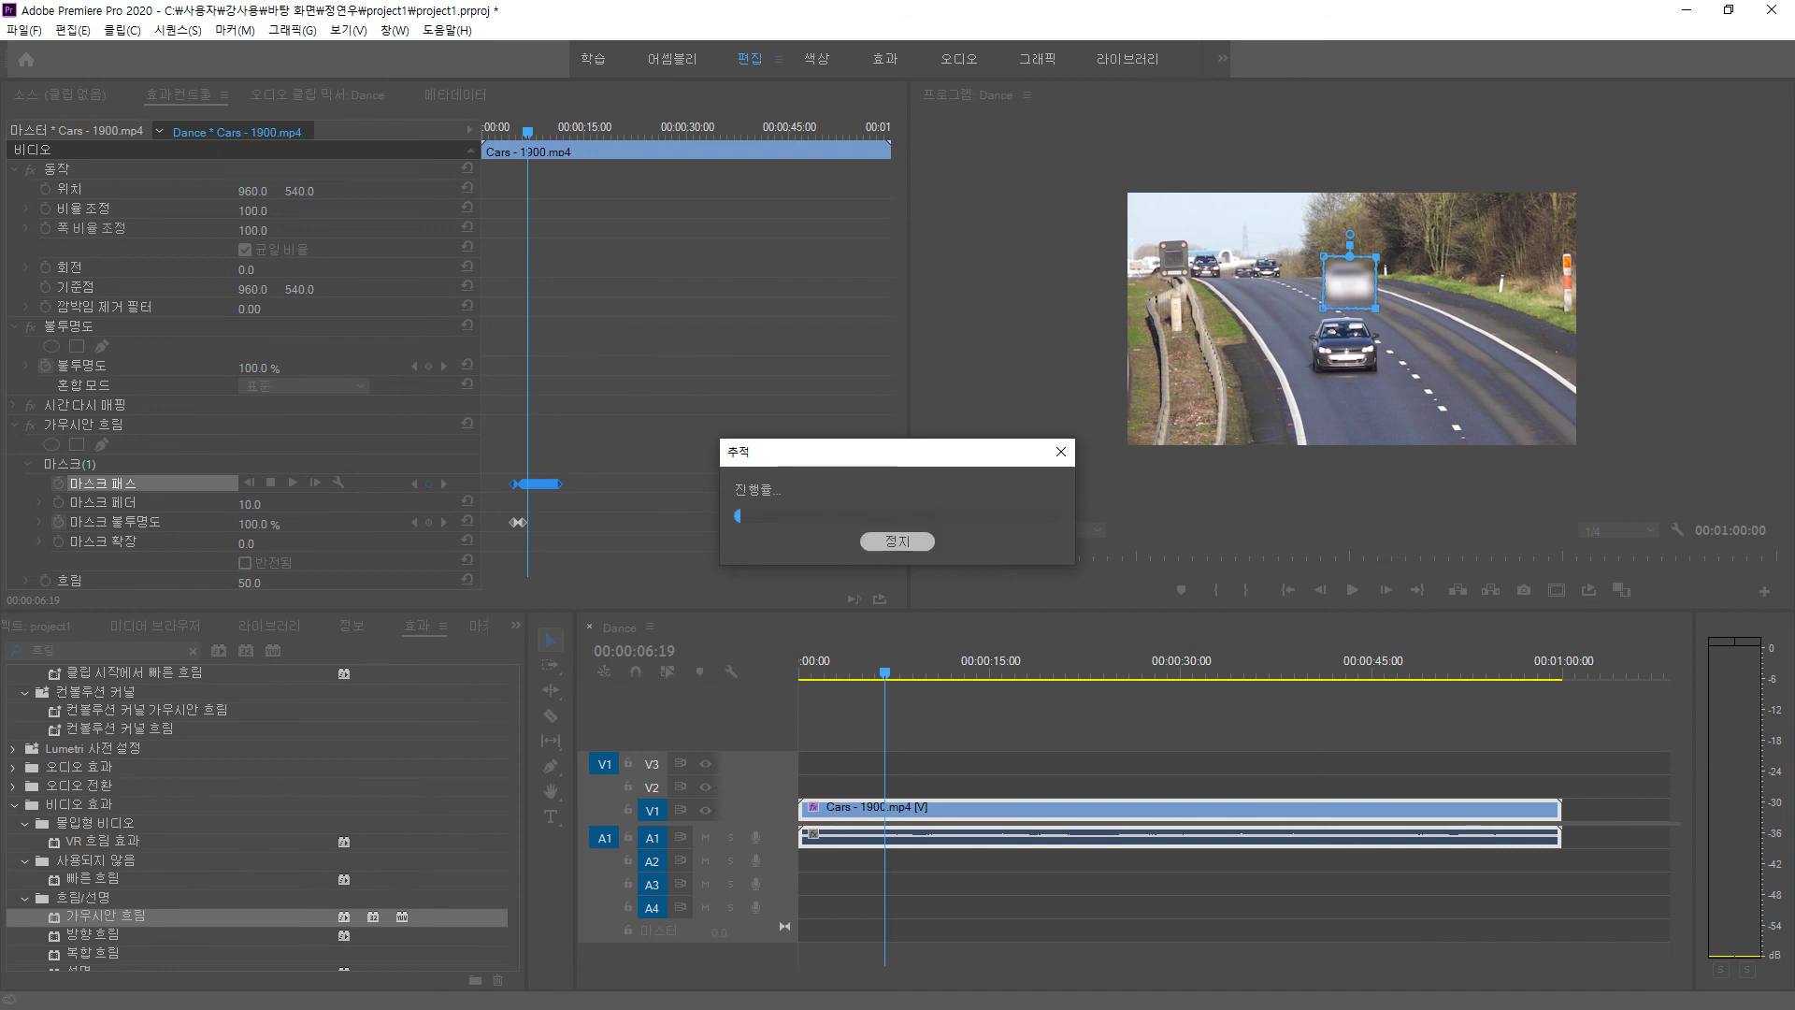
left_click(897, 542)
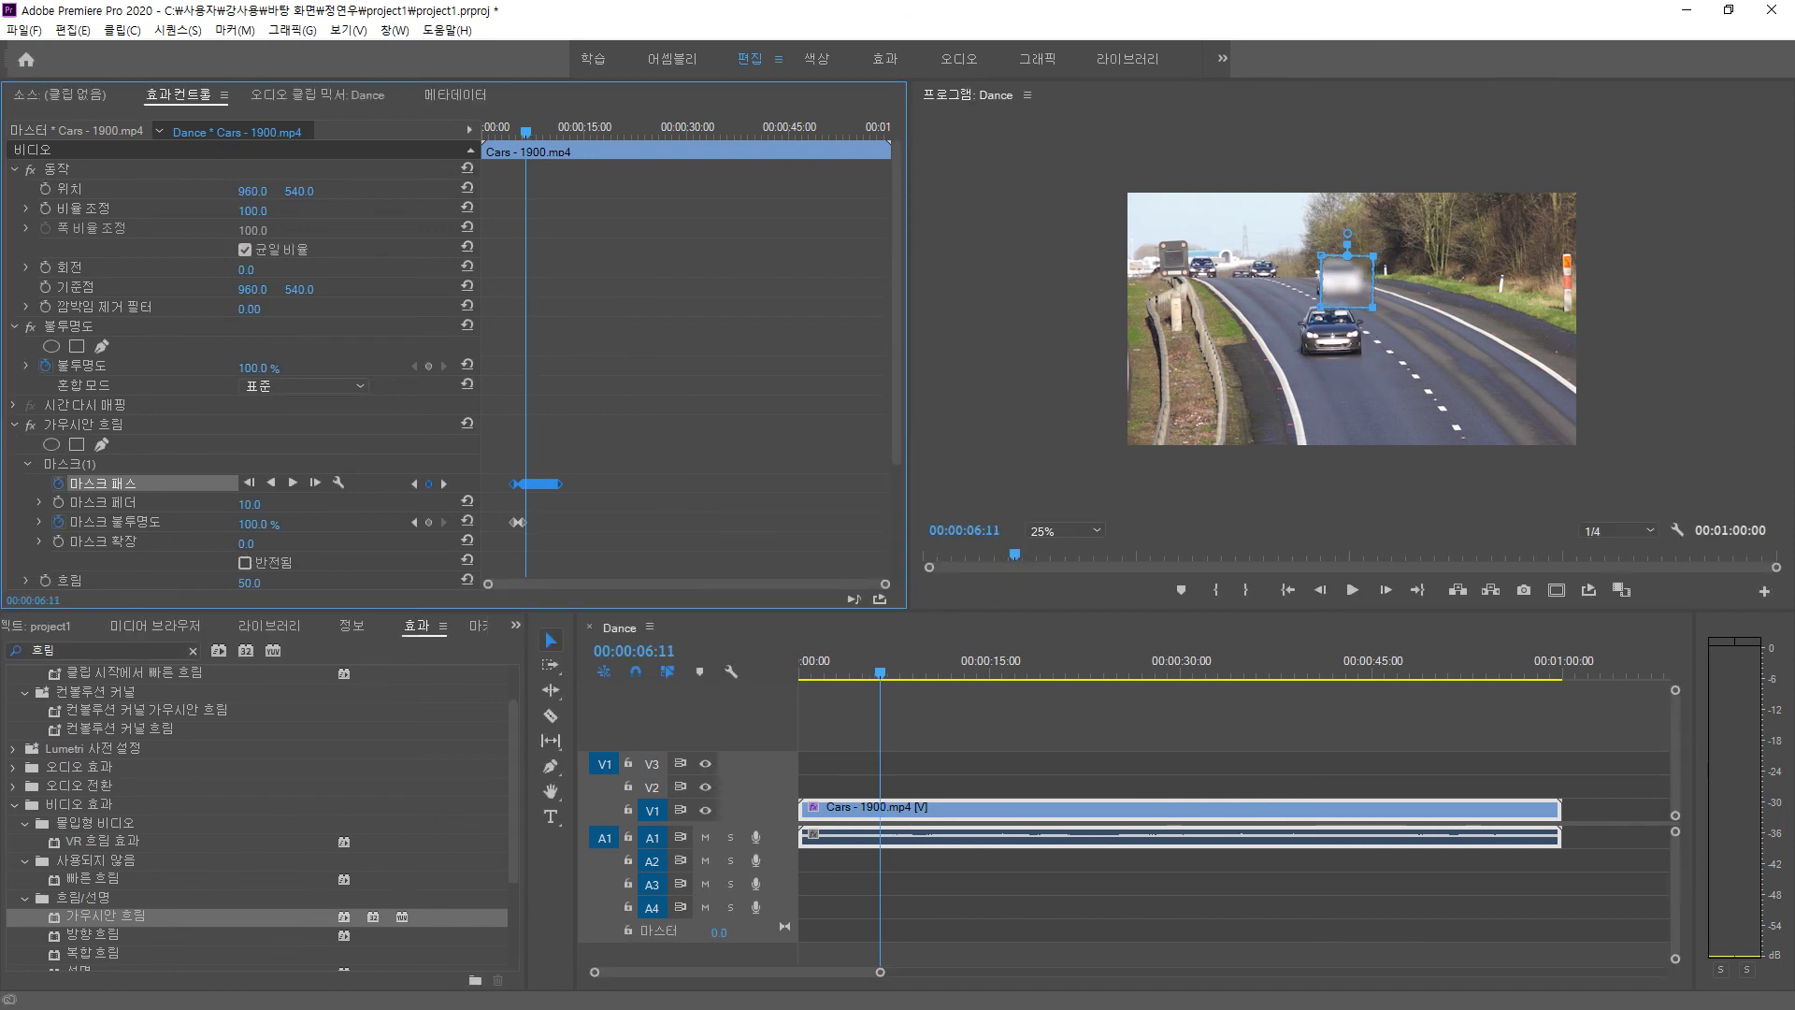
key("space")
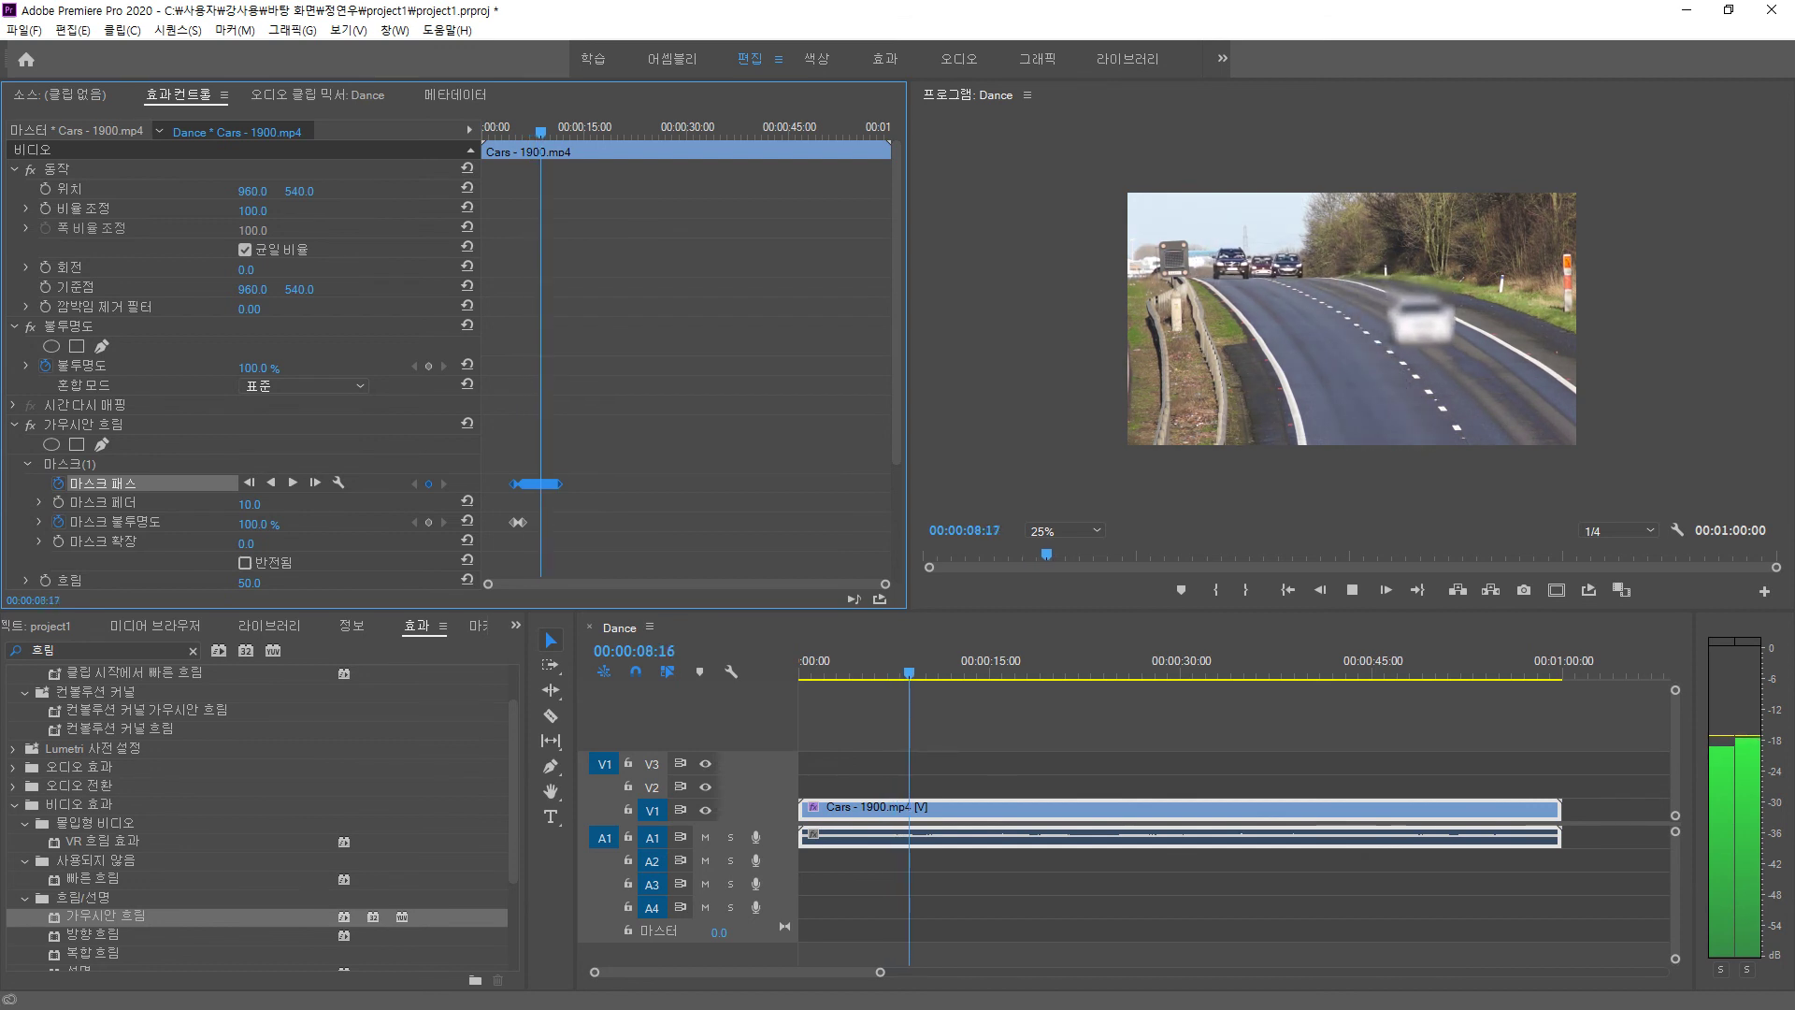
key("space")
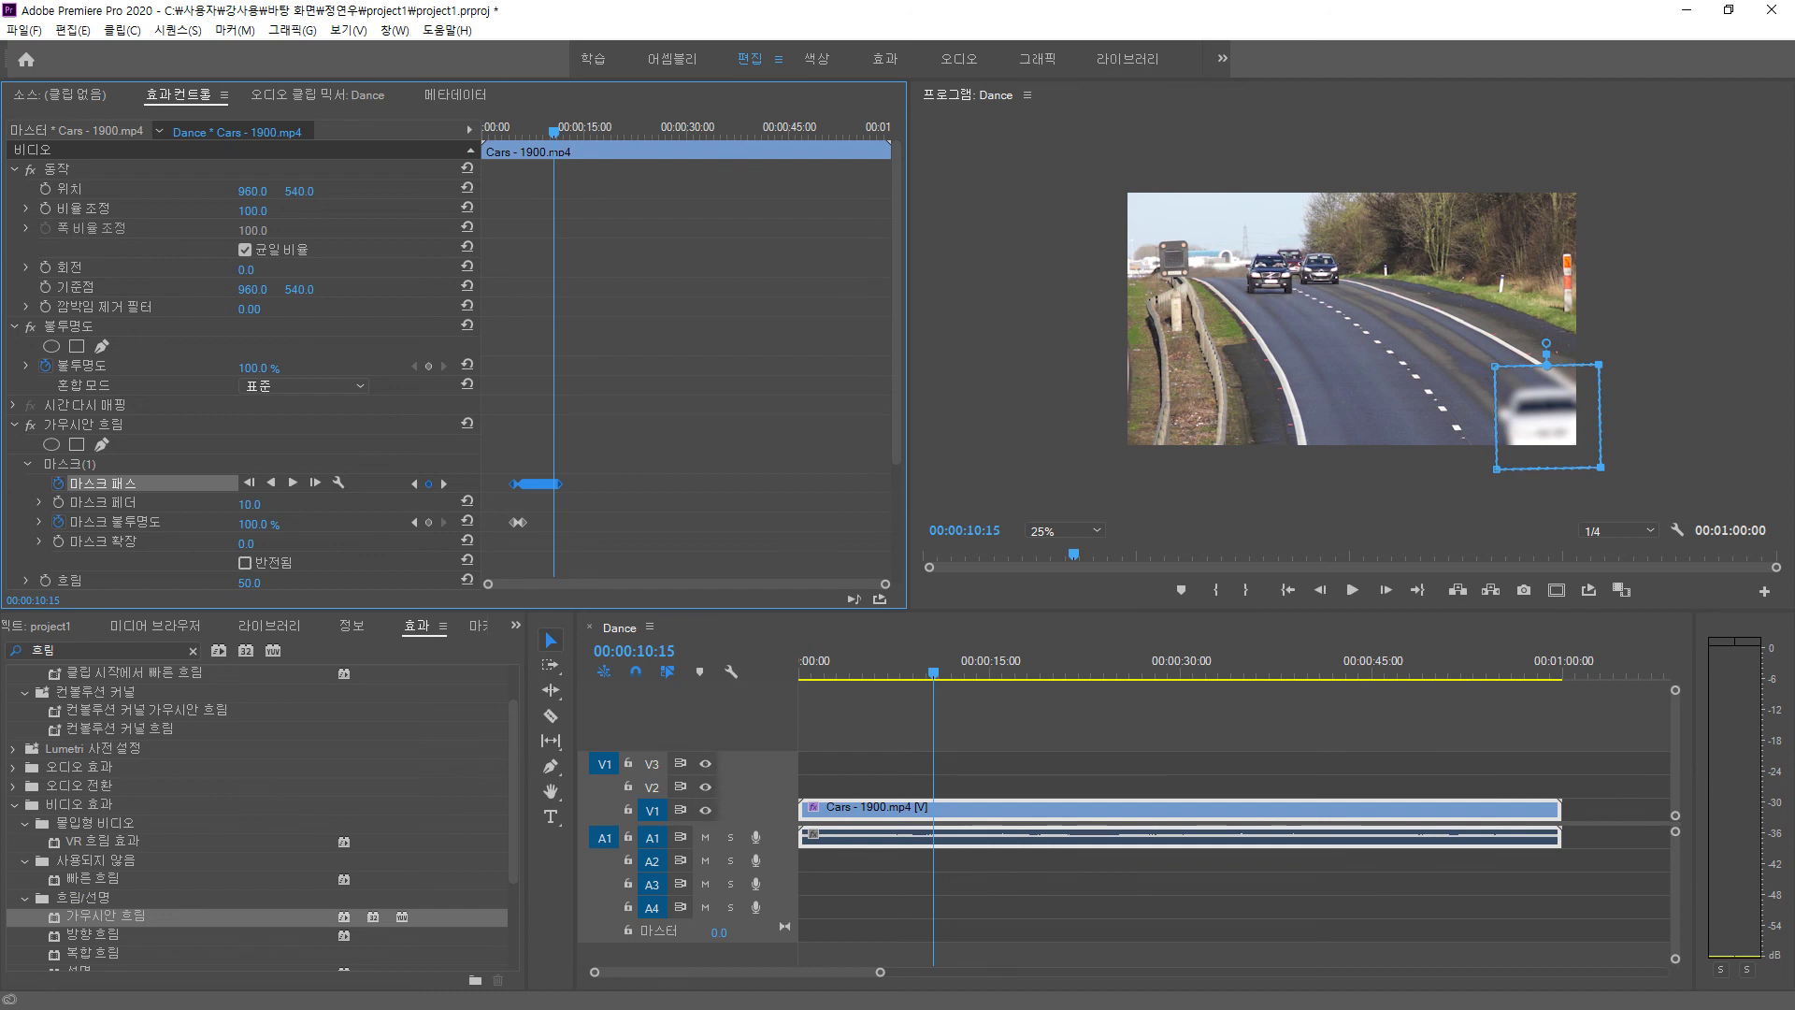
- Return to 00:00:03:23 and select the first and second mask opacity keyframes in turn
left_click_drag(554, 131, 504, 132)
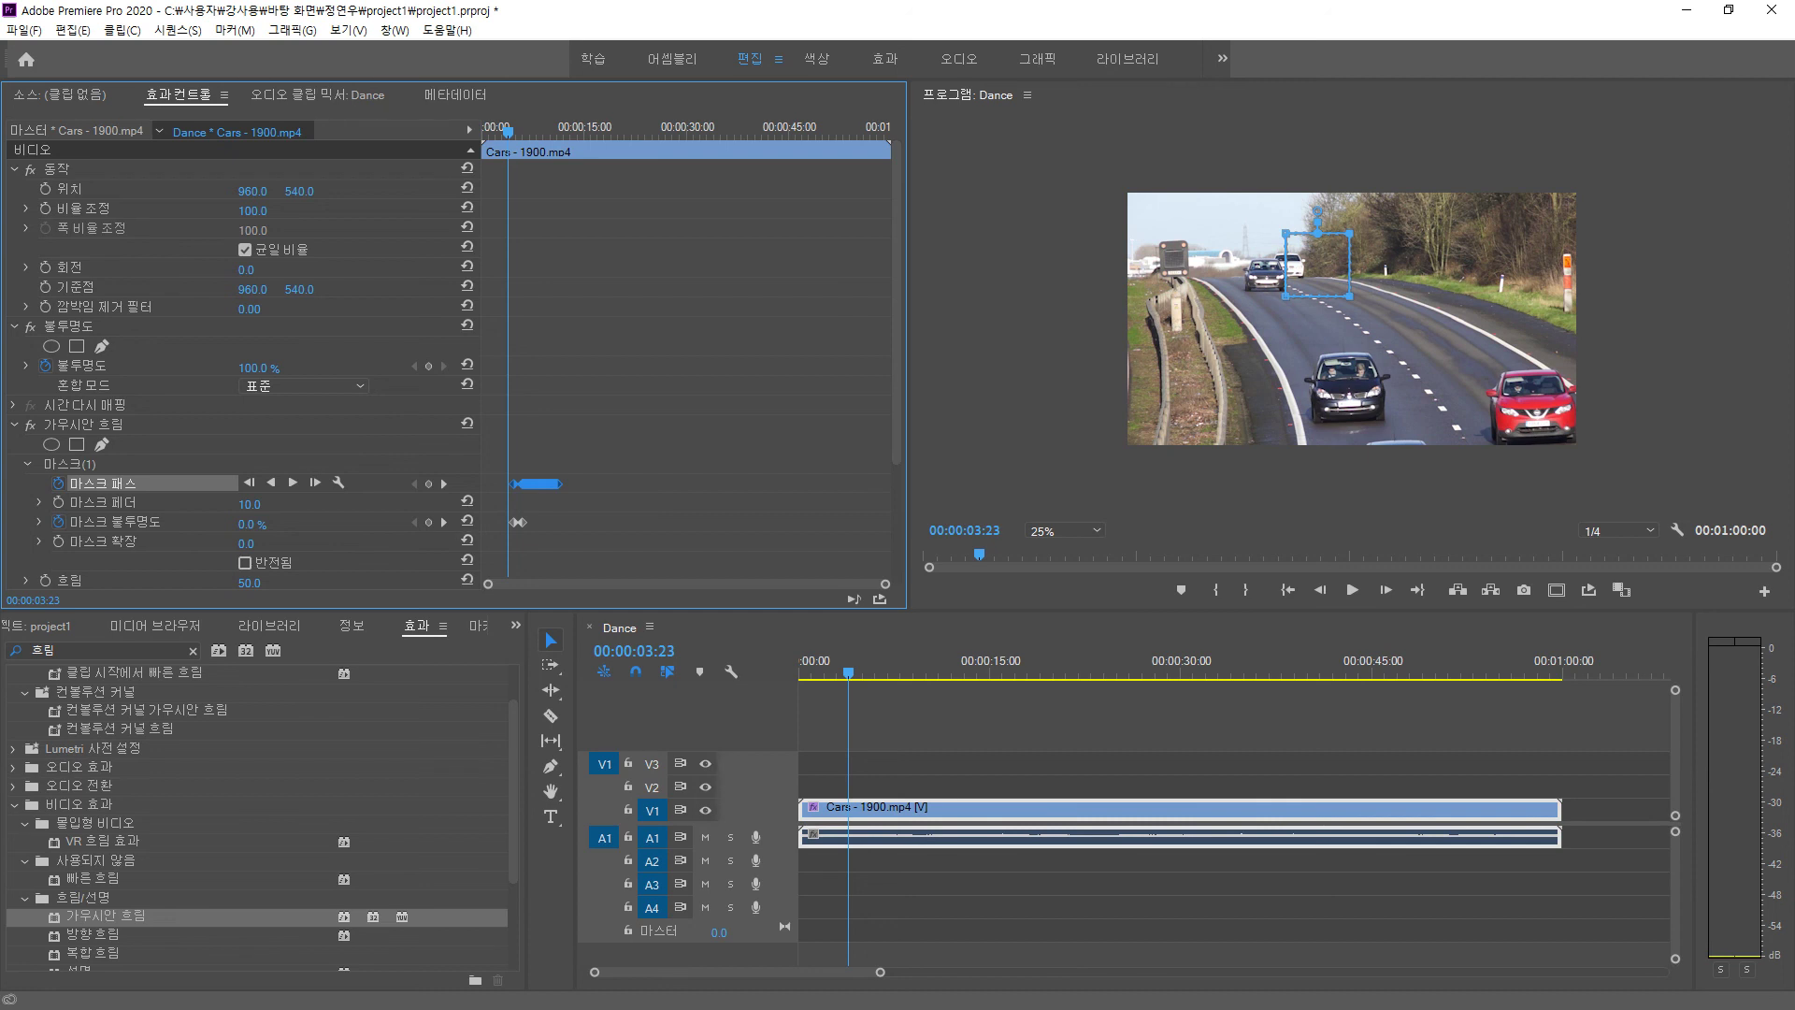
left_click(513, 522)
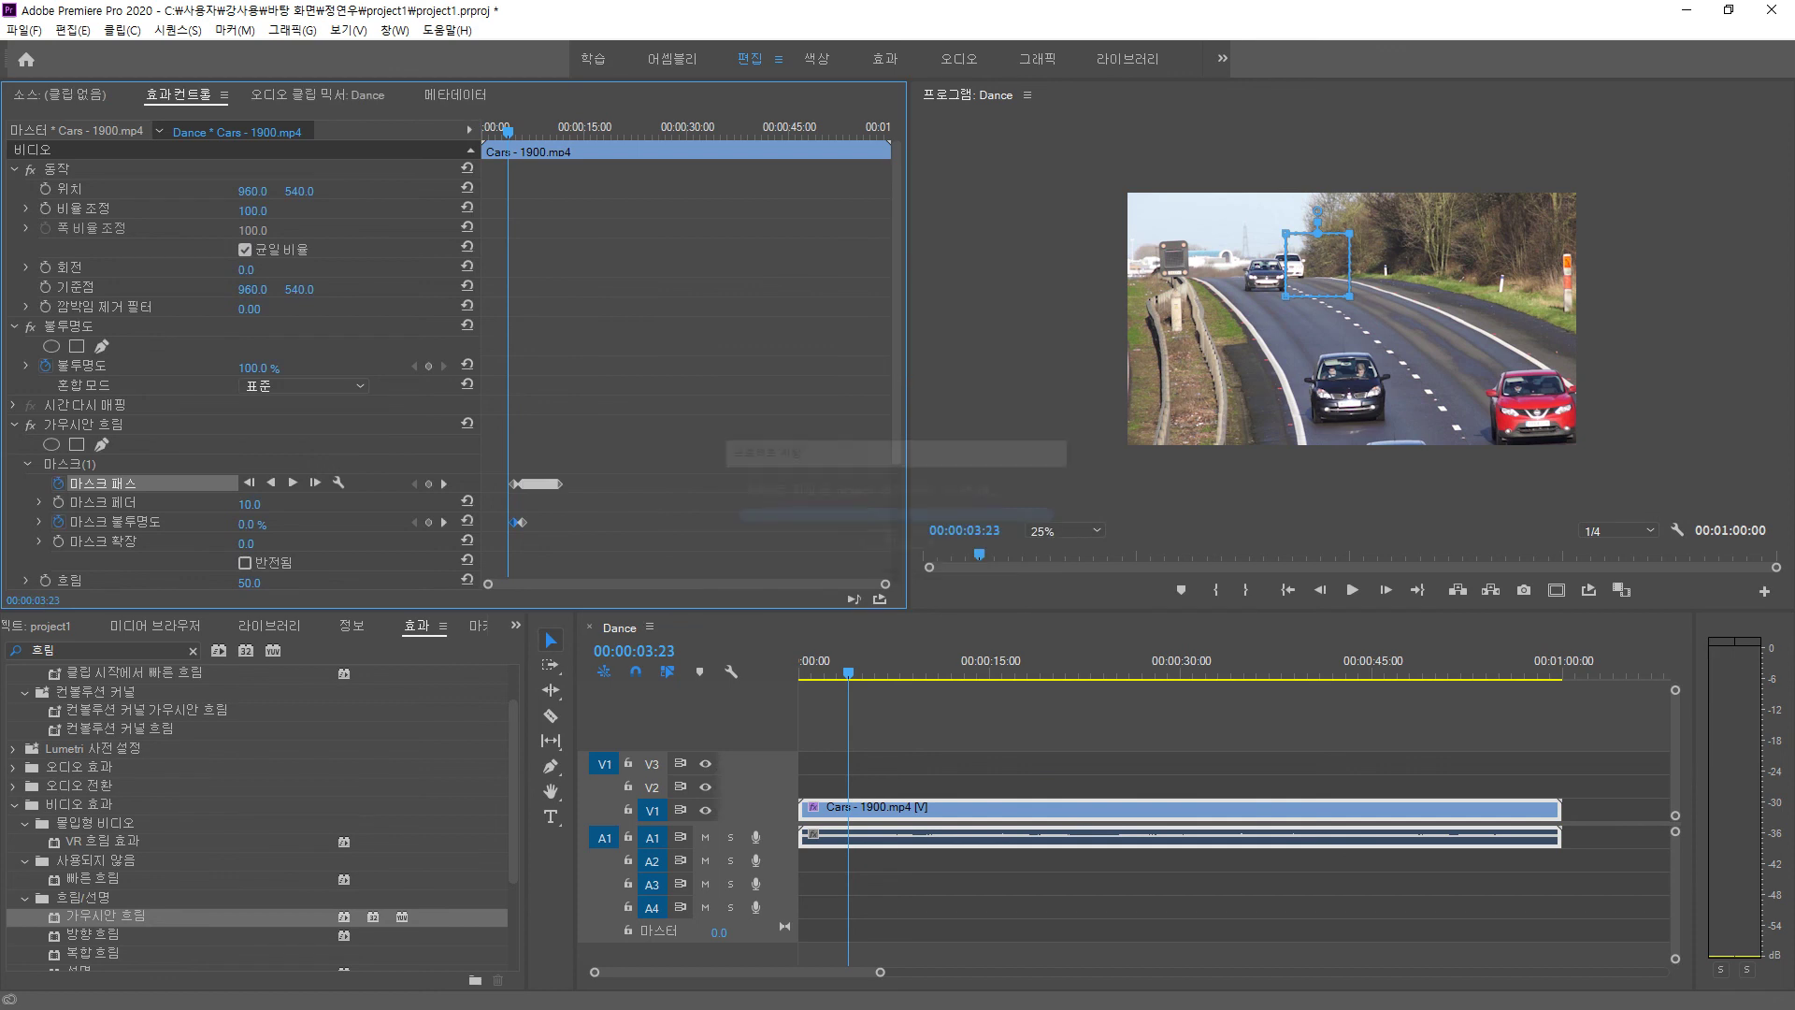
left_click(524, 523)
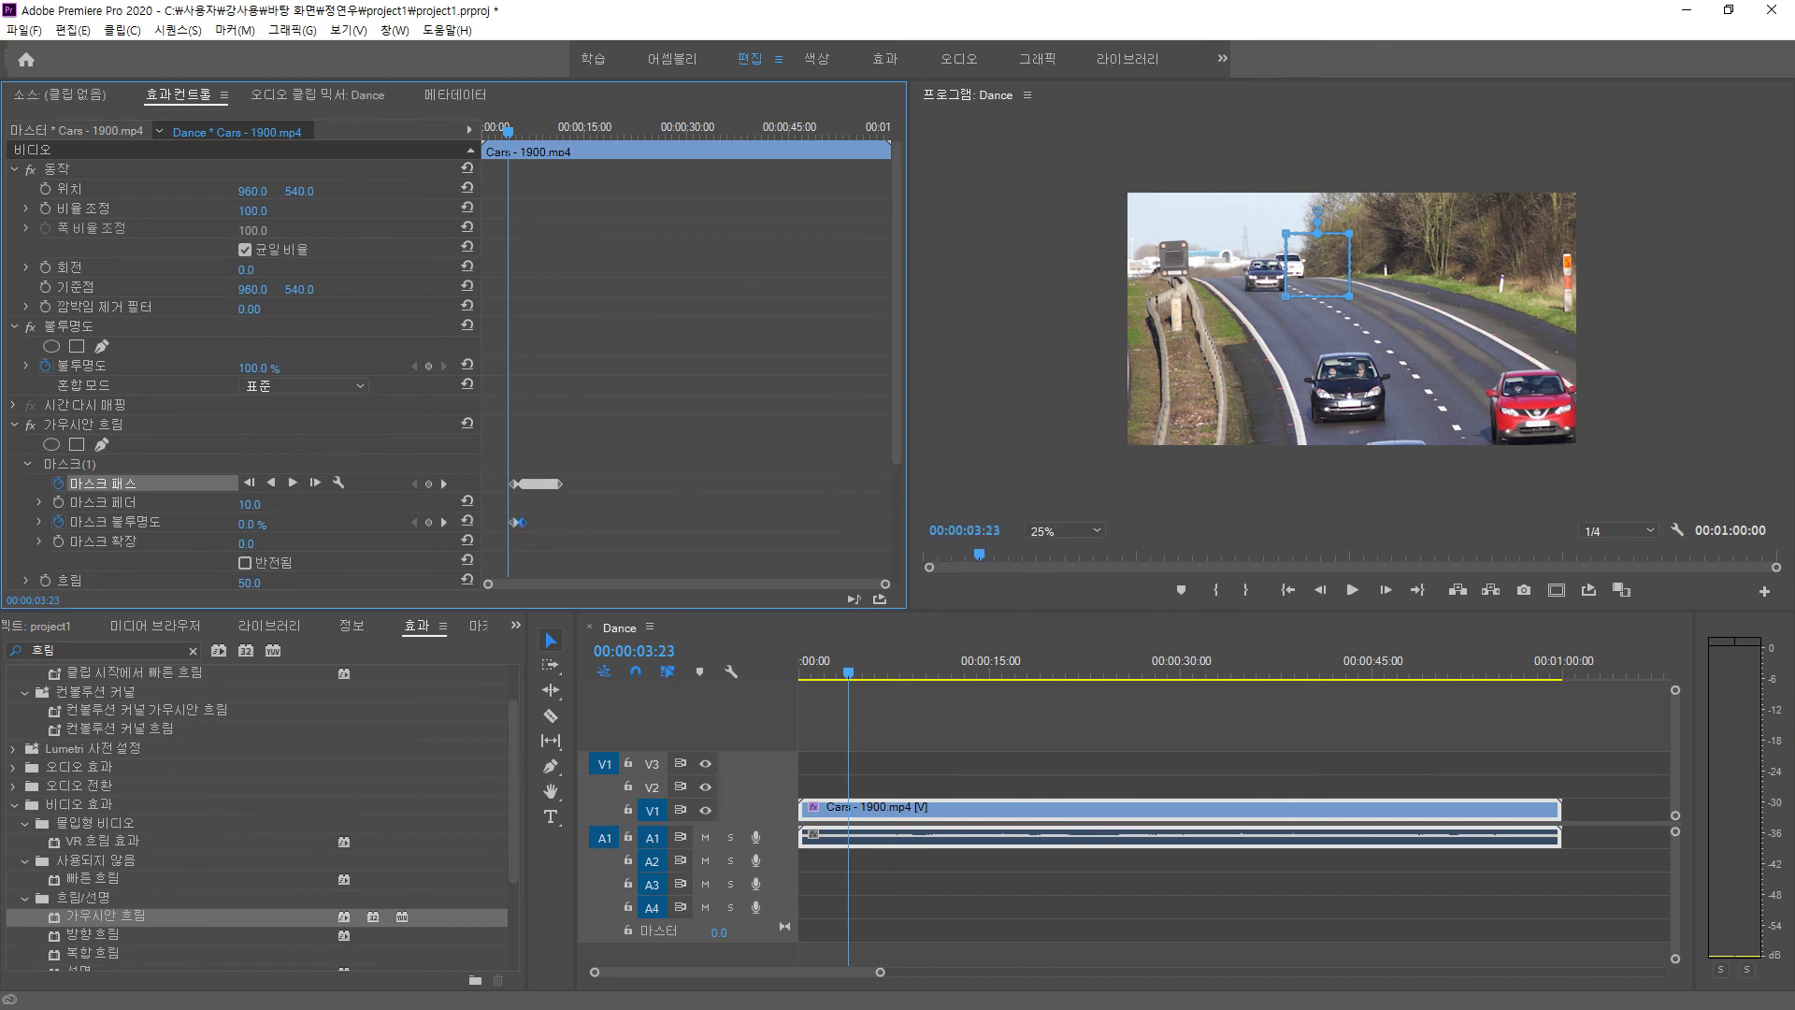